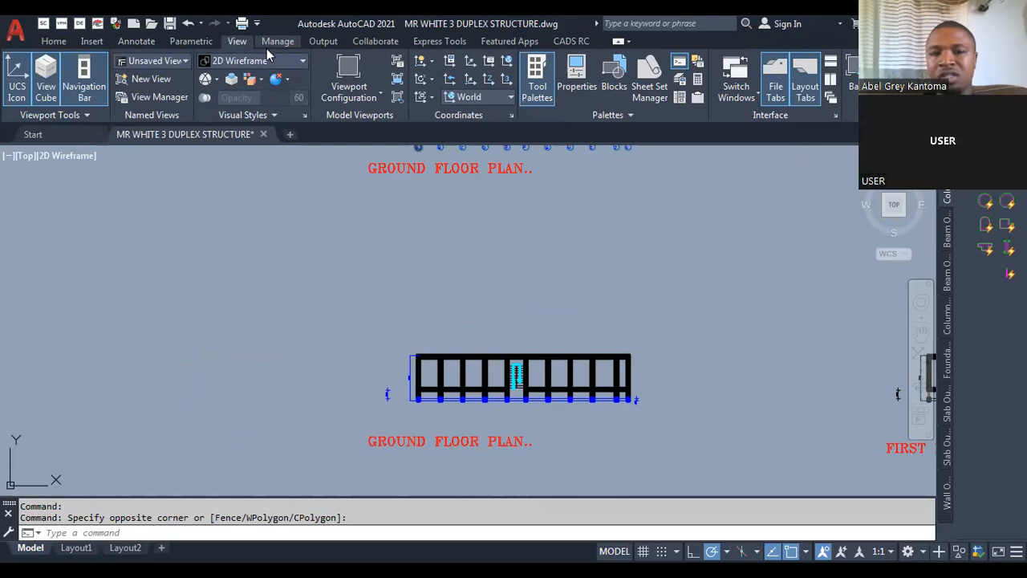
# Split the model space into two vertical viewports.
pyautogui.click(373, 98)
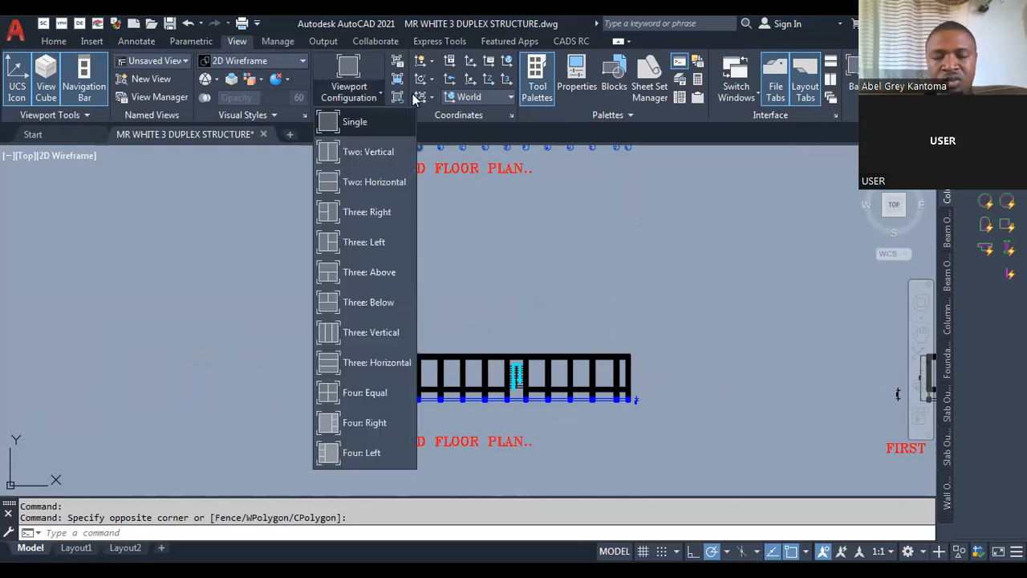
pyautogui.click(366, 154)
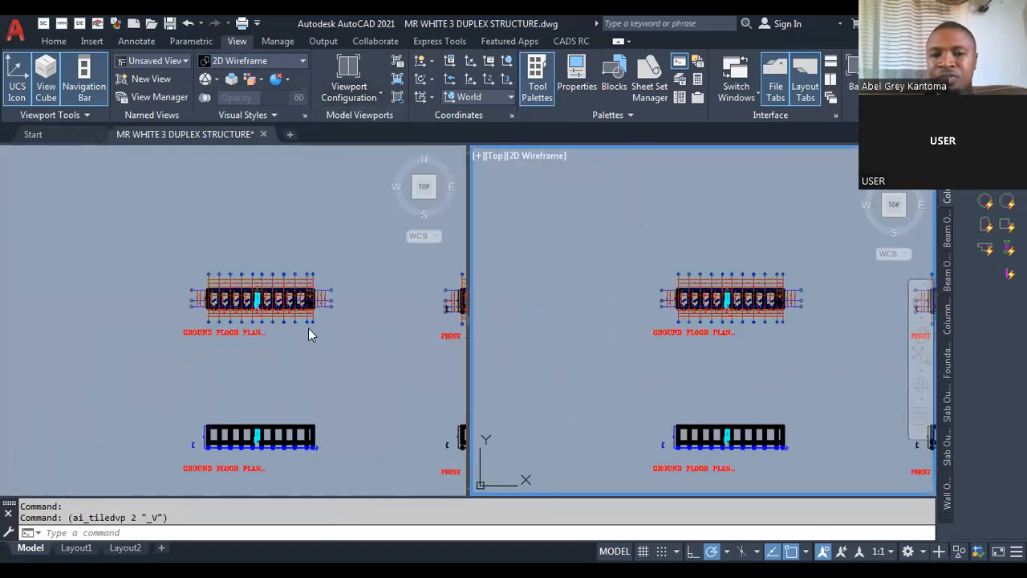
# Examine the structural drawing sheets and the floor plans below them in the first viewport.
pyautogui.scroll(10, 262, 347)
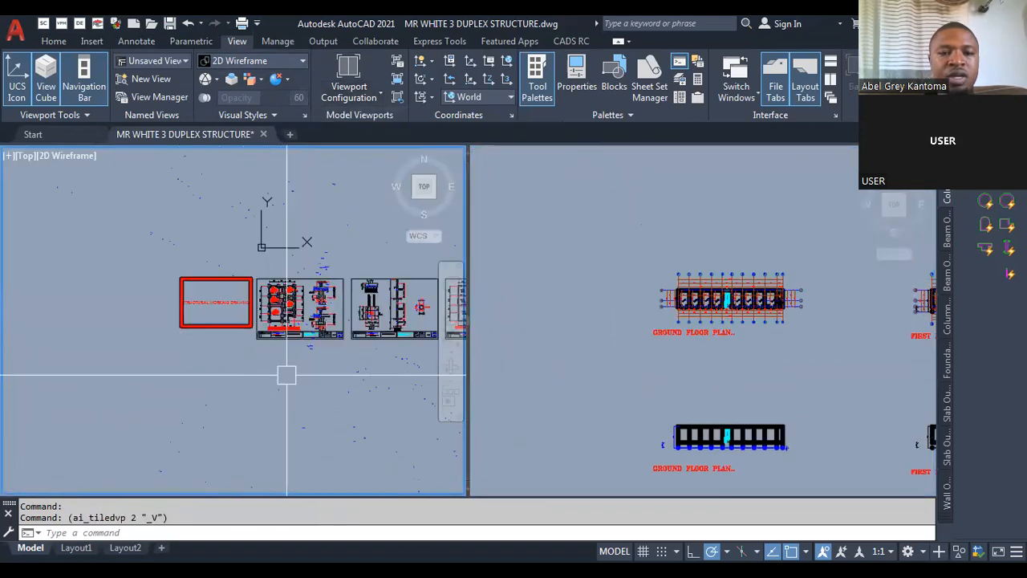
pyautogui.scroll(3, 279, 166)
pyautogui.scroll(-12, 265, 287)
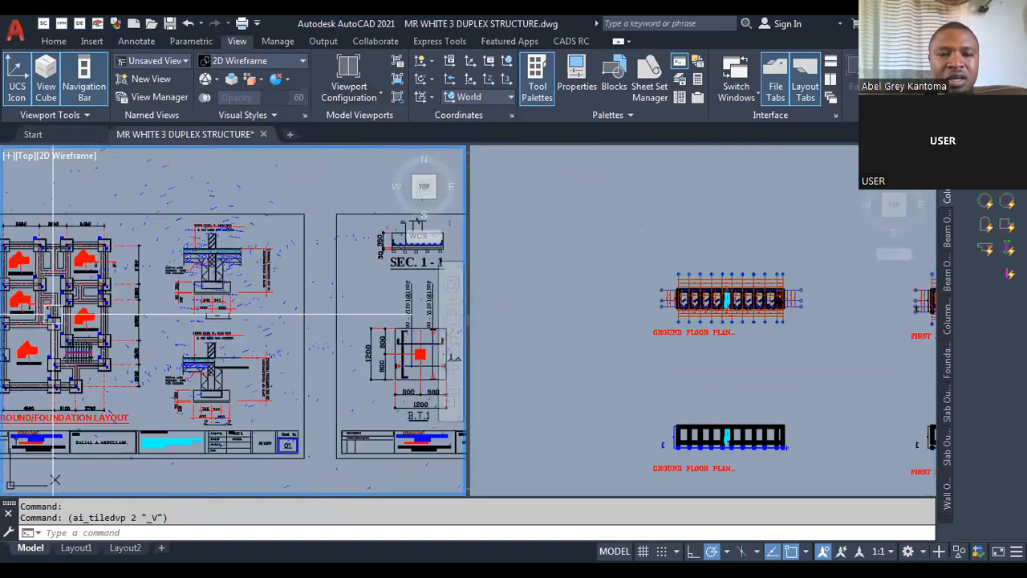
pyautogui.scroll(-2, 267, 284)
pyautogui.scroll(2, 192, 425)
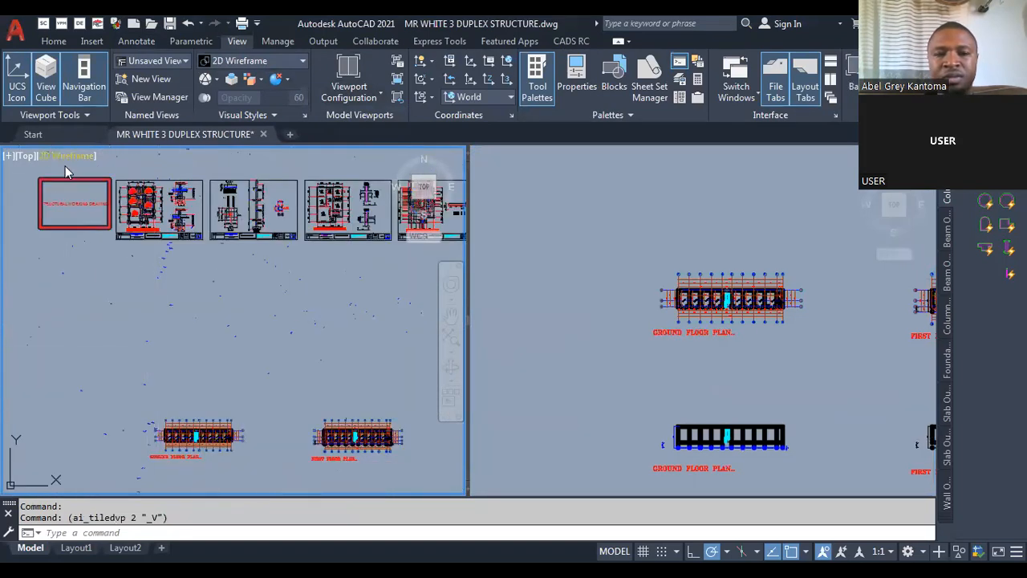
pyautogui.scroll(2, 67, 174)
pyautogui.scroll(-4, 119, 278)
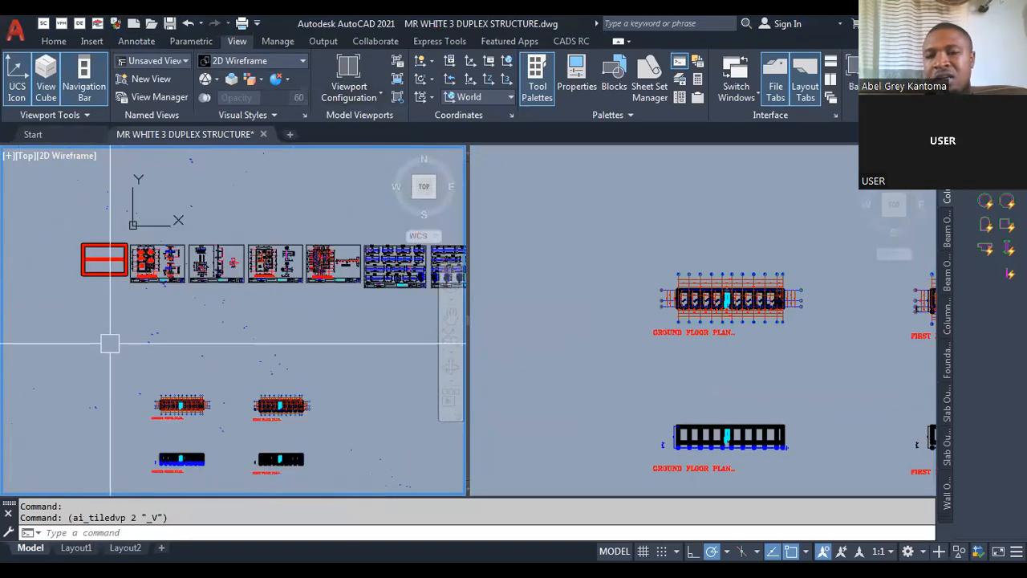
pyautogui.scroll(2, 76, 374)
pyautogui.scroll(-2, 156, 420)
pyautogui.scroll(2, 209, 422)
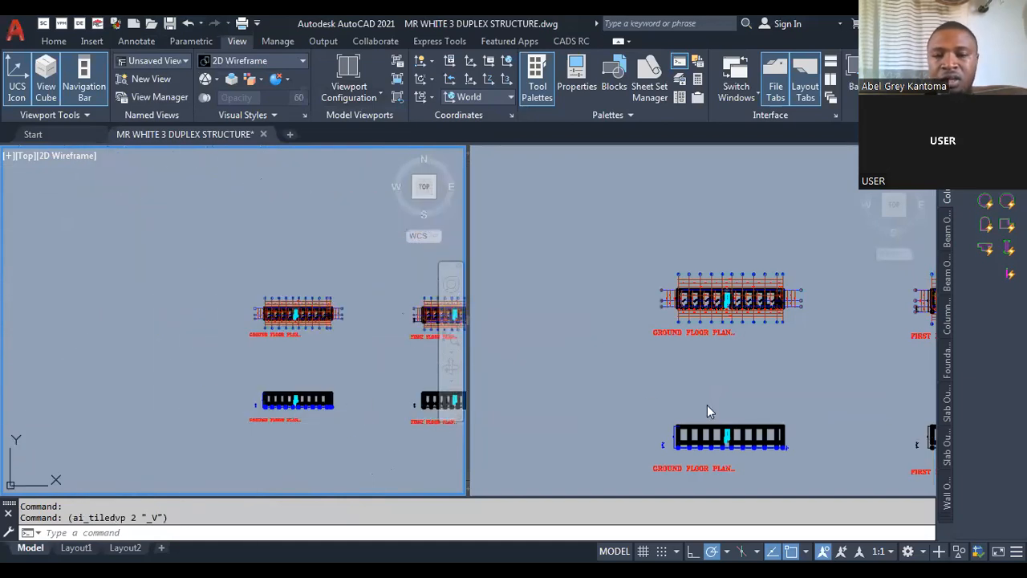
# Trim the crossing beam lines at the junctions of the simplified ground floor plan in the second viewport.
pyautogui.click(637, 415)
pyautogui.scroll(-3, 625, 365)
pyautogui.scroll(10, 625, 365)
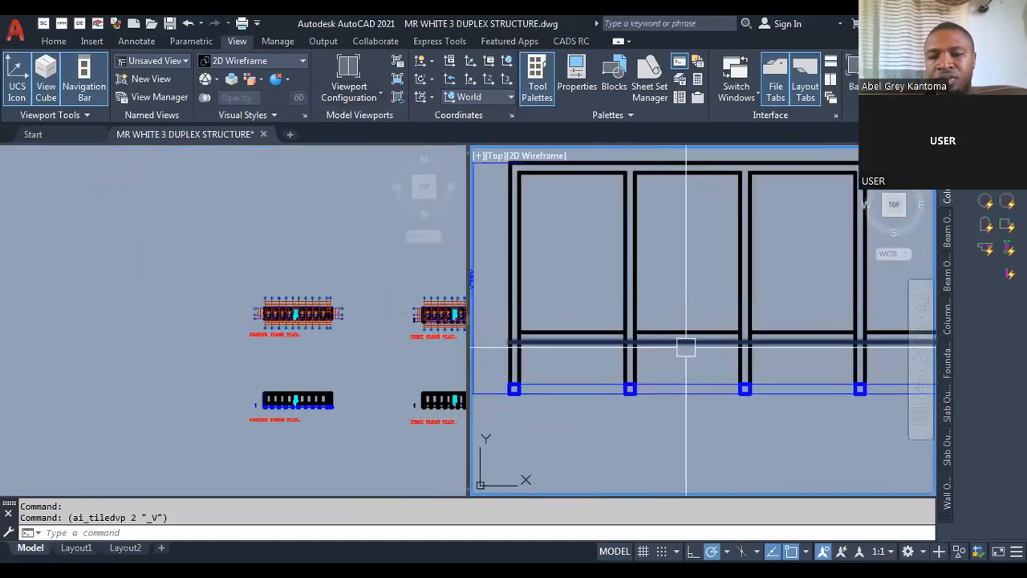
pyautogui.scroll(2, 556, 336)
pyautogui.scroll(-4, 556, 335)
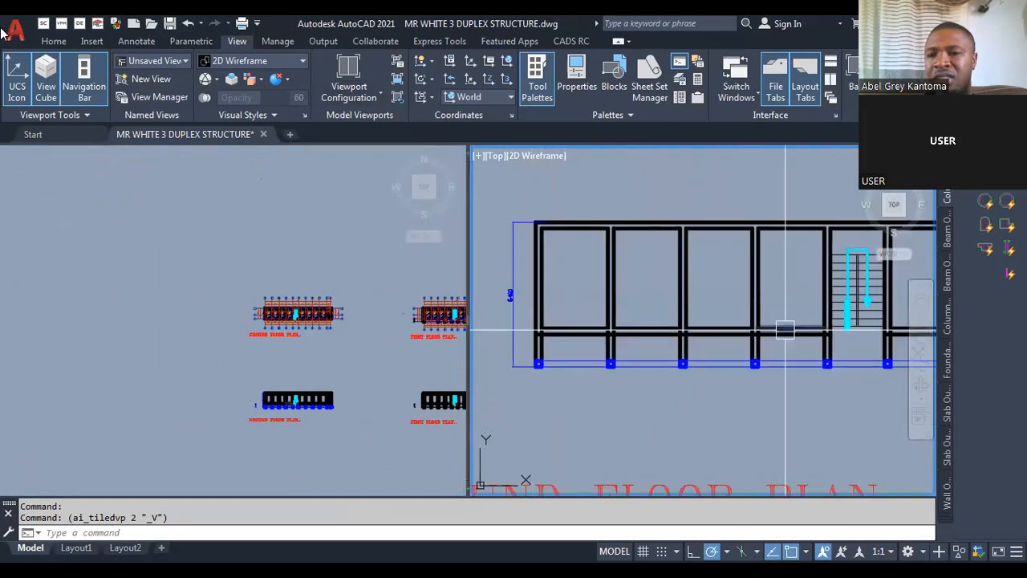
pyautogui.scroll(3, 562, 313)
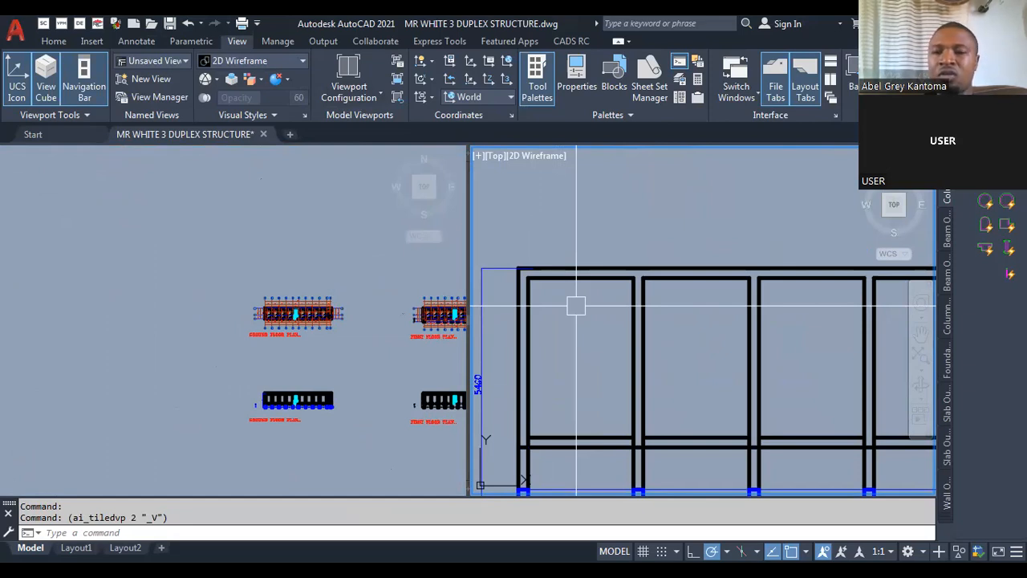
pyautogui.scroll(-2, 575, 305)
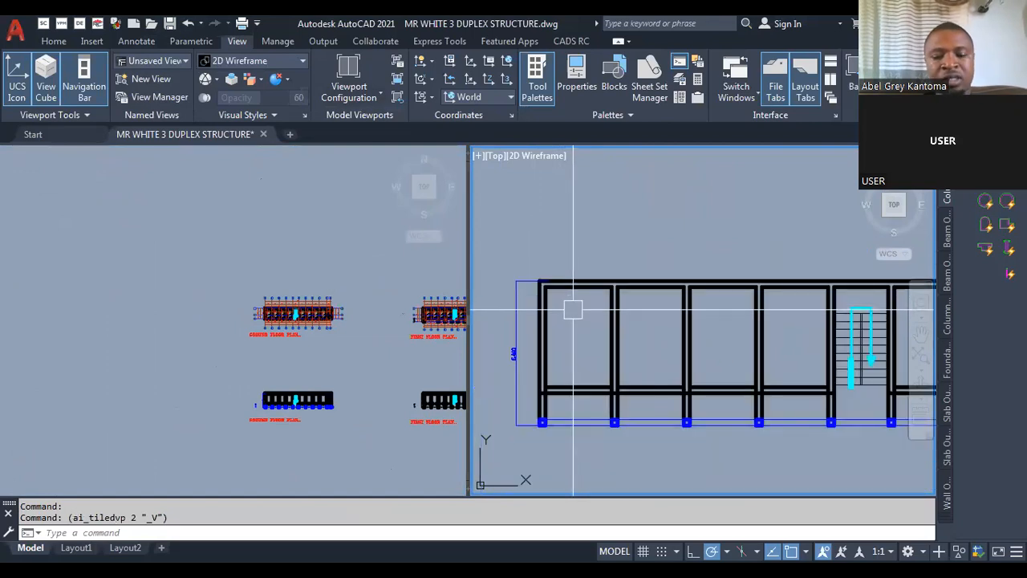
pyautogui.write('tr')
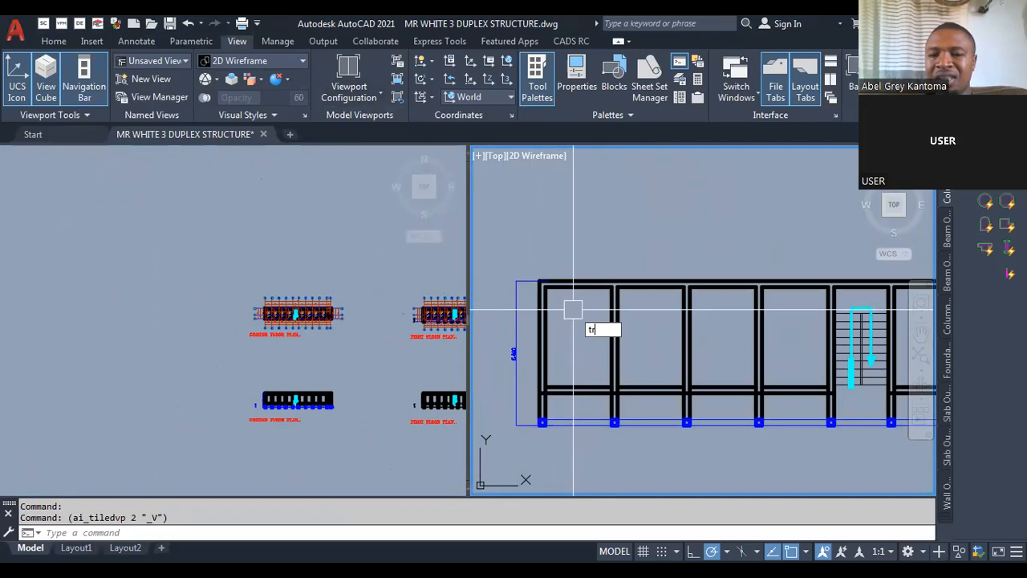
pyautogui.press('Escape')
pyautogui.press('Escape')
pyautogui.scroll(5, 657, 346)
pyautogui.write('TR')
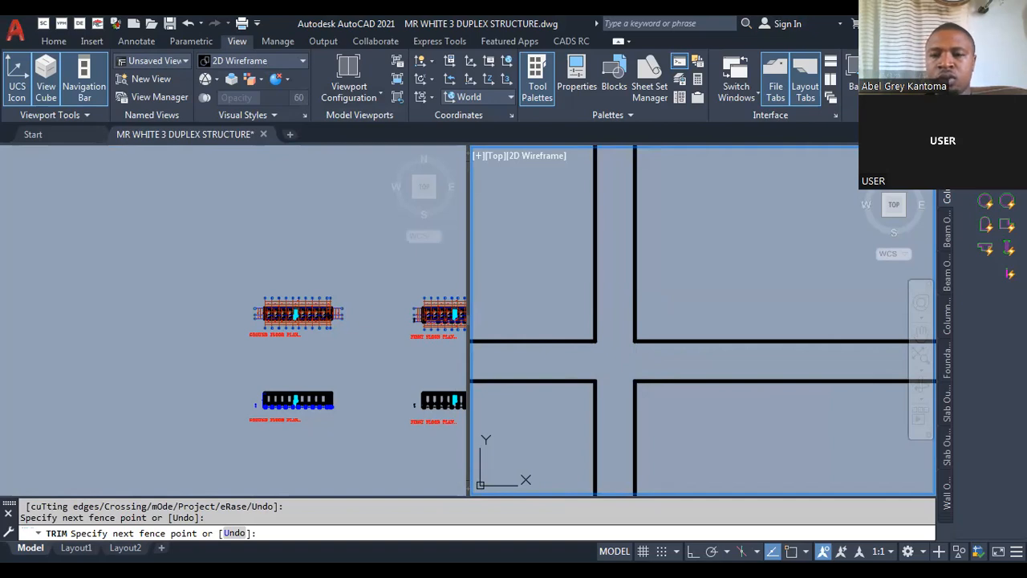
pyautogui.press('Escape')
pyautogui.press('Escape')
# Erase the vertical overall dimension beside the simplified ground floor plan.
pyautogui.scroll(-3, 594, 359)
pyautogui.scroll(2, 594, 359)
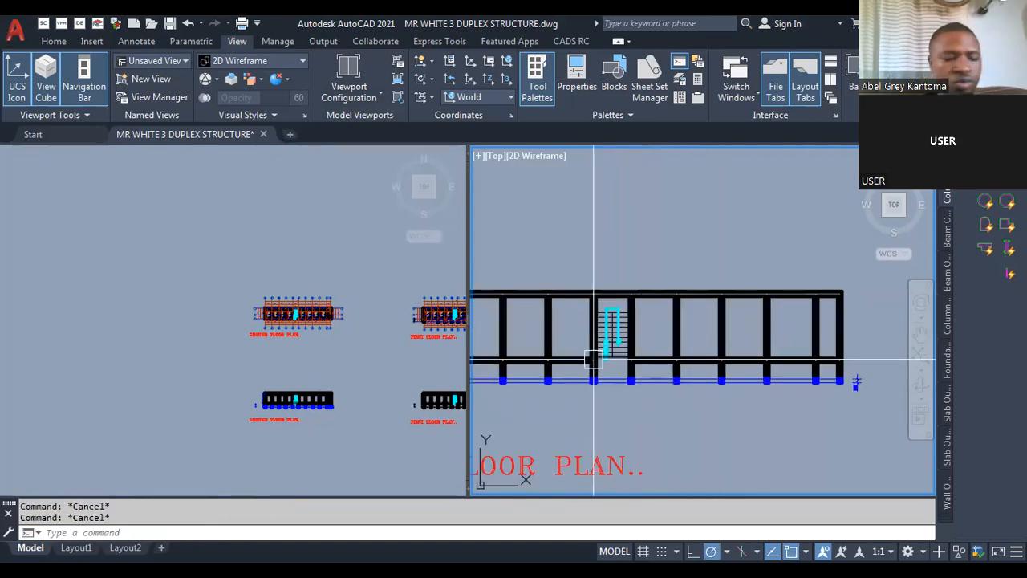
pyautogui.scroll(2, 595, 357)
pyautogui.scroll(-4, 599, 353)
pyautogui.scroll(5, 532, 355)
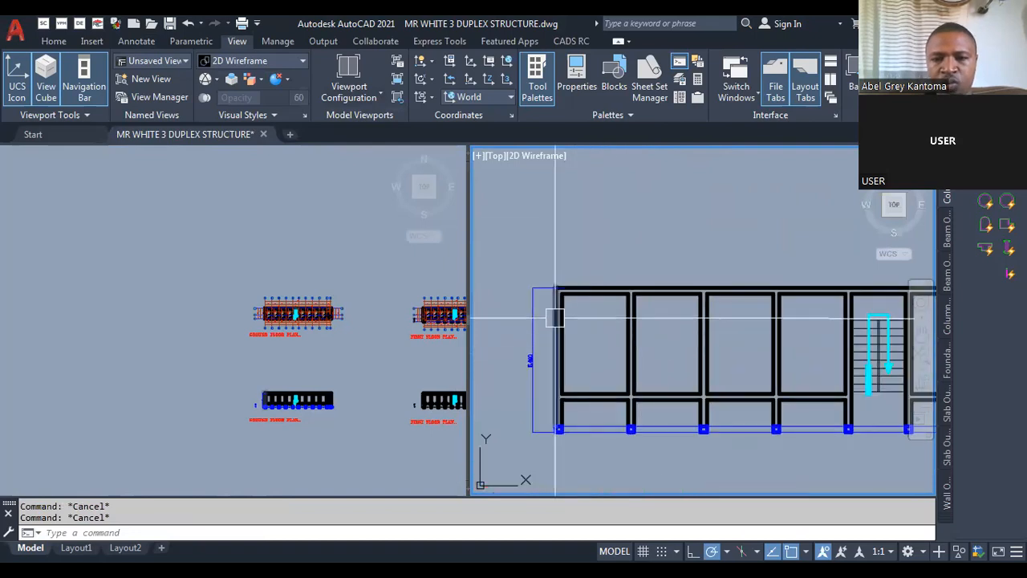
pyautogui.write('e')
pyautogui.press('Return')
pyautogui.click(520, 390)
pyautogui.press('Return')
pyautogui.moveTo(555, 485); pyautogui.dragTo(565, 375, button='middle')
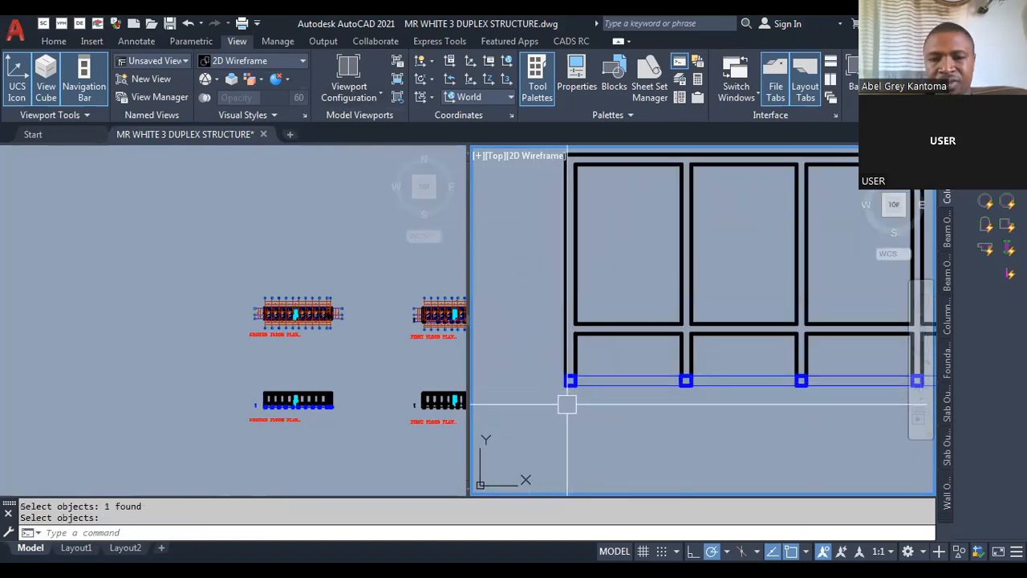
# Match the simplified ground floor plan's thick outlines to the thin and dashed wall lines of the foundation layout.
pyautogui.click(379, 397)
pyautogui.scroll(-6, 399, 404)
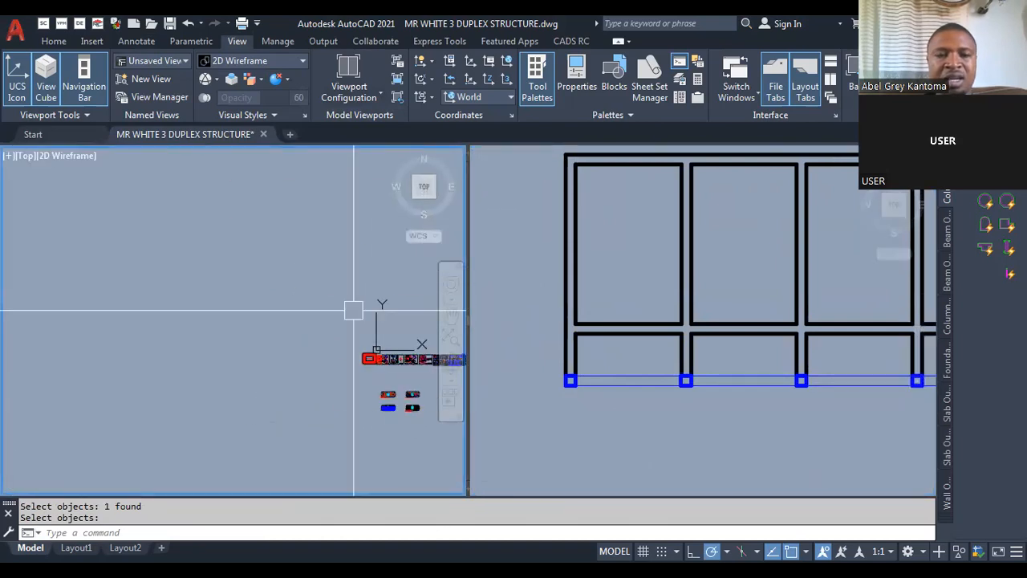
pyautogui.moveTo(353, 310); pyautogui.dragTo(358, 389, button='middle')
pyautogui.scroll(5, 381, 437)
pyautogui.scroll(9, 361, 448)
pyautogui.scroll(4, 311, 341)
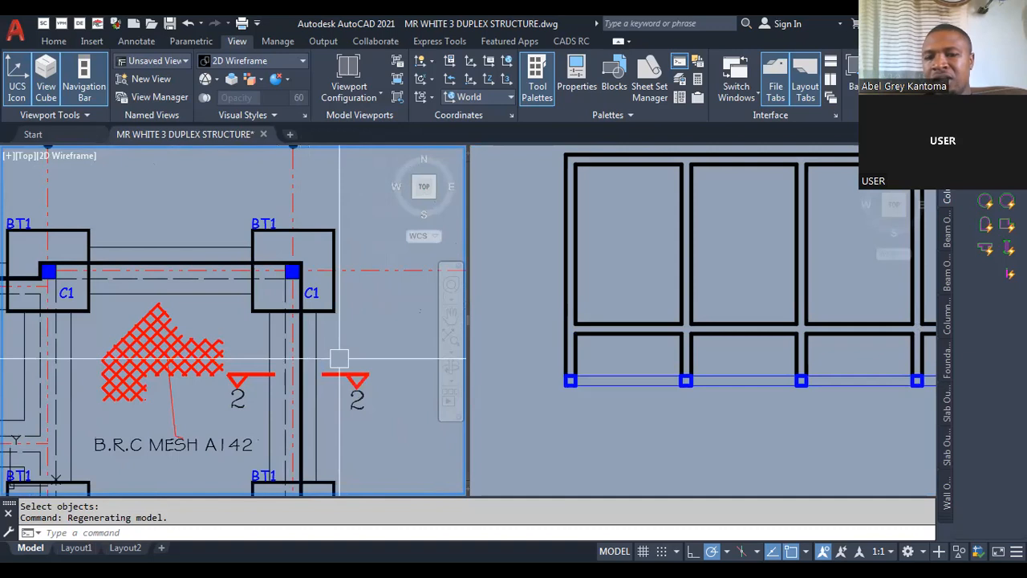
pyautogui.write('MA')
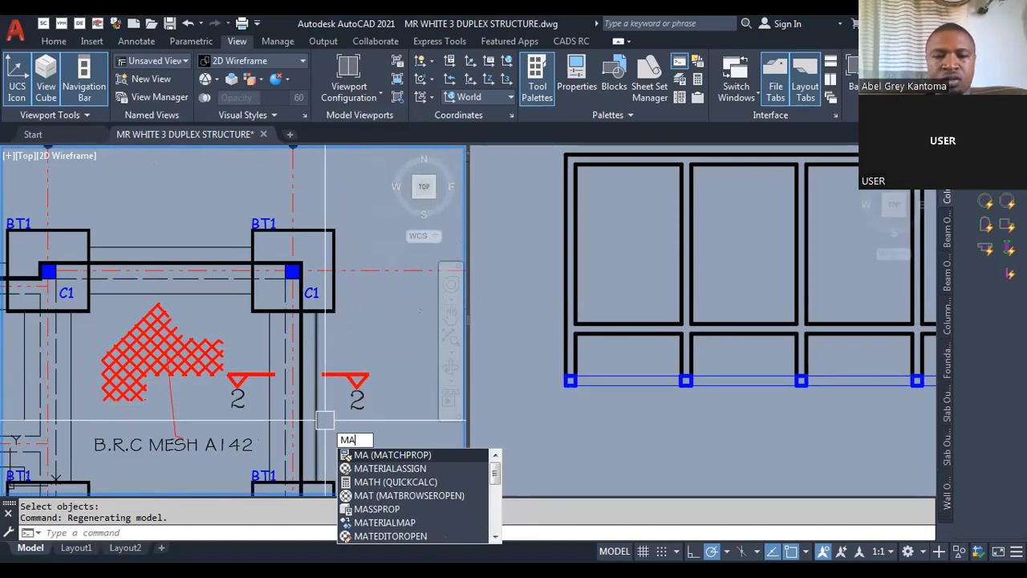
pyautogui.press('Return')
pyautogui.scroll(2, 302, 407)
pyautogui.press('Escape')
pyautogui.write('ma')
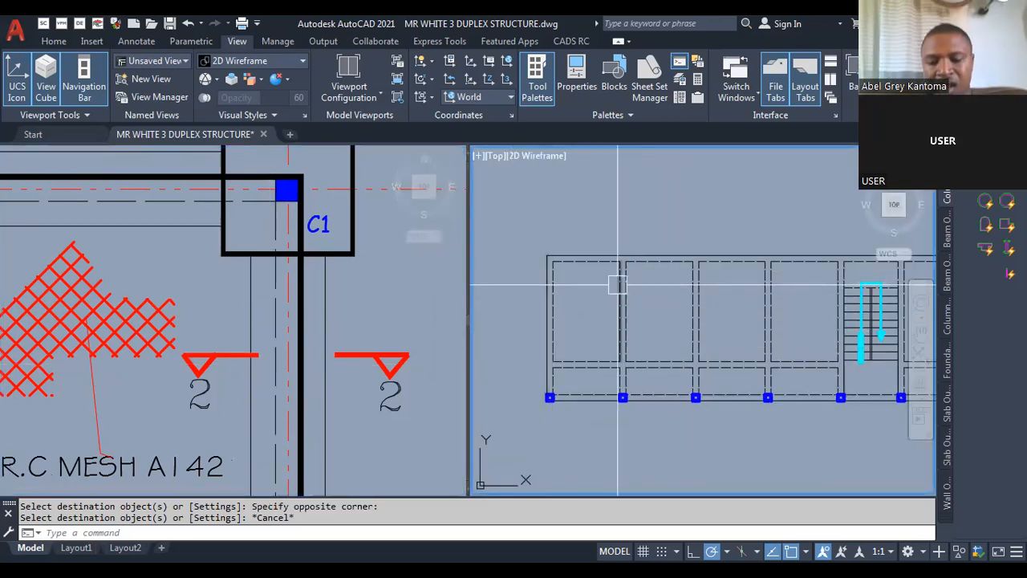
# Offset the wall lines of the simplified ground floor plan by 115 to create their centre lines.
pyautogui.write('O')
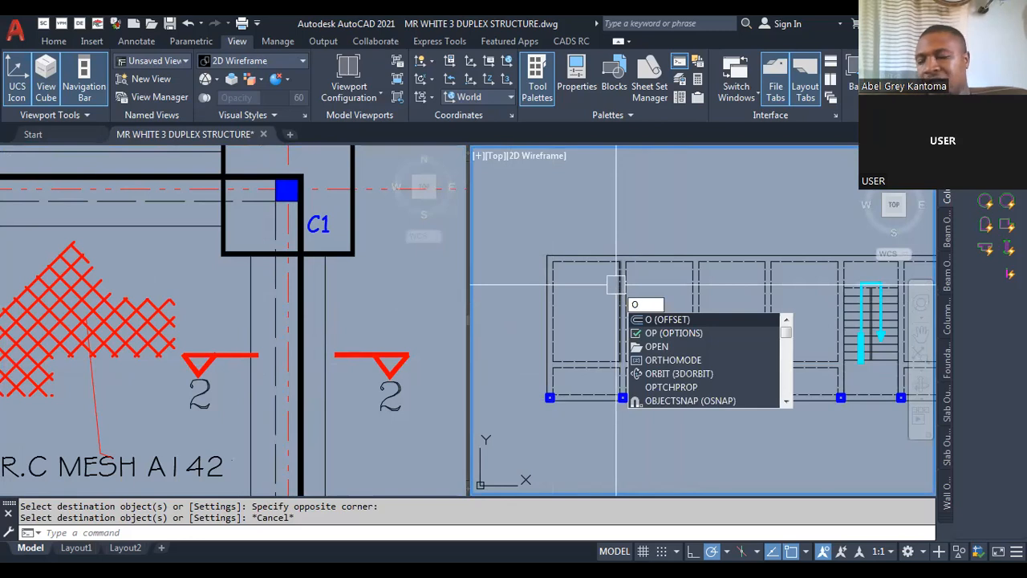
pyautogui.press('Return')
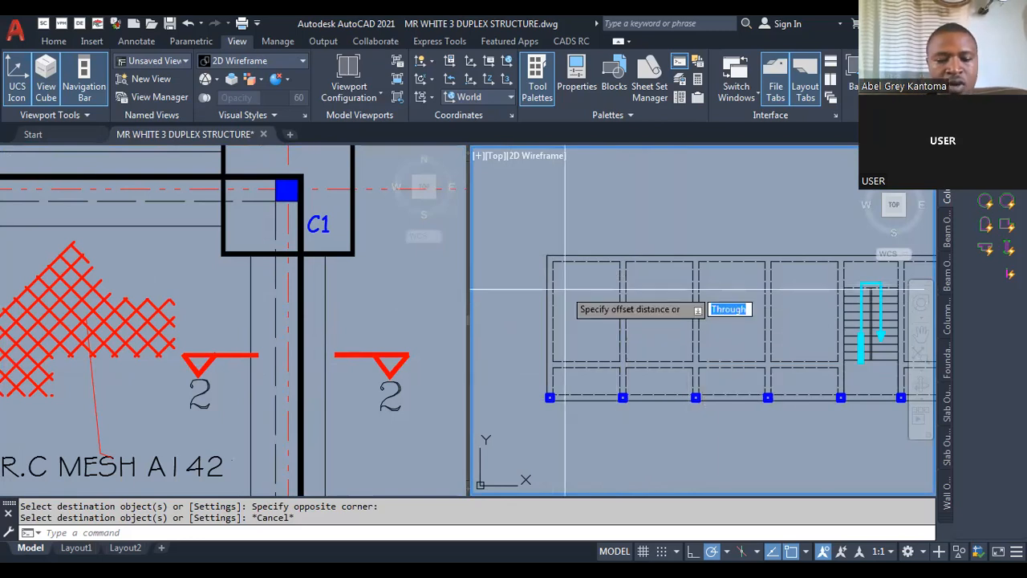
pyautogui.write('115')
pyautogui.press('Return')
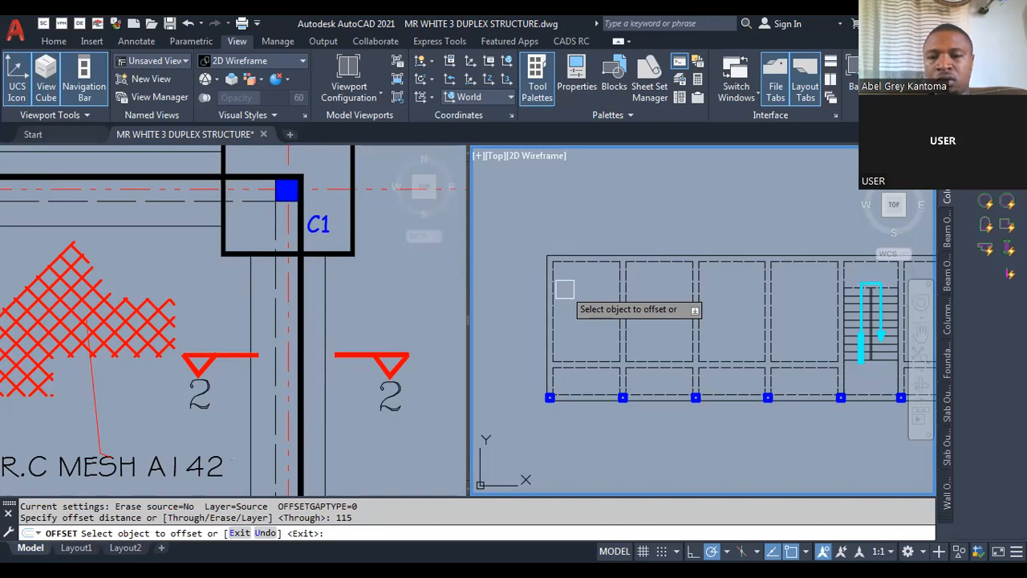
pyautogui.press('Escape')
pyautogui.press('Escape')
pyautogui.press('Escape')
# Match the offset centre lines to the red dash-dot centre line of the foundation layout.
pyautogui.scroll(-4, 565, 288)
pyautogui.moveTo(883, 391); pyautogui.dragTo(636, 381, button='middle')
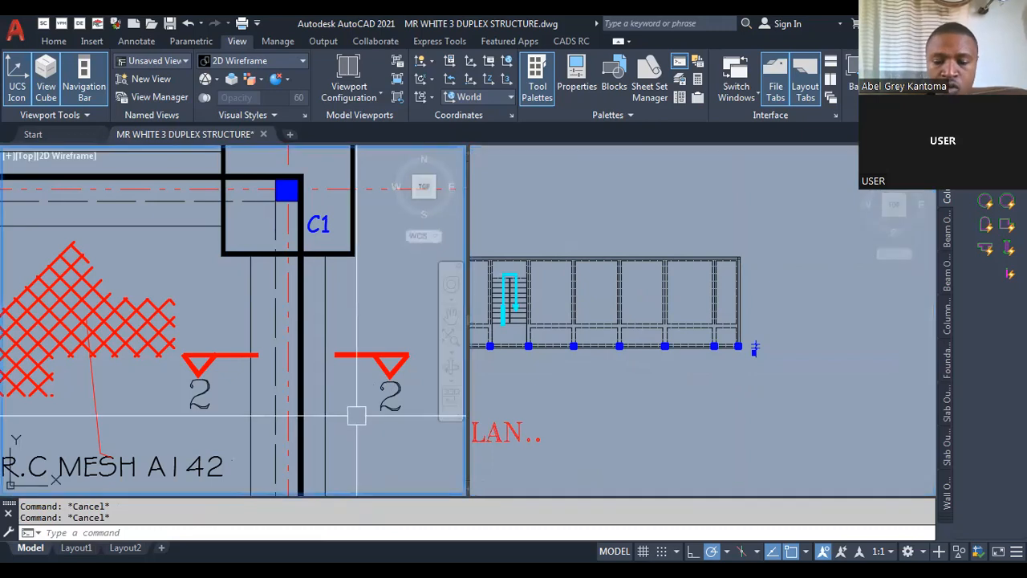
pyautogui.write('MA')
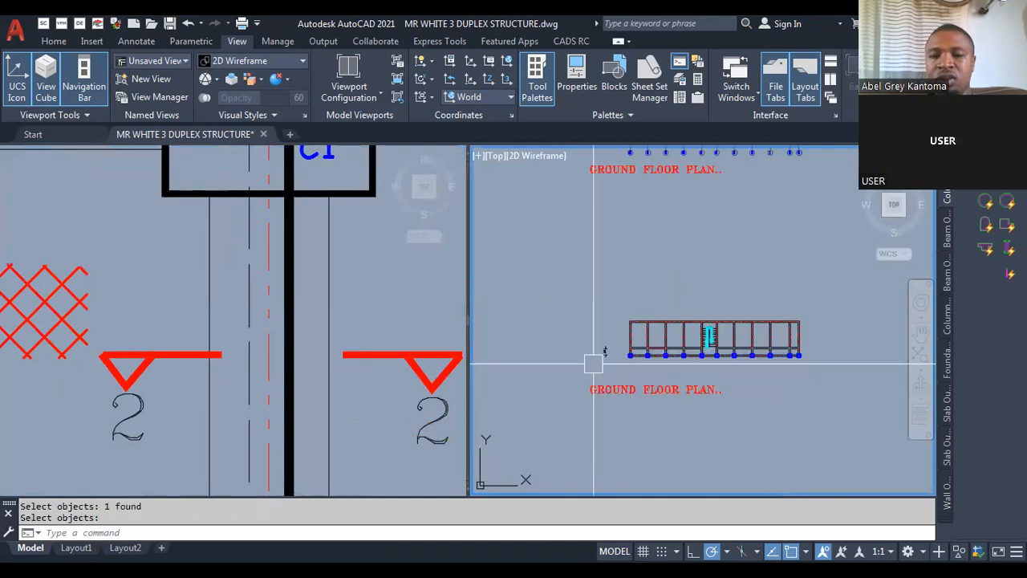
# Add a linear dimension along the overall length of the simplified ground floor plan, and erase it again.
pyautogui.scroll(5, 605, 369)
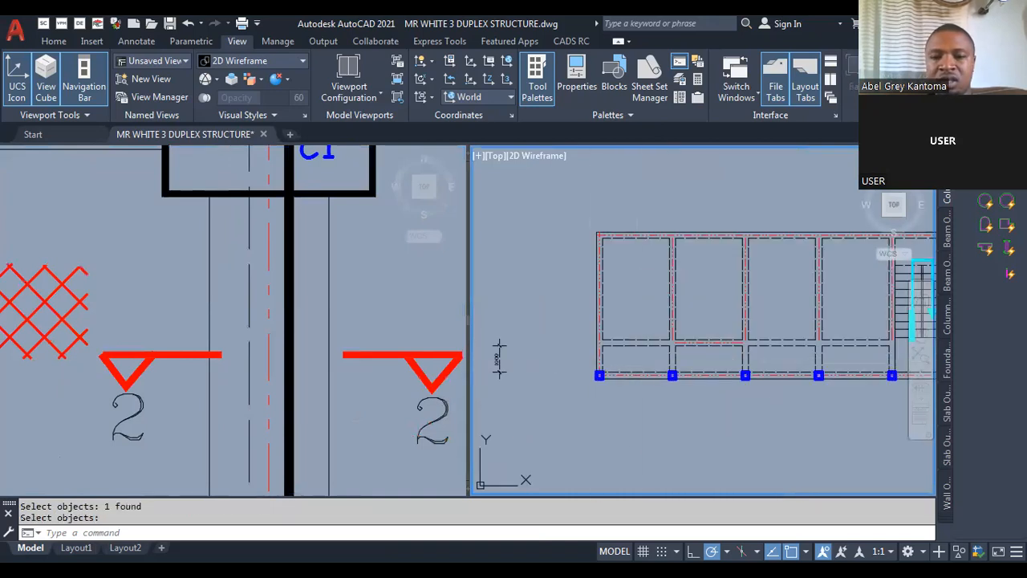
pyautogui.scroll(-4, 565, 373)
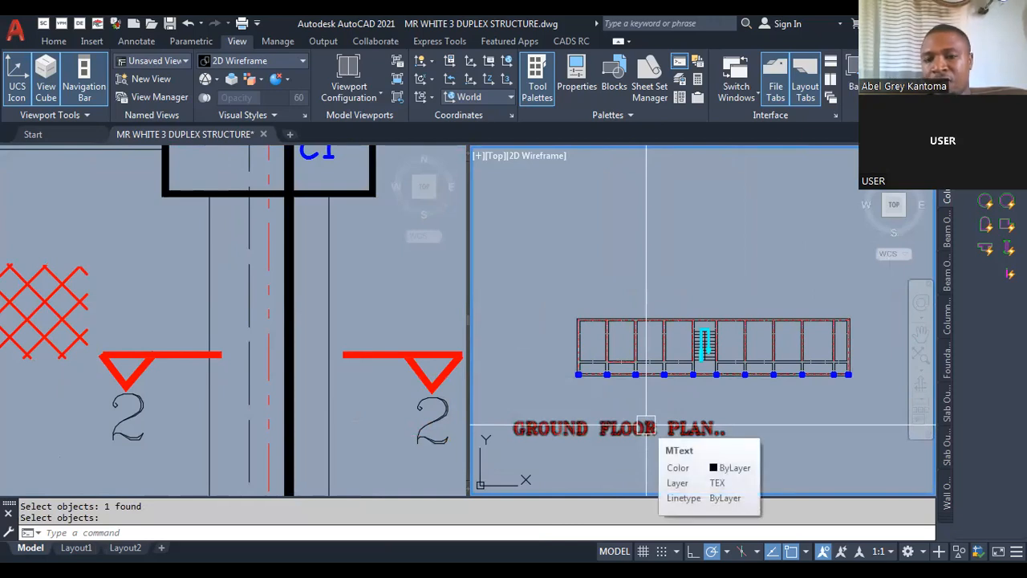
pyautogui.write('DLI')
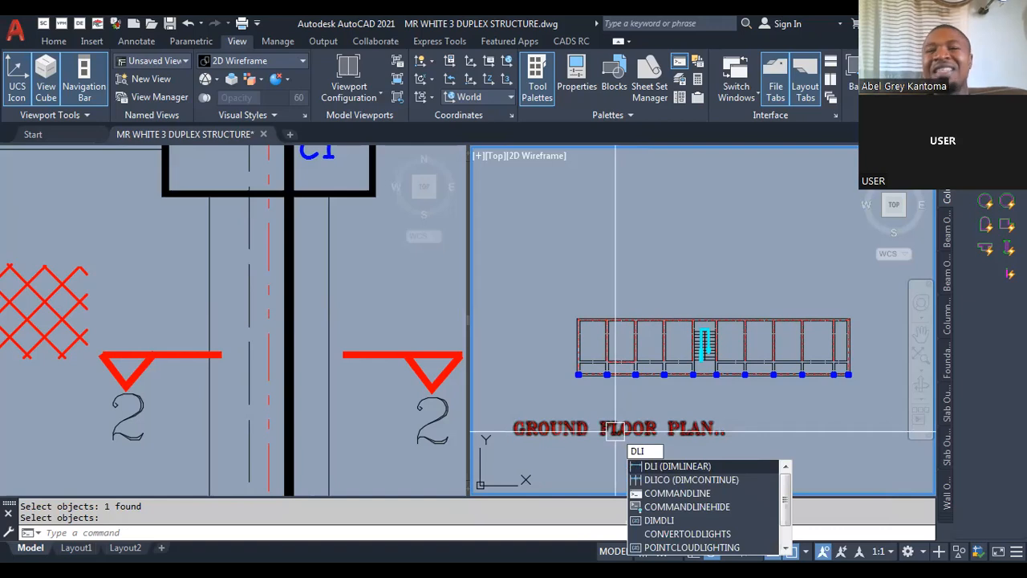
pyautogui.press('Return')
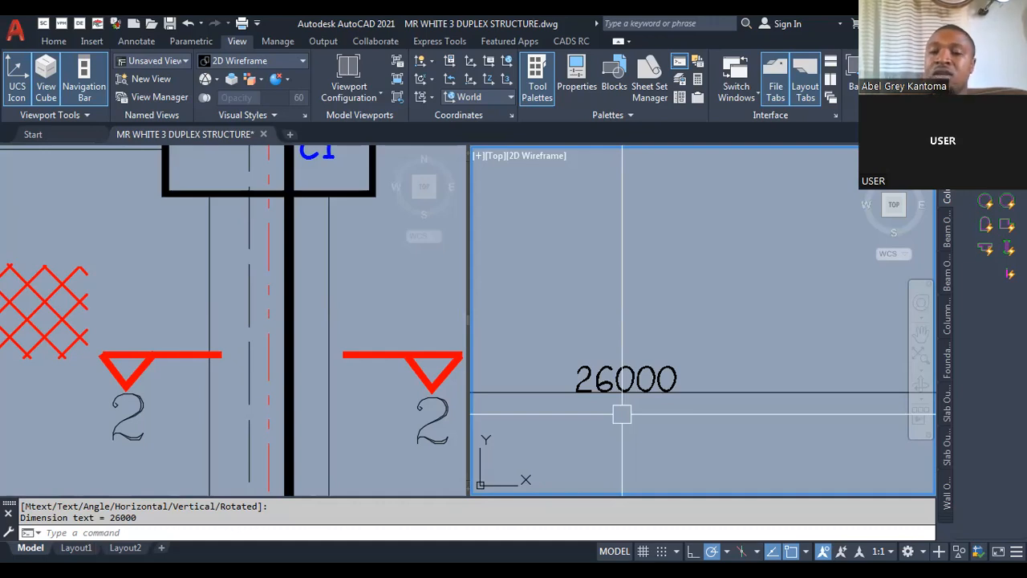
pyautogui.scroll(-6, 711, 361)
pyautogui.scroll(6, 608, 347)
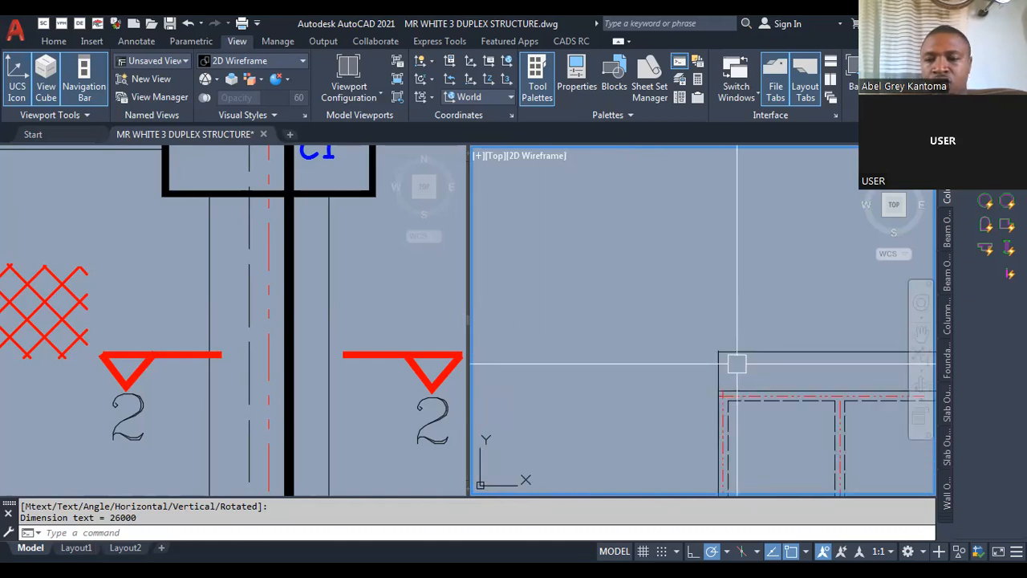
pyautogui.scroll(-5, 737, 363)
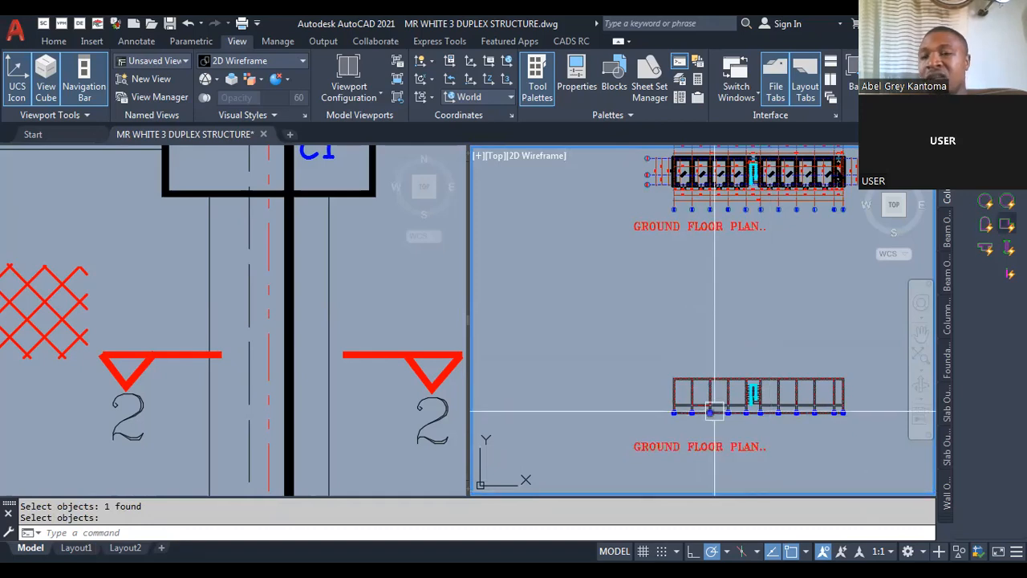
# Offset the outer wall lines of the simplified ground floor plan outward by 3000 on all sides.
pyautogui.scroll(5, 714, 411)
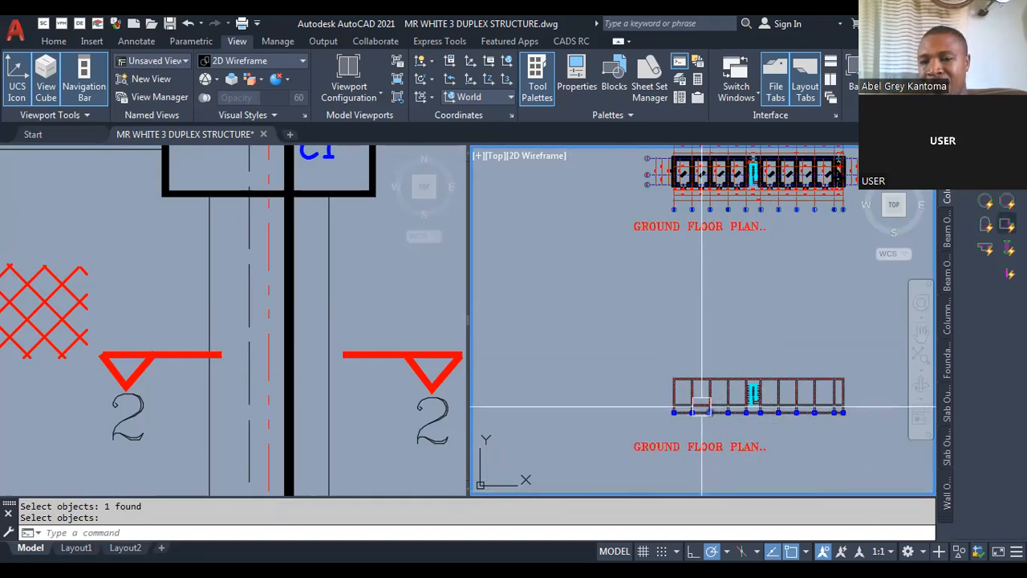
pyautogui.scroll(-2, 590, 382)
pyautogui.scroll(4, 669, 385)
pyautogui.scroll(-2, 593, 393)
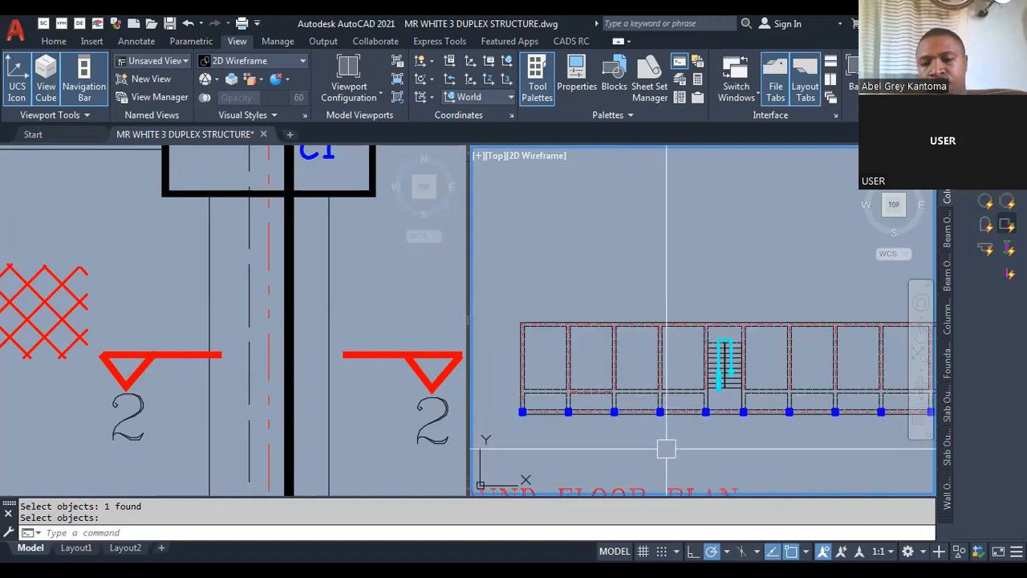
pyautogui.write('o')
pyautogui.press('Return')
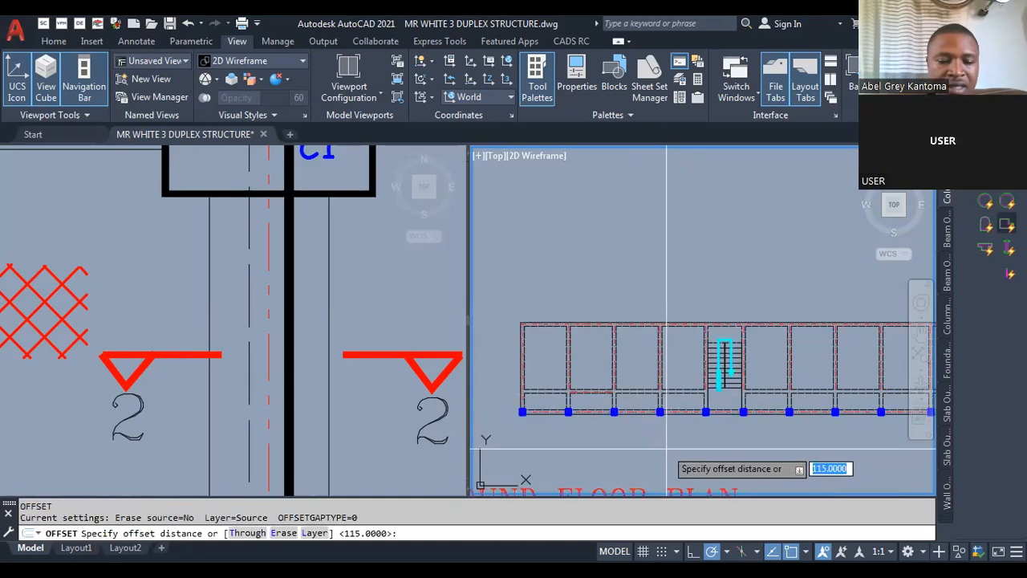
pyautogui.write('3000')
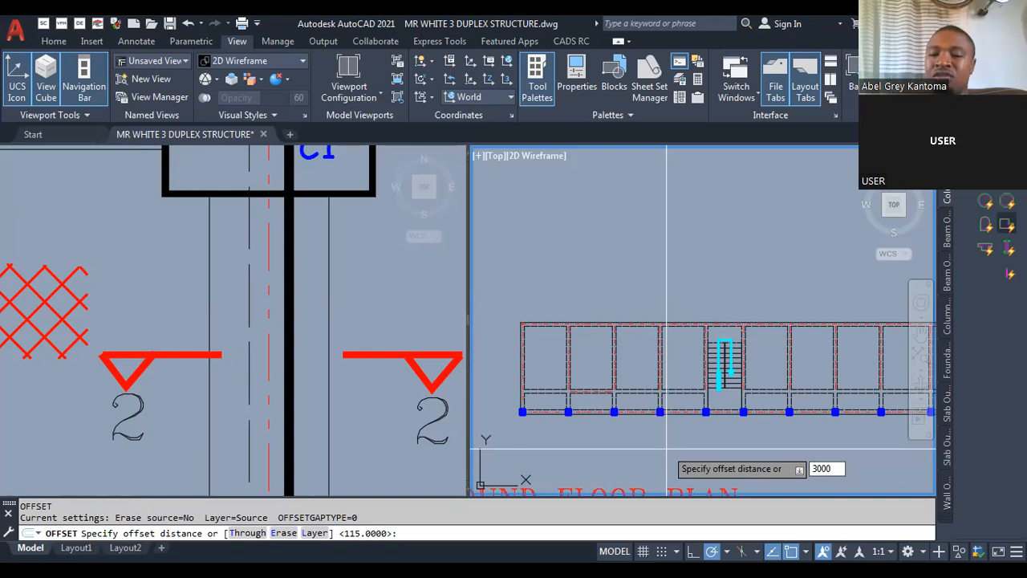
pyautogui.press('Escape')
pyautogui.press('Escape')
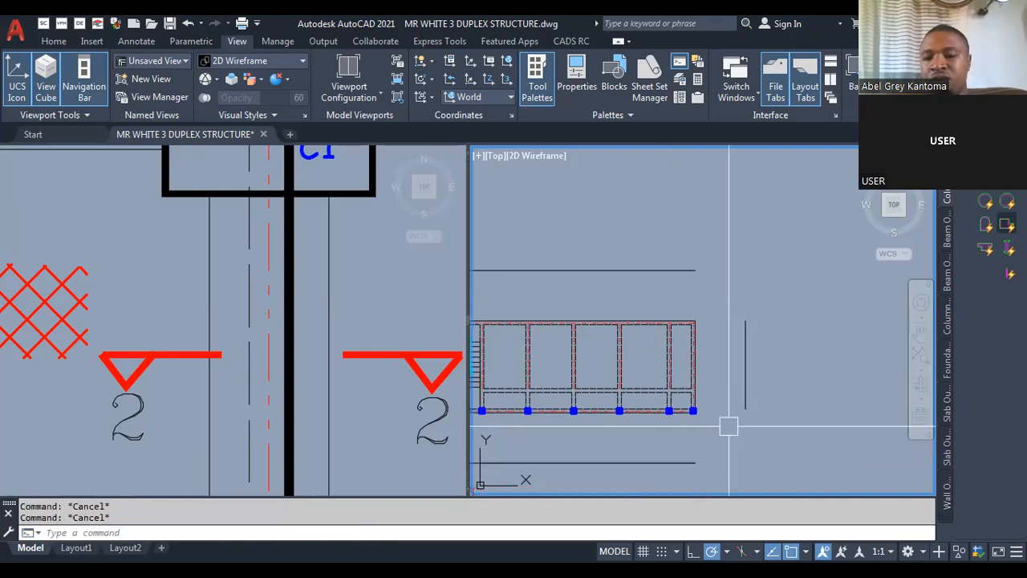
# Fillet the offset lines into a closed rectangle around the plan and match them to the red dash-dot centre line.
pyautogui.write('f')
pyautogui.press('Return')
pyautogui.click(680, 463)
pyautogui.click(745, 394)
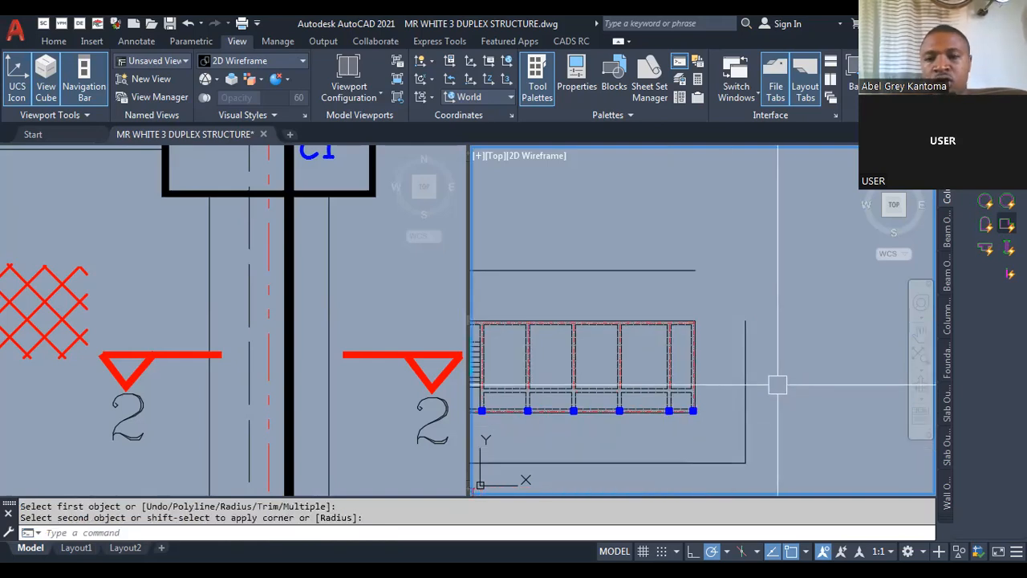
pyautogui.scroll(-3, 778, 384)
pyautogui.scroll(4, 636, 357)
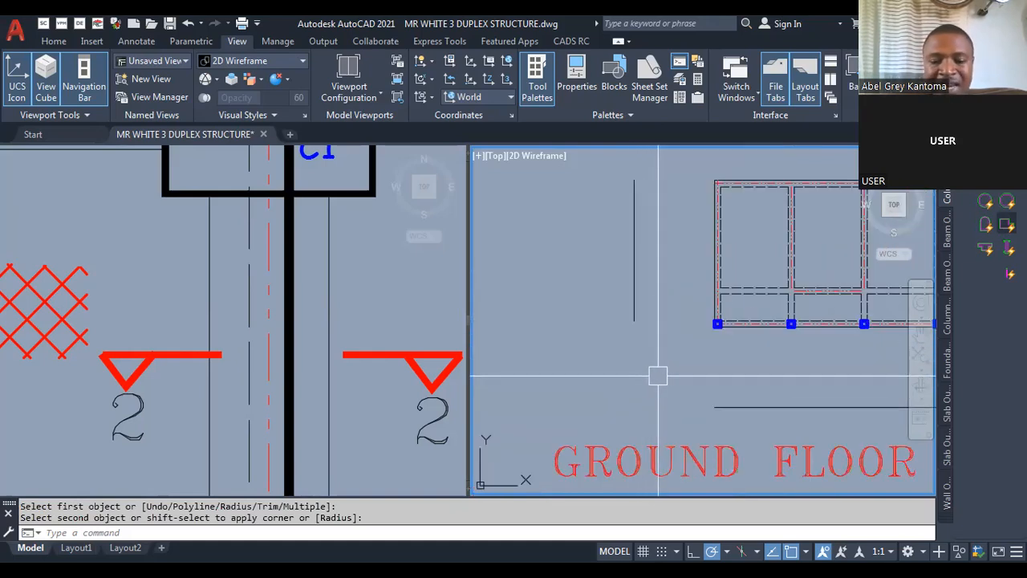
pyautogui.press('Return')
pyautogui.click(634, 313)
pyautogui.click(722, 407)
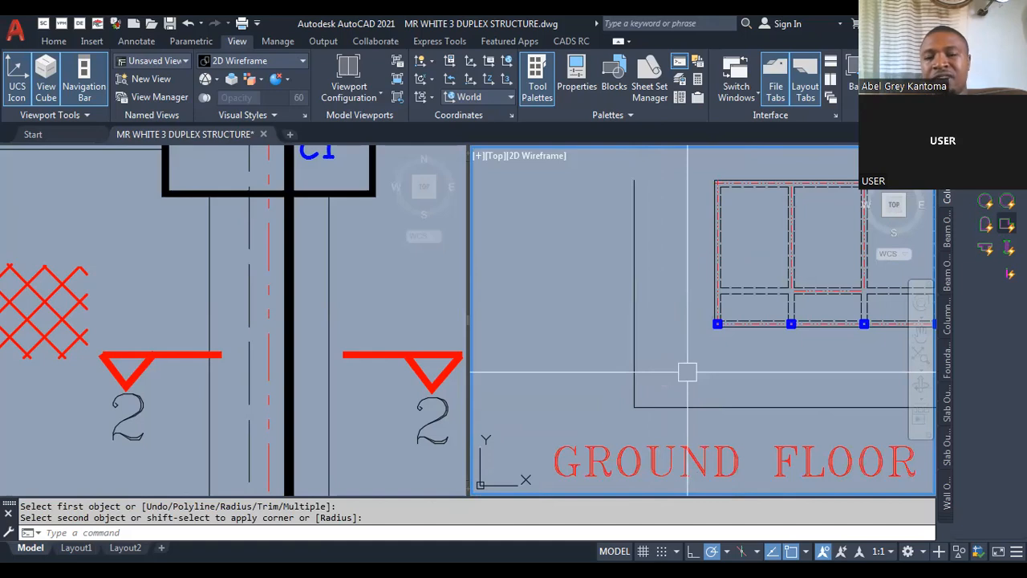
pyautogui.scroll(-3, 687, 372)
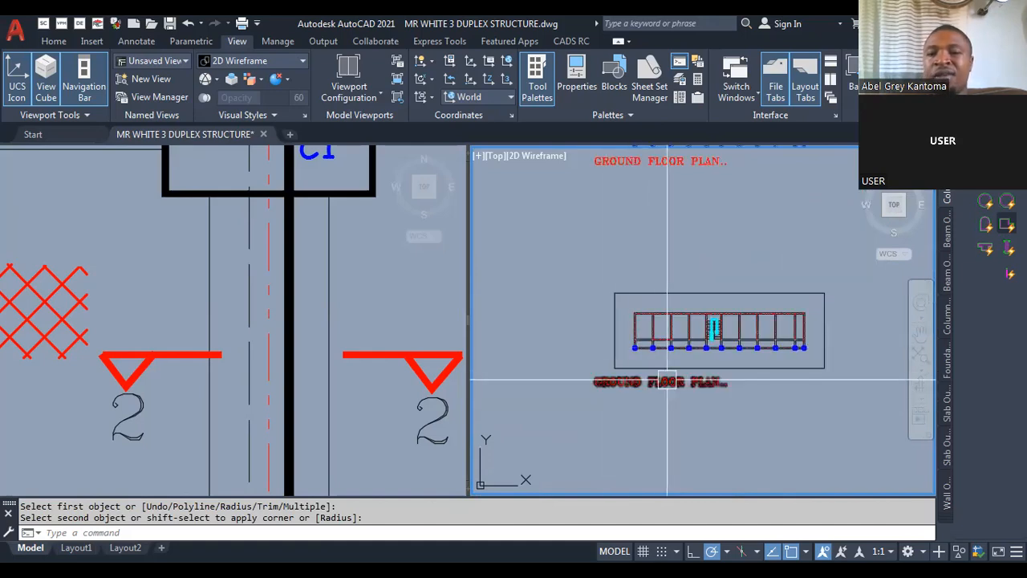
pyautogui.scroll(3, 657, 291)
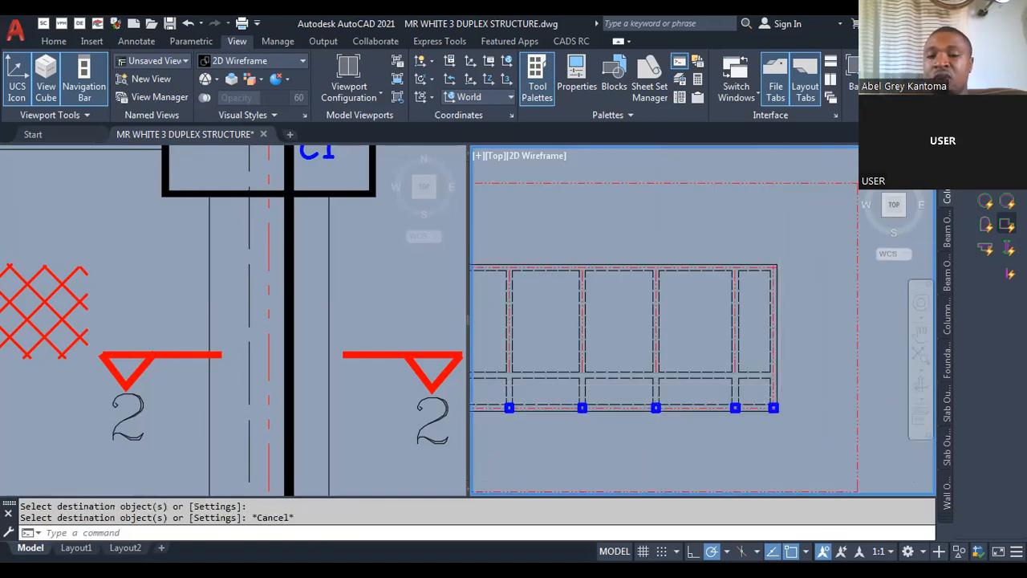
# Extend the plan's red wall centre lines out to the surrounding dash-dot rectangle to form the grid lines.
pyautogui.scroll(2, 783, 409)
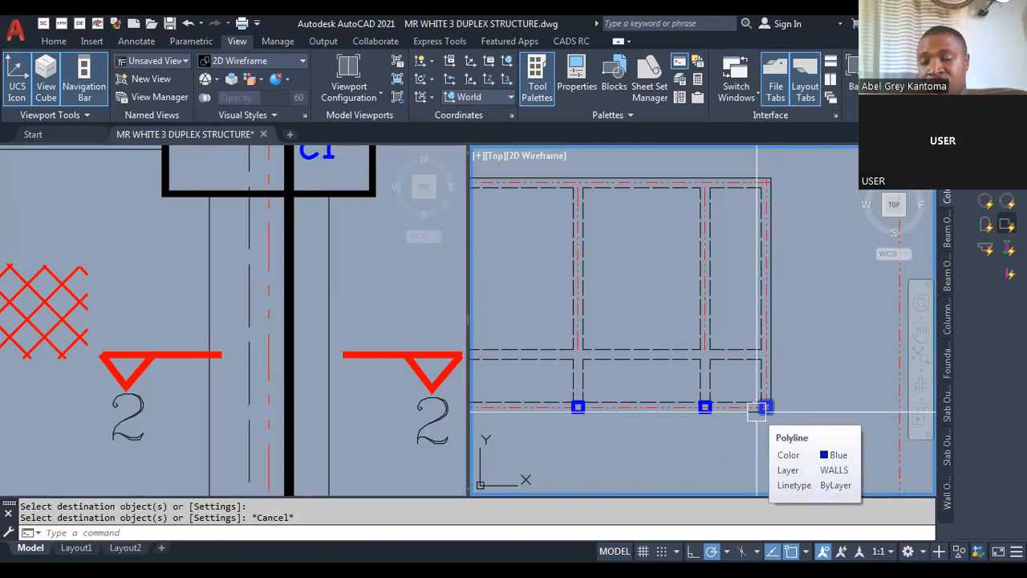
pyautogui.scroll(-2, 757, 411)
pyautogui.scroll(5, 724, 298)
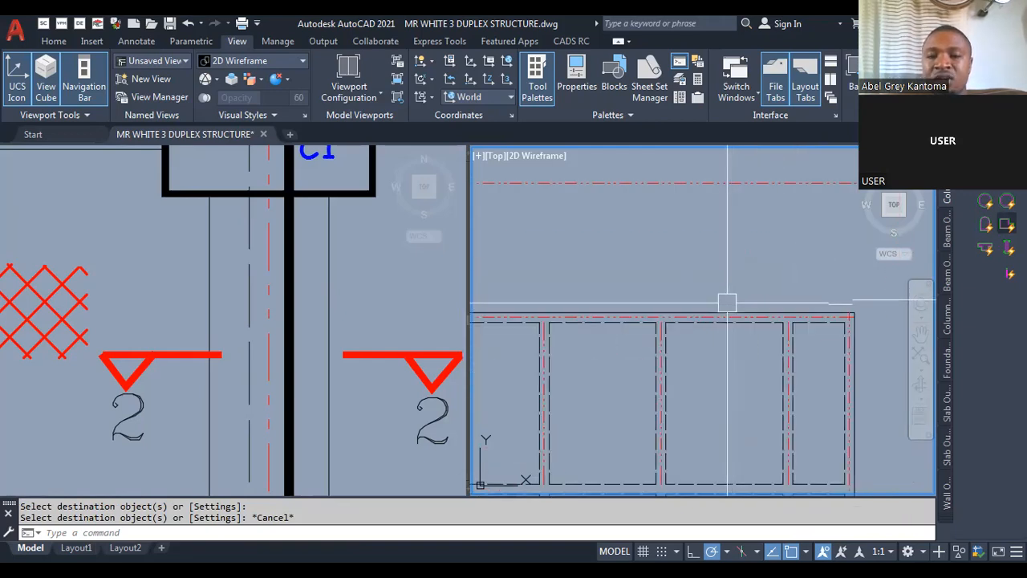
pyautogui.scroll(-4, 588, 359)
pyautogui.scroll(-1, 762, 249)
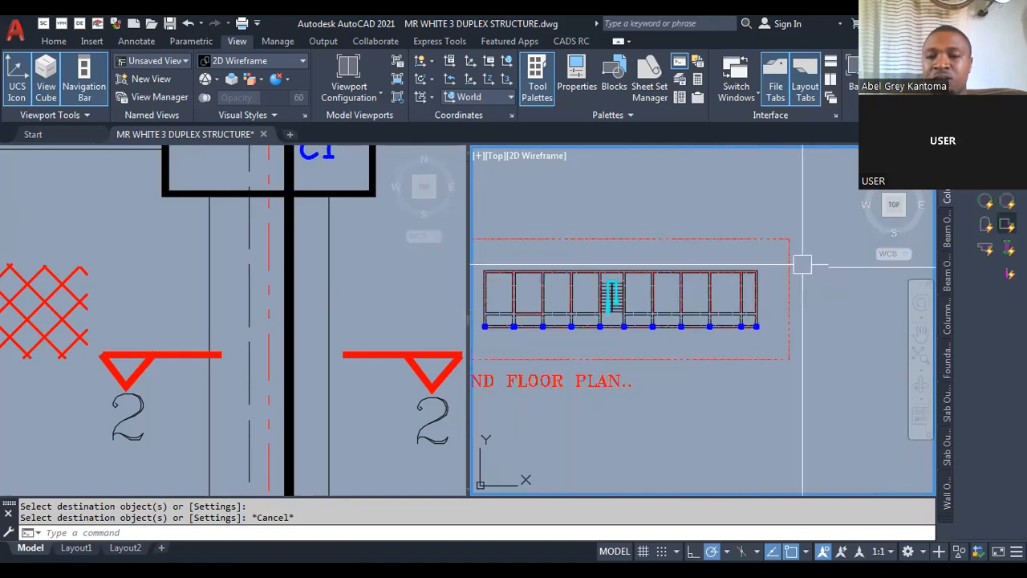
pyautogui.scroll(-3, 564, 367)
pyautogui.scroll(3, 591, 374)
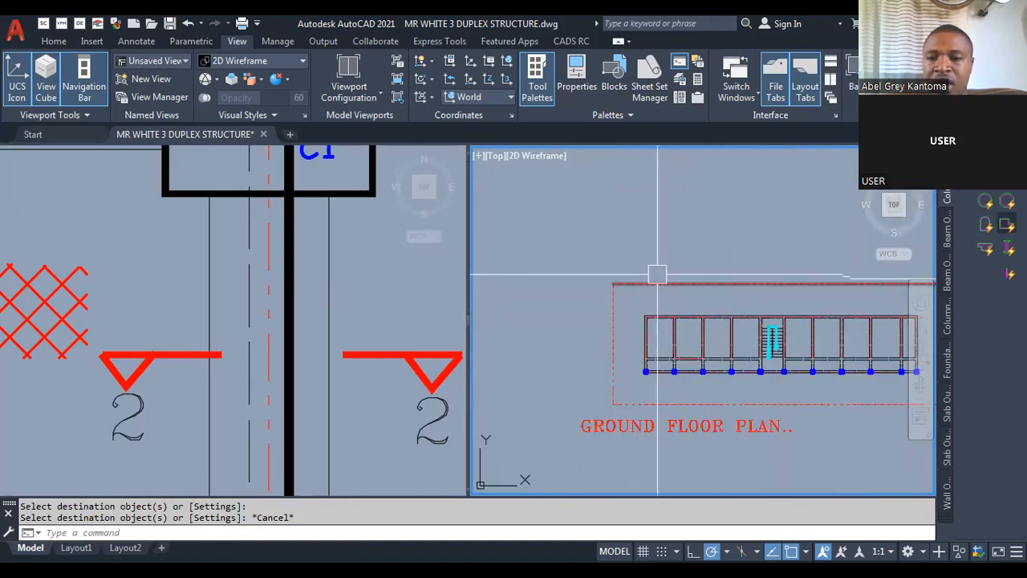
pyautogui.scroll(8, 678, 303)
pyautogui.write('ex')
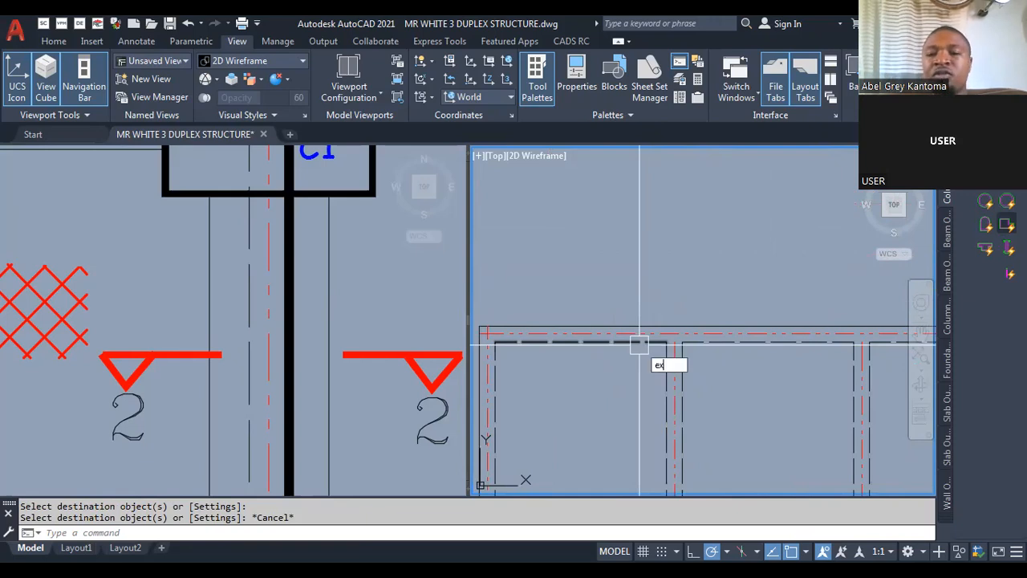
pyautogui.press('Return')
pyautogui.scroll(-2, 652, 351)
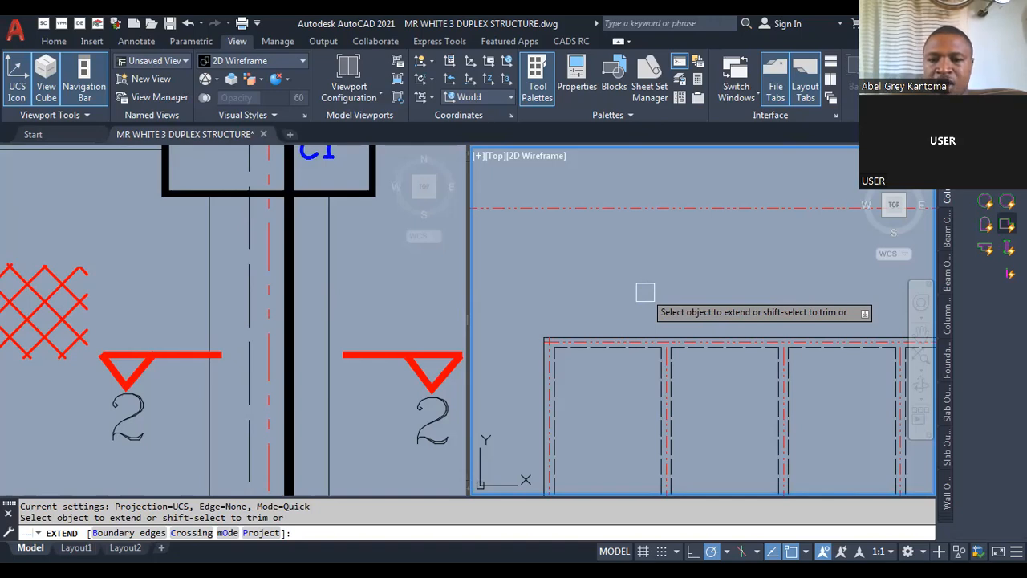
pyautogui.press('Escape')
pyautogui.press('Escape')
pyautogui.scroll(-3, 607, 297)
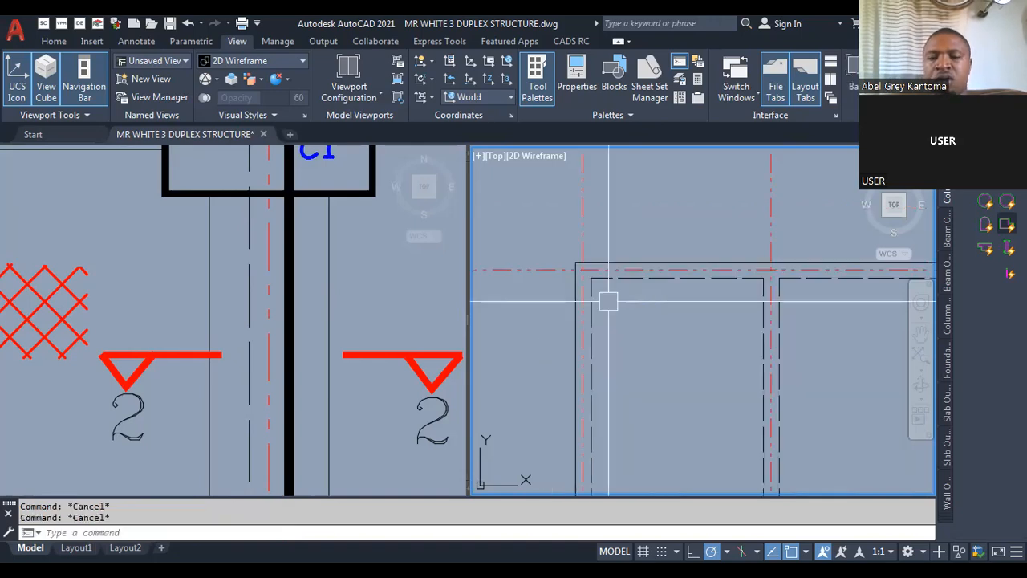
# Examine column C1 in the existing foundation layout, and switch to ProtaDetails to check the column sizes on its foundation drawing before returning to AutoCAD.
pyautogui.click(652, 381)
pyautogui.click(328, 365)
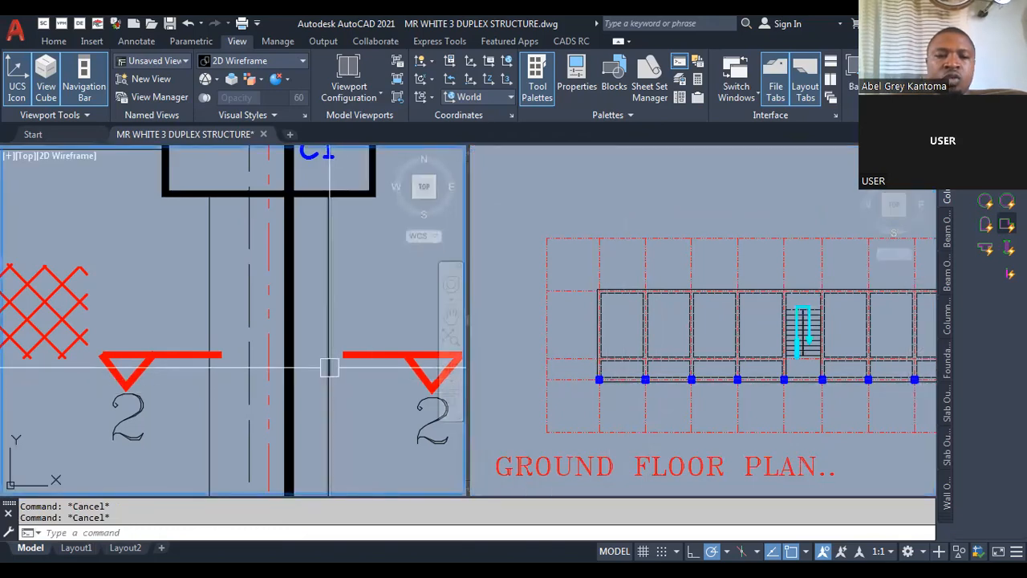
pyautogui.scroll(-3, 327, 364)
pyautogui.scroll(4, 387, 249)
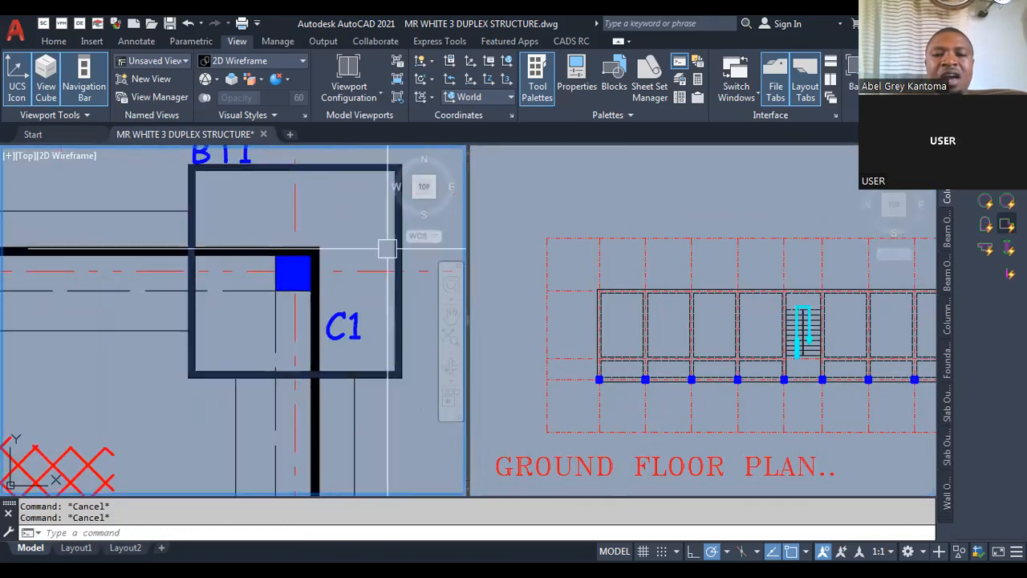
pyautogui.click(679, 383)
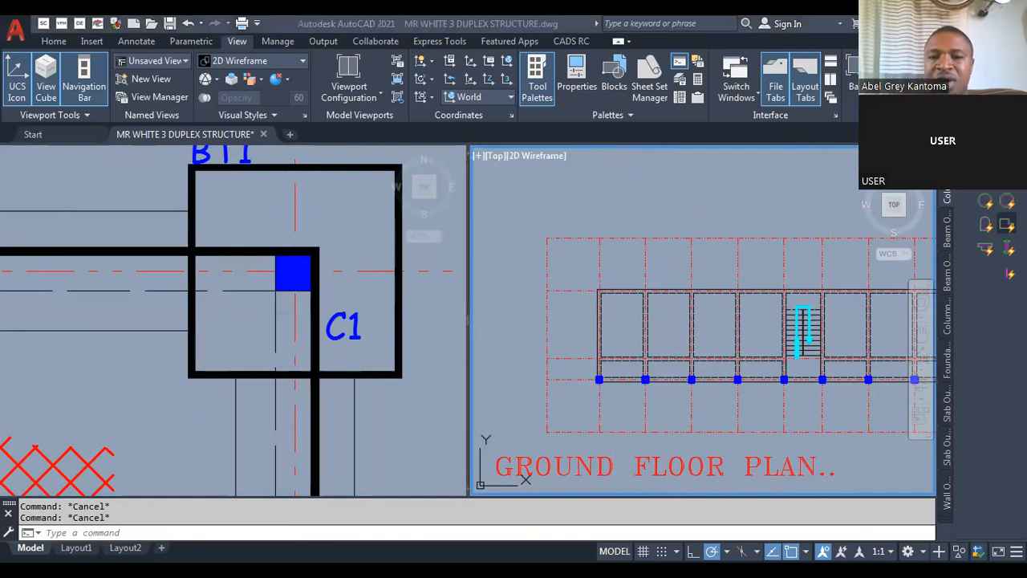
pyautogui.hotkey('alt', 'Tab')
pyautogui.scroll(5, 491, 295)
pyautogui.scroll(8, 417, 365)
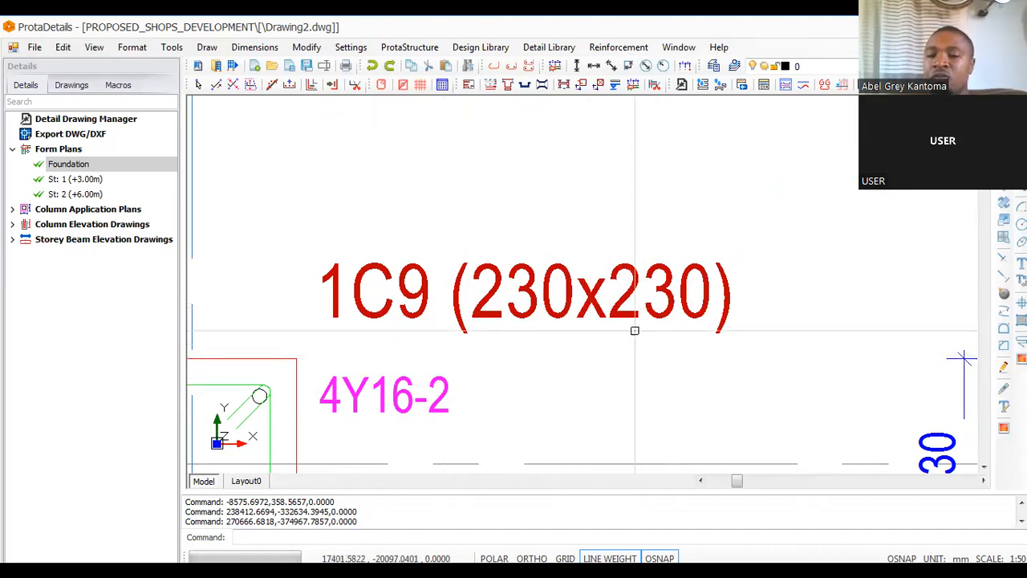
pyautogui.scroll(-5, 623, 297)
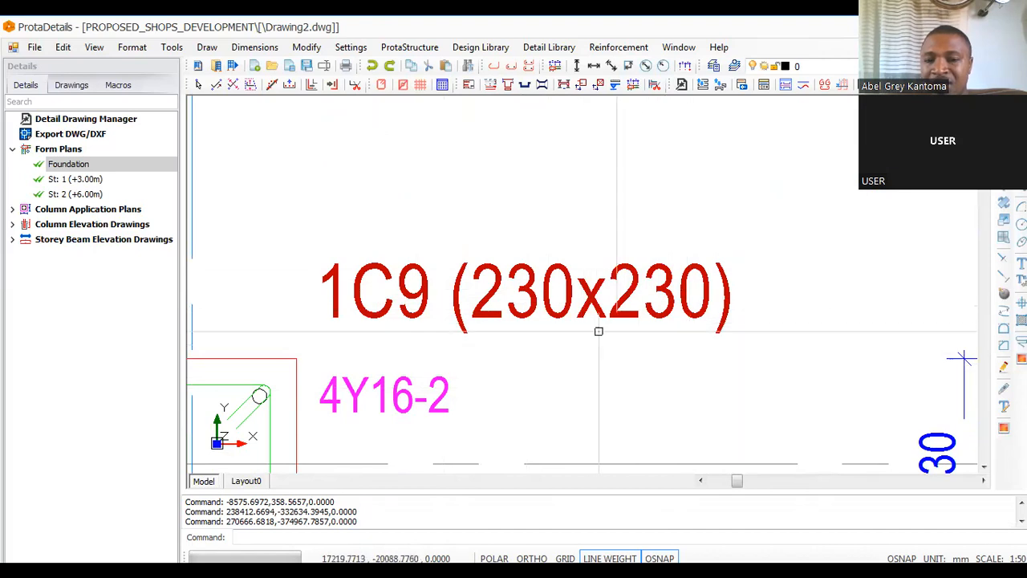
pyautogui.scroll(5, 319, 325)
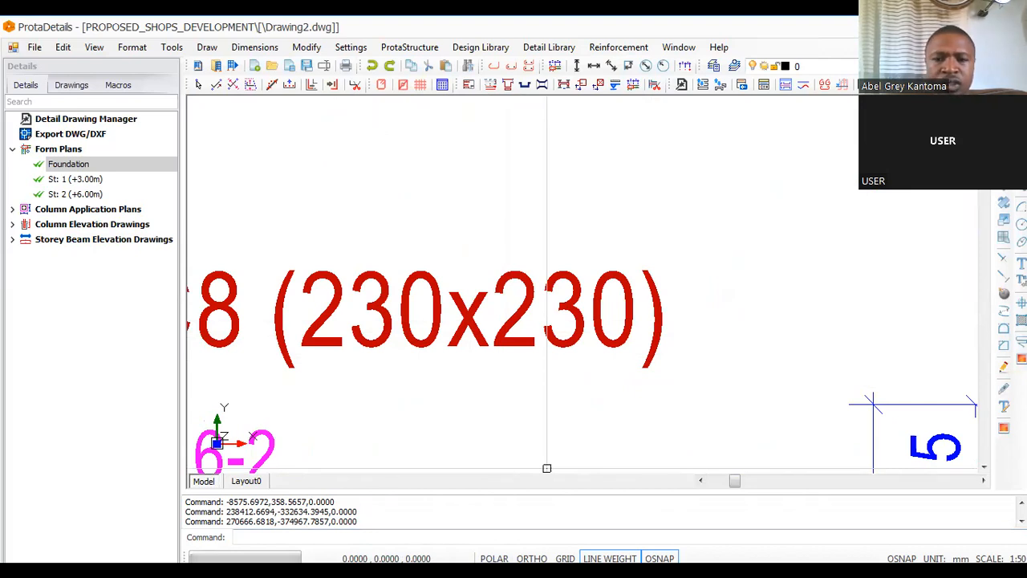
pyautogui.hotkey('alt', 'Tab')
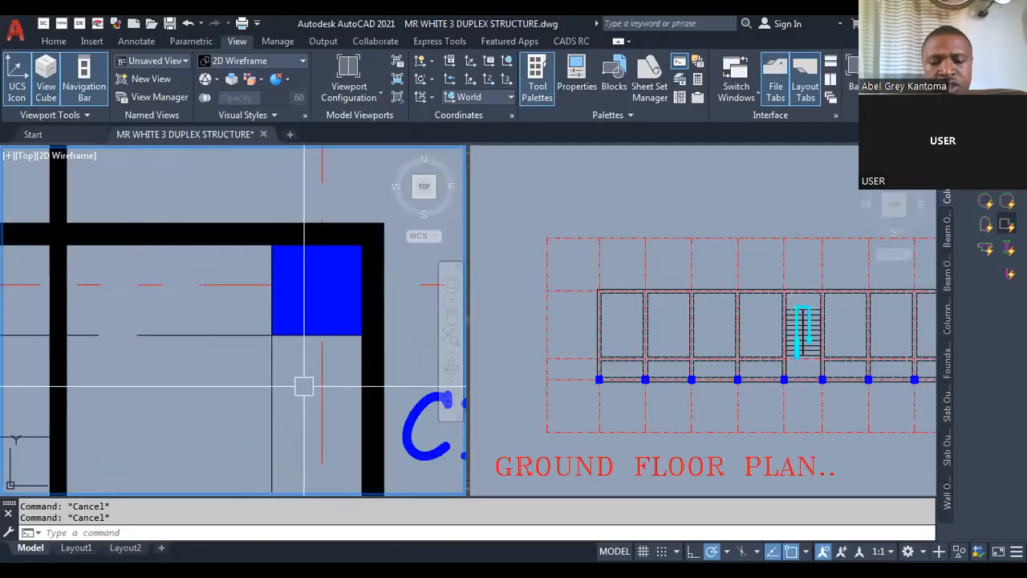
# Copy the solid blue C1 column from the existing foundation layout onto the upper-left wall corner of the new plan.
pyautogui.write('DLI')
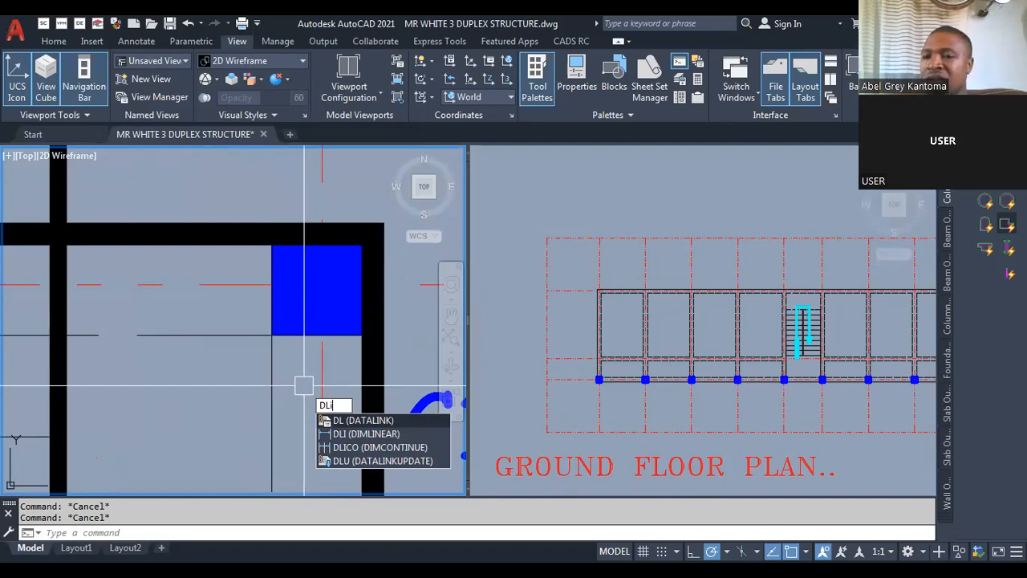
pyautogui.press('Escape')
pyautogui.moveTo(336, 226); pyautogui.dragTo(333, 305, button='middle')
pyautogui.write('Co')
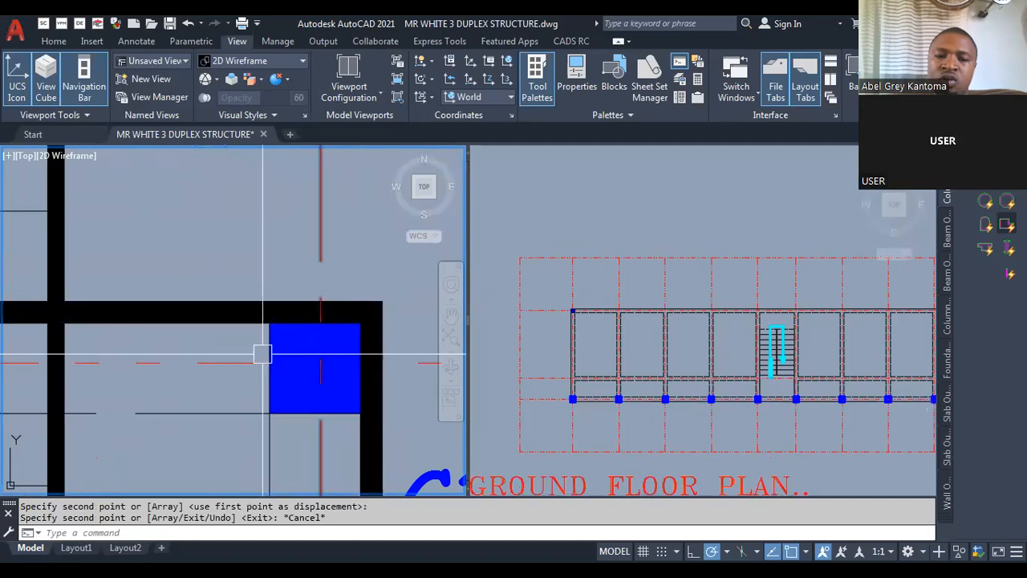
# Examine the grid labels and dimensions of the original ground floor plan alongside the new foundation layout.
pyautogui.scroll(-6, 241, 321)
pyautogui.scroll(-3, 225, 298)
pyautogui.scroll(12, 248, 334)
pyautogui.scroll(-3, 16, 302)
pyautogui.scroll(5, 16, 301)
pyautogui.click(553, 343)
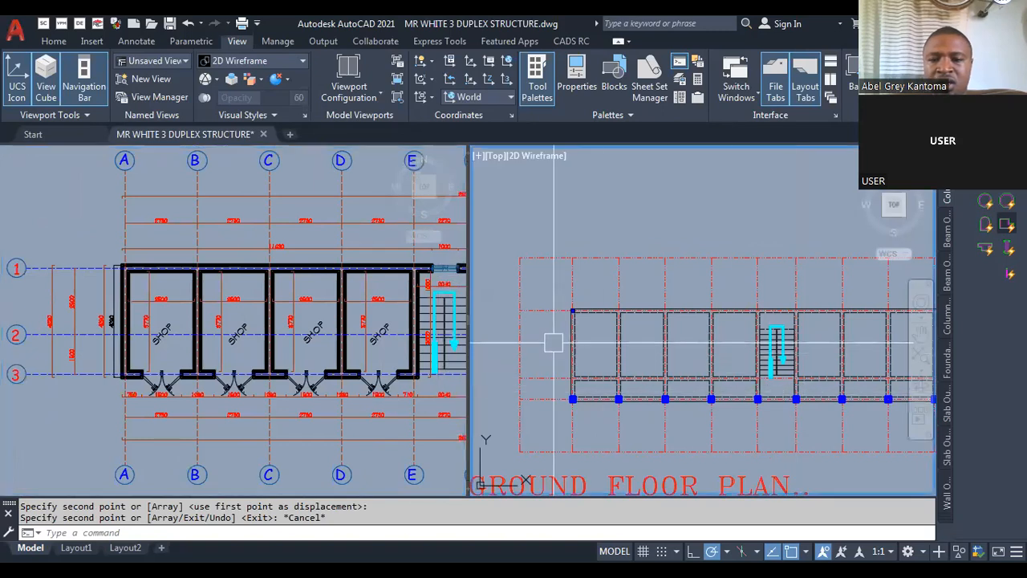
pyautogui.scroll(5, 553, 342)
pyautogui.scroll(-7, 630, 340)
pyautogui.scroll(2, 620, 367)
pyautogui.scroll(4, 566, 261)
pyautogui.click(246, 300)
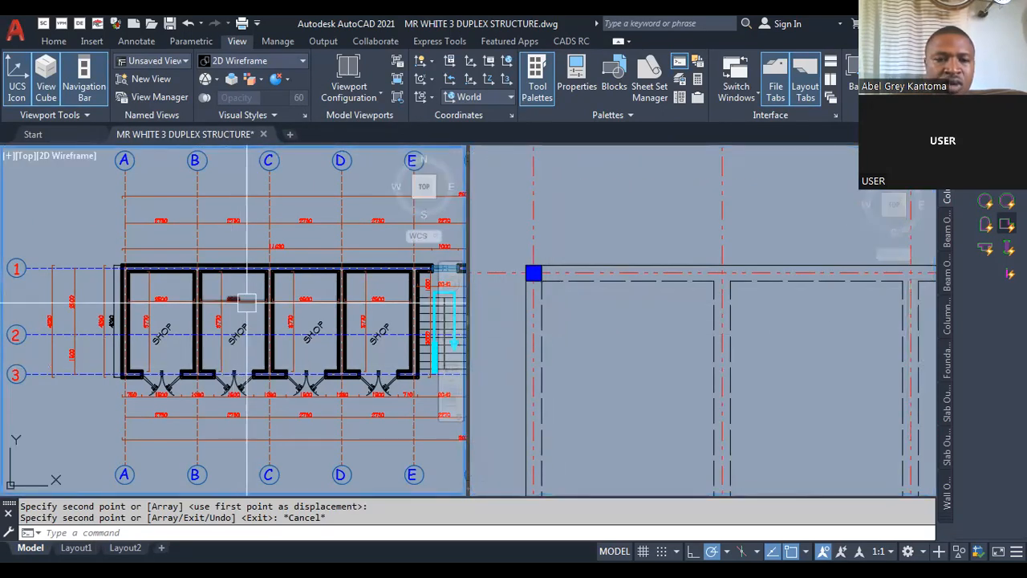
pyautogui.scroll(4, 100, 227)
# Copy the solid blue column to the wall centre-line intersections of the new foundation layout.
pyautogui.click(563, 303)
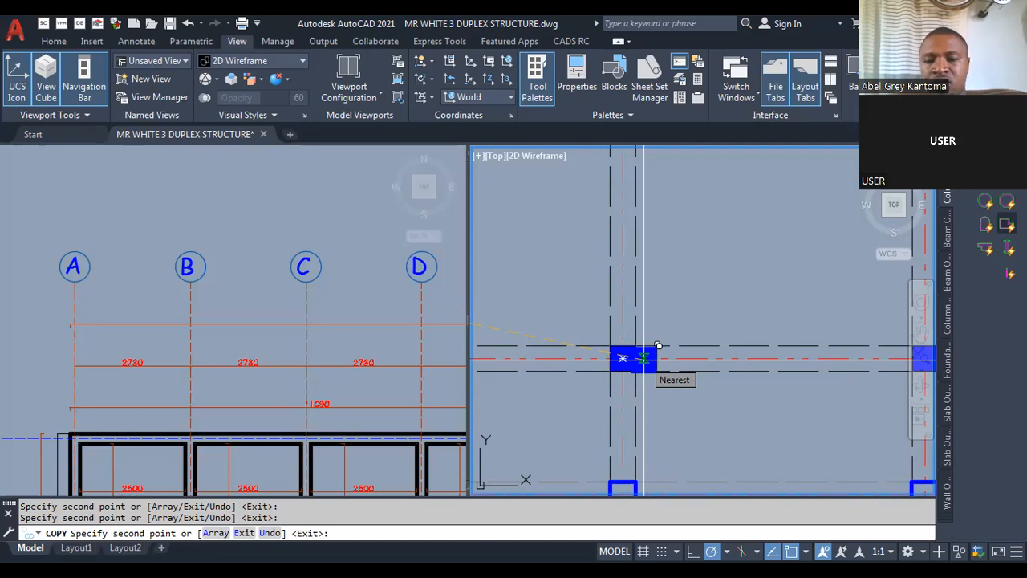
pyautogui.scroll(-2, 608, 455)
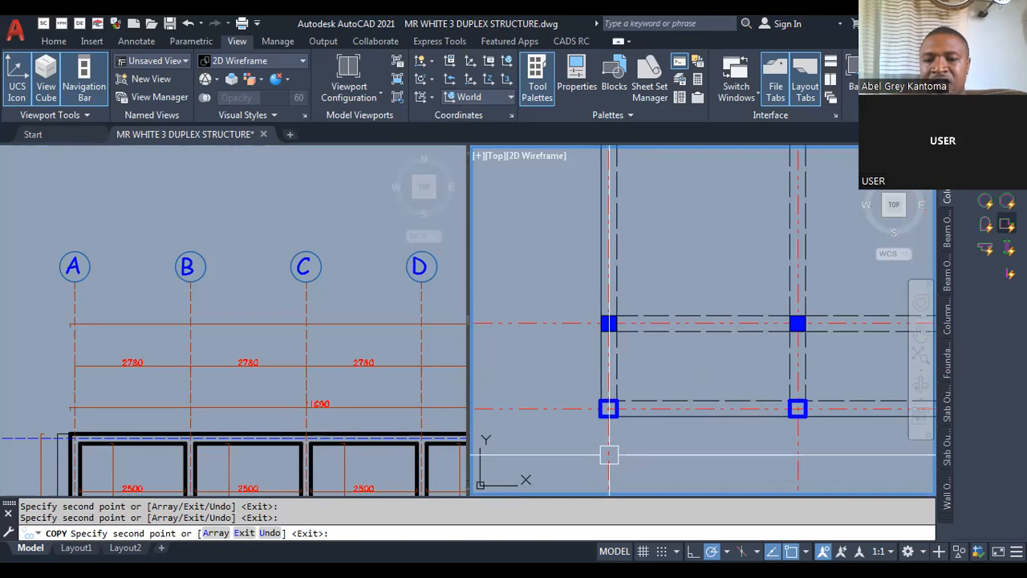
pyautogui.scroll(-2, 803, 394)
pyautogui.press('Escape')
# Erase the hollow blue columns along the plan's lower wall and fillet the wall lines at its lower-left corner.
pyautogui.scroll(5, 647, 366)
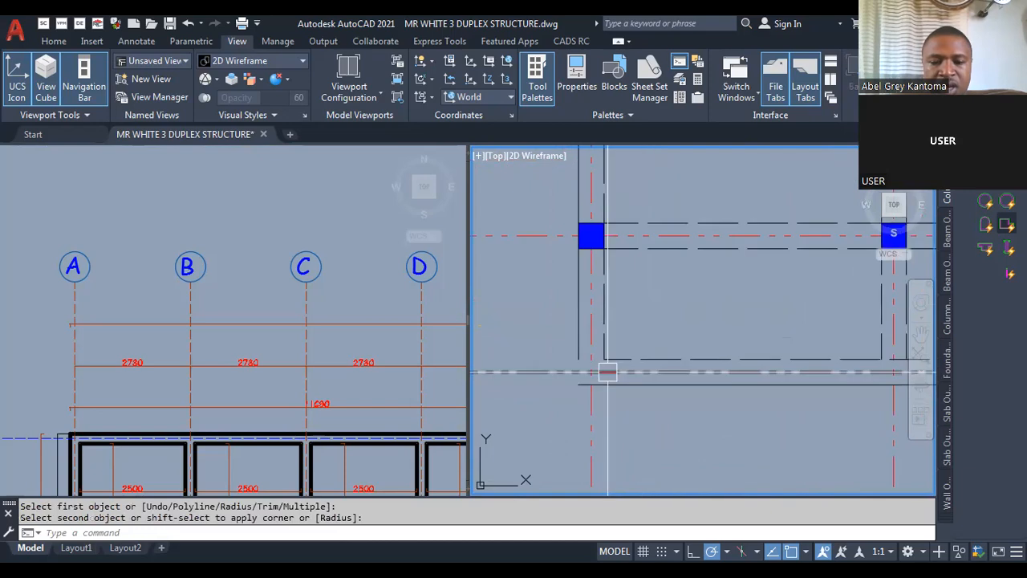
pyautogui.write('g')
pyautogui.press('Escape')
pyautogui.press('Escape')
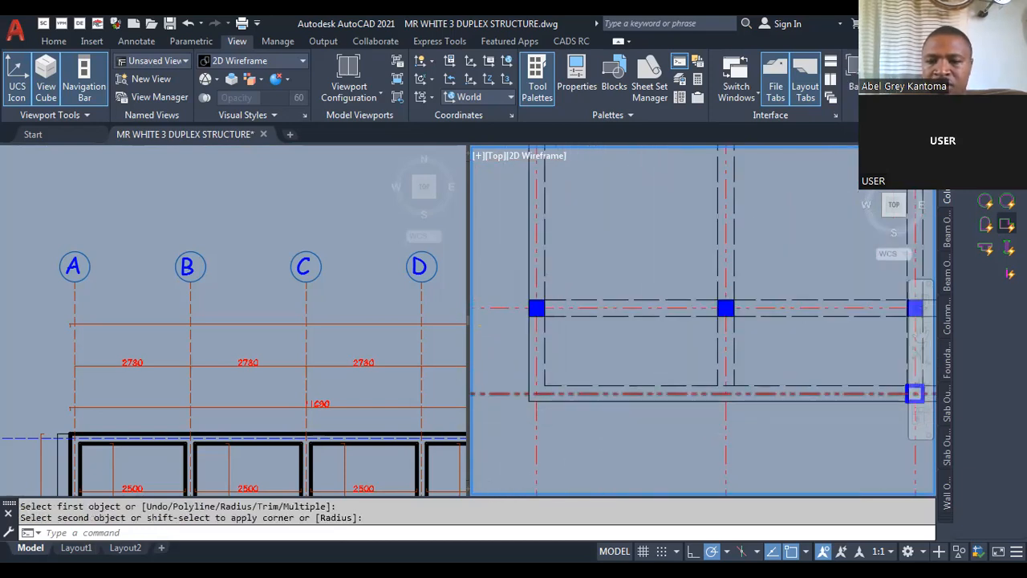
pyautogui.moveTo(874, 393); pyautogui.dragTo(616, 386, button='middle')
pyautogui.scroll(-2, 634, 386)
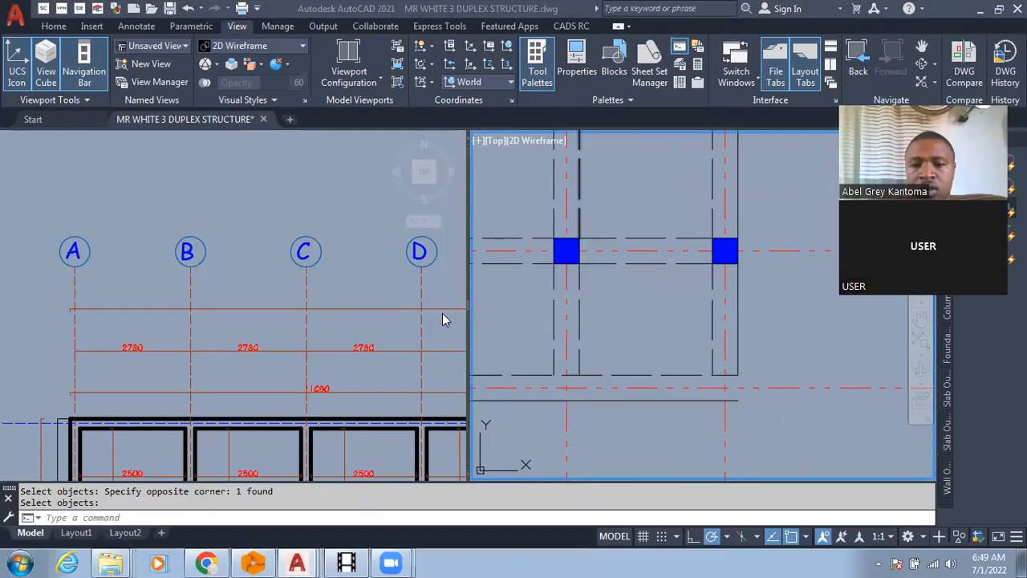
# Fillet the inner and outer wall lines at the plan's lower-right corner with a zero radius.
pyautogui.scroll(-4, 674, 320)
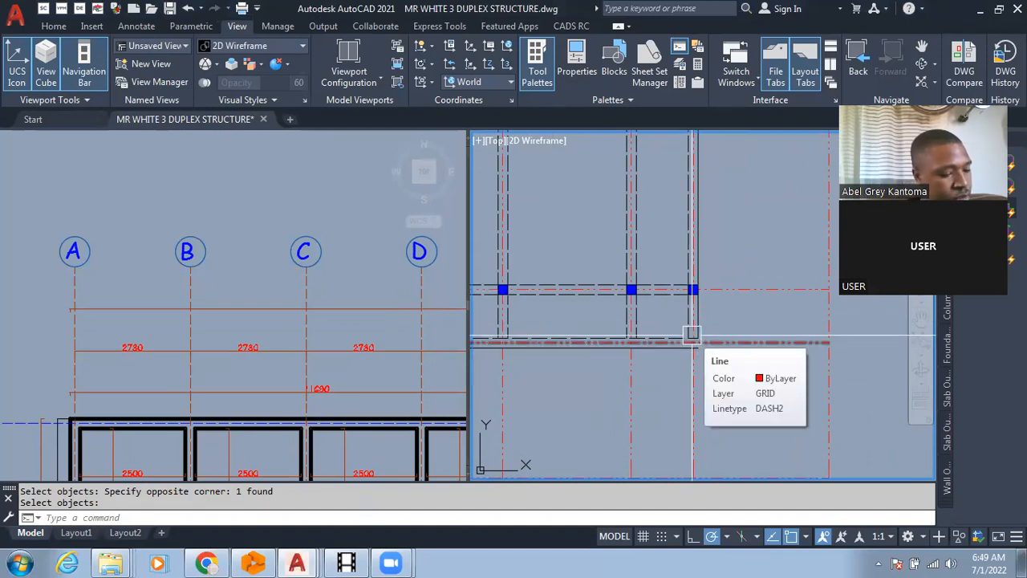
pyautogui.scroll(4, 681, 373)
pyautogui.write('f')
pyautogui.press('space')
pyautogui.scroll(2, 681, 373)
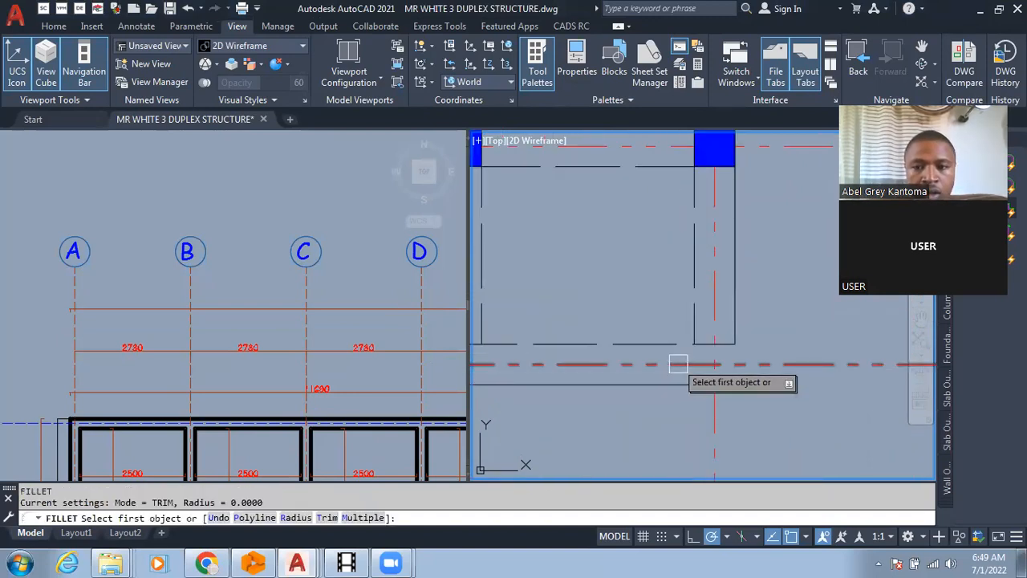
pyautogui.click(658, 343)
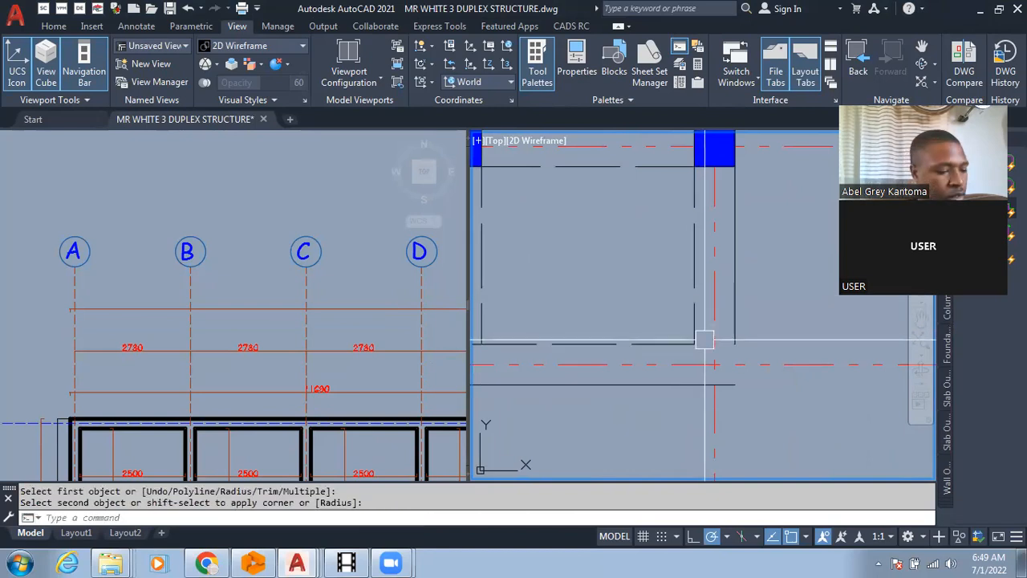
pyautogui.click(685, 387)
pyautogui.click(743, 314)
pyautogui.scroll(-6, 767, 325)
# Trim the lower wall's inner line across its junctions with the first two interior cross walls from the plan's left end.
pyautogui.scroll(6, 695, 341)
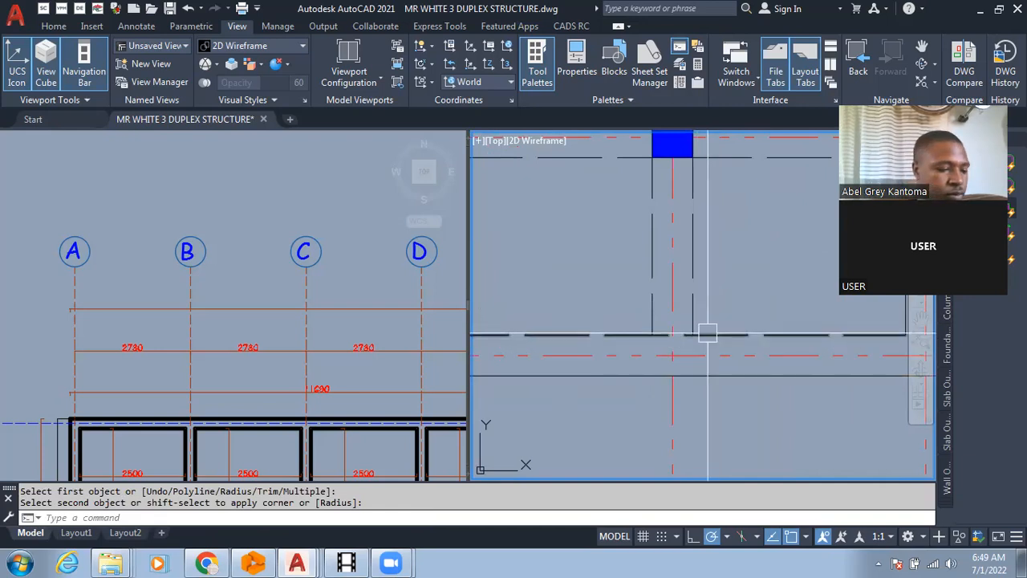
pyautogui.scroll(-5, 591, 246)
pyautogui.scroll(-5, 592, 246)
pyautogui.scroll(6, 547, 247)
pyautogui.scroll(5, 548, 247)
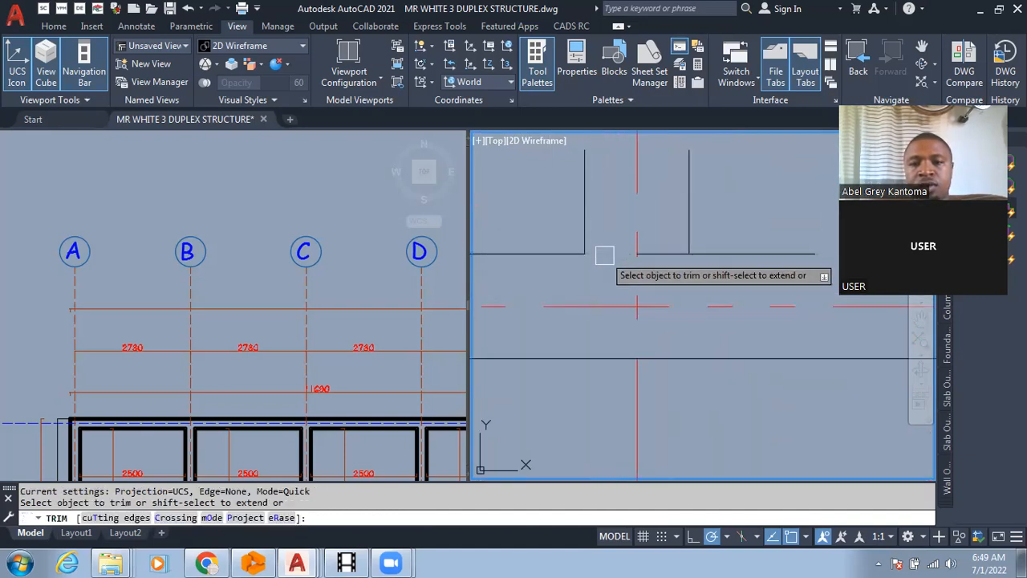
pyautogui.scroll(2, 581, 293)
pyautogui.scroll(-5, 581, 293)
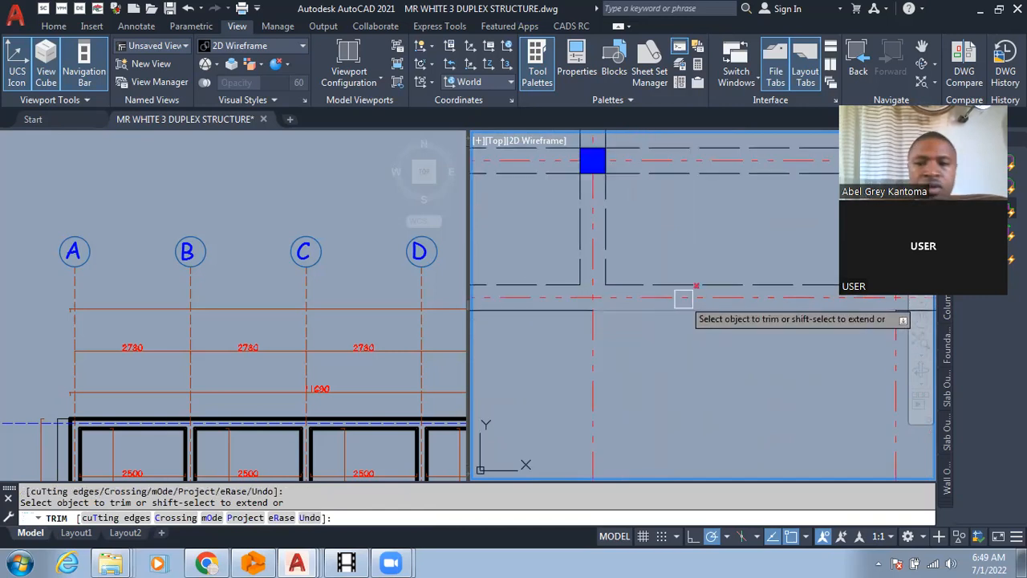
pyautogui.scroll(3, 722, 321)
pyautogui.scroll(6, 729, 308)
pyautogui.click(730, 310)
pyautogui.click(811, 313)
# Trim the lower wall's inner line across the next two cross-wall junctions, up to the staircase's left wall.
pyautogui.scroll(-8, 584, 330)
pyautogui.scroll(5, 679, 353)
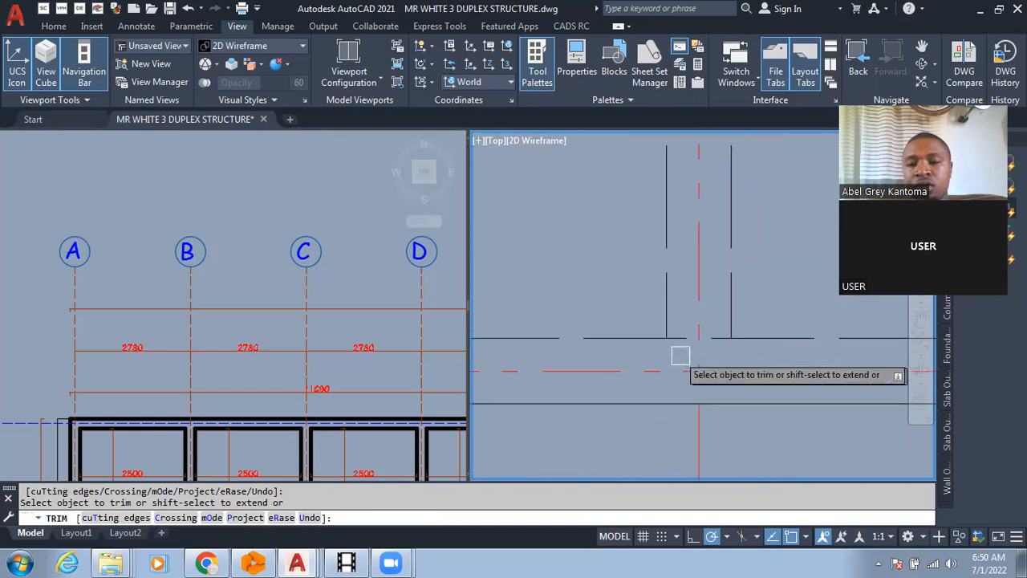
pyautogui.scroll(-5, 706, 345)
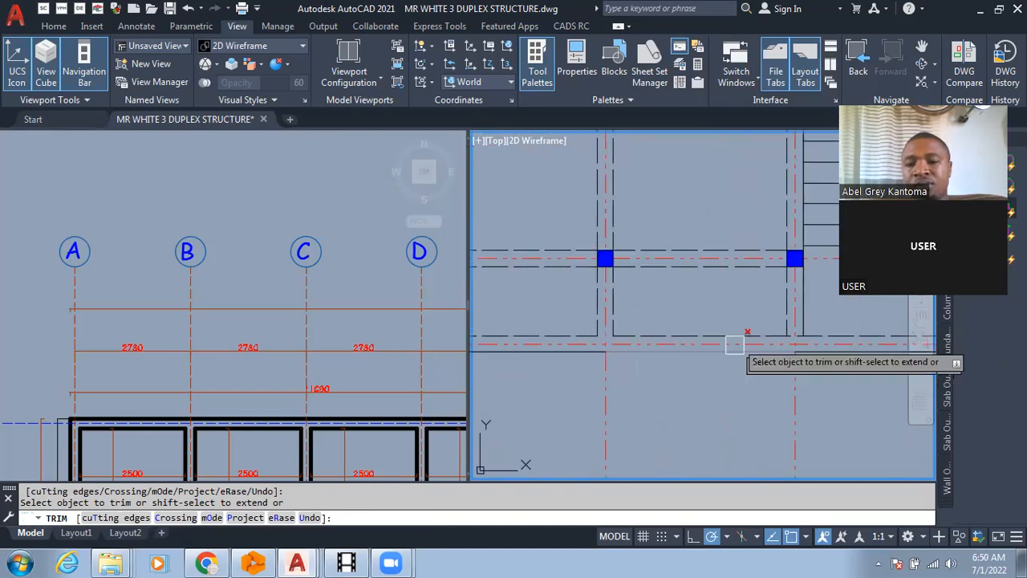
pyautogui.scroll(5, 723, 339)
pyautogui.click(685, 316)
pyautogui.scroll(-5, 536, 340)
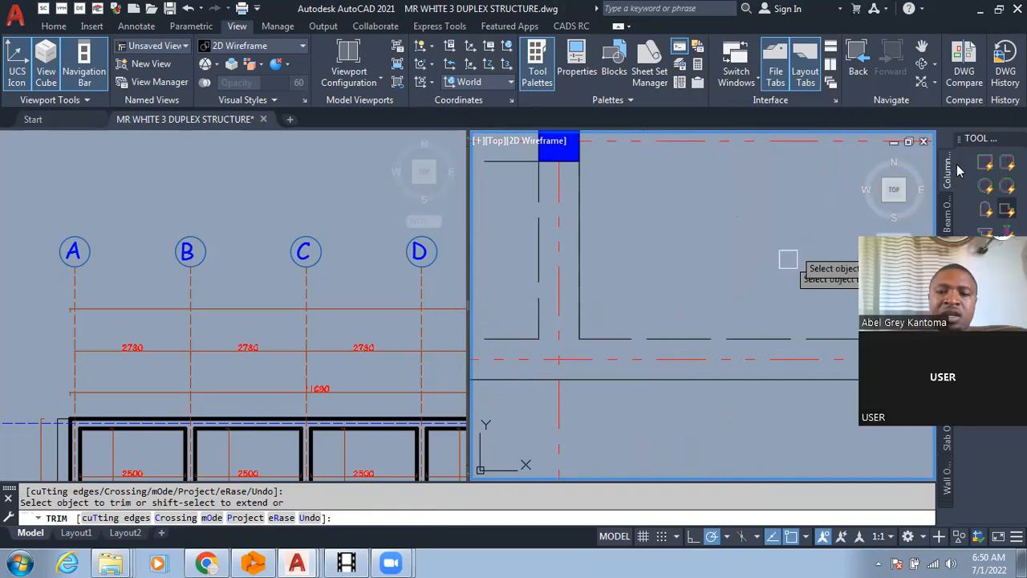
# Trim the lower wall's inner line at the staircase's right wall and at the cross wall just beyond it.
pyautogui.scroll(-5, 635, 326)
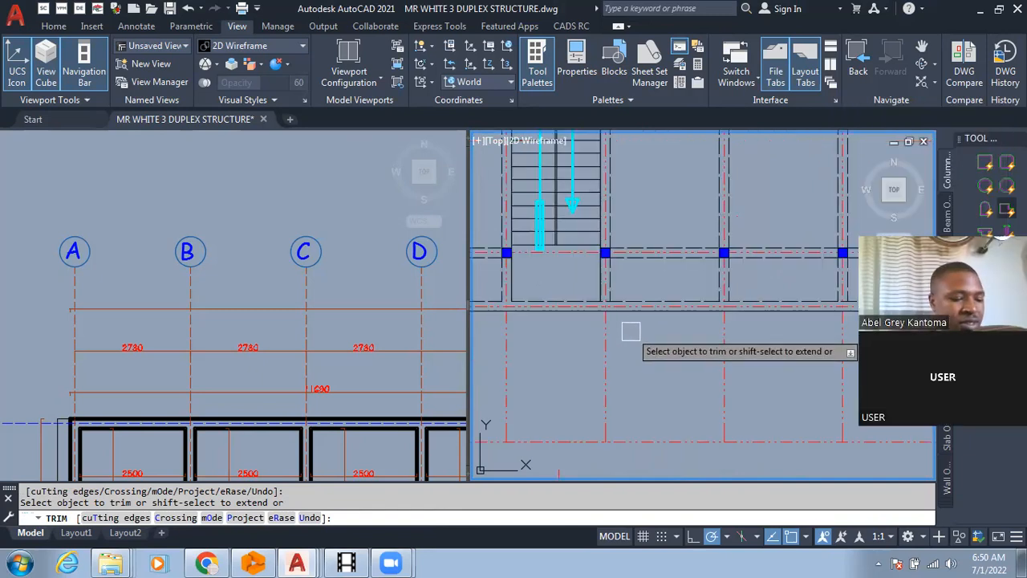
pyautogui.scroll(5, 576, 212)
pyautogui.click(576, 397)
pyautogui.click(665, 397)
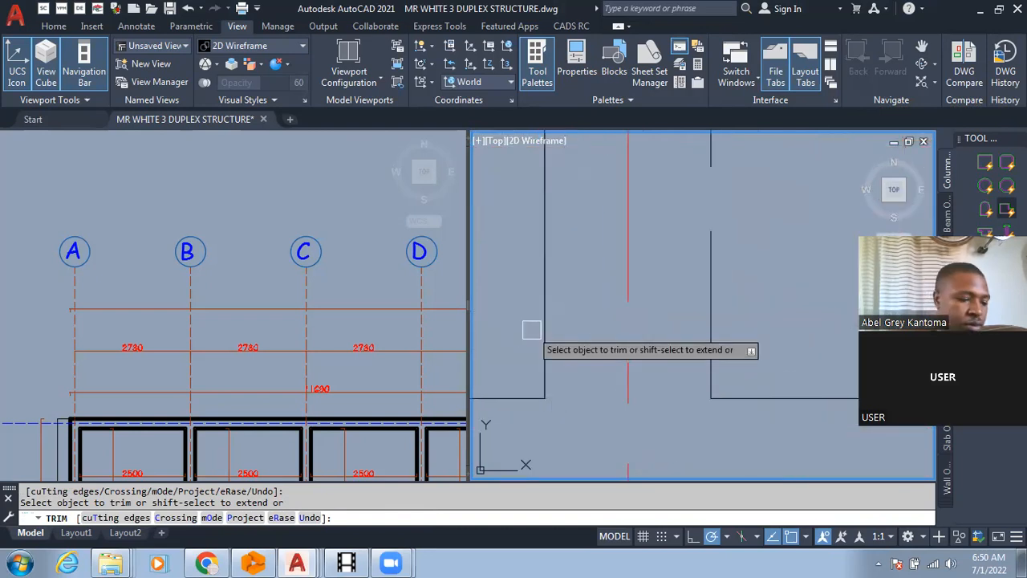
pyautogui.scroll(-3, 513, 315)
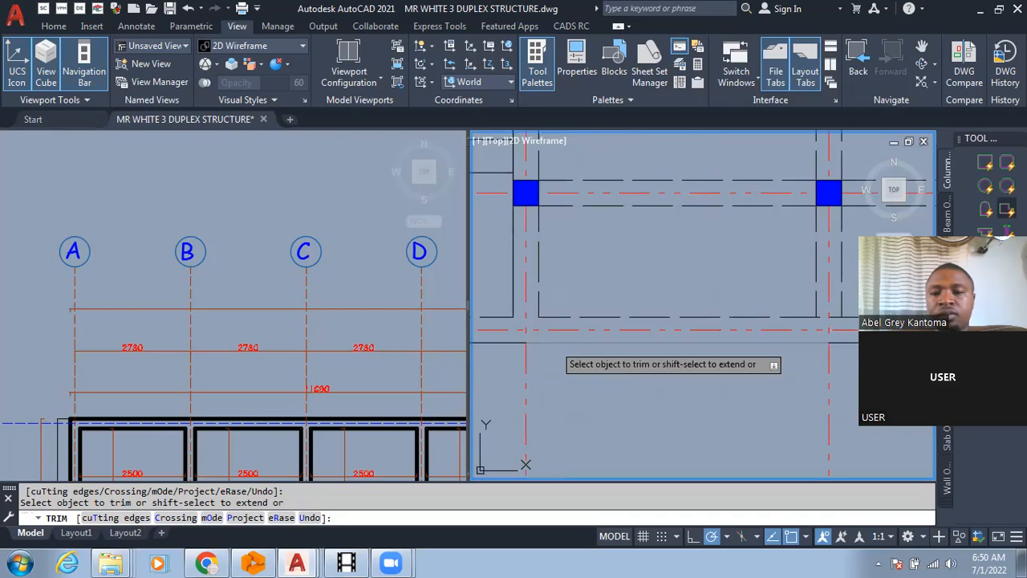
pyautogui.scroll(-2, 553, 345)
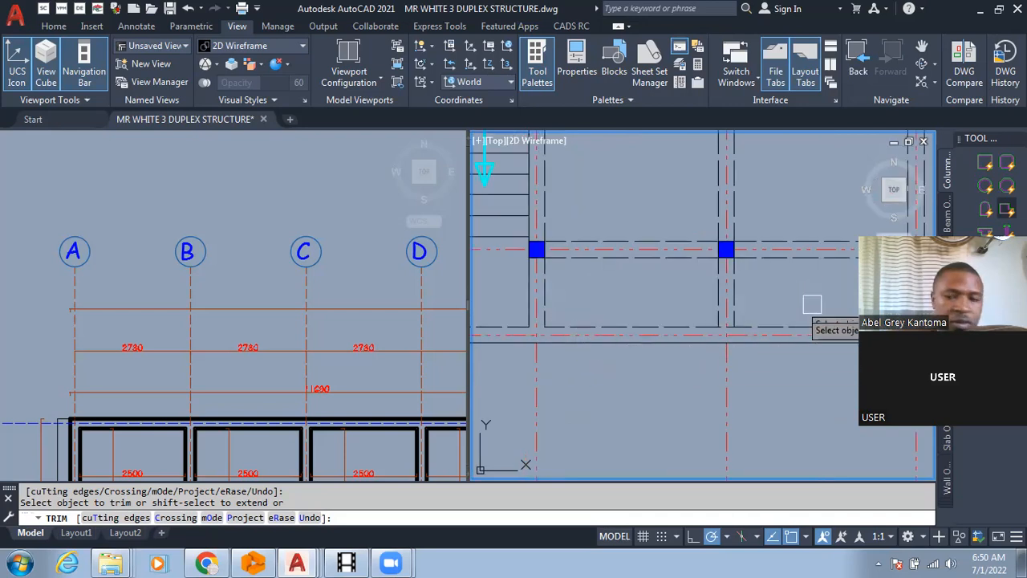
pyautogui.scroll(5, 621, 319)
pyautogui.click(669, 349)
pyautogui.scroll(-5, 558, 317)
# Trim the lower wall's inner line at the remaining cross-wall junctions towards the plan's right end.
pyautogui.scroll(4, 686, 318)
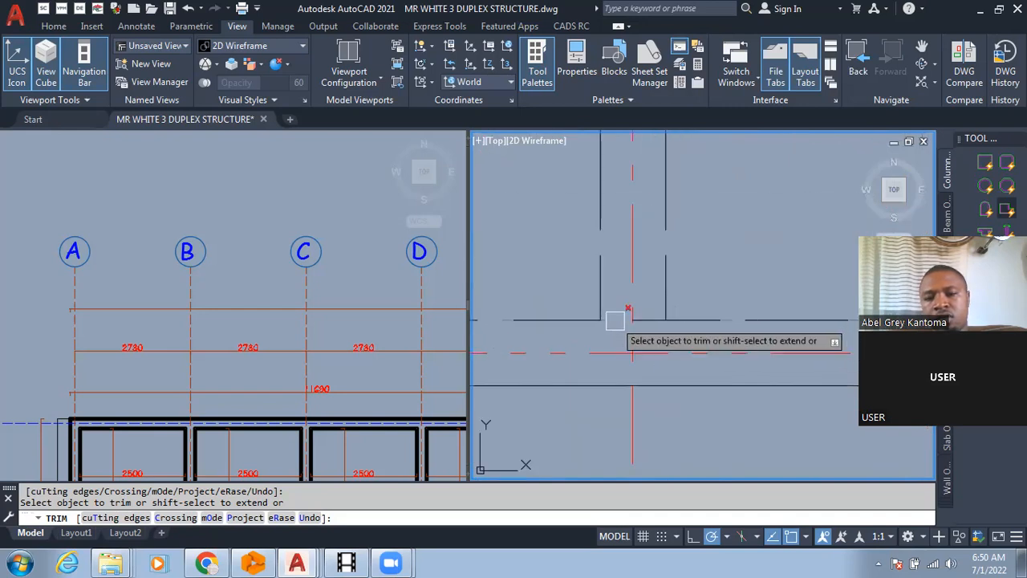
pyautogui.scroll(-4, 539, 321)
pyautogui.scroll(4, 686, 317)
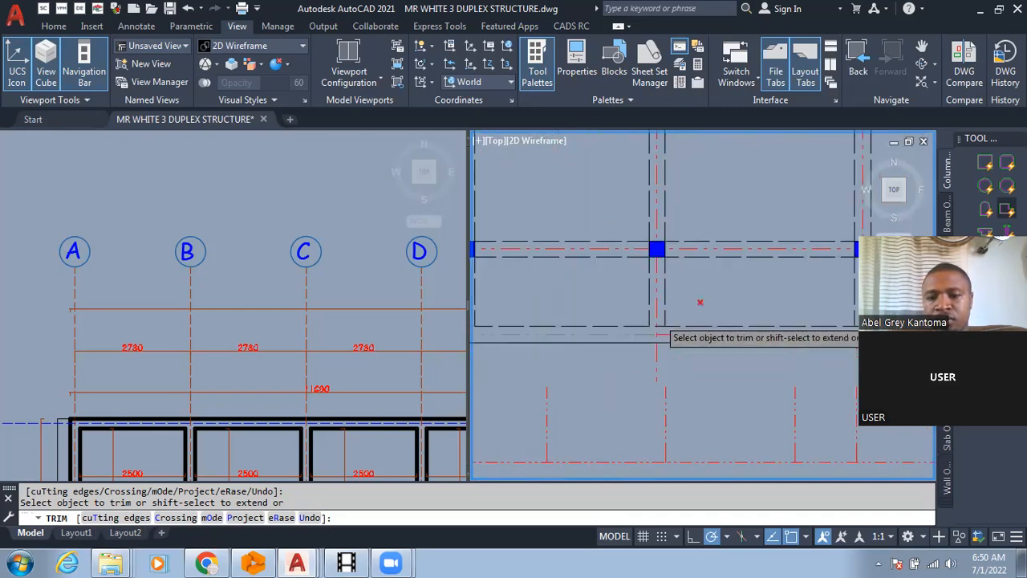
pyautogui.scroll(1, 586, 339)
pyautogui.click(553, 305)
pyautogui.click(597, 306)
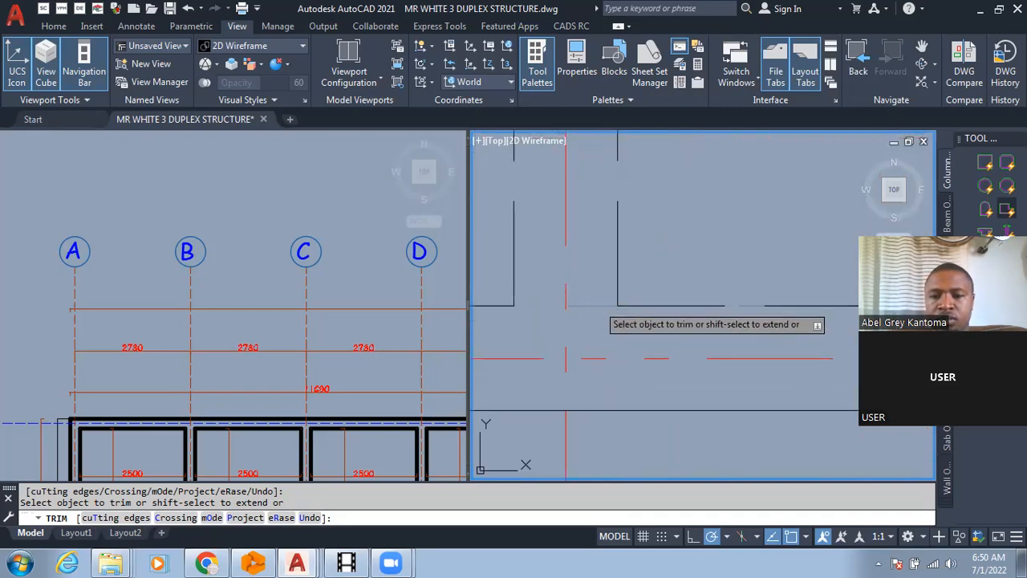
pyautogui.scroll(-5, 475, 316)
pyautogui.scroll(4, 709, 309)
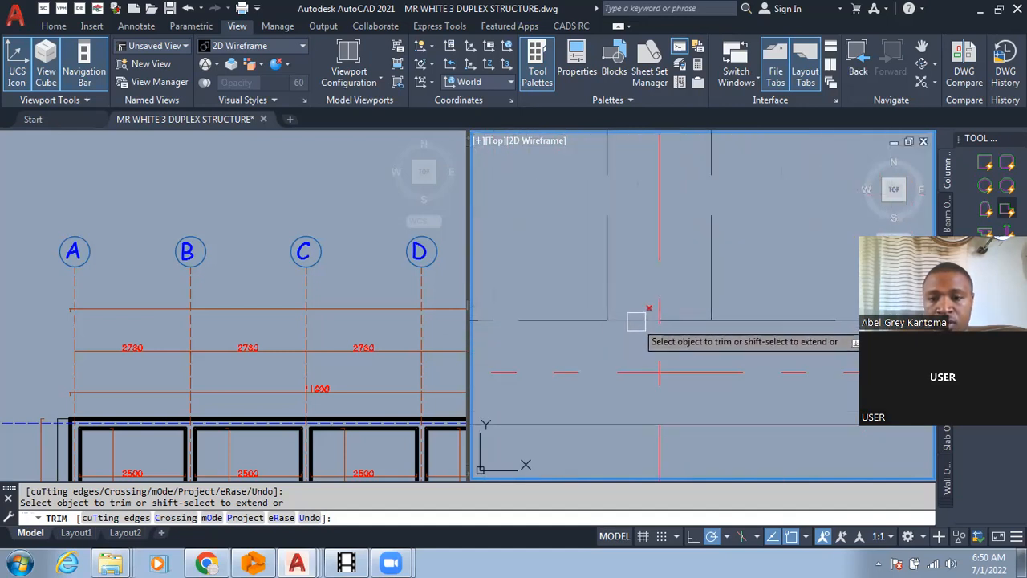
pyautogui.scroll(-6, 722, 341)
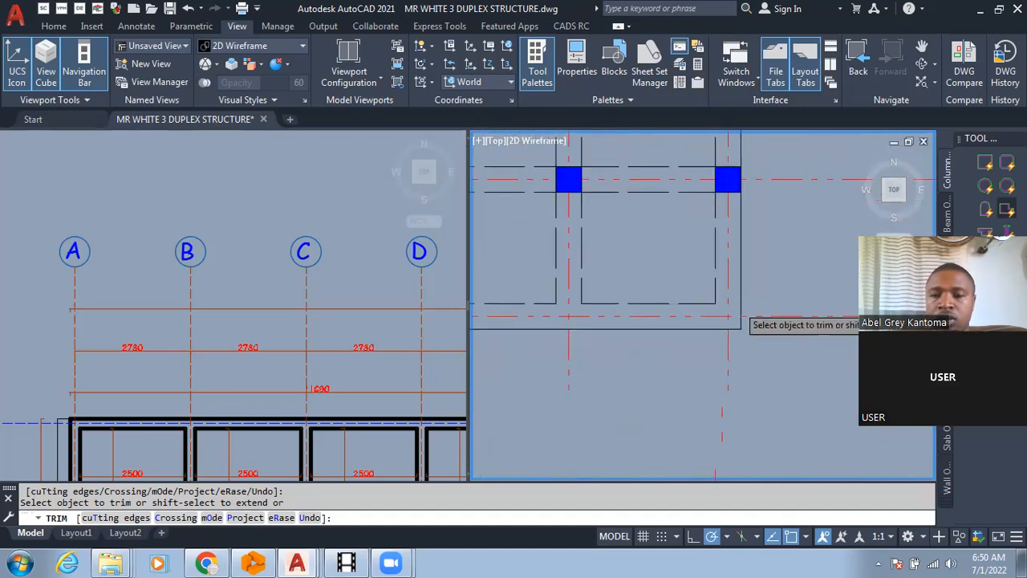
pyautogui.press('Escape')
# Copy the solid blue column at the left end of the middle wall, by its centre, onto the lower-left corner's grid intersection.
pyautogui.scroll(-2, 755, 331)
pyautogui.moveTo(505, 339); pyautogui.dragTo(593, 330, button='middle')
pyautogui.scroll(4, 593, 329)
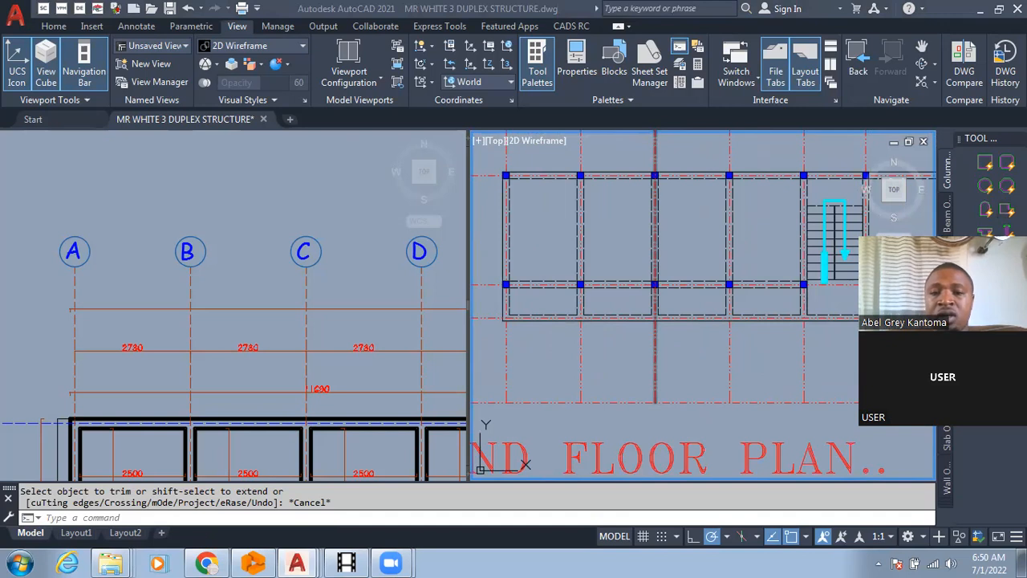
pyautogui.scroll(3, 590, 300)
pyautogui.write('co')
pyautogui.press('Return')
pyautogui.click(525, 227)
pyautogui.click(597, 290)
pyautogui.scroll(4, 579, 260)
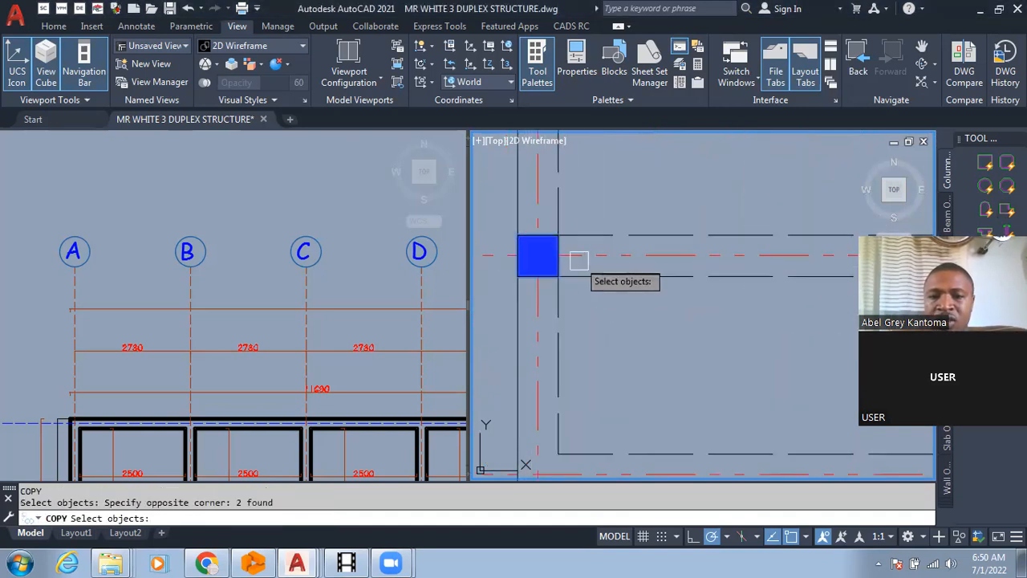
pyautogui.press('Return')
pyautogui.click(538, 255)
pyautogui.scroll(-4, 568, 184)
pyautogui.scroll(3, 552, 301)
pyautogui.click(566, 281)
pyautogui.scroll(-4, 480, 345)
# Place copies of the column on the lower wall's next four grid intersections, up to the staircase's left wall.
pyautogui.scroll(1, 616, 329)
pyautogui.scroll(3, 630, 320)
pyautogui.click(600, 319)
pyautogui.scroll(-5, 610, 317)
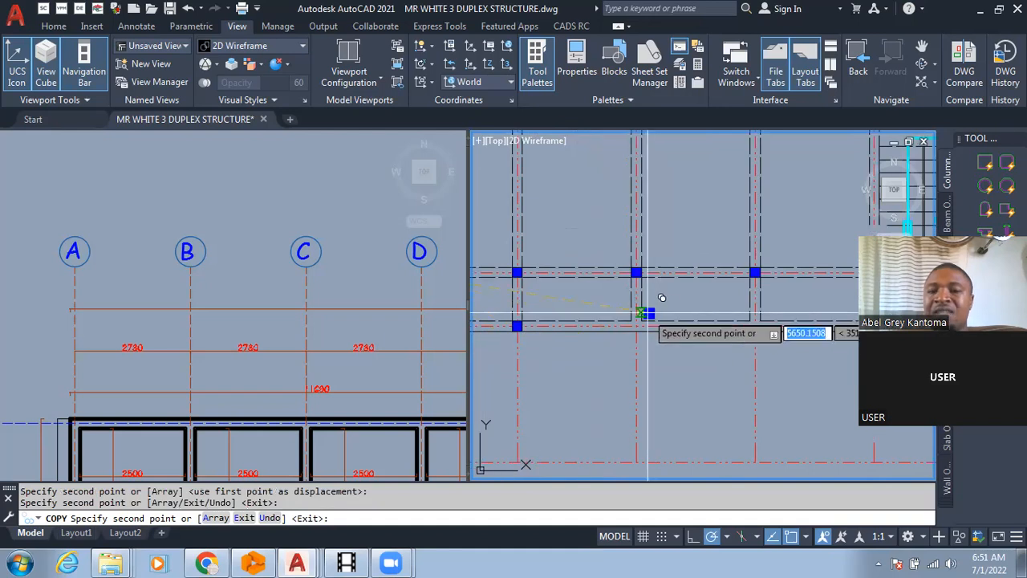
pyautogui.scroll(3, 648, 313)
pyautogui.click(603, 360)
pyautogui.scroll(-2, 756, 398)
pyautogui.scroll(3, 763, 371)
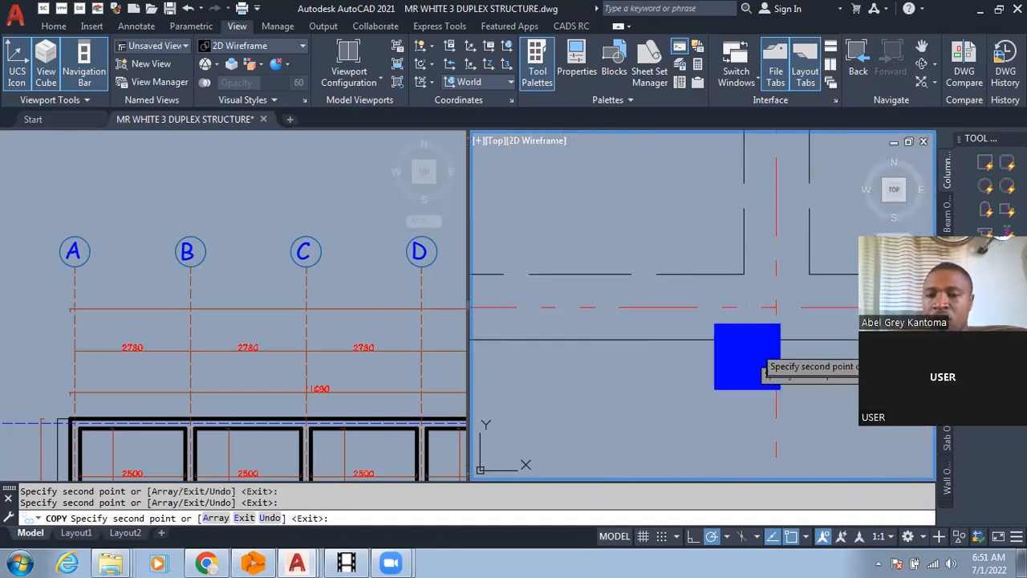
pyautogui.click(775, 307)
pyautogui.scroll(-5, 521, 350)
pyautogui.scroll(3, 704, 332)
pyautogui.scroll(1, 677, 346)
pyautogui.click(679, 341)
pyautogui.scroll(-5, 581, 346)
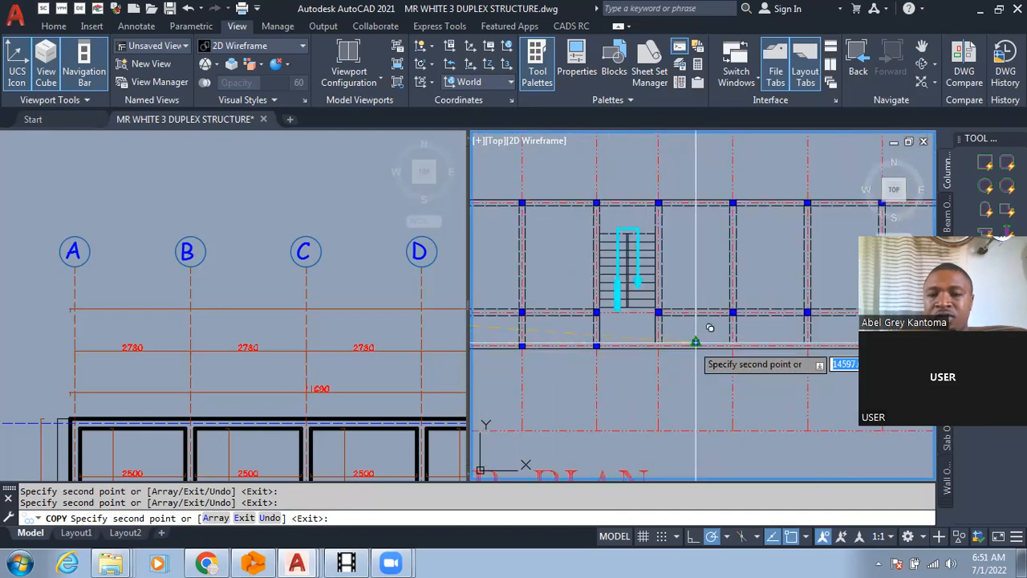
# Place column copies on the lower wall at the staircase's right wall and at the next two grid intersections.
pyautogui.scroll(5, 639, 345)
pyautogui.click(634, 345)
pyautogui.scroll(-5, 637, 365)
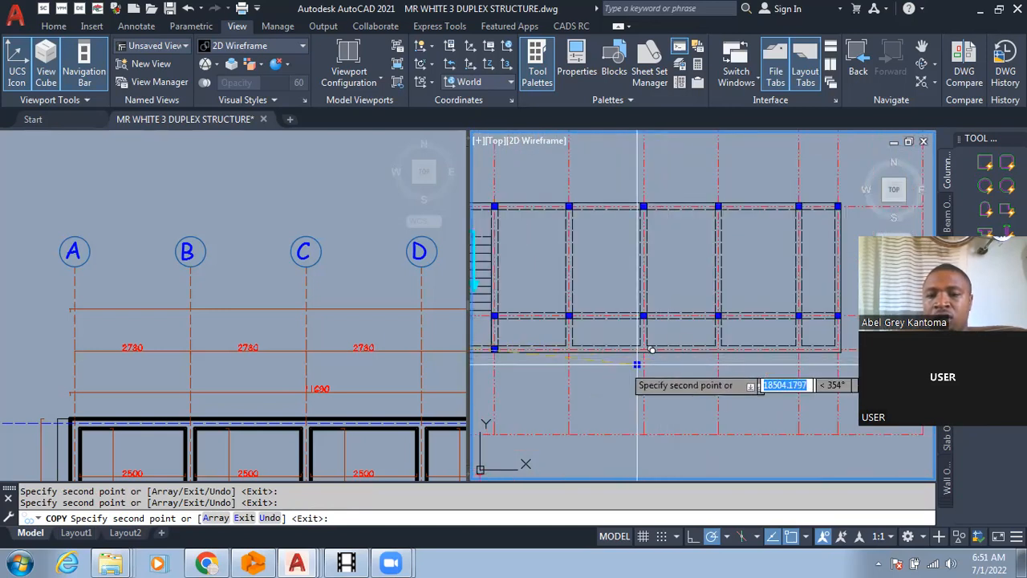
pyautogui.scroll(5, 553, 351)
pyautogui.click(614, 344)
pyautogui.scroll(-5, 472, 363)
pyautogui.scroll(5, 601, 360)
pyautogui.click(534, 345)
pyautogui.scroll(-5, 561, 357)
# Place column copies on the lower wall's last three grid intersections, including the lower-right corner, and finish copying.
pyautogui.scroll(5, 592, 367)
pyautogui.click(632, 365)
pyautogui.scroll(-5, 585, 366)
pyautogui.scroll(5, 706, 367)
pyautogui.click(747, 365)
pyautogui.scroll(-5, 641, 355)
pyautogui.scroll(5, 665, 348)
pyautogui.click(589, 359)
pyautogui.scroll(-6, 722, 353)
pyautogui.press('Escape')
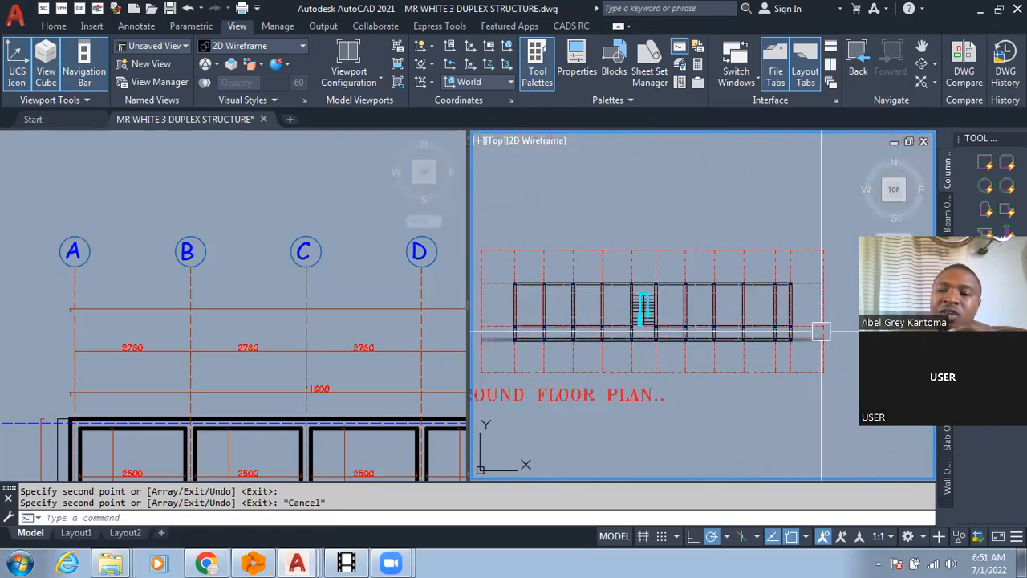
# Examine the columns, trimmed wall junctions and grid lines across the whole new foundation layout.
pyautogui.scroll(5, 802, 329)
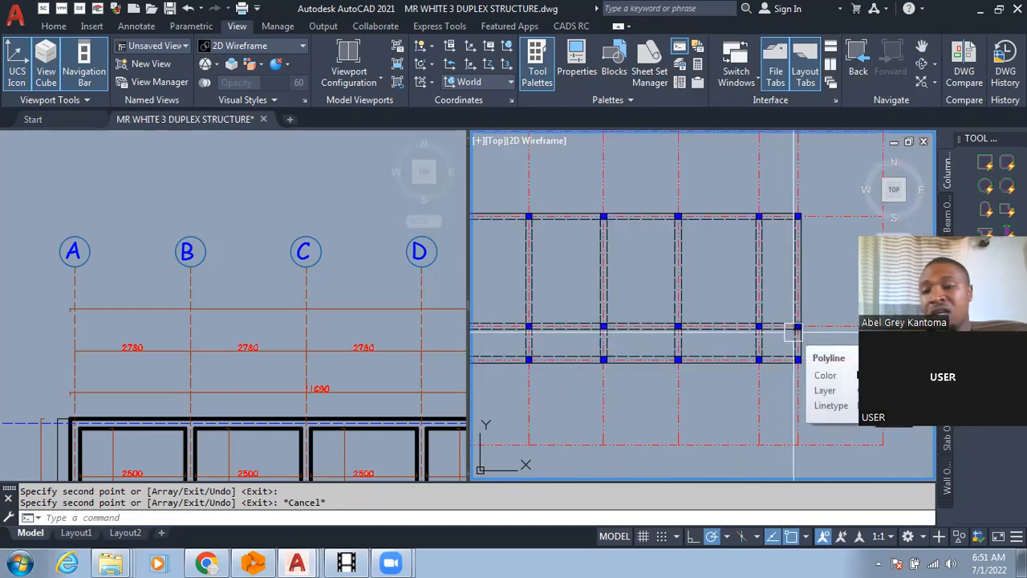
pyautogui.scroll(-5, 798, 331)
pyautogui.scroll(5, 824, 337)
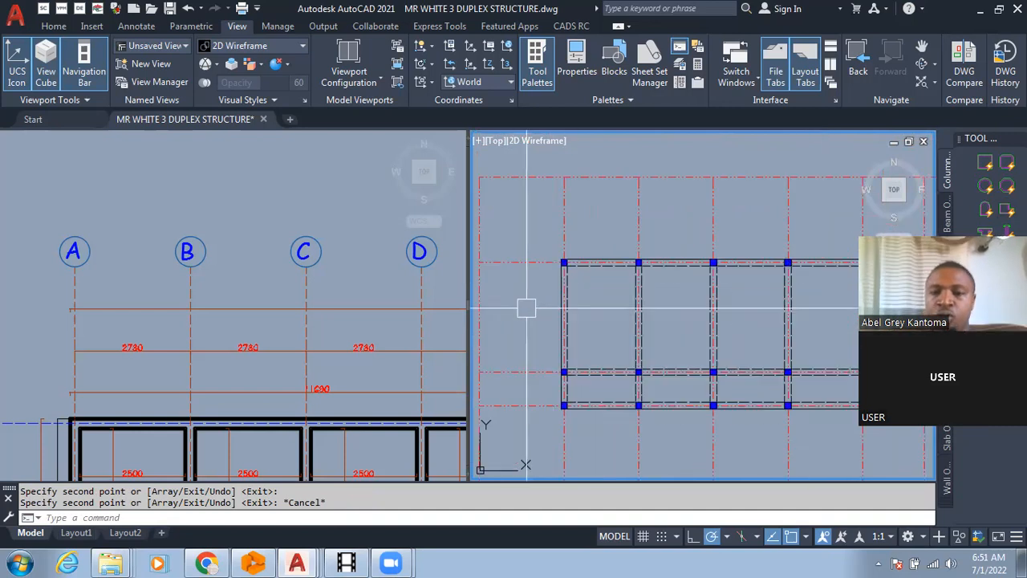
pyautogui.scroll(-4, 674, 243)
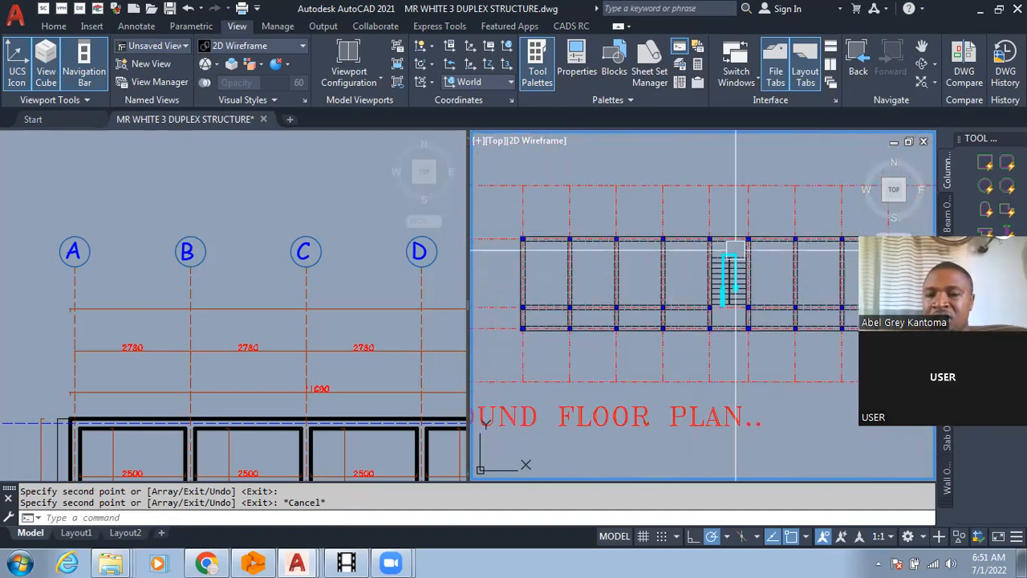
pyautogui.scroll(-3, 523, 266)
pyautogui.scroll(5, 808, 287)
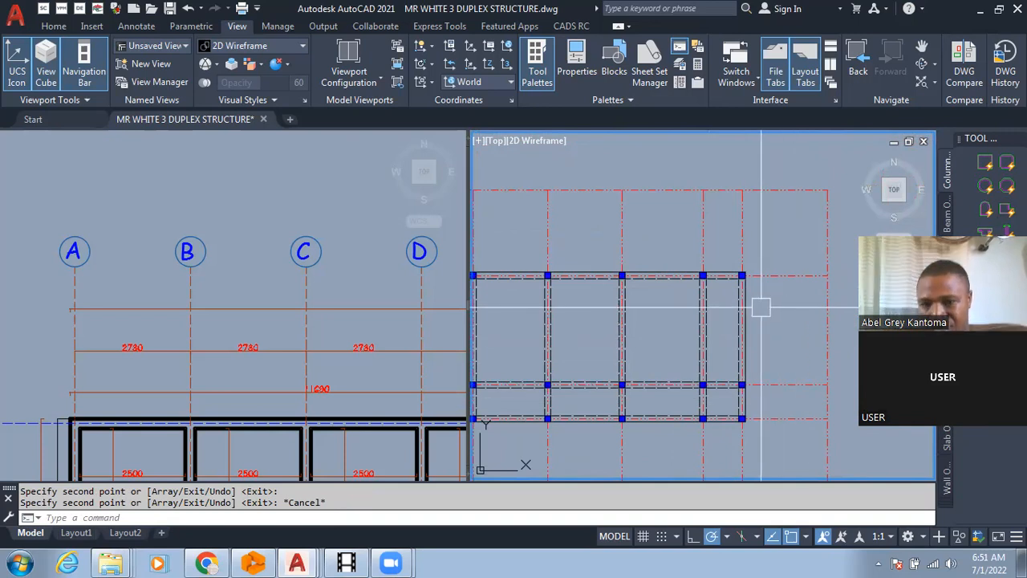
pyautogui.scroll(-3, 762, 307)
pyautogui.scroll(3, 513, 344)
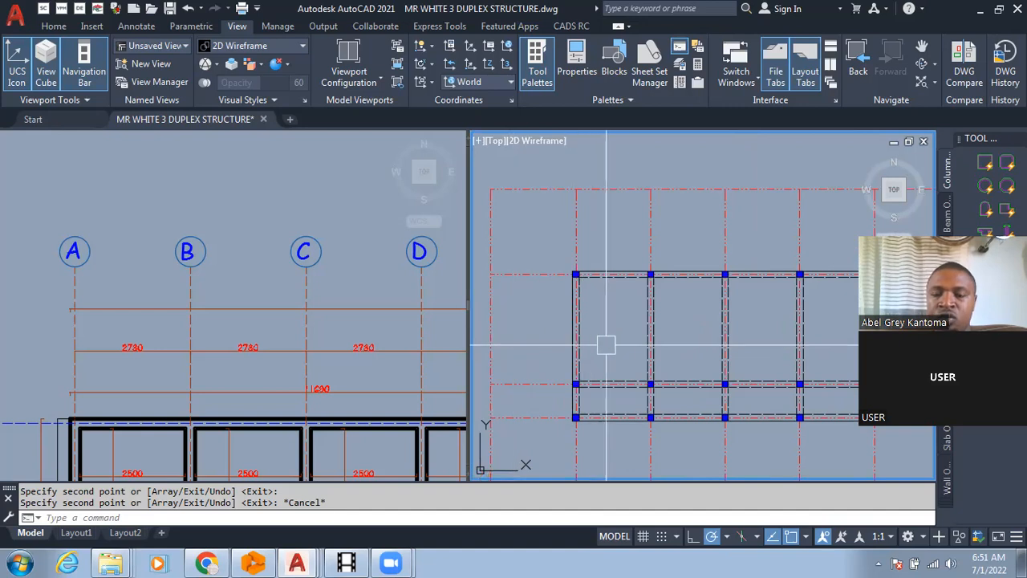
pyautogui.scroll(2, 618, 359)
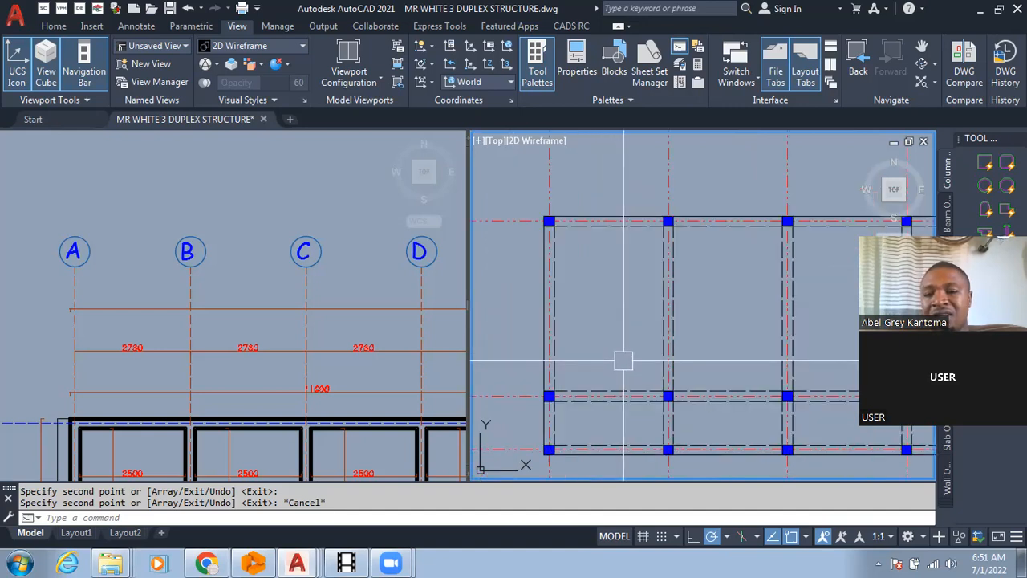
pyautogui.scroll(-3, 634, 360)
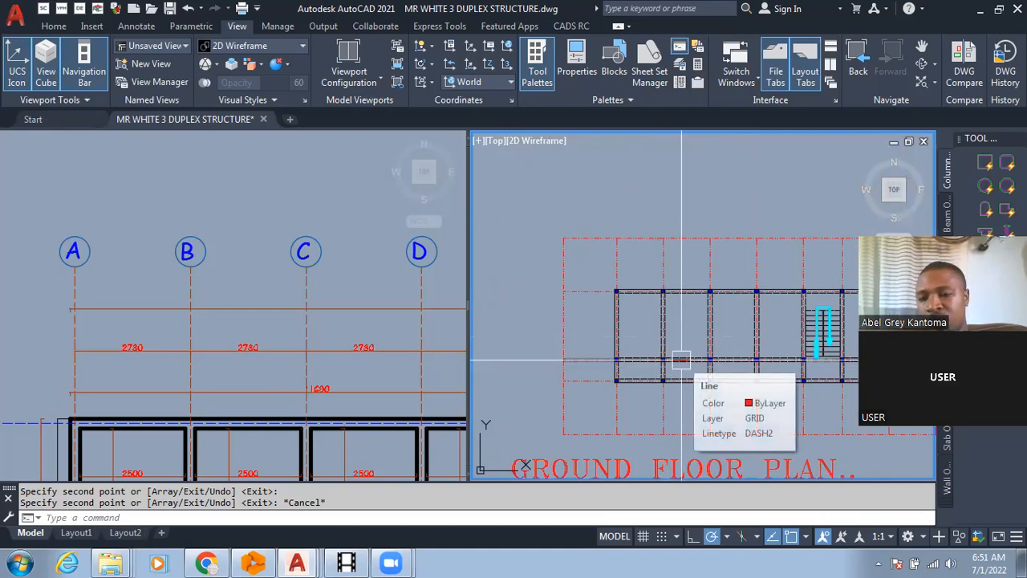
pyautogui.scroll(5, 669, 363)
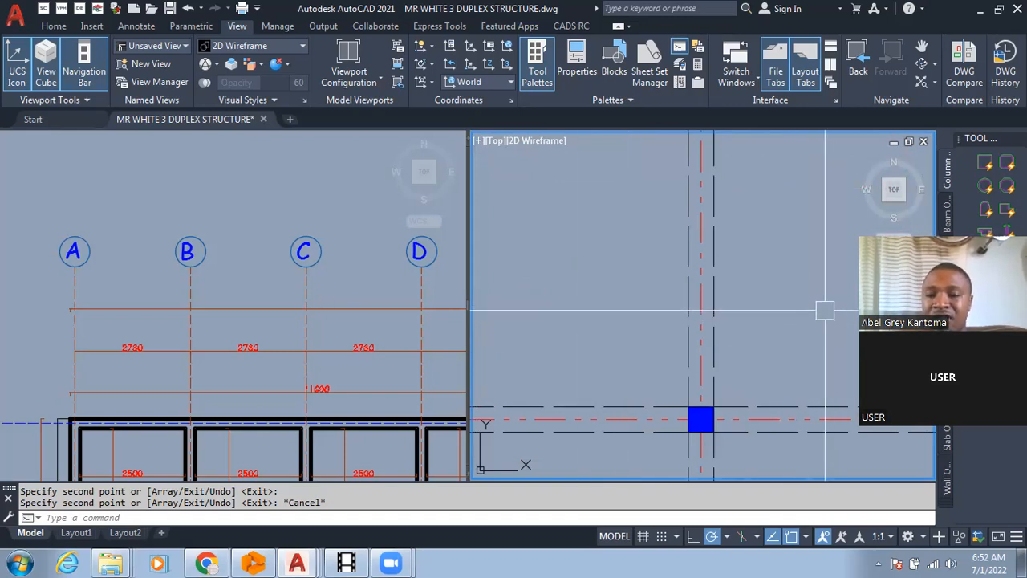
pyautogui.scroll(-5, 821, 305)
pyautogui.scroll(-2, 791, 386)
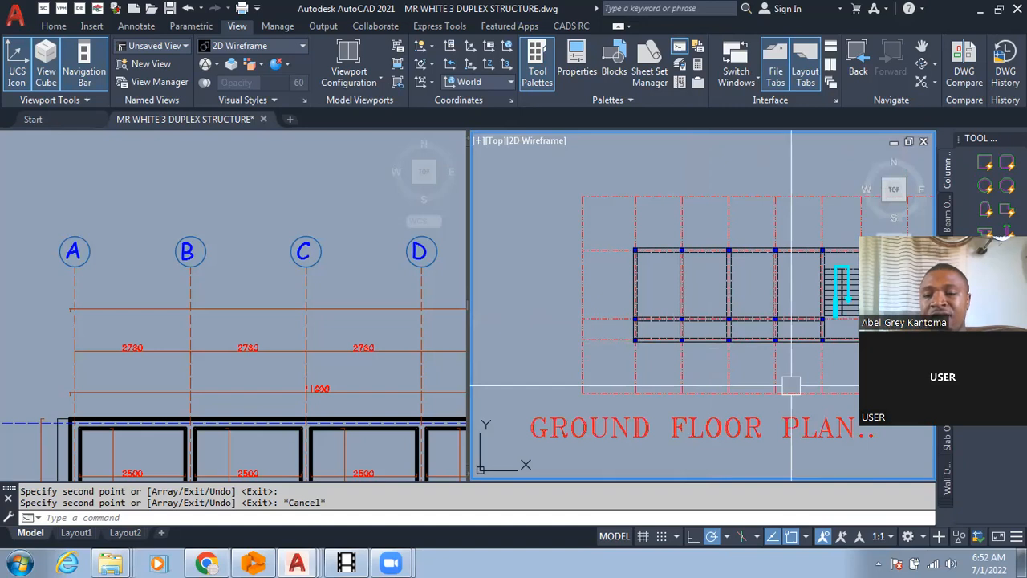
pyautogui.scroll(-2, 791, 386)
pyautogui.moveTo(791, 386); pyautogui.dragTo(612, 379, button='middle')
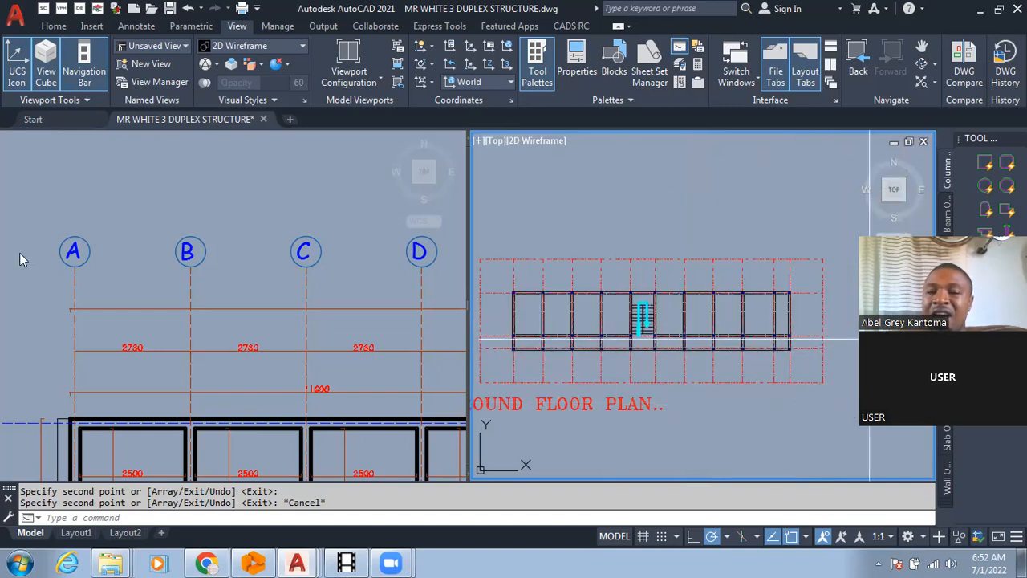
# Examine the staircase bay, columns and wall lines across the new layout, ending at the upper-left corner columns.
pyautogui.scroll(3, 627, 337)
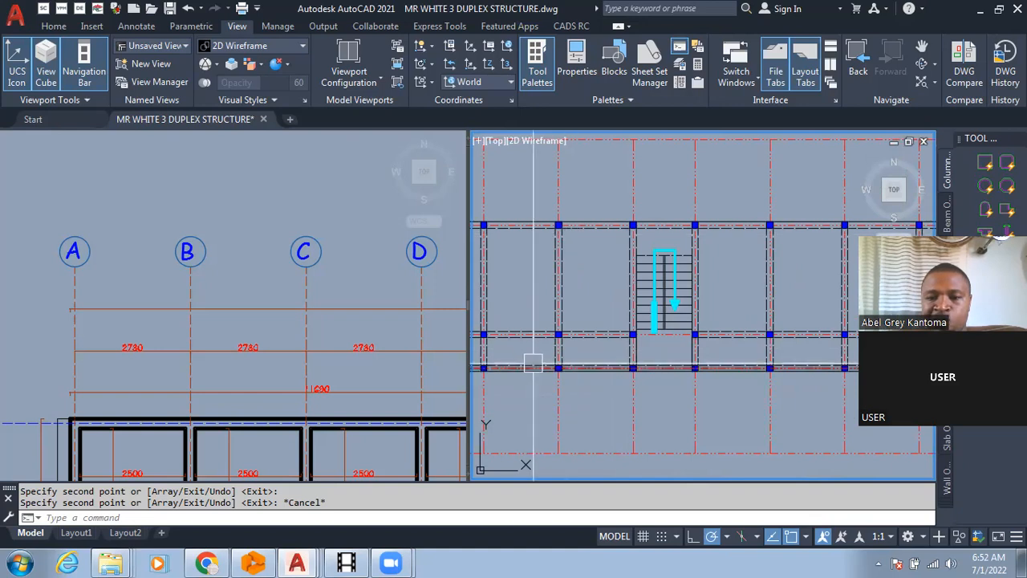
pyautogui.scroll(2, 674, 343)
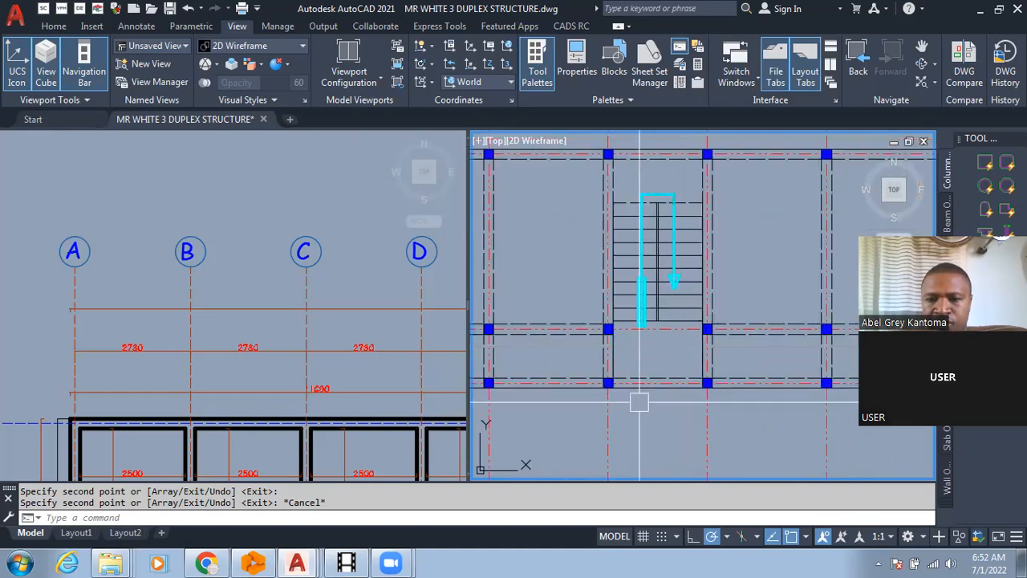
pyautogui.scroll(-2, 654, 382)
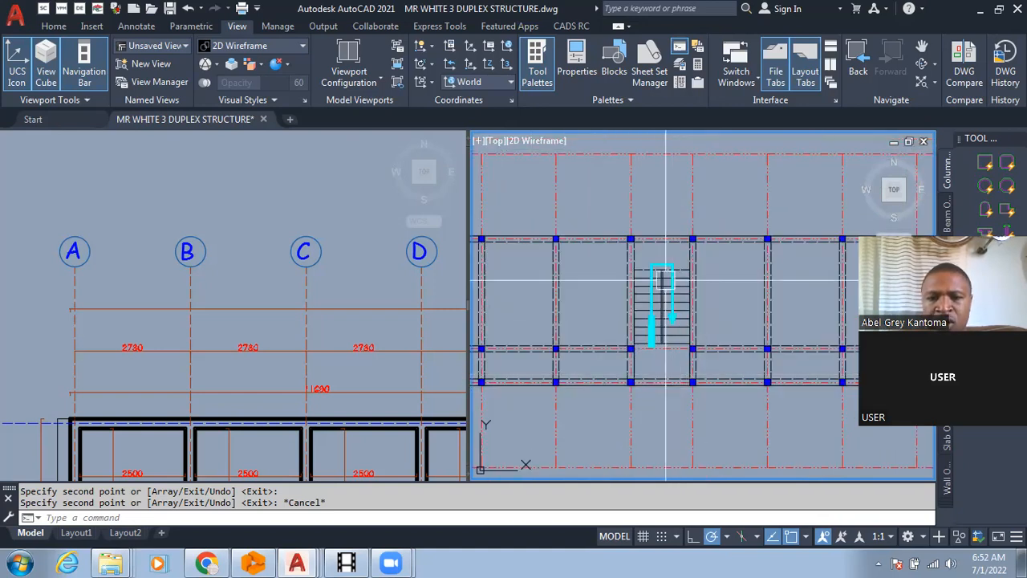
pyautogui.scroll(2, 704, 344)
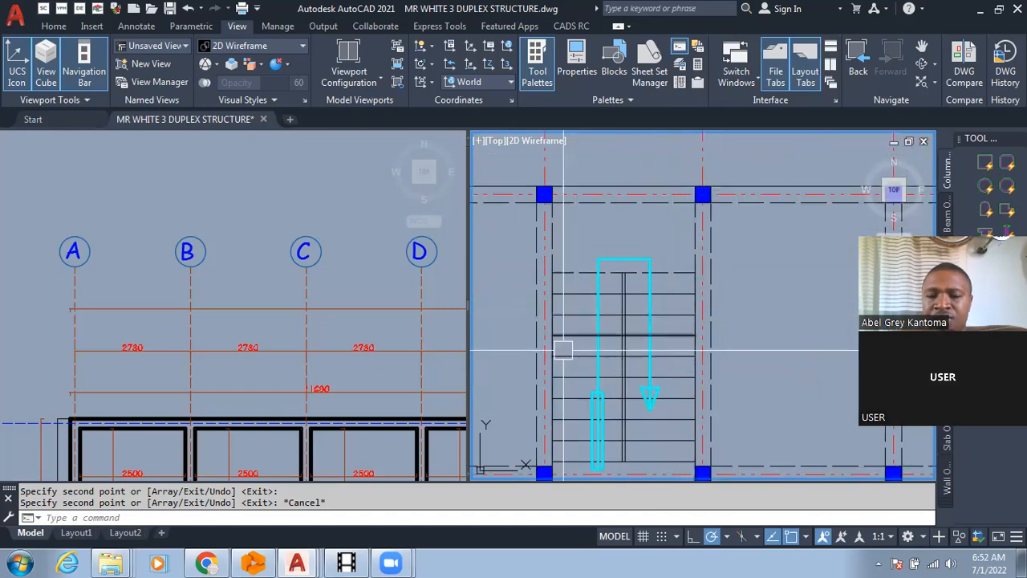
pyautogui.scroll(-4, 561, 345)
pyautogui.scroll(2, 603, 277)
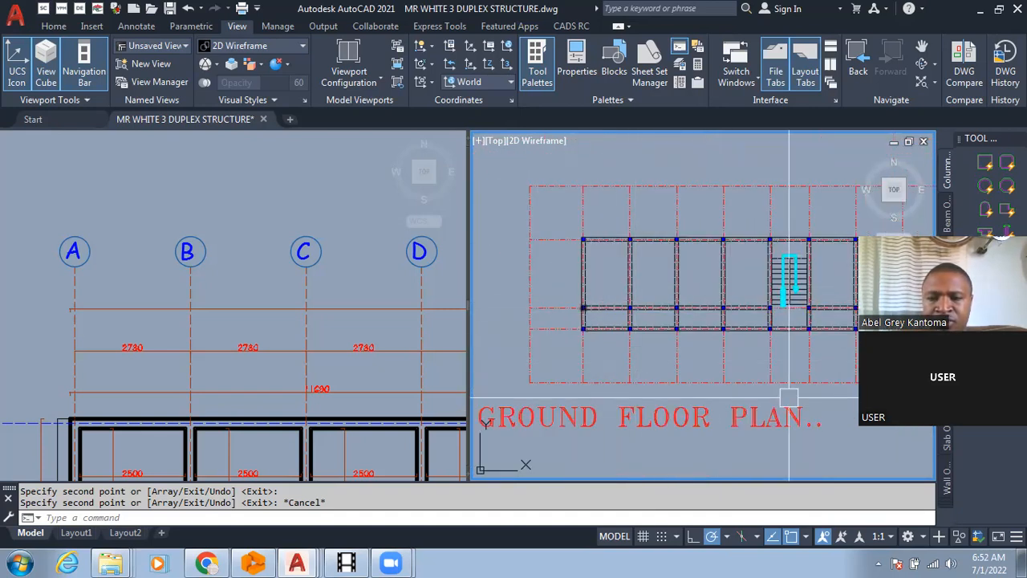
pyautogui.scroll(2, 758, 283)
pyautogui.scroll(-2, 473, 323)
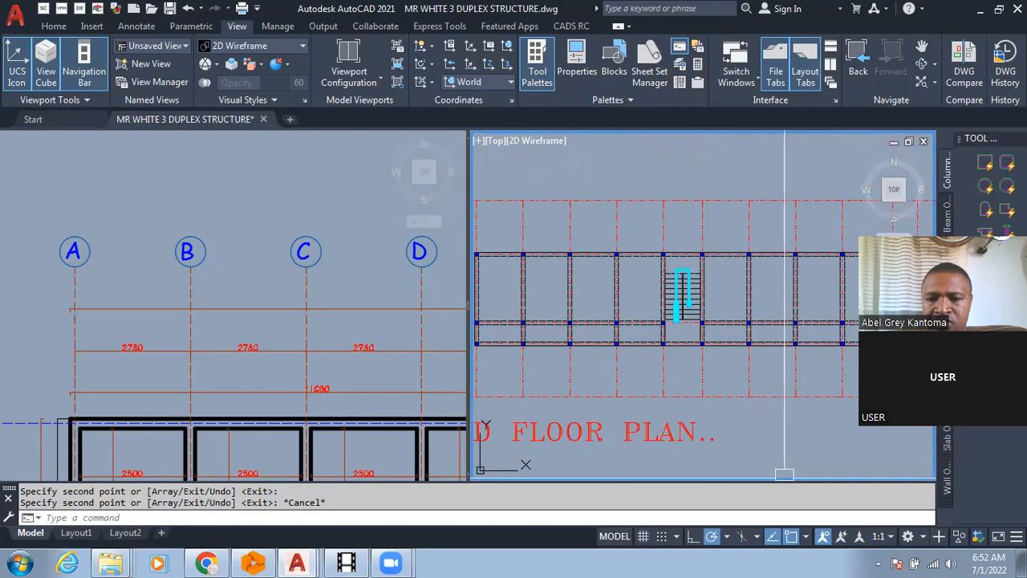
pyautogui.scroll(-2, 770, 381)
pyautogui.scroll(2, 591, 342)
pyautogui.scroll(2, 599, 340)
pyautogui.scroll(-2, 478, 255)
pyautogui.scroll(2, 578, 262)
pyautogui.scroll(3, 516, 238)
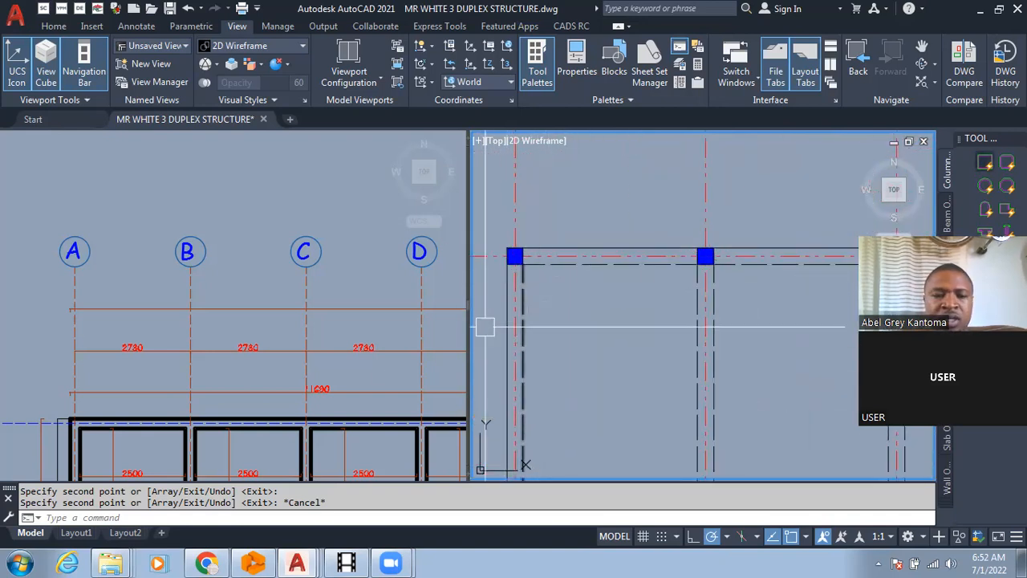
# Start copying the BT1 footing outline with its BT1 and C1 labels from the reference foundation plan, based on the column's centre.
pyautogui.click(281, 320)
pyautogui.scroll(-10, 284, 293)
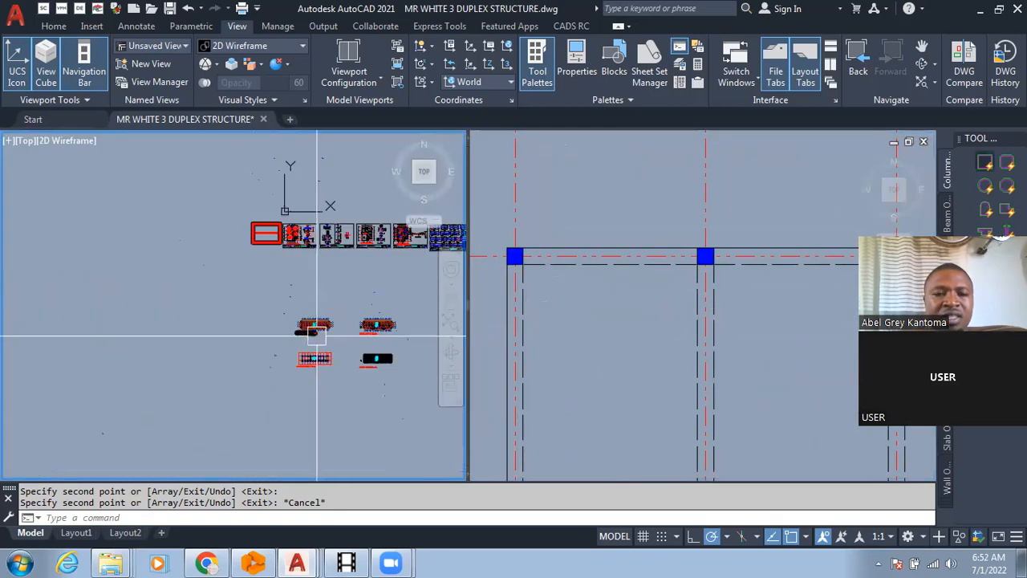
pyautogui.scroll(5, 312, 226)
pyautogui.scroll(8, 287, 355)
pyautogui.scroll(-2, 287, 355)
pyautogui.scroll(2, 287, 355)
pyautogui.write('co')
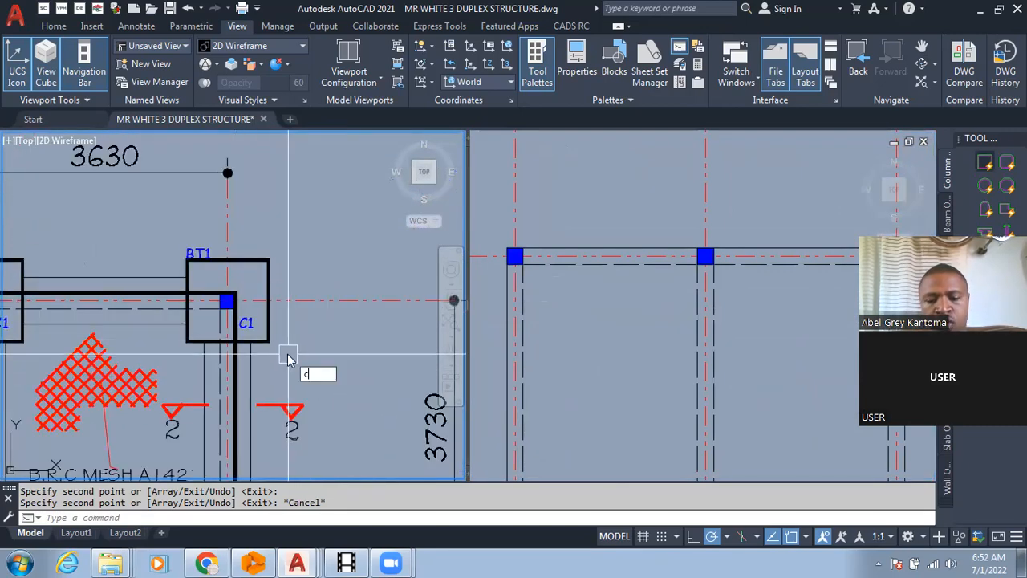
pyautogui.press('Return')
pyautogui.click(149, 228)
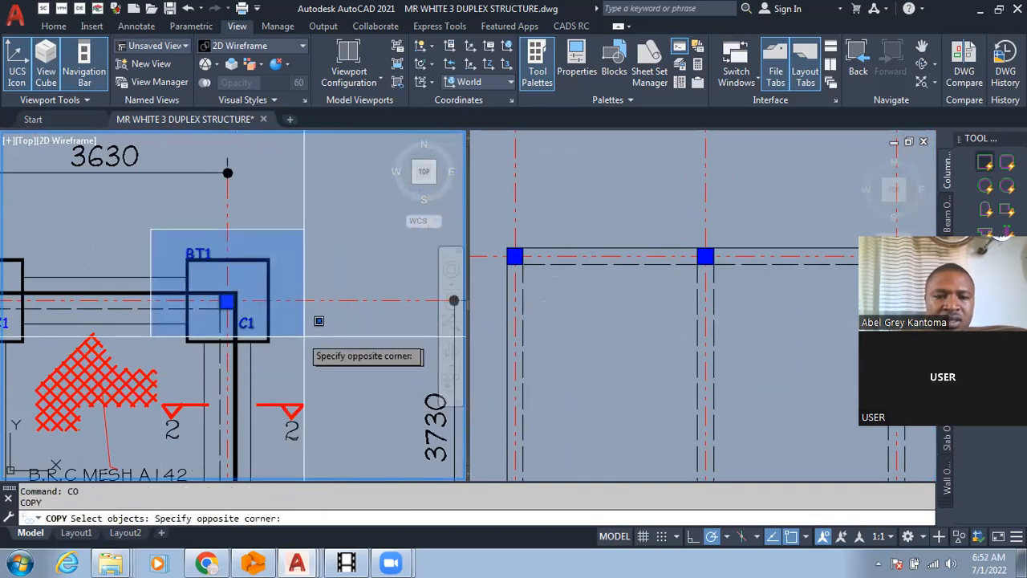
pyautogui.click(206, 215)
pyautogui.click(205, 215)
pyautogui.click(166, 272)
pyautogui.scroll(2, 264, 316)
pyautogui.scroll(2, 270, 360)
pyautogui.click(268, 361)
pyautogui.click(241, 351)
pyautogui.scroll(3, 182, 312)
pyautogui.press('Return')
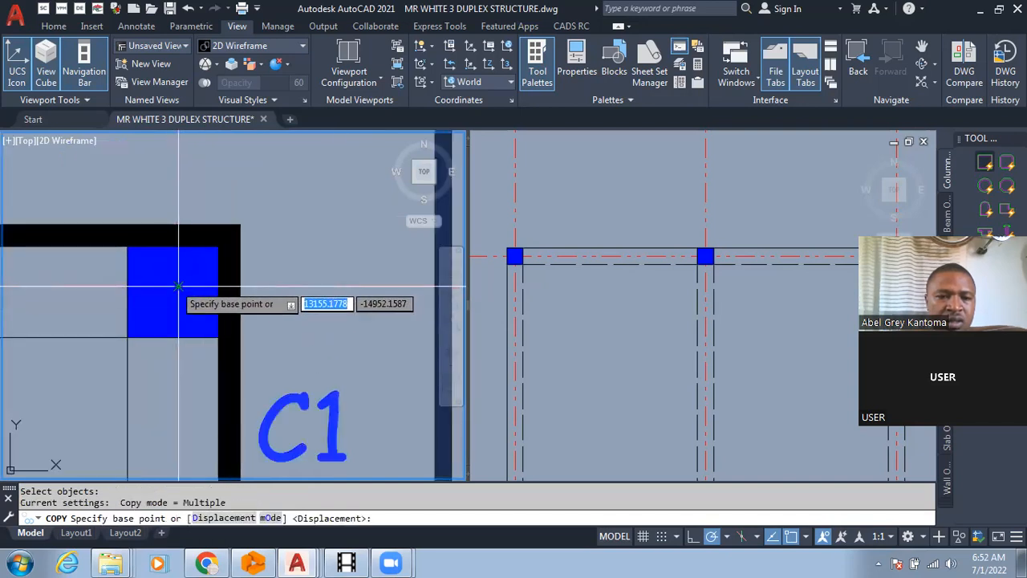
pyautogui.click(173, 277)
# Place footing copies centred on the new layout's upper-left corner column and the next column along the upper wall, then finish copying.
pyautogui.click(617, 214)
pyautogui.scroll(5, 646, 332)
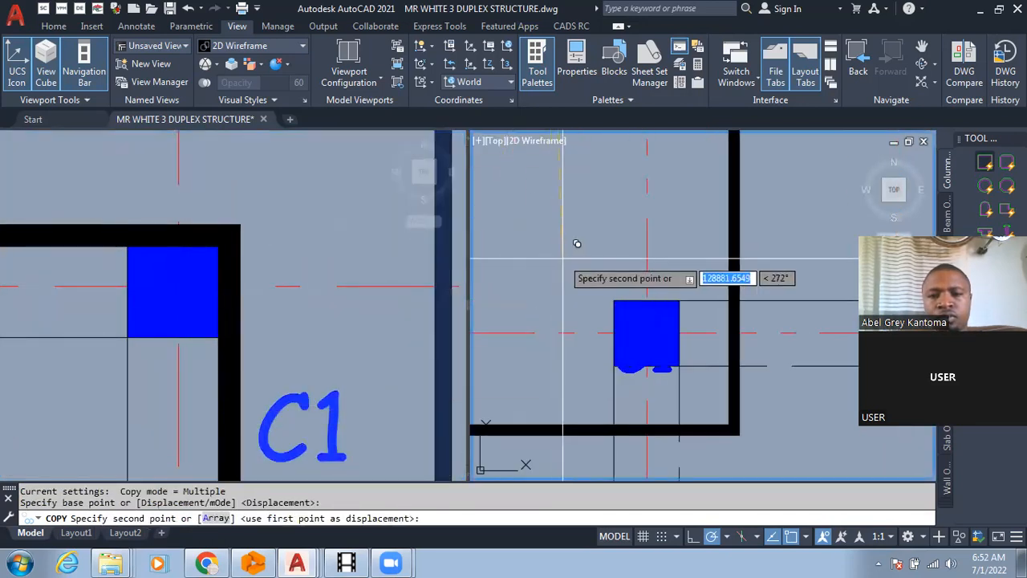
pyautogui.click(660, 318)
pyautogui.scroll(-5, 609, 256)
pyautogui.scroll(5, 601, 270)
pyautogui.click(626, 284)
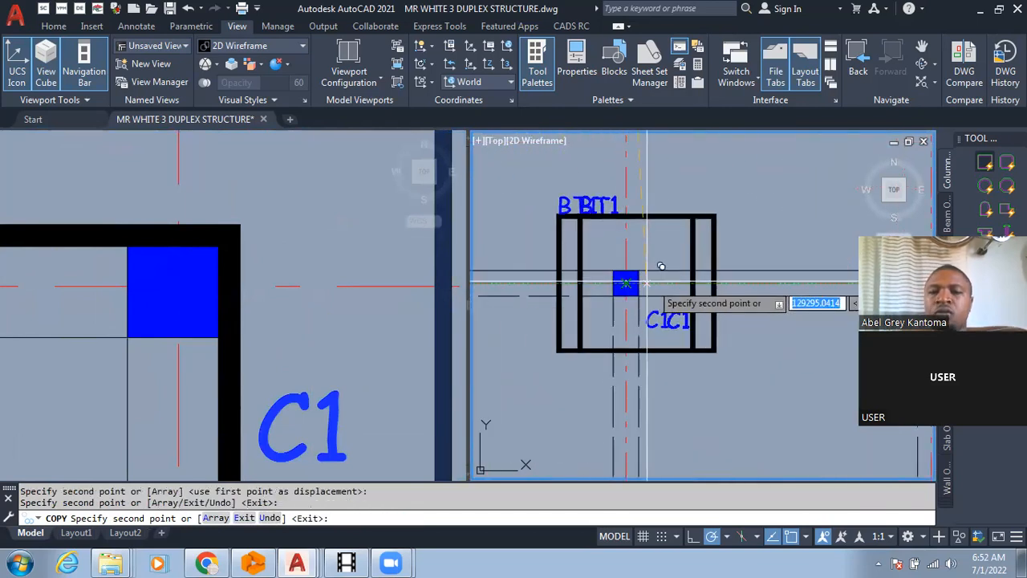
pyautogui.scroll(-4, 633, 337)
pyautogui.press('Escape')
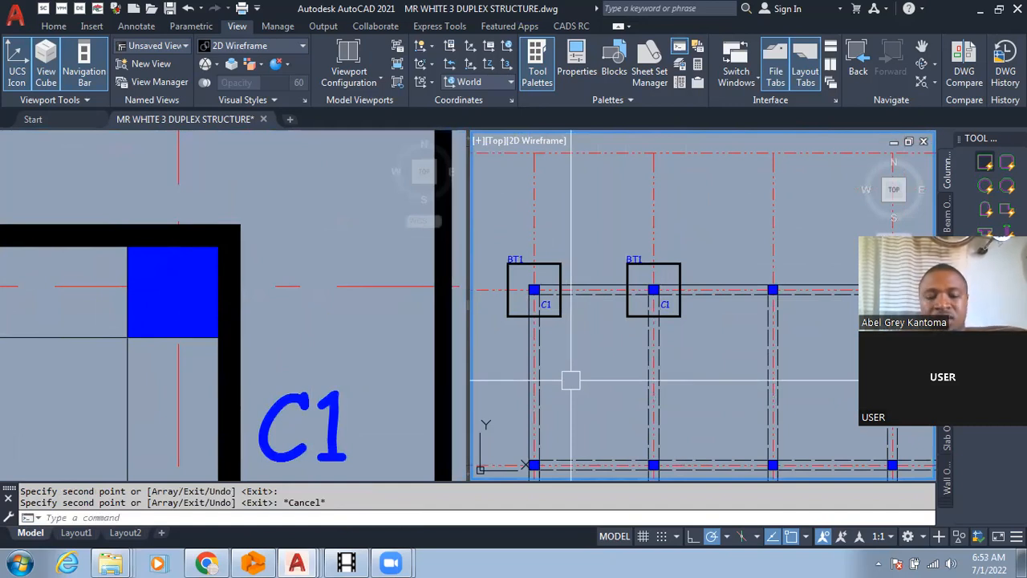
# Measure the width of the corner footing with a linear dimension, without placing the dimension.
pyautogui.write('dli')
pyautogui.press('Return')
pyautogui.scroll(4, 496, 303)
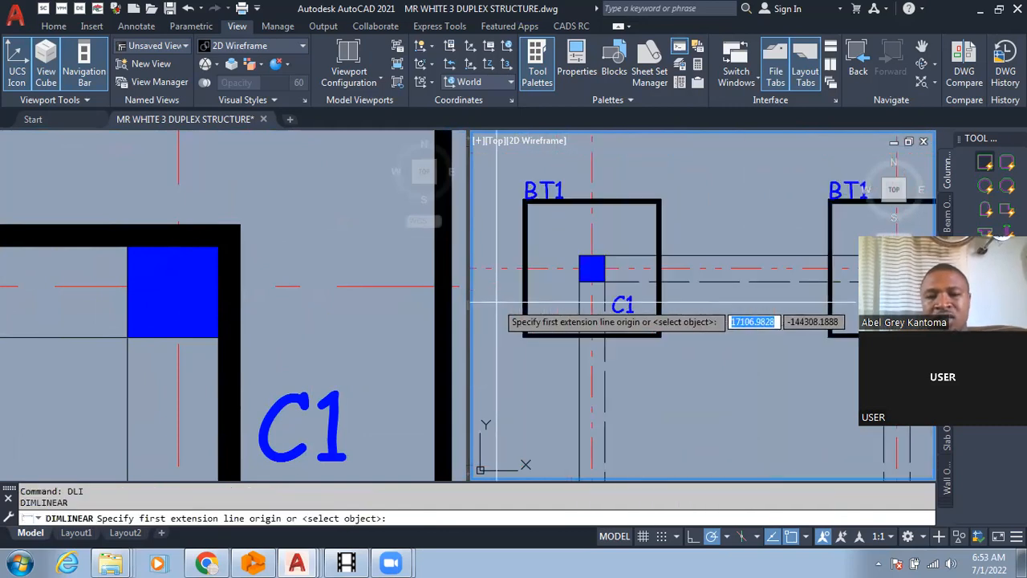
pyautogui.click(523, 201)
pyautogui.click(660, 200)
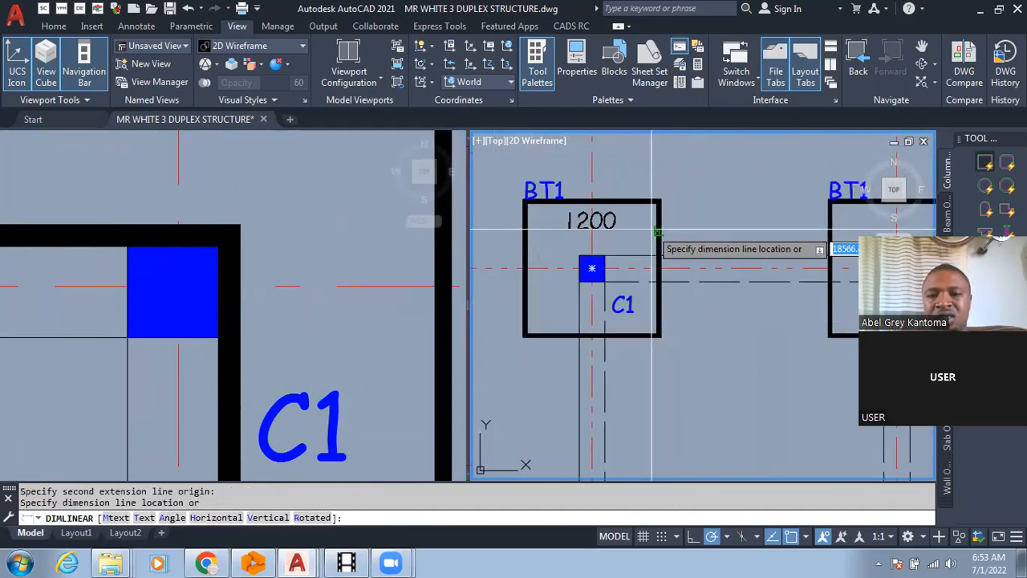
pyautogui.scroll(2, 652, 230)
pyautogui.scroll(-4, 689, 249)
pyautogui.press('Escape')
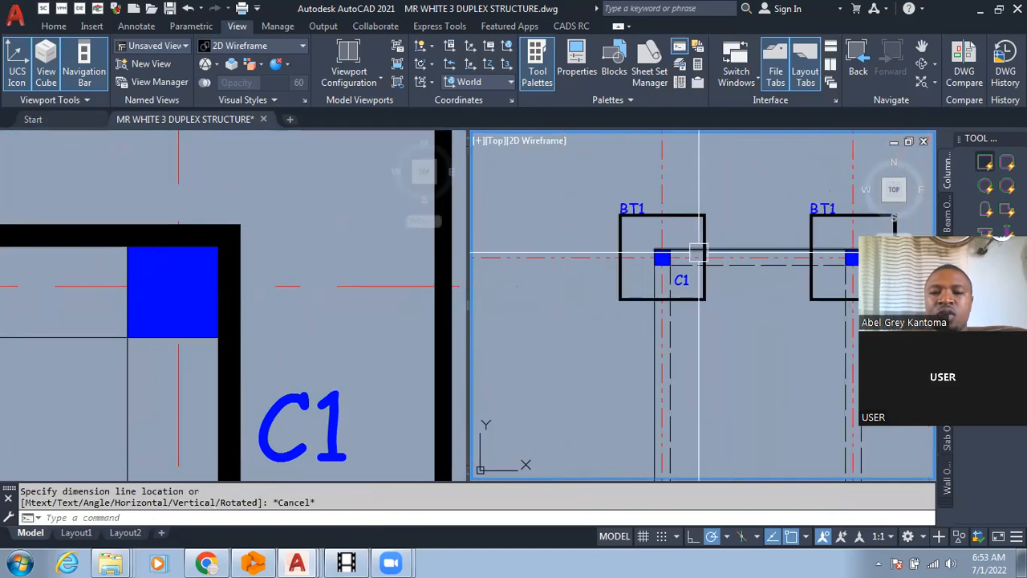
# Offset the vertical grid line through the corner column by 500 to both sides.
pyautogui.scroll(4, 698, 252)
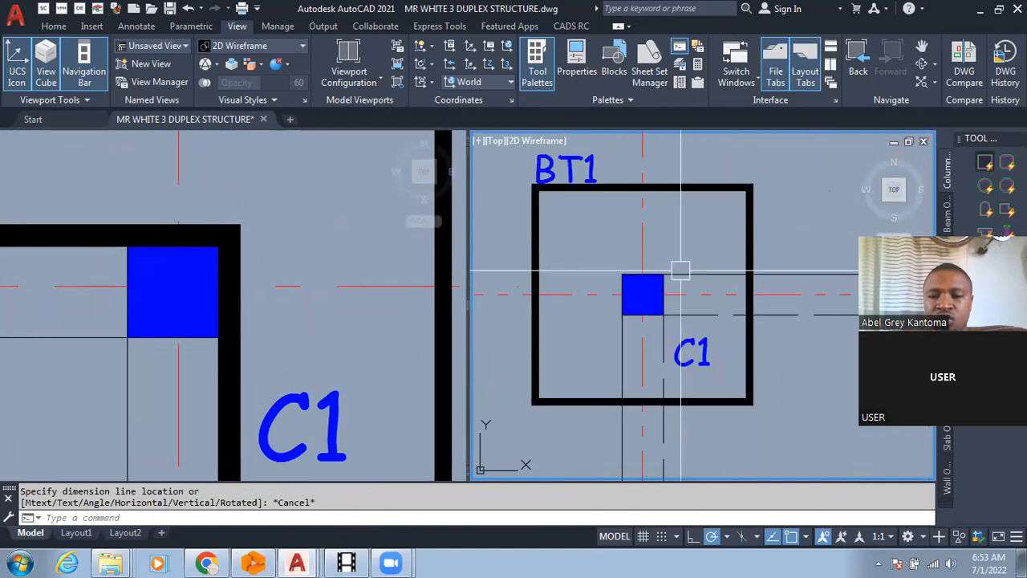
pyautogui.click(747, 217)
pyautogui.press('Escape')
pyautogui.write('o')
pyautogui.press('Return')
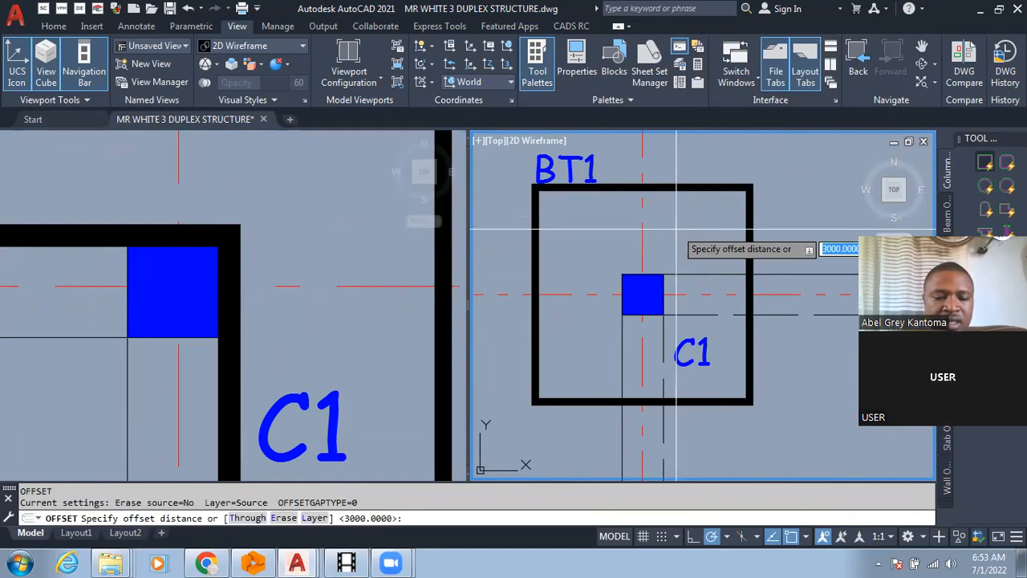
pyautogui.write('500')
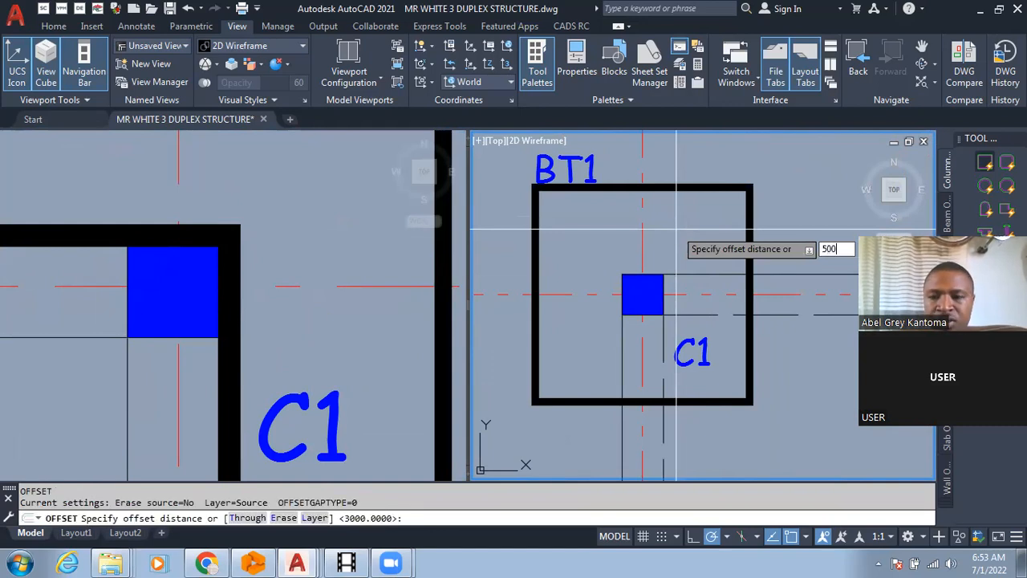
pyautogui.press('Return')
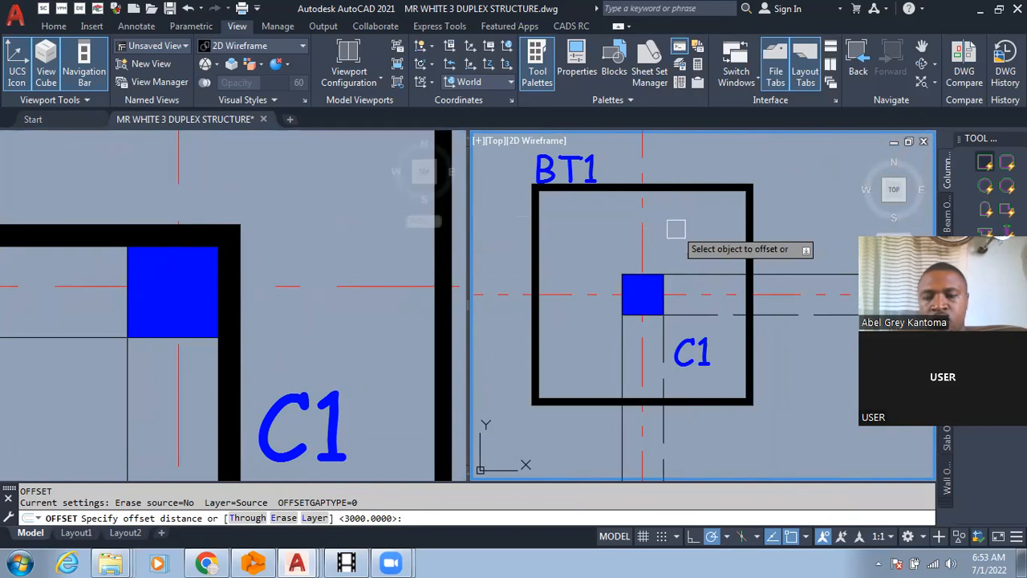
pyautogui.click(642, 235)
pyautogui.click(724, 216)
pyautogui.click(639, 222)
pyautogui.click(588, 239)
# Offset the horizontal grid line through the corner column by 500 upward and downward.
pyautogui.click(684, 293)
pyautogui.click(700, 257)
pyautogui.click(695, 294)
pyautogui.click(688, 333)
pyautogui.press('Escape')
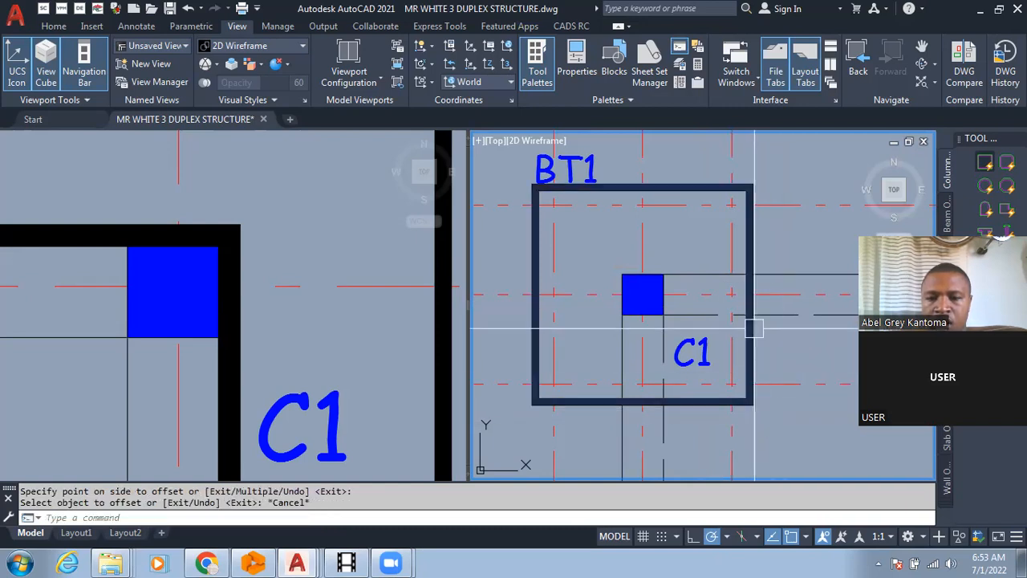
# Stretch the corner footing's right and upper edges inward to the offset guide lines.
pyautogui.scroll(4, 729, 305)
pyautogui.click(728, 310)
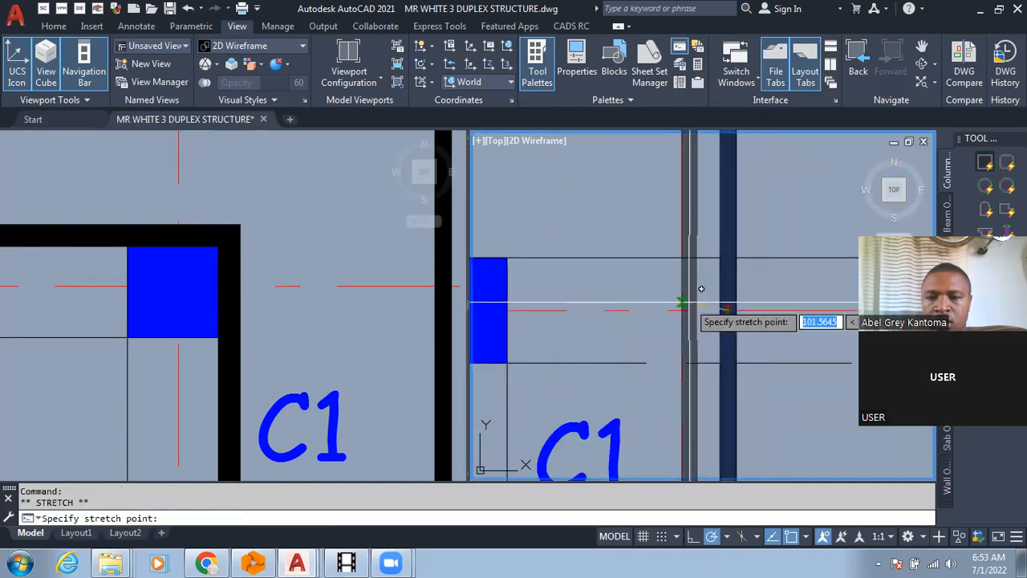
pyautogui.scroll(-2, 721, 311)
pyautogui.scroll(-3, 806, 327)
pyautogui.scroll(3, 709, 262)
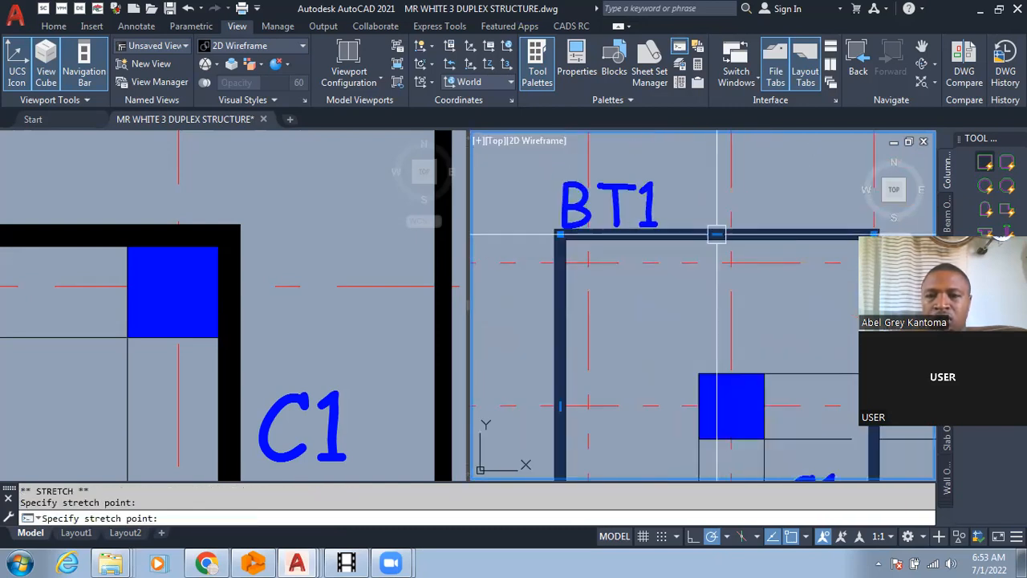
pyautogui.click(716, 234)
pyautogui.click(716, 262)
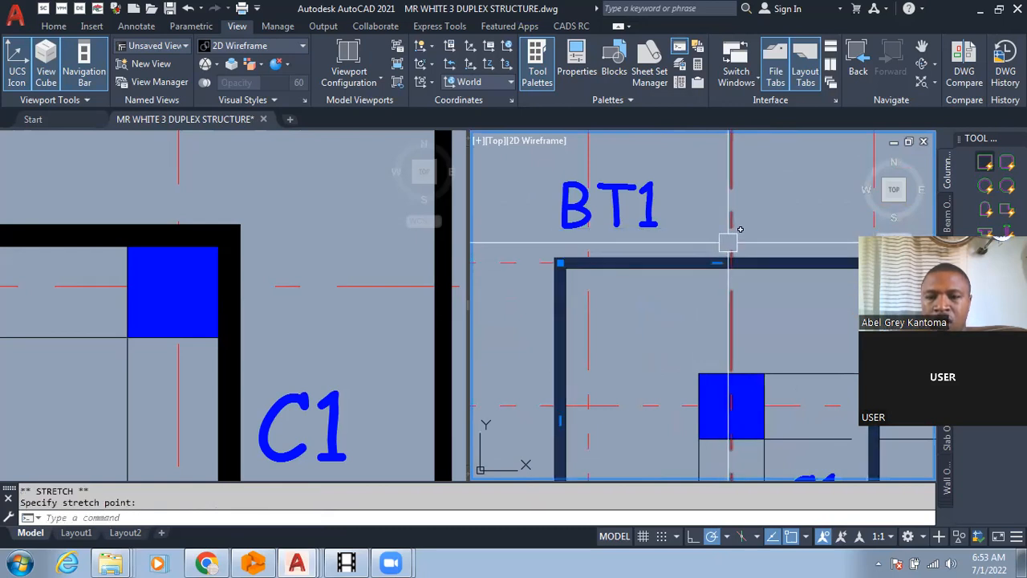
# Stretch the corner footing's left and lower edges inward to the offset guide lines.
pyautogui.scroll(-3, 667, 286)
pyautogui.scroll(3, 614, 407)
pyautogui.click(617, 292)
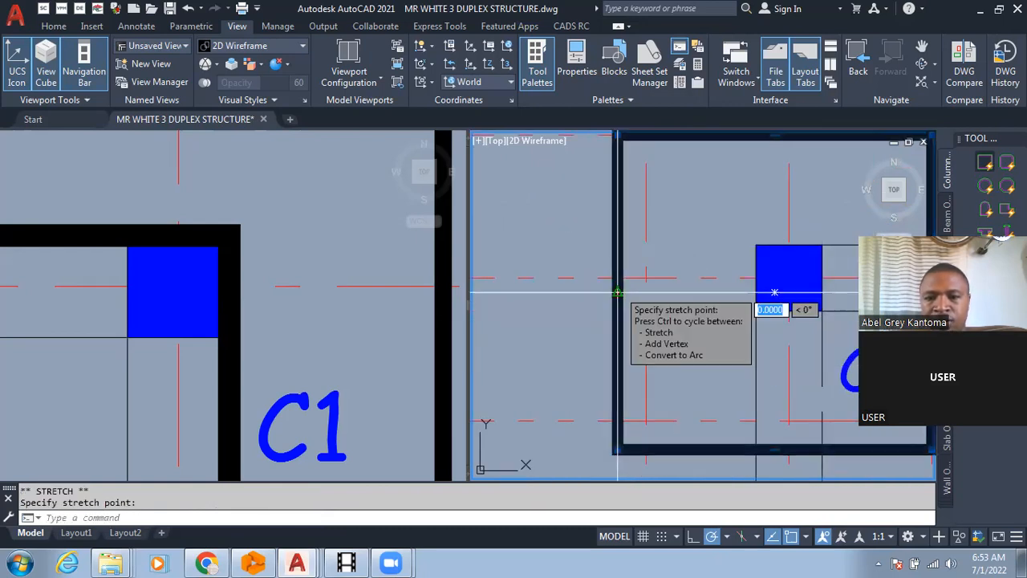
pyautogui.scroll(-3, 658, 278)
pyautogui.press('Escape')
pyautogui.scroll(3, 678, 361)
pyautogui.click(616, 337)
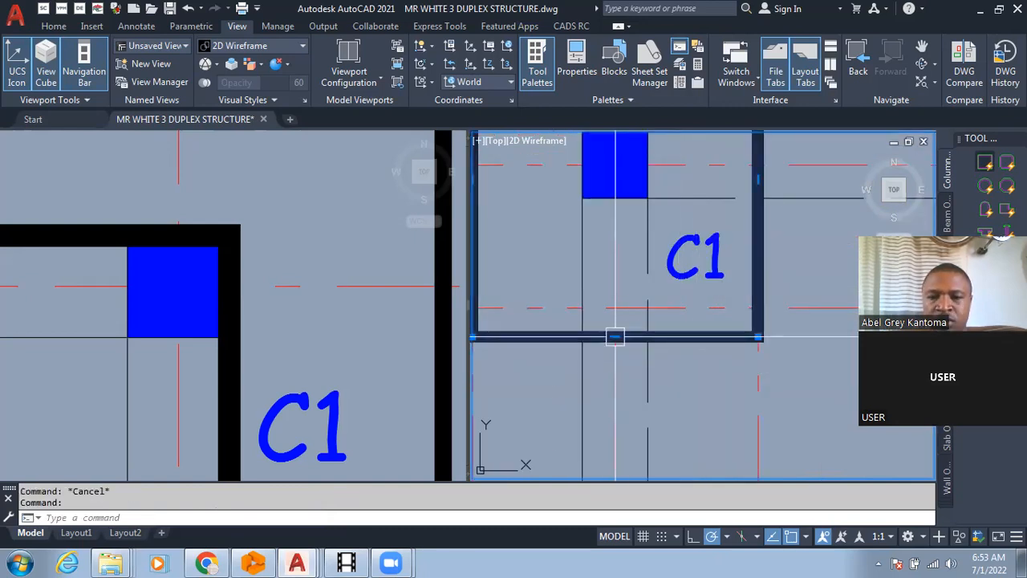
pyautogui.click(615, 336)
pyautogui.scroll(-5, 733, 378)
pyautogui.press('Escape')
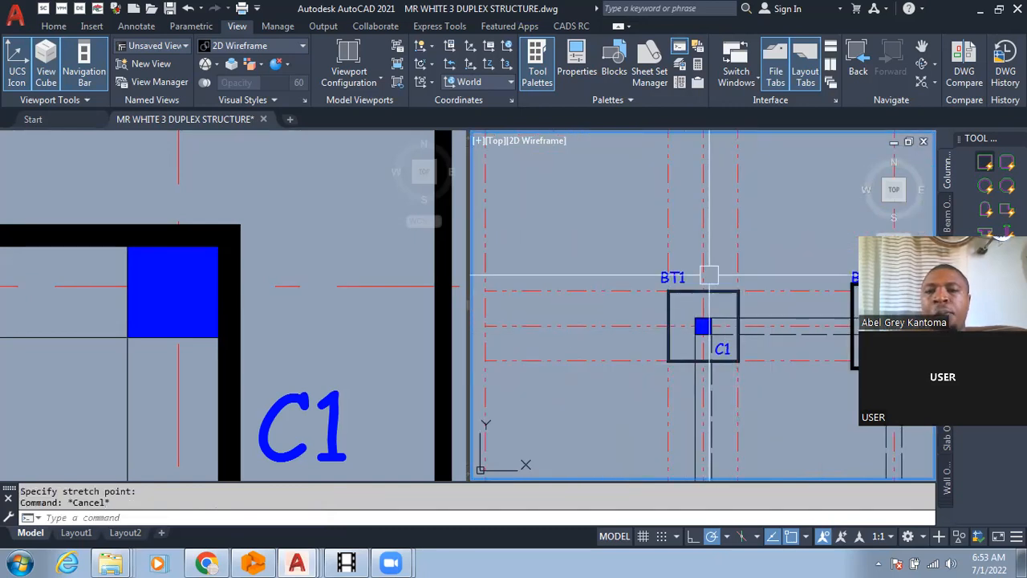
# Erase the offset guide lines around the resized corner footing.
pyautogui.scroll(2, 701, 321)
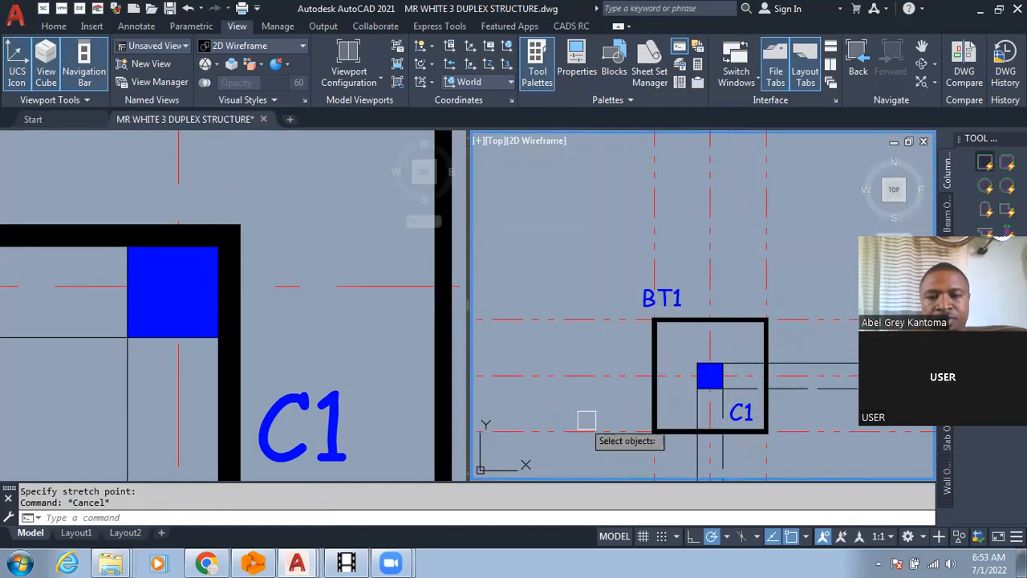
pyautogui.write('e')
pyautogui.press('Return')
pyautogui.click(573, 319)
pyautogui.press('Return')
pyautogui.press('Return')
pyautogui.click(669, 238)
pyautogui.click(641, 245)
pyautogui.press('Return')
pyautogui.press('Return')
pyautogui.click(757, 238)
pyautogui.press('Return')
# Erase the oversized footing outline and its BT1 and C1 labels at the second column of the upper wall.
pyautogui.scroll(-5, 616, 257)
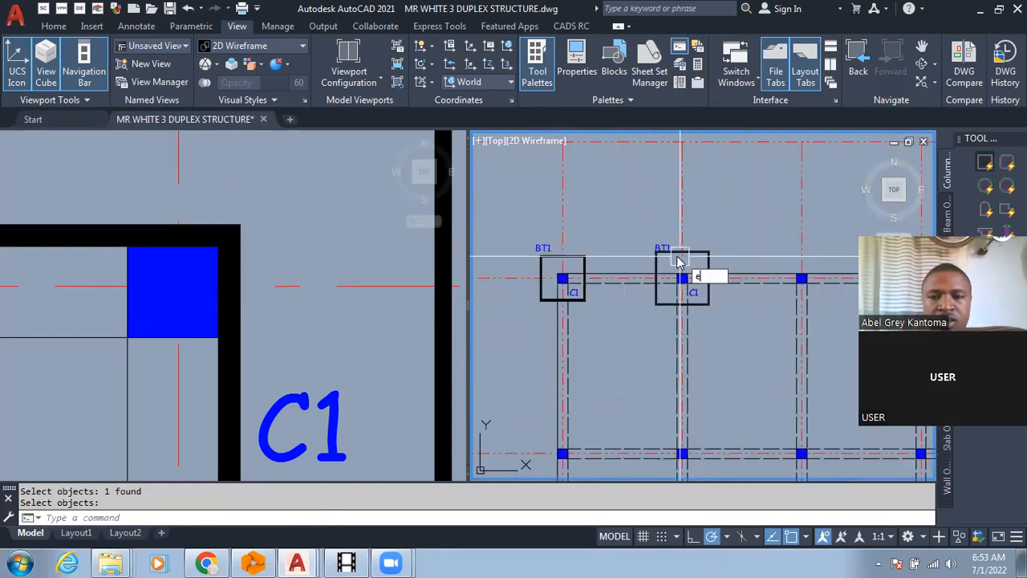
pyautogui.write('e')
pyautogui.press('Return')
pyautogui.scroll(6, 714, 277)
pyautogui.click(609, 265)
pyautogui.click(608, 260)
pyautogui.press('Return')
pyautogui.press('Return')
pyautogui.click(735, 363)
pyautogui.press('Return')
# Examine the resized corner footing and the column positions still without footings across the foundation layout.
pyautogui.scroll(-2, 760, 252)
pyautogui.scroll(-2, 773, 269)
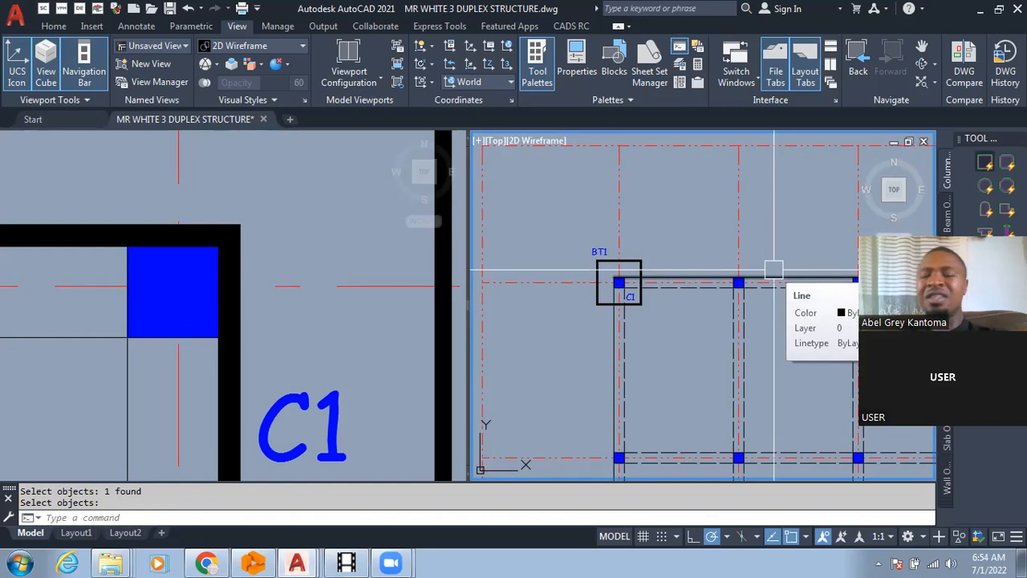
pyautogui.scroll(-5, 773, 269)
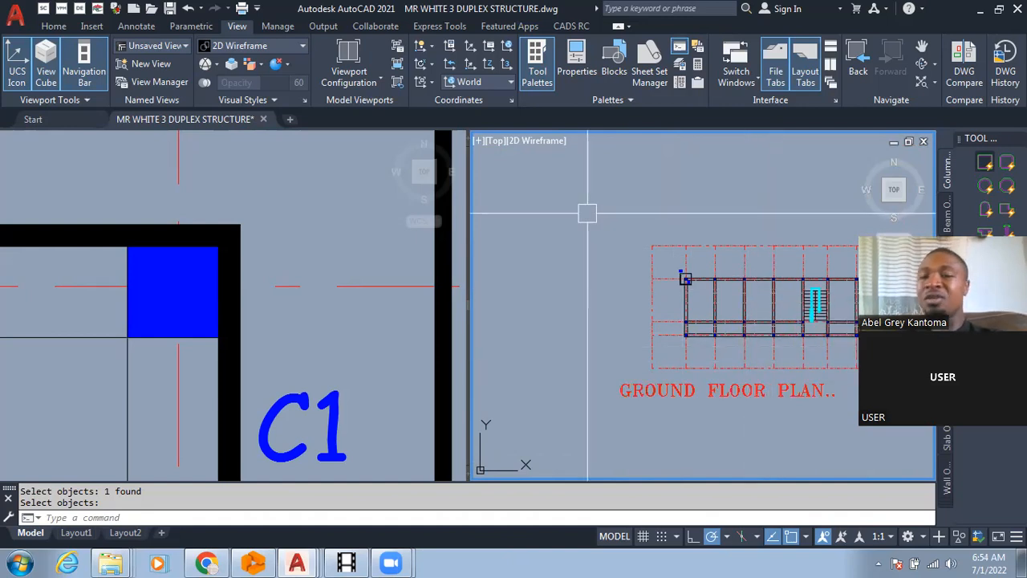
pyautogui.scroll(6, 534, 233)
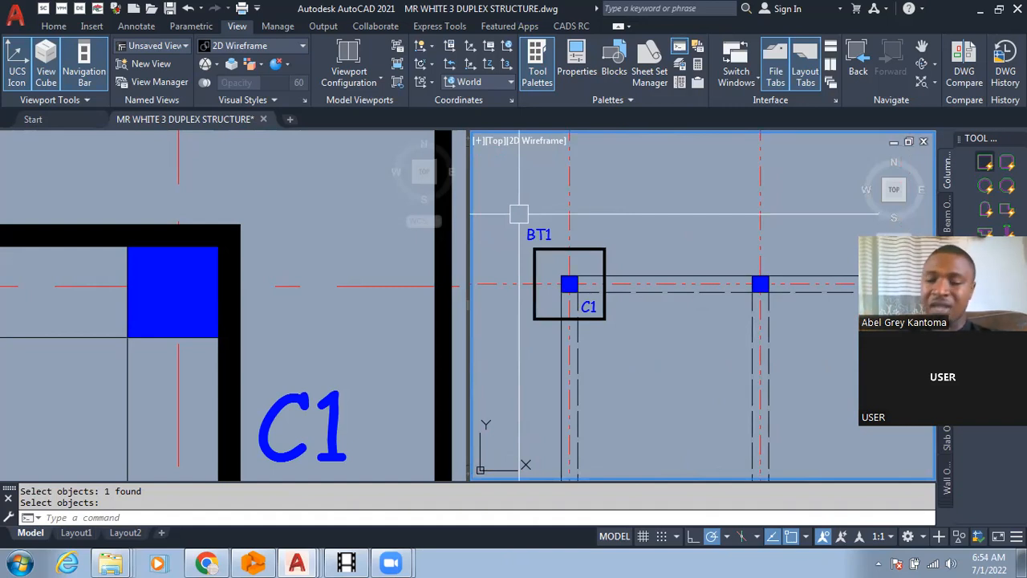
pyautogui.scroll(-4, 536, 193)
pyautogui.scroll(4, 645, 311)
pyautogui.scroll(-2, 665, 351)
pyautogui.scroll(2, 762, 379)
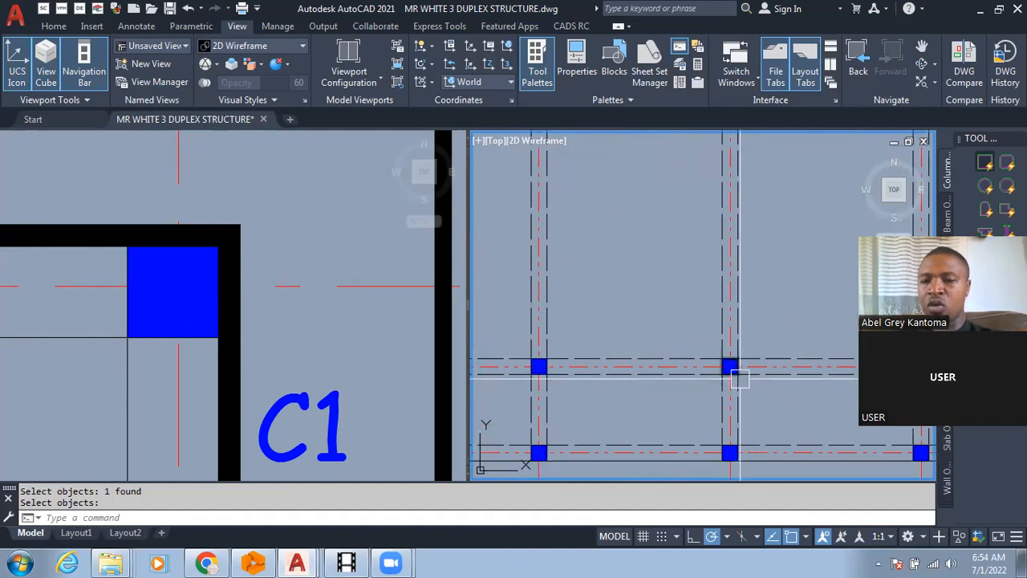
pyautogui.scroll(-2, 736, 372)
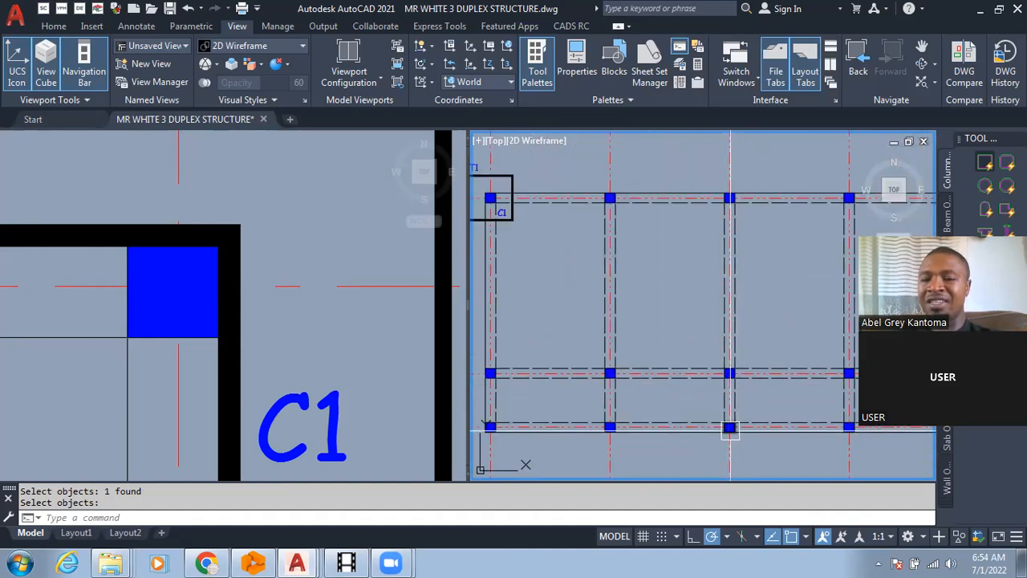
pyautogui.scroll(3, 497, 205)
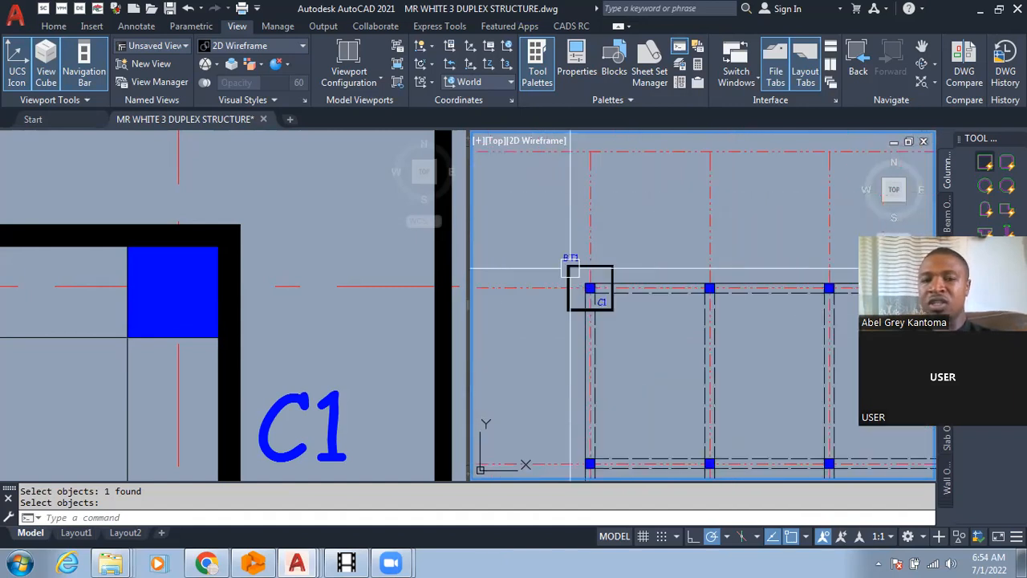
pyautogui.scroll(-2, 588, 292)
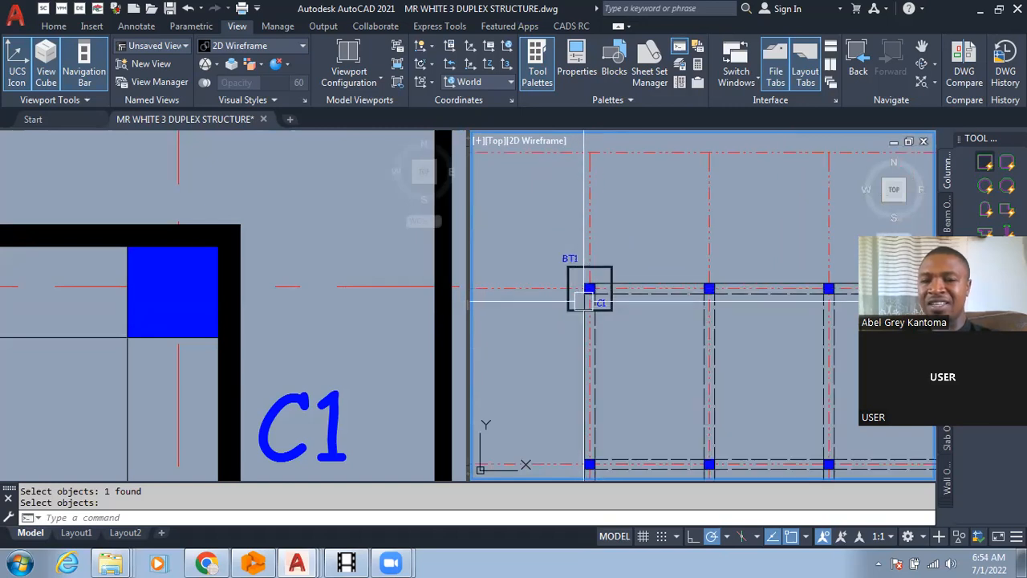
pyautogui.moveTo(708, 287)
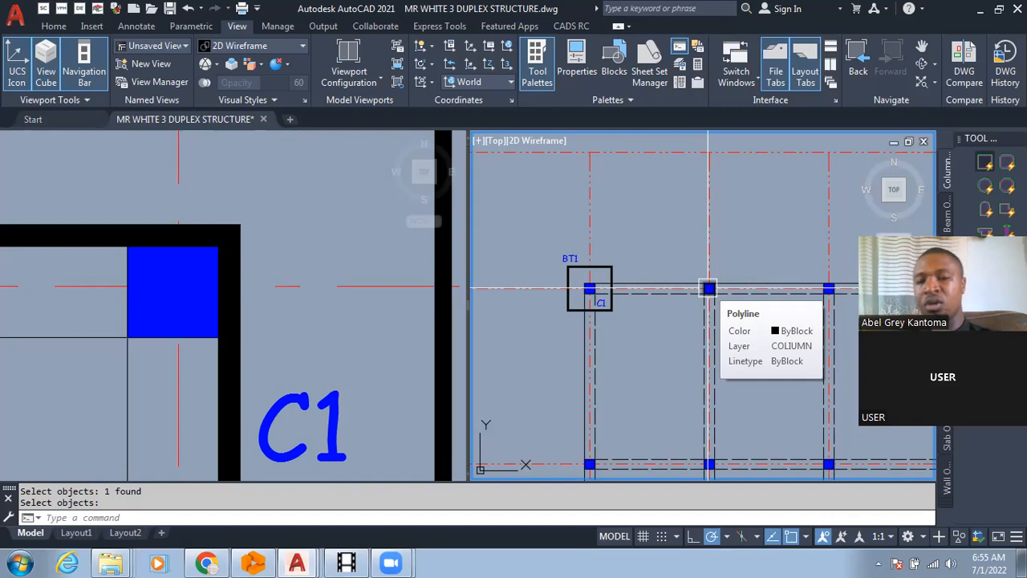
pyautogui.write('co')
pyautogui.press('Return')
pyautogui.scroll(5, 581, 293)
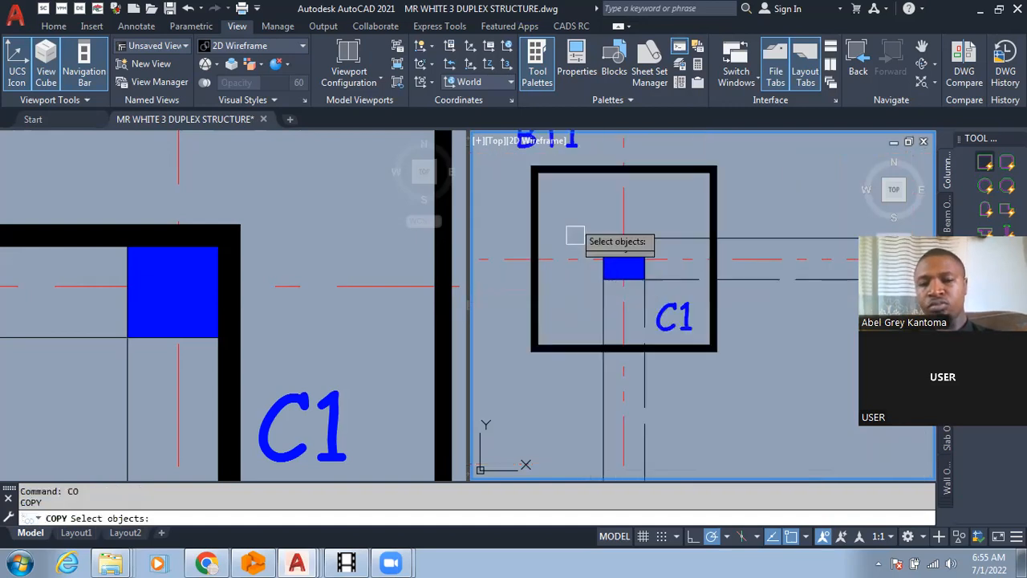
pyautogui.scroll(-2, 586, 213)
pyautogui.moveTo(586, 165); pyautogui.dragTo(587, 169, button='middle')
pyautogui.click(585, 140)
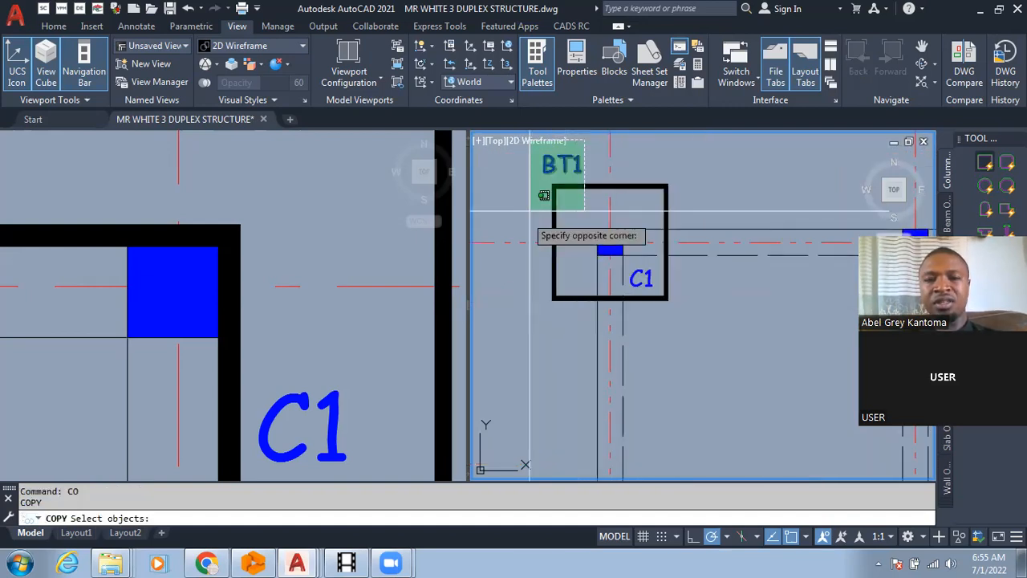
pyautogui.click(542, 195)
pyautogui.scroll(2, 634, 299)
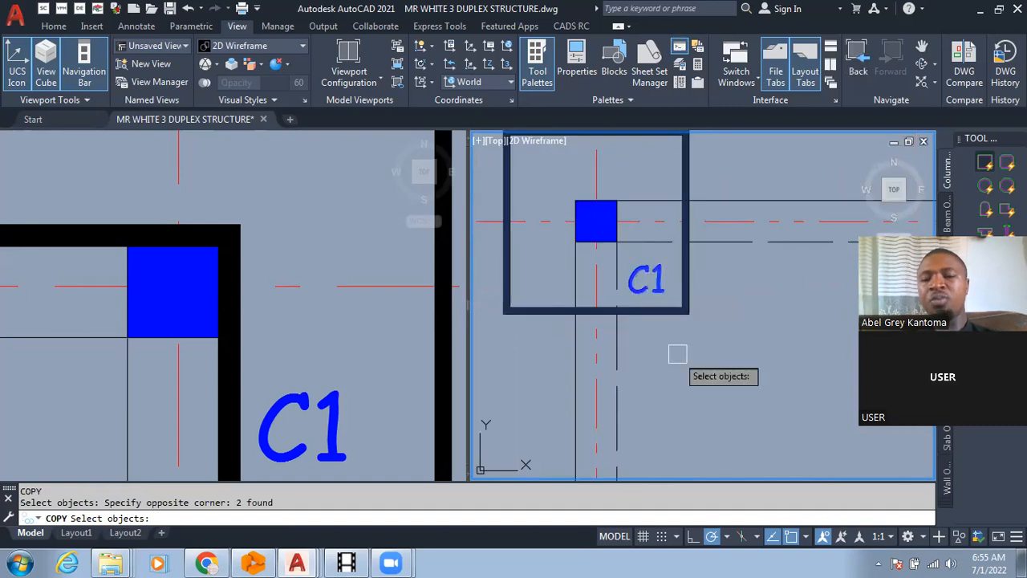
pyautogui.scroll(-3, 662, 366)
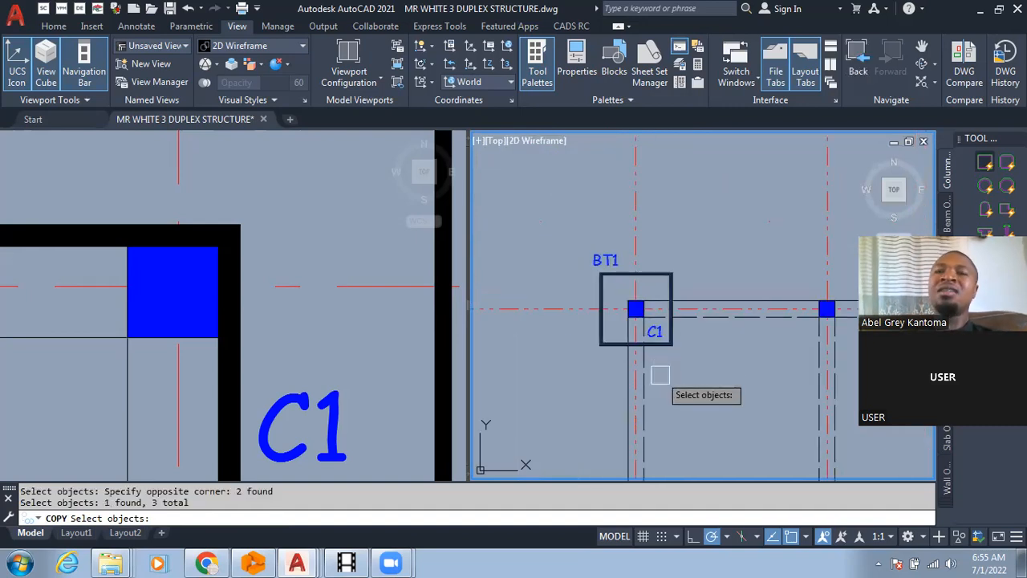
pyautogui.scroll(-4, 660, 375)
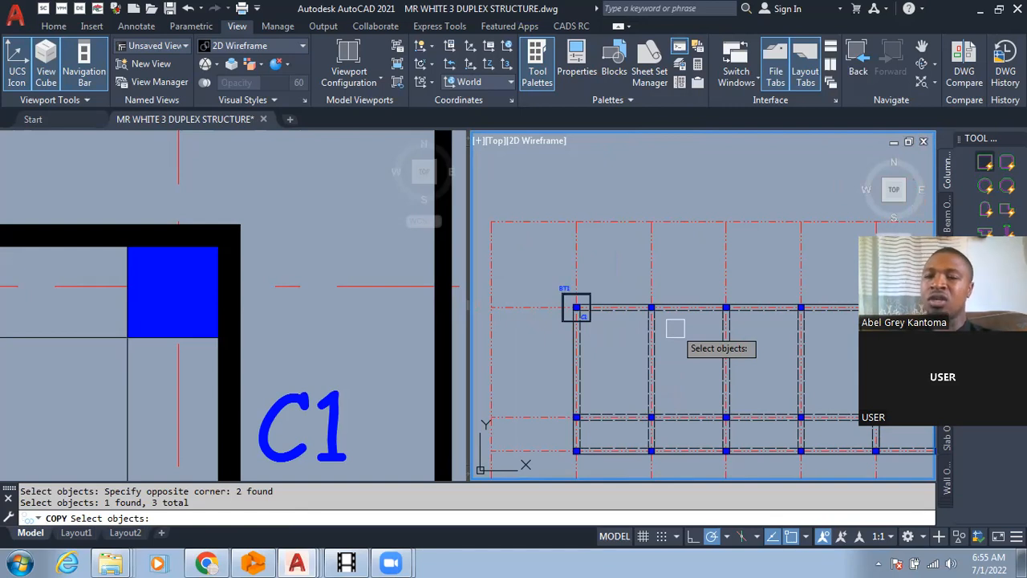
pyautogui.scroll(-3, 678, 326)
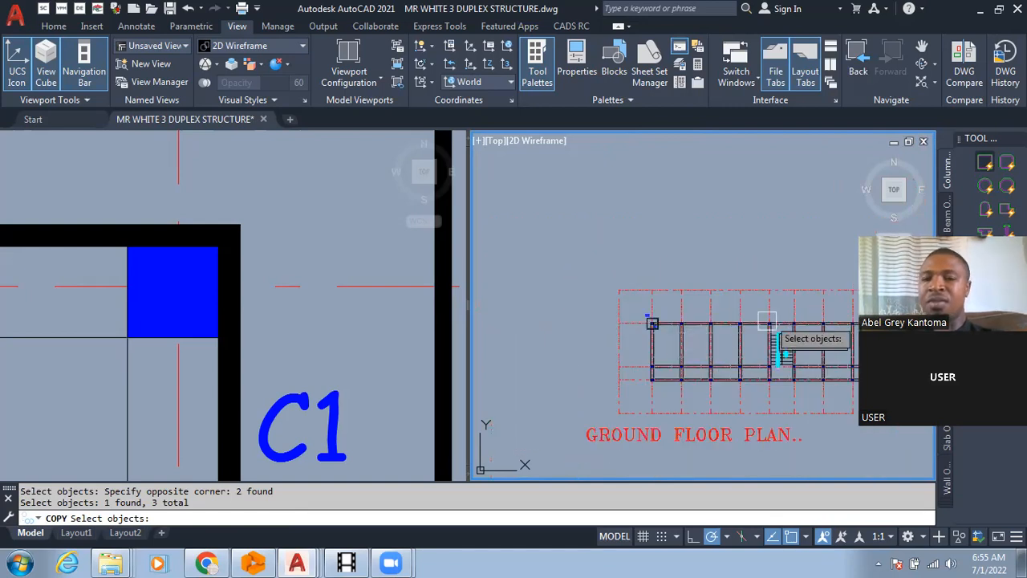
pyautogui.scroll(3, 770, 323)
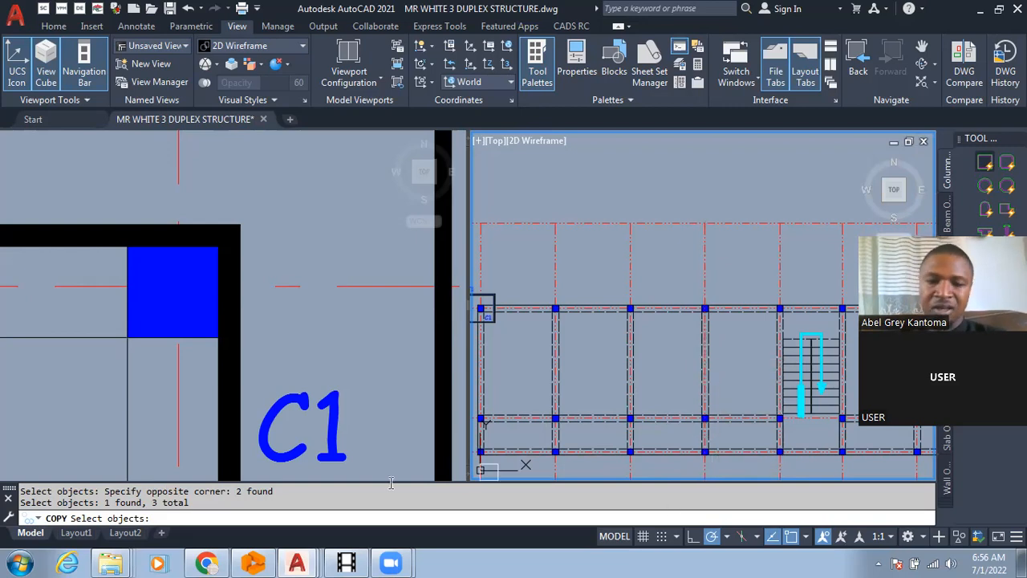
# Switch to ProtaDetails and examine the column labels, sizes and reinforcement along the upper grid row of the column plan.
pyautogui.click(254, 563)
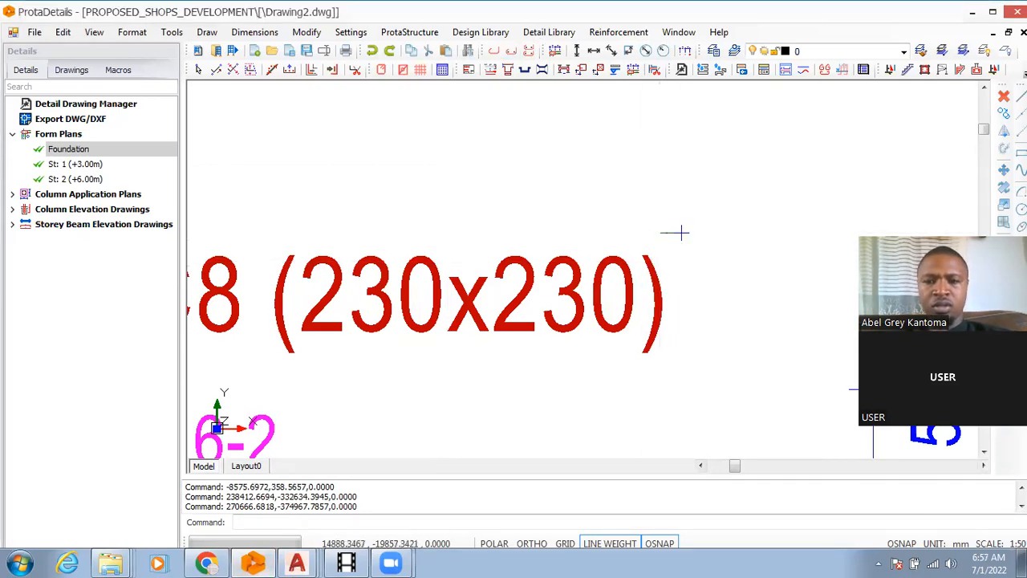
pyautogui.scroll(-4, 680, 233)
pyautogui.scroll(-4, 680, 233)
pyautogui.scroll(4, 514, 231)
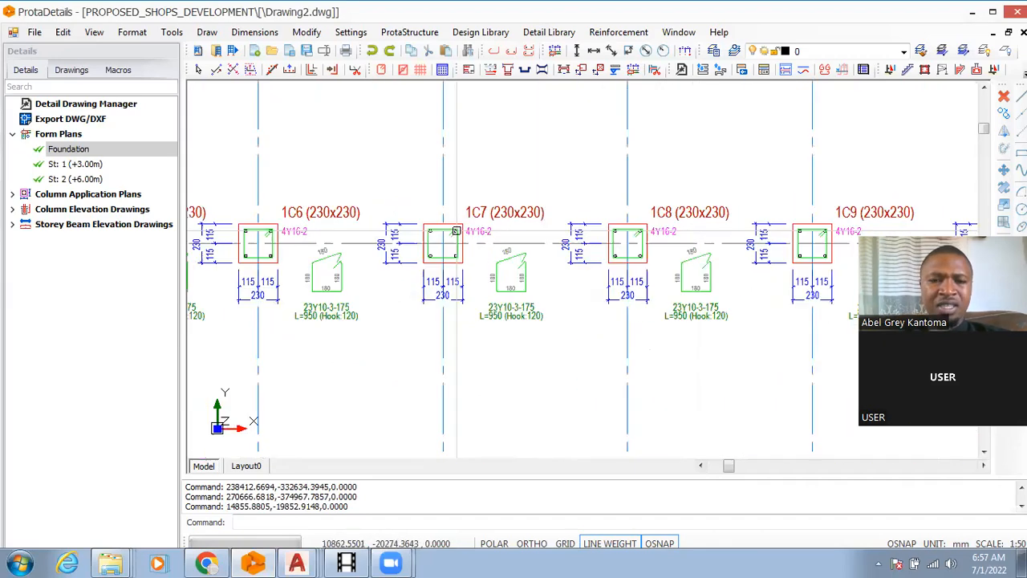
pyautogui.scroll(-4, 620, 240)
pyautogui.scroll(6, 304, 223)
pyautogui.scroll(-6, 639, 235)
pyautogui.scroll(5, 355, 243)
pyautogui.scroll(-4, 604, 245)
pyautogui.scroll(4, 254, 239)
pyautogui.scroll(1, 254, 240)
pyautogui.scroll(-2, 617, 241)
pyautogui.scroll(3, 216, 254)
pyautogui.scroll(2, 390, 305)
pyautogui.scroll(-5, 389, 305)
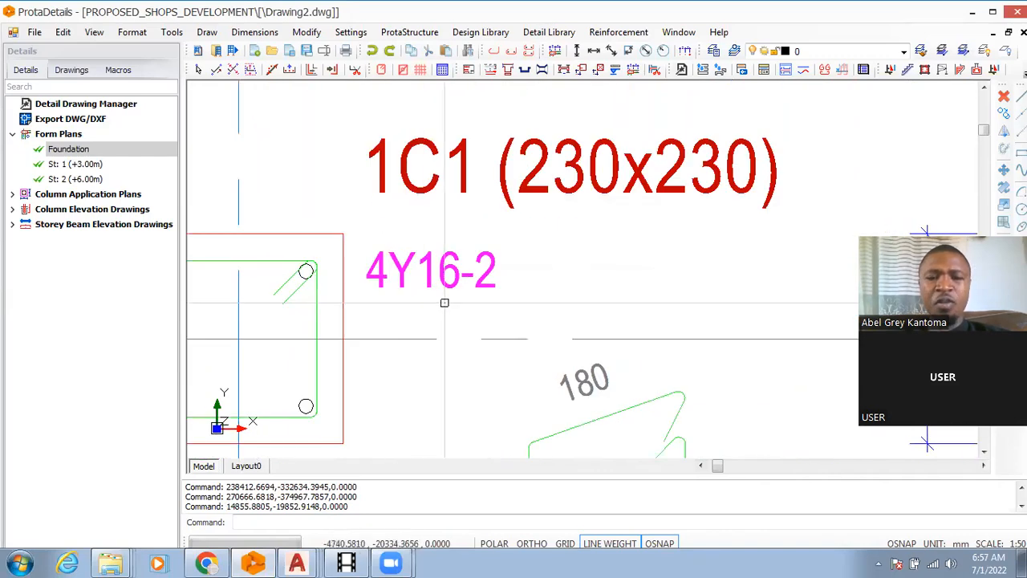
pyautogui.scroll(2, 437, 354)
pyautogui.scroll(-1, 449, 345)
pyautogui.scroll(1, 482, 337)
pyautogui.scroll(1, 565, 315)
# Examine the column labels, sizes and reinforcement along the two lower grid rows, and compare them with the whole column layout.
pyautogui.scroll(-2, 465, 317)
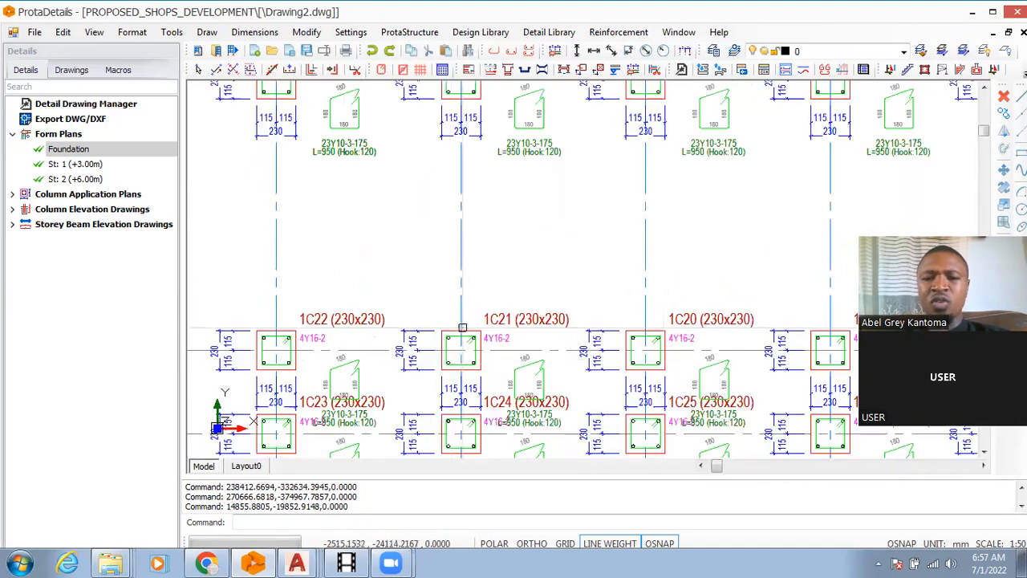
pyautogui.scroll(2, 274, 313)
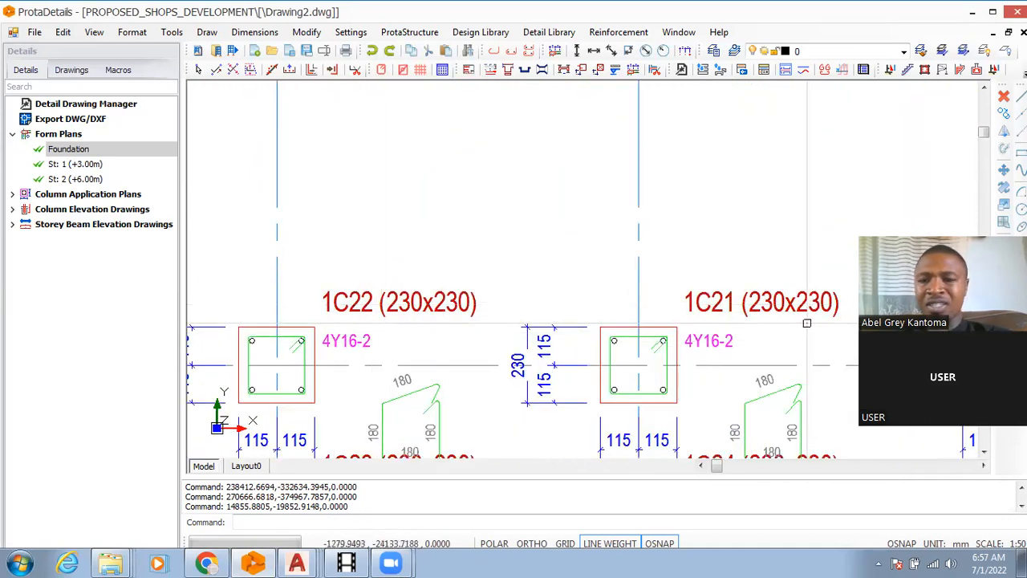
pyautogui.scroll(-2, 807, 321)
pyautogui.scroll(2, 630, 303)
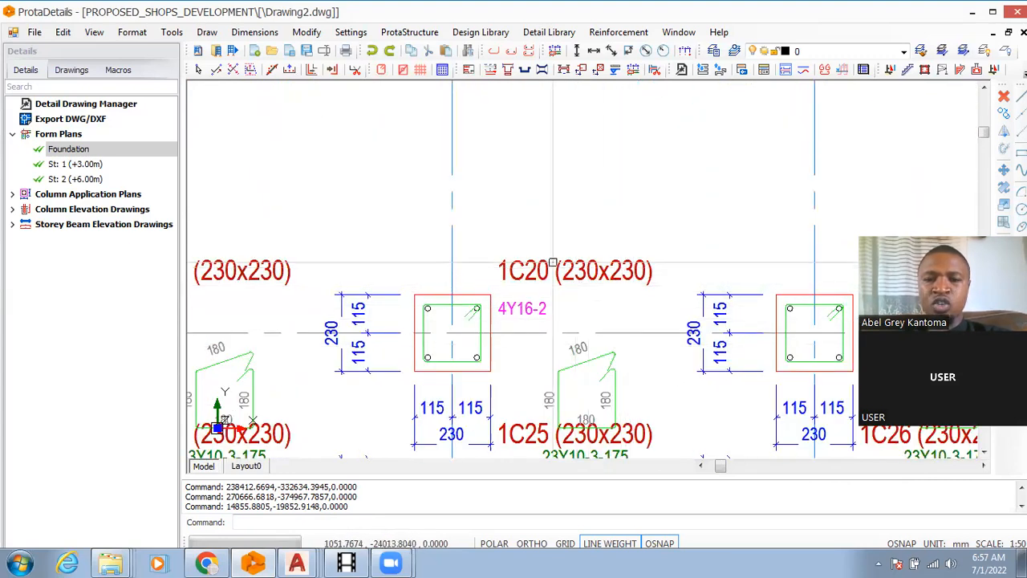
pyautogui.scroll(-1, 553, 303)
pyautogui.scroll(-1, 477, 299)
pyautogui.scroll(2, 668, 288)
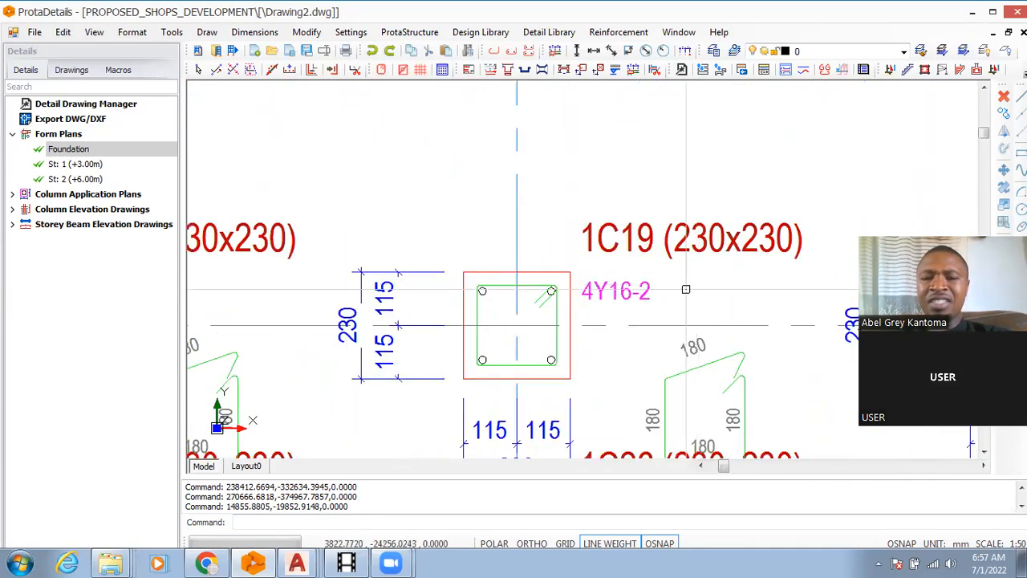
pyautogui.scroll(-1, 491, 289)
pyautogui.scroll(-1, 374, 320)
pyautogui.scroll(1, 644, 311)
pyautogui.scroll(1, 642, 310)
pyautogui.scroll(-1, 458, 265)
pyautogui.scroll(-2, 608, 287)
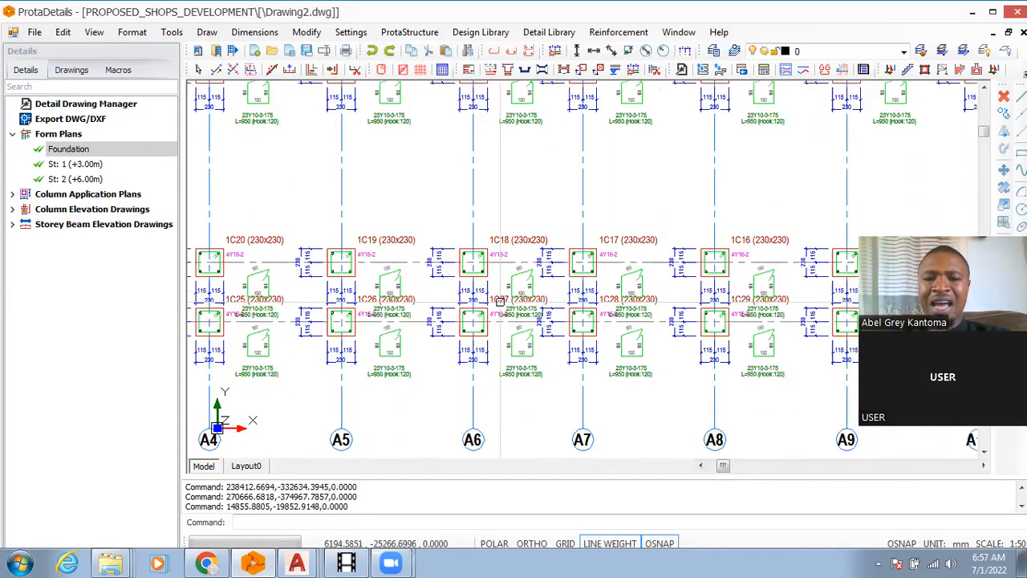
pyautogui.scroll(2, 608, 288)
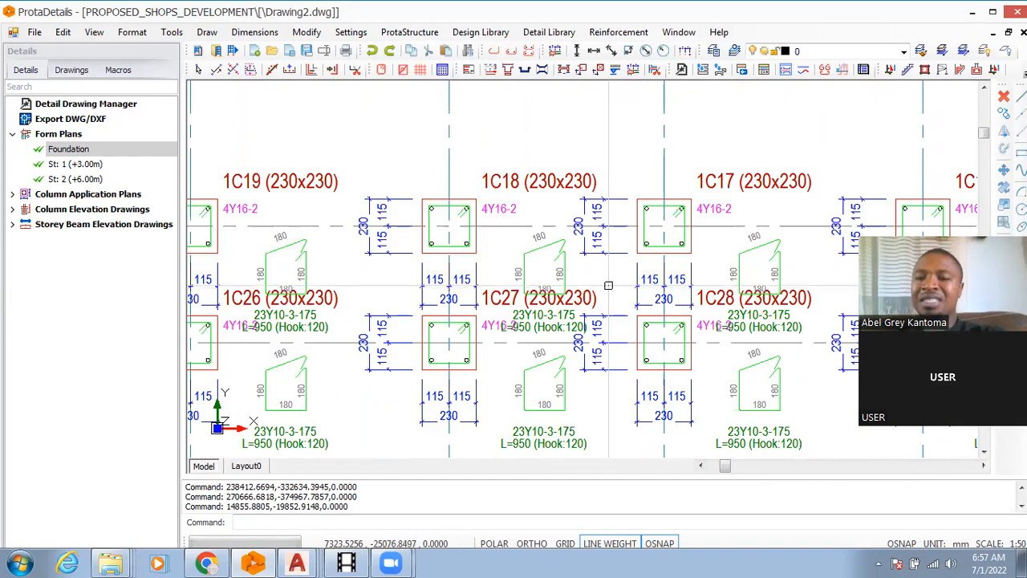
pyautogui.scroll(-3, 608, 285)
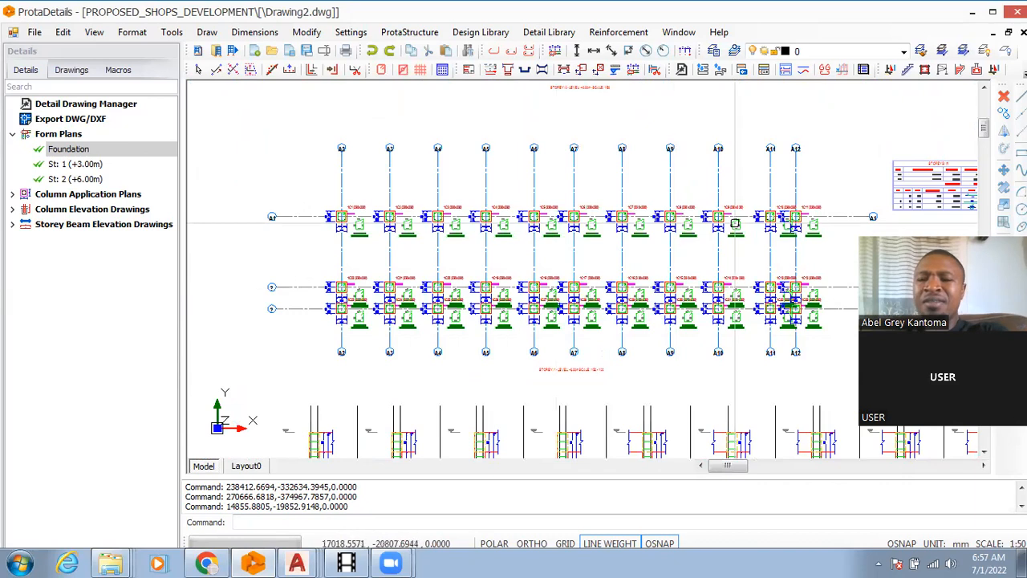
pyautogui.scroll(1, 608, 285)
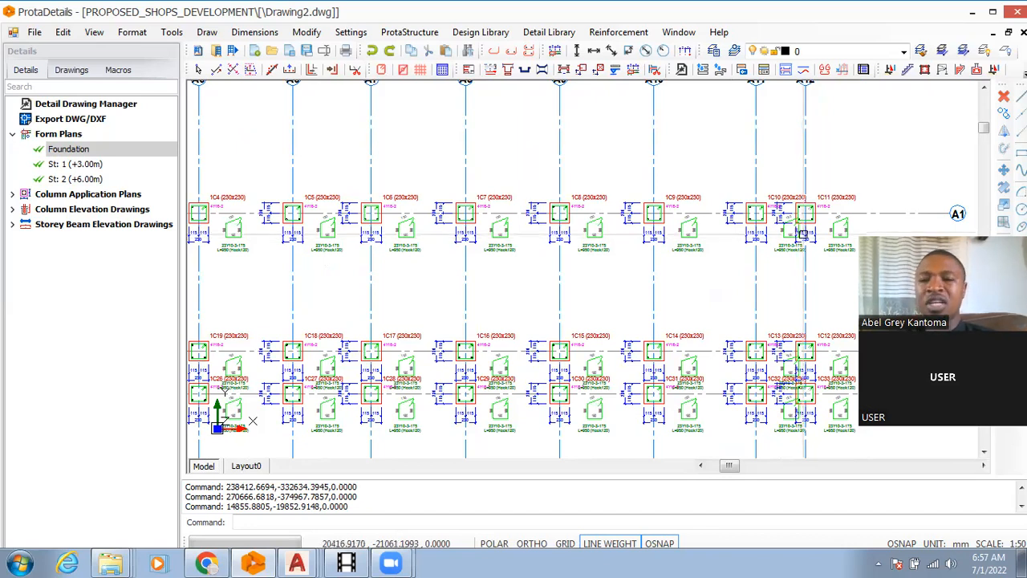
pyautogui.scroll(-2, 782, 251)
pyautogui.scroll(1, 431, 240)
pyautogui.scroll(2, 336, 283)
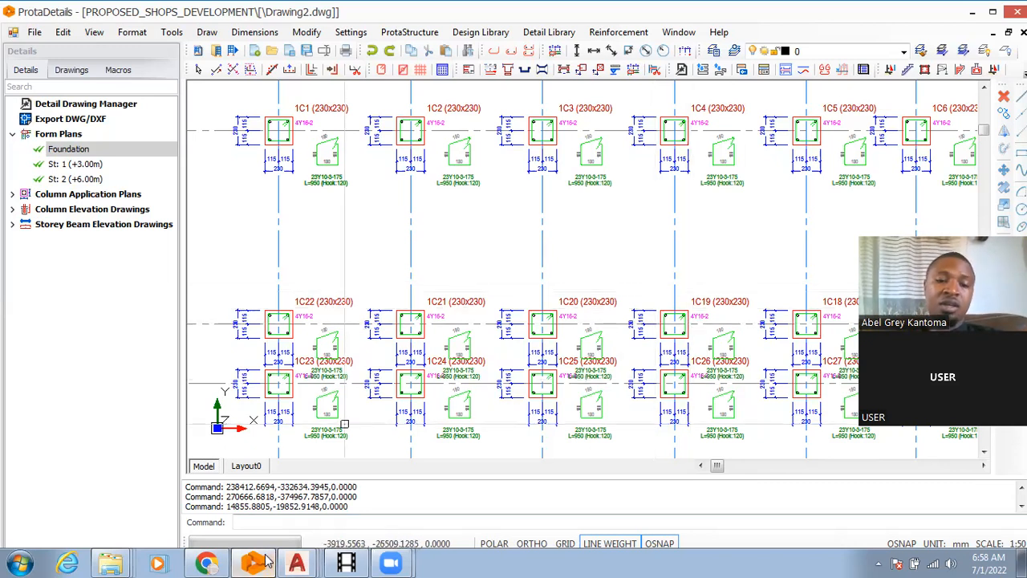
# Switch back to the MR WHITE 3 DUPLEX STRUCTURE drawing in AutoCAD and cancel the pending copy command.
pyautogui.moveTo(299, 562)
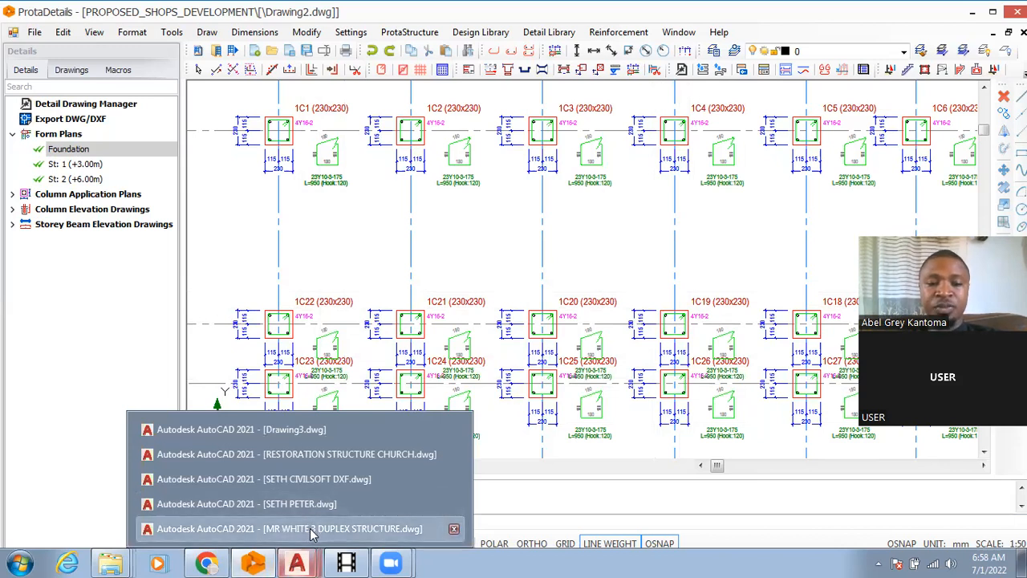
pyautogui.click(312, 528)
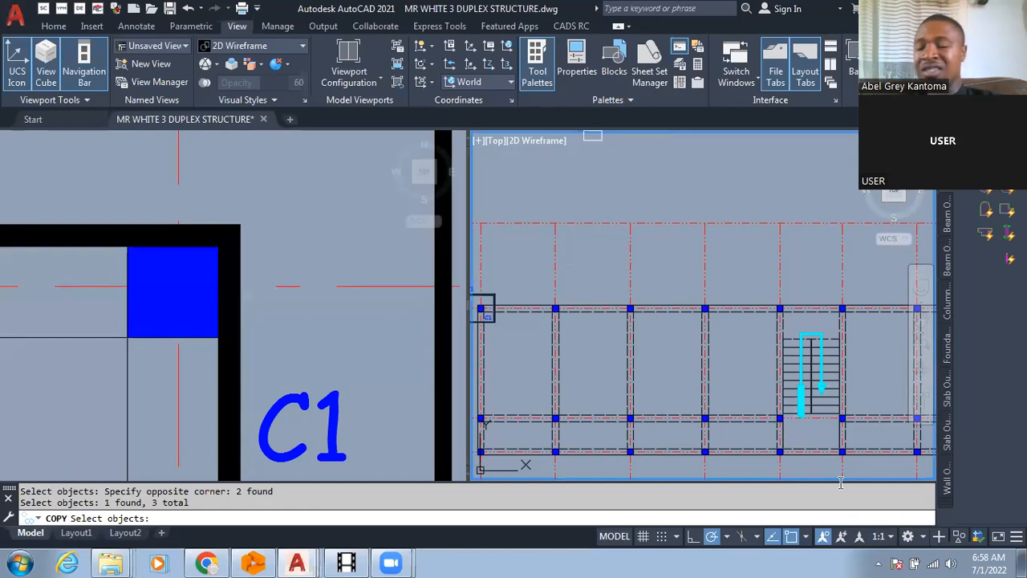
pyautogui.scroll(4, 616, 303)
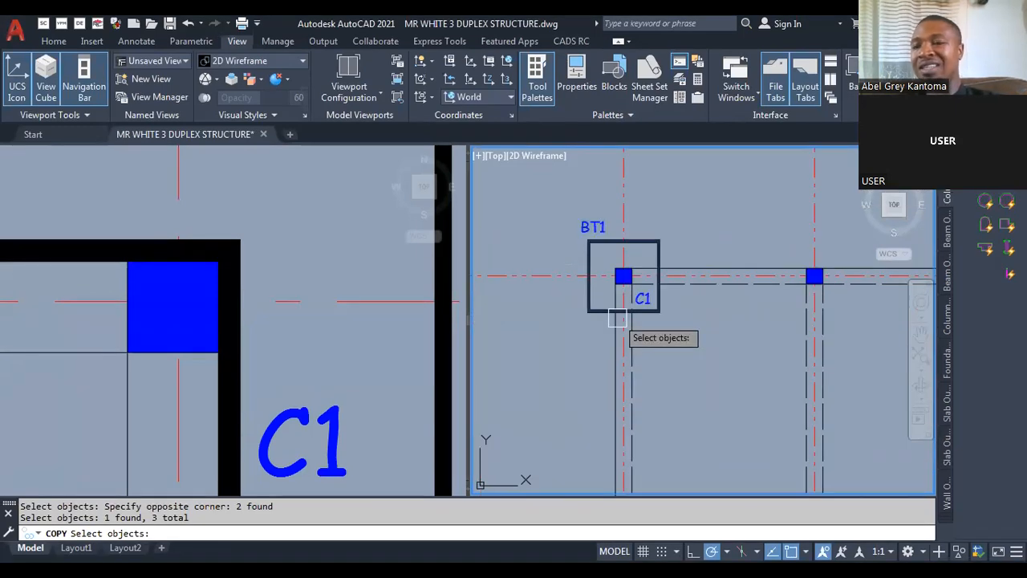
pyautogui.press('Escape')
pyautogui.press('Escape')
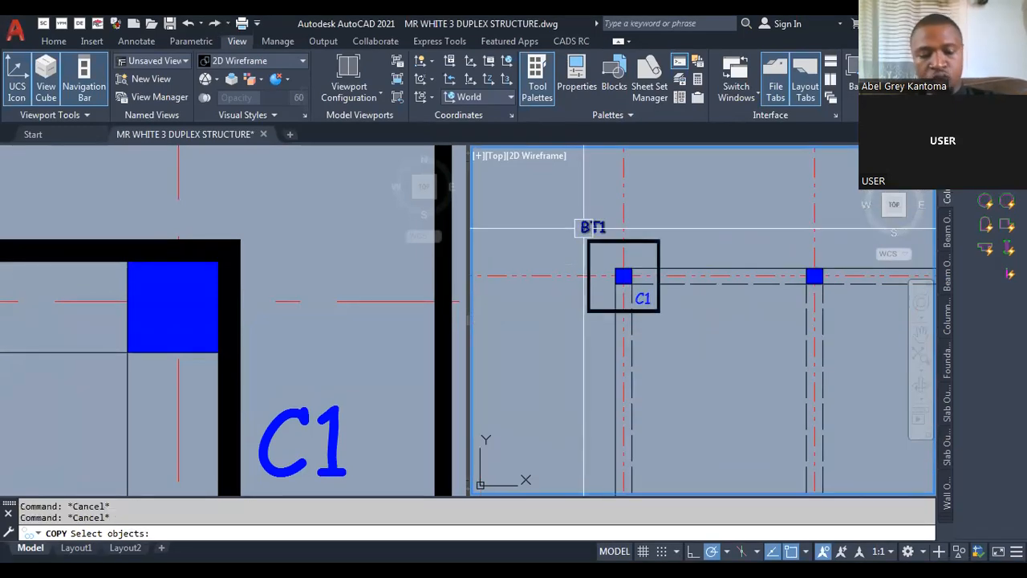
# Copy the resized corner footing with its BT1 and C1 labels onto the grid intersections of all the other columns.
pyautogui.write('co')
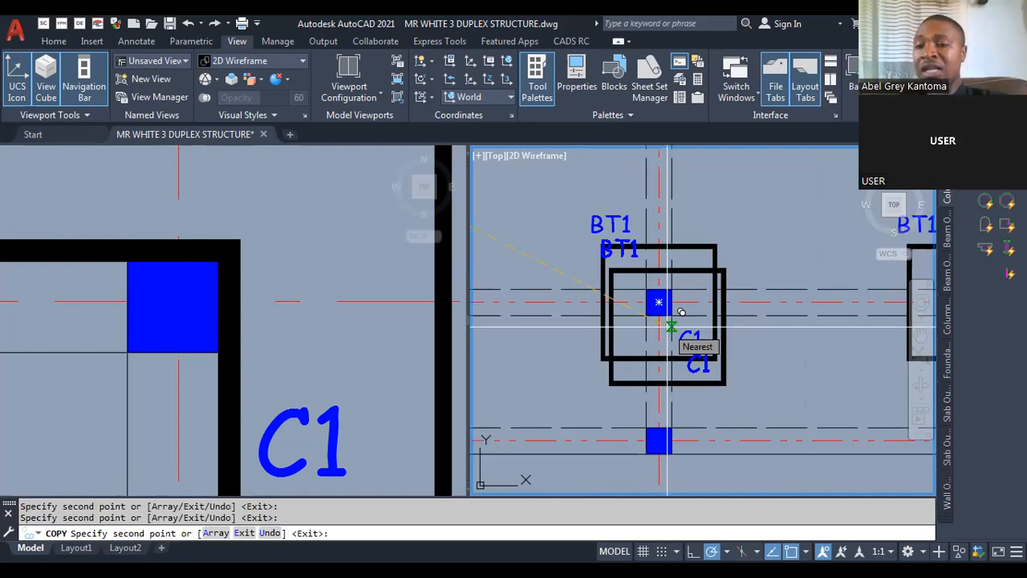
pyautogui.scroll(4, 681, 311)
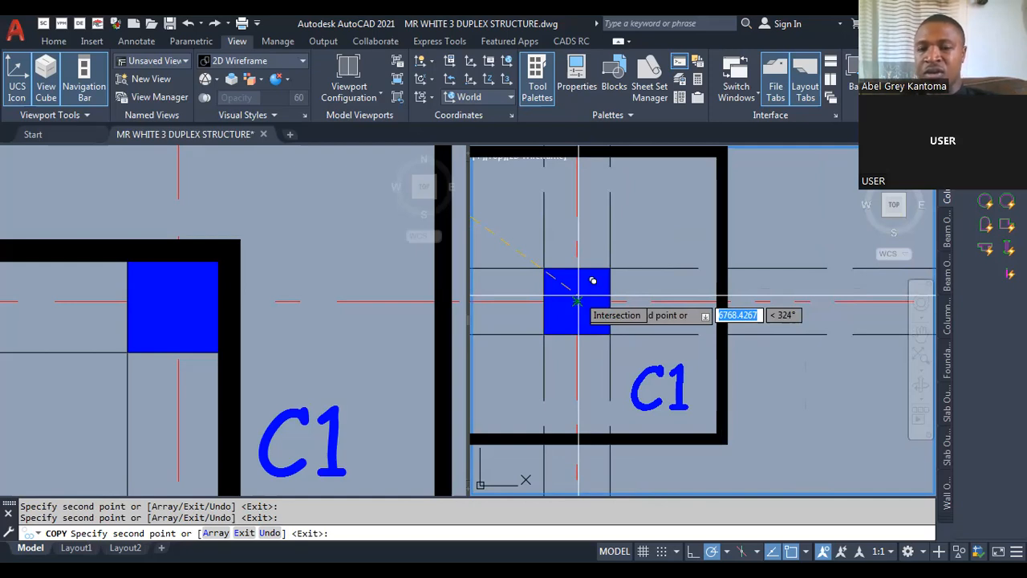
pyautogui.click(577, 295)
pyautogui.scroll(-2, 578, 295)
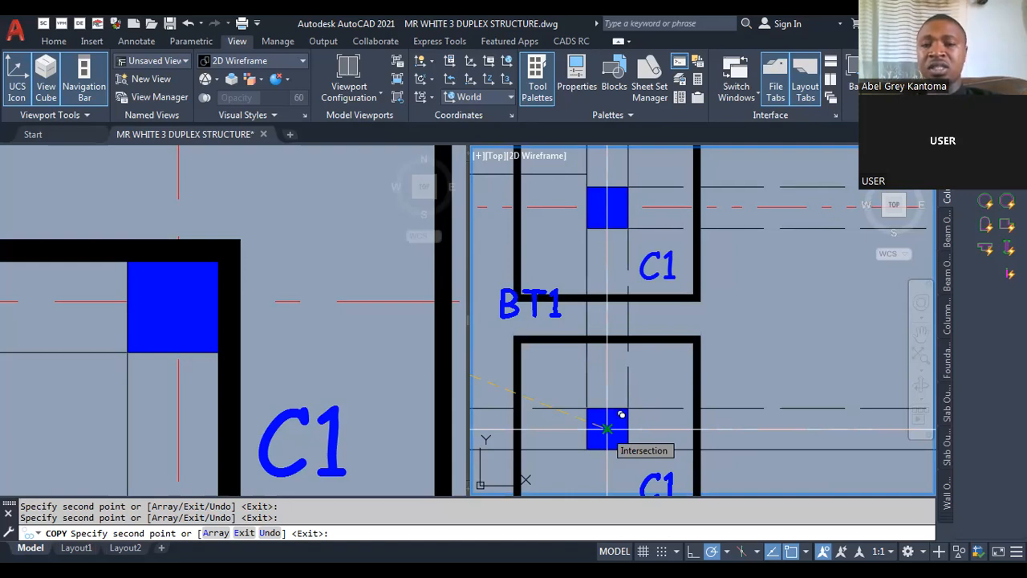
pyautogui.scroll(-10, 538, 364)
pyautogui.press('Escape')
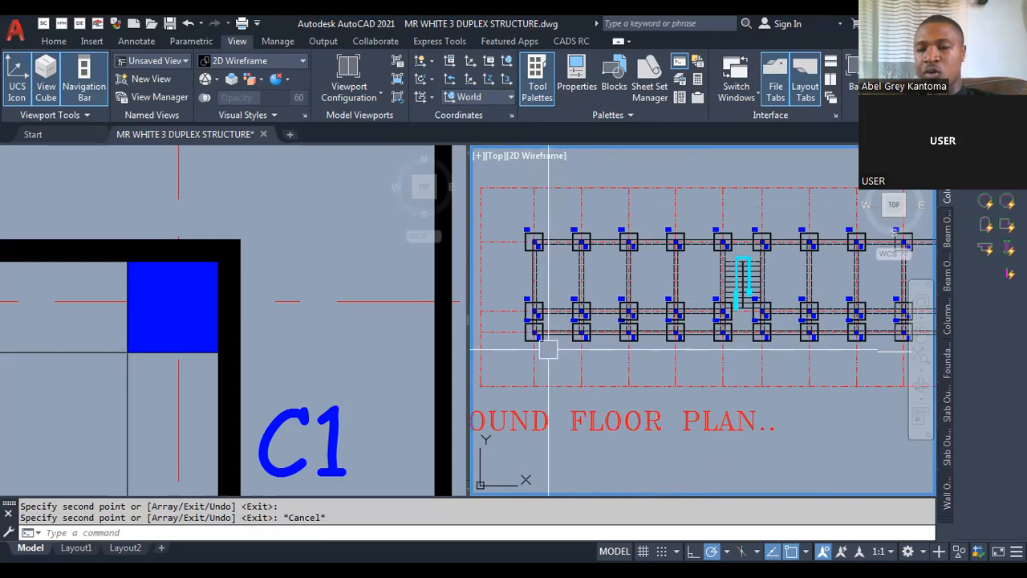
# Examine the copied footings, their labels and the wall lines running between them across the foundation layout.
pyautogui.scroll(5, 521, 285)
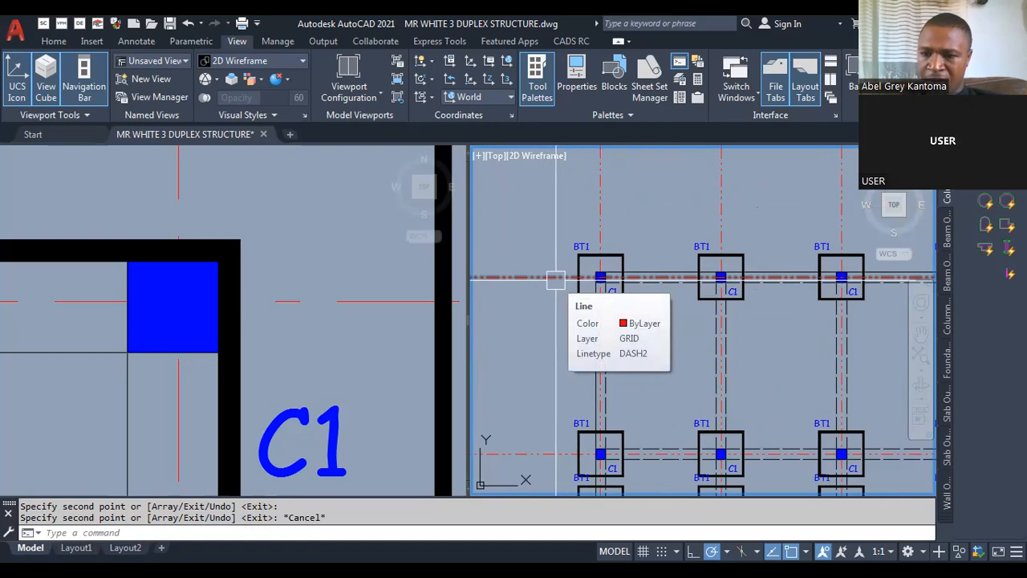
pyautogui.scroll(2, 656, 271)
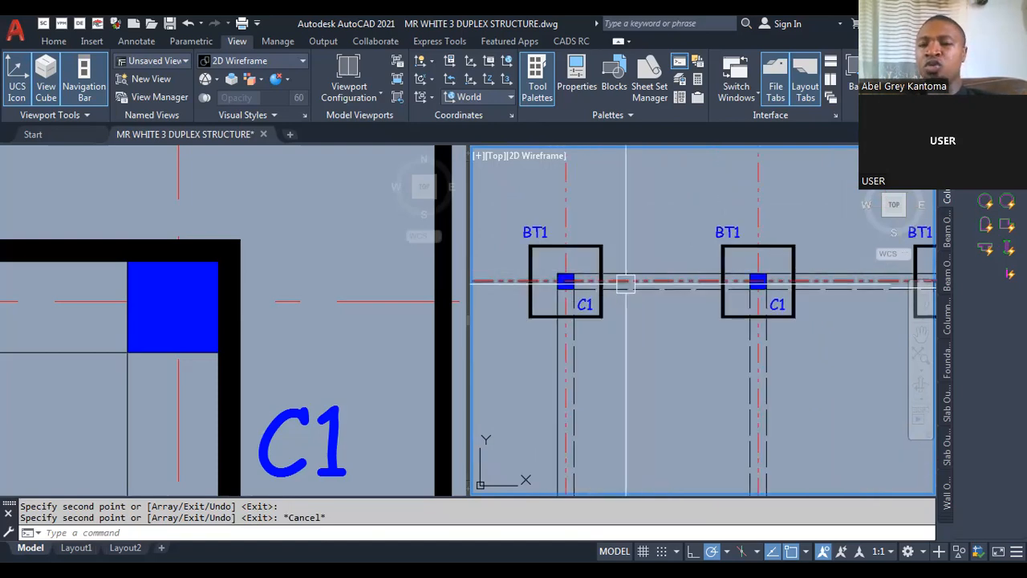
pyautogui.scroll(-3, 632, 289)
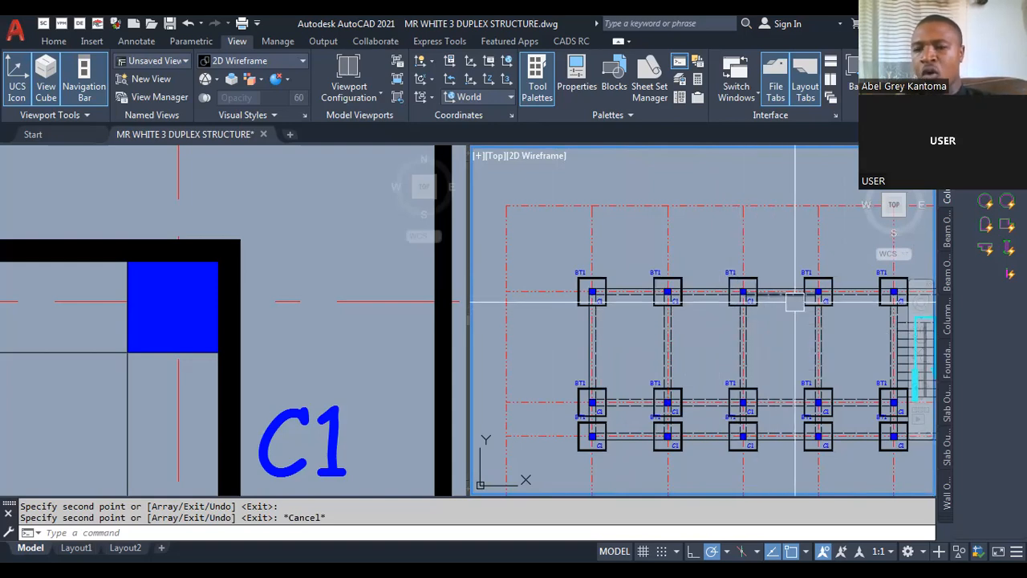
pyautogui.scroll(2, 794, 302)
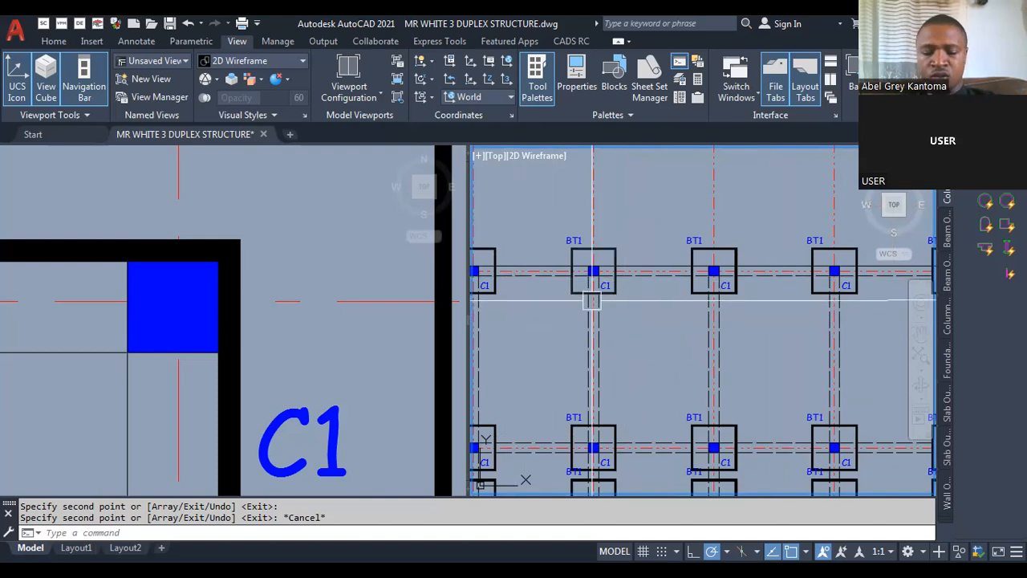
pyautogui.scroll(-2, 514, 298)
pyautogui.scroll(3, 550, 313)
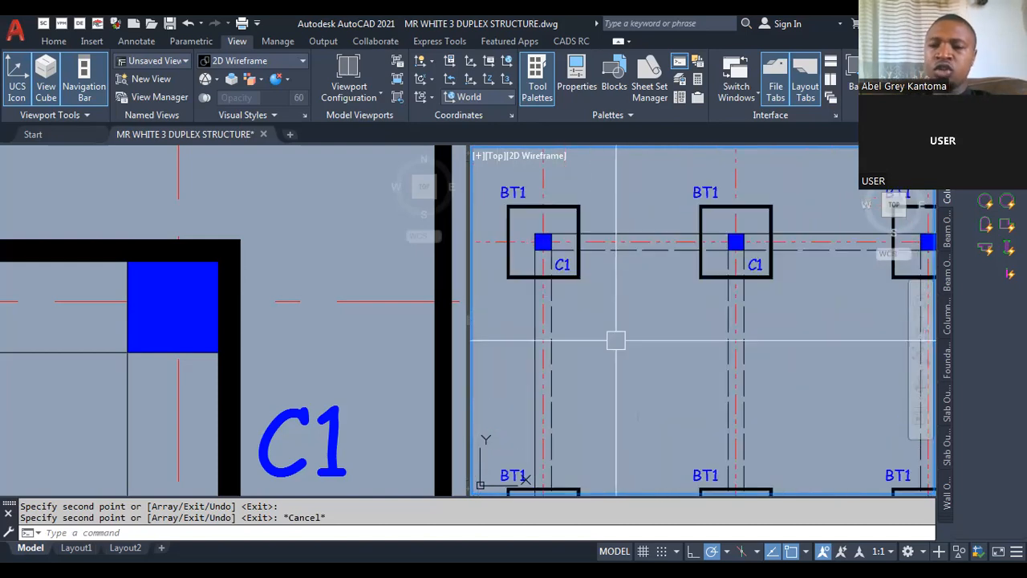
# Draw a multiline with zero justification and scale 670 between two neighbouring footings on the upper grid row.
pyautogui.write('ML')
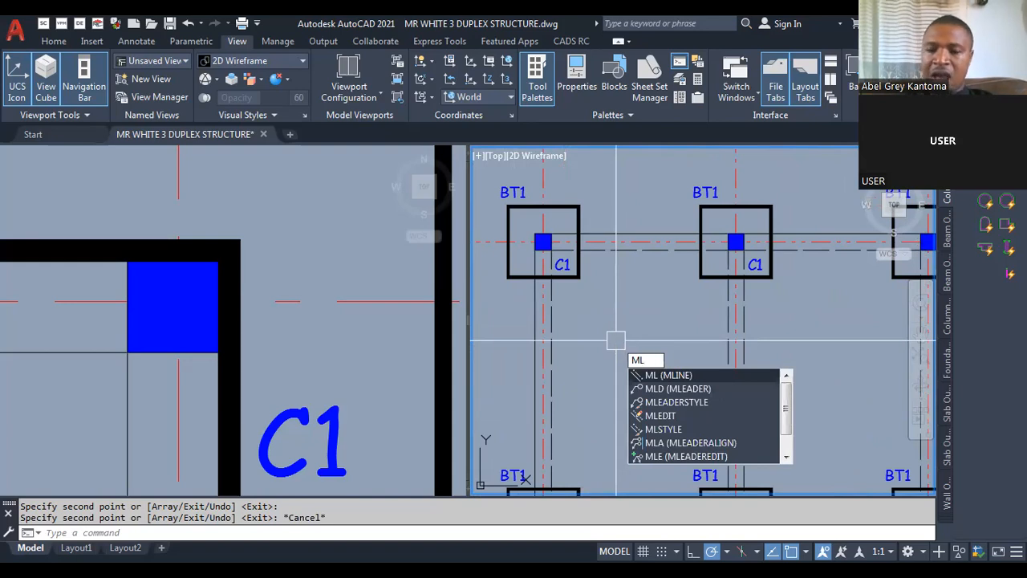
pyautogui.press('Return')
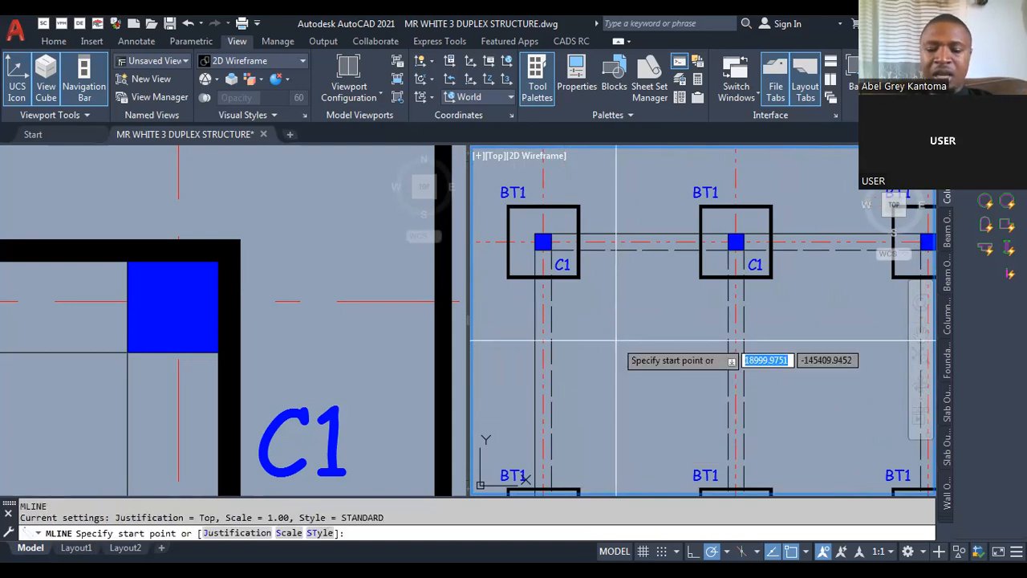
pyautogui.write('j')
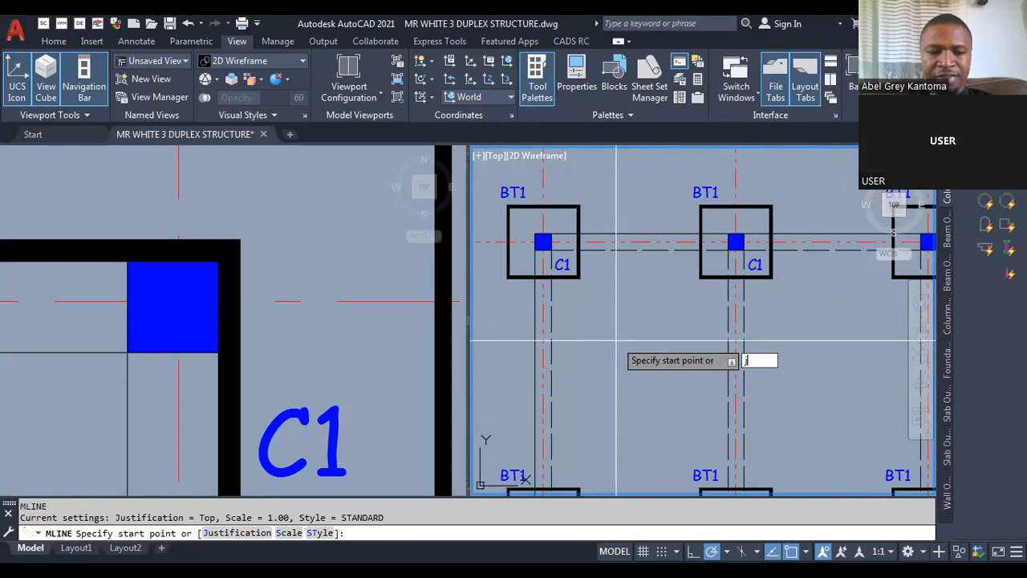
pyautogui.press('Return')
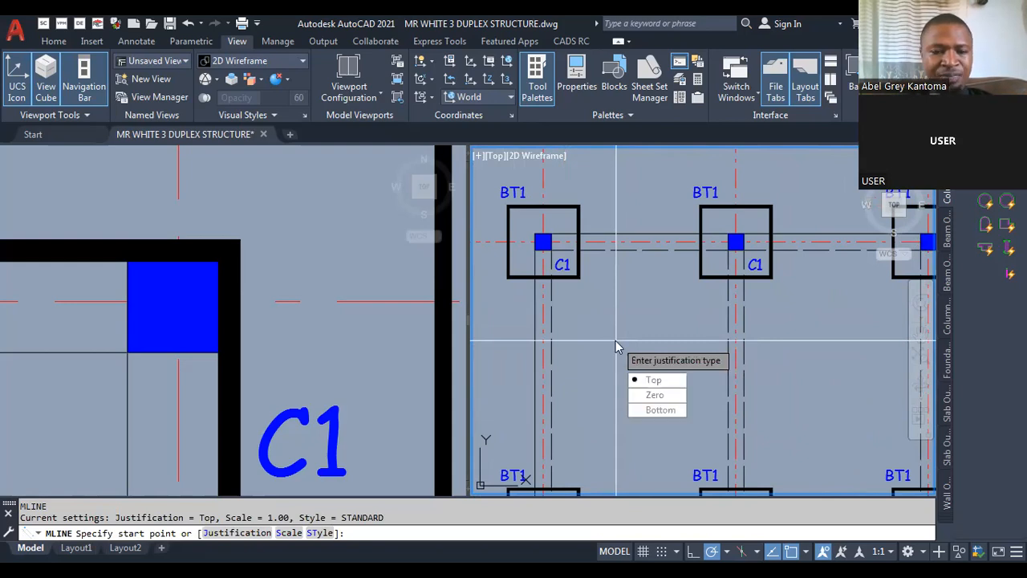
pyautogui.write('z')
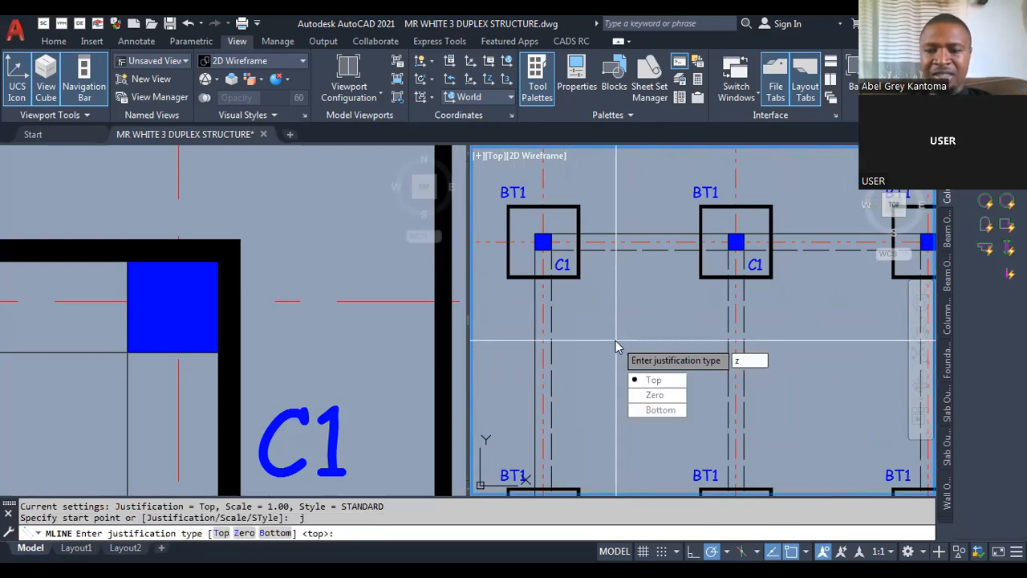
pyautogui.press('Return')
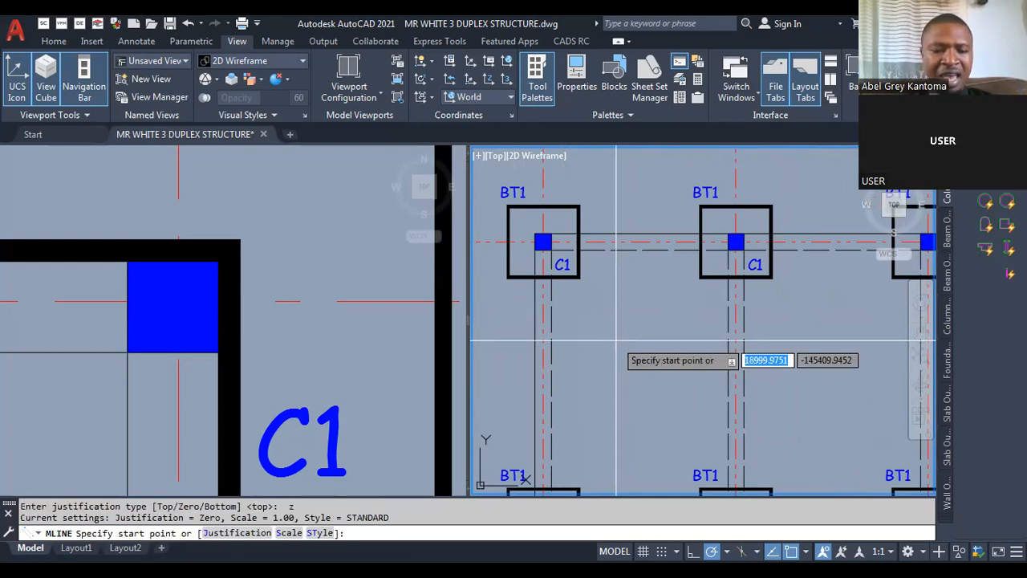
pyautogui.write('s')
pyautogui.press('Return')
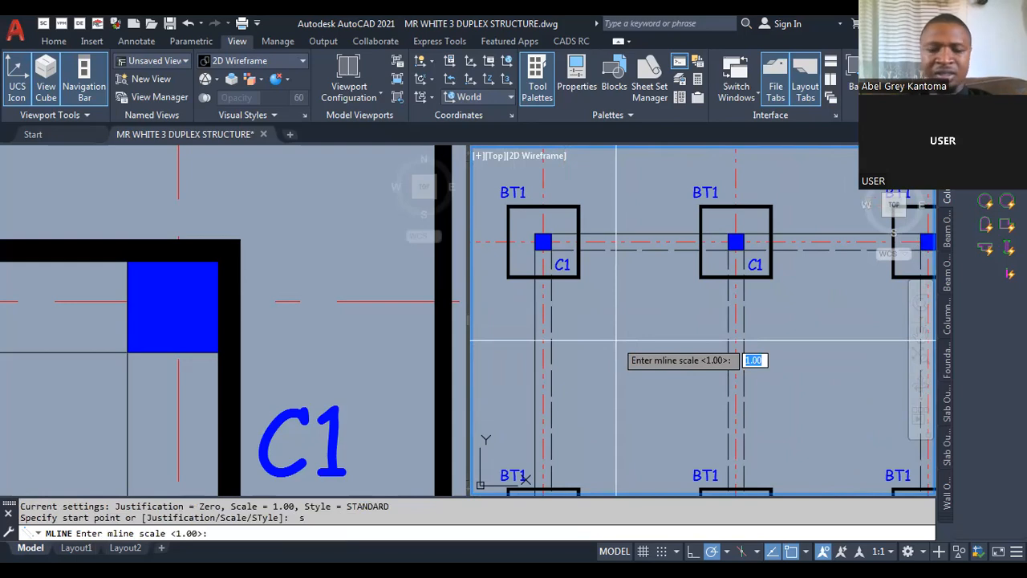
pyautogui.press('BackSpace')
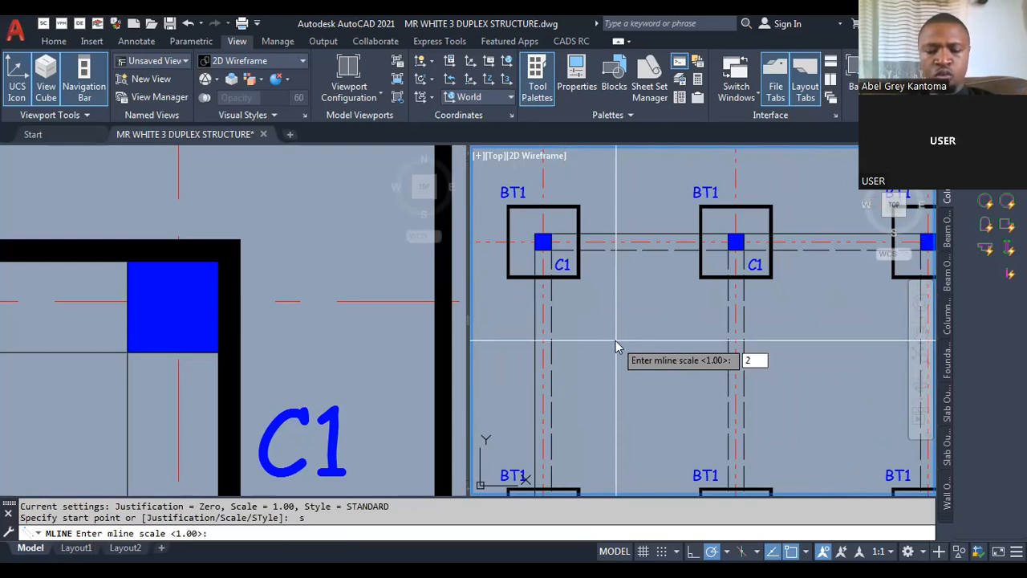
pyautogui.write('679')
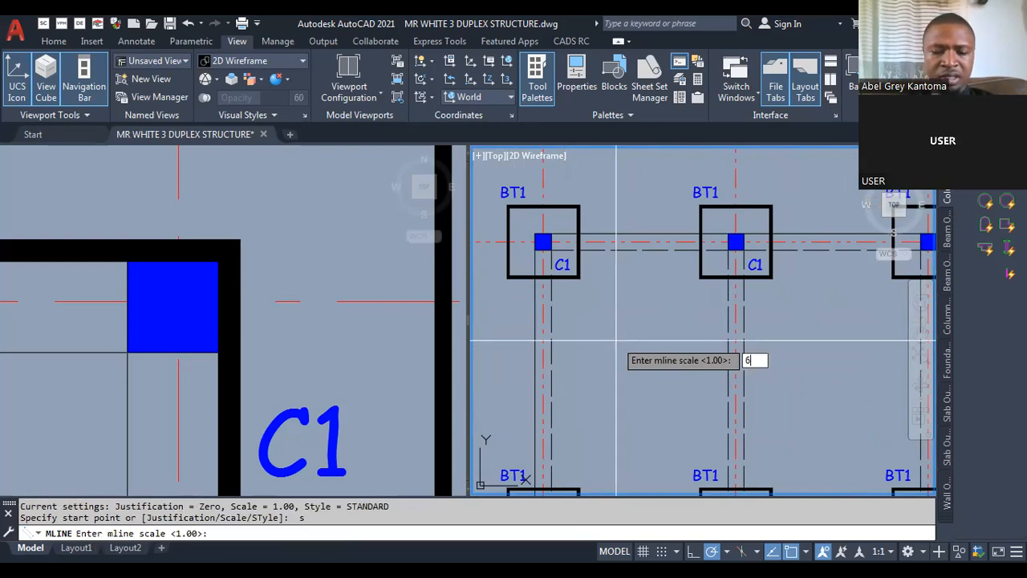
pyautogui.press('BackSpace')
pyautogui.write('0')
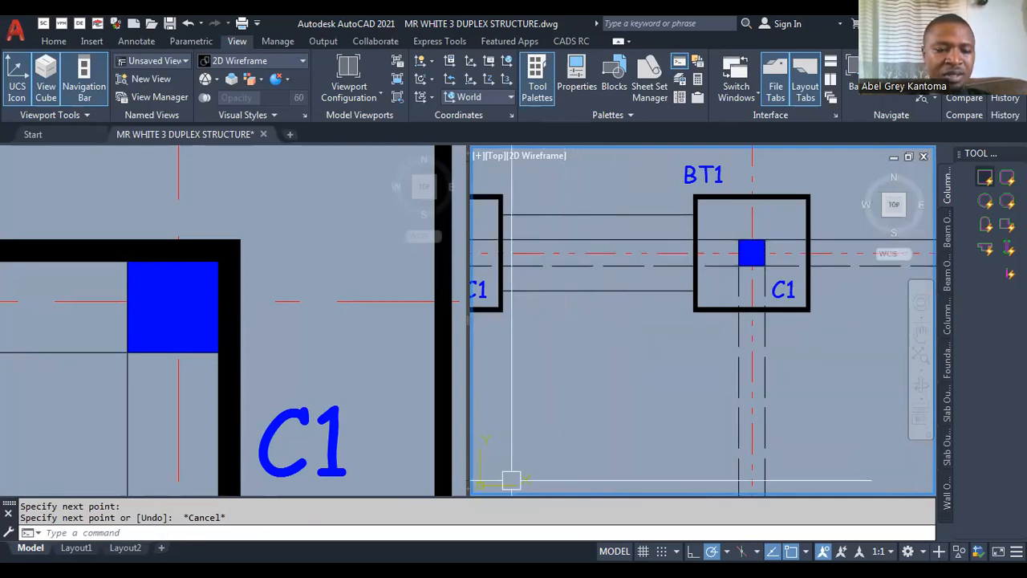
pyautogui.press('super')
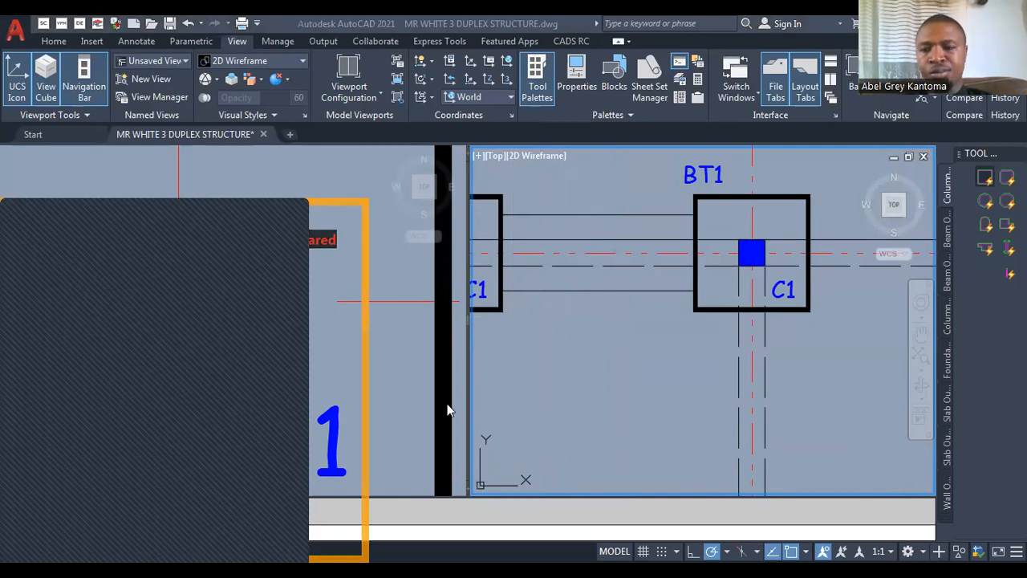
pyautogui.click(53, 338)
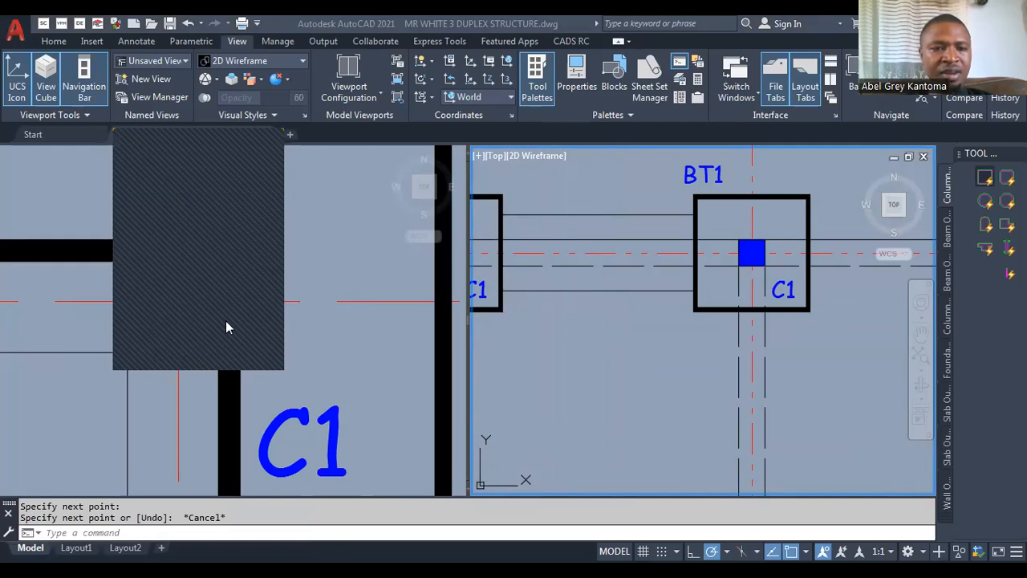
pyautogui.click(215, 146)
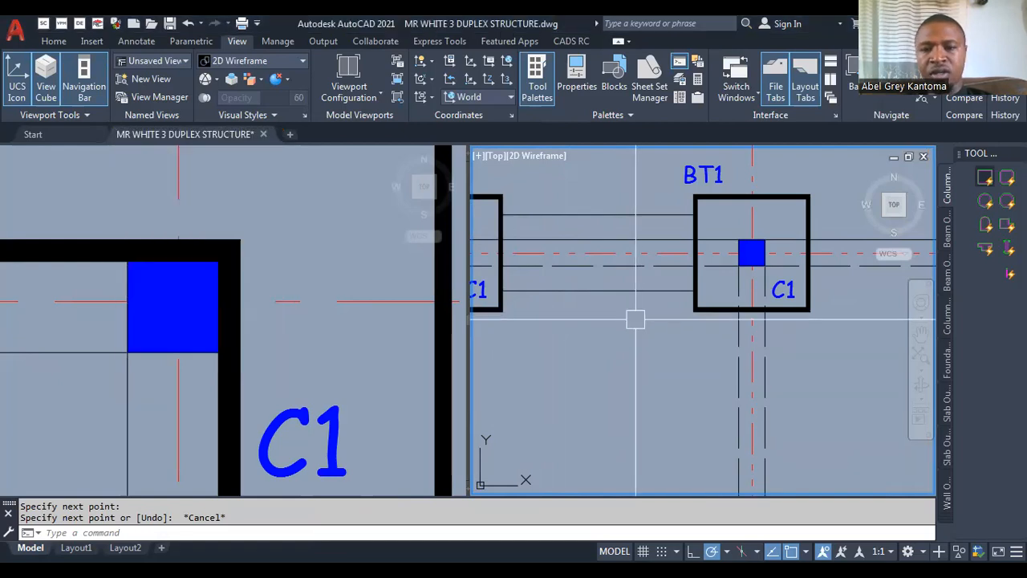
# Draw a multiline with zero justification and scale 690 between two neighbouring footings on the upper grid row.
pyautogui.write('ml')
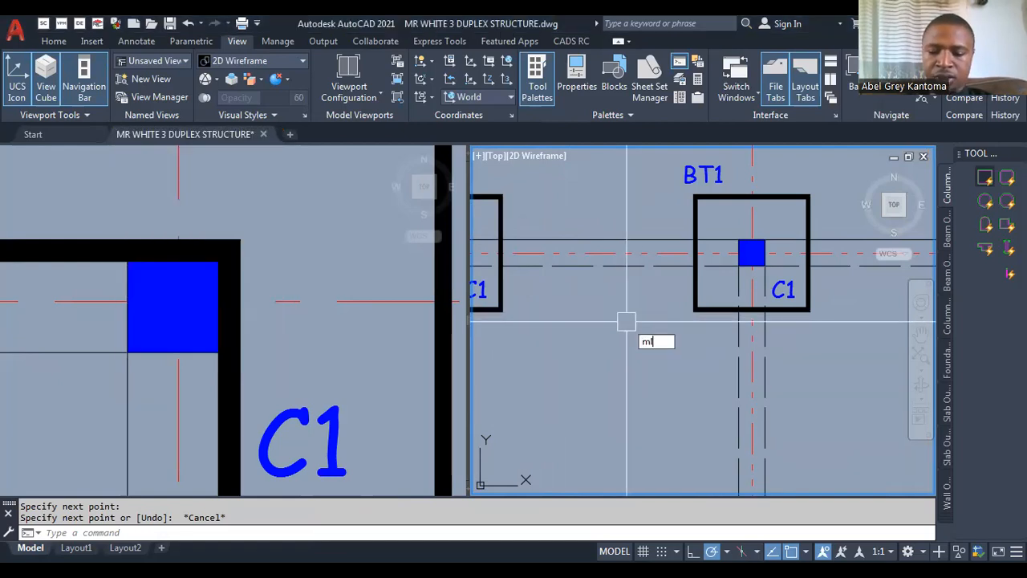
pyautogui.press('Return')
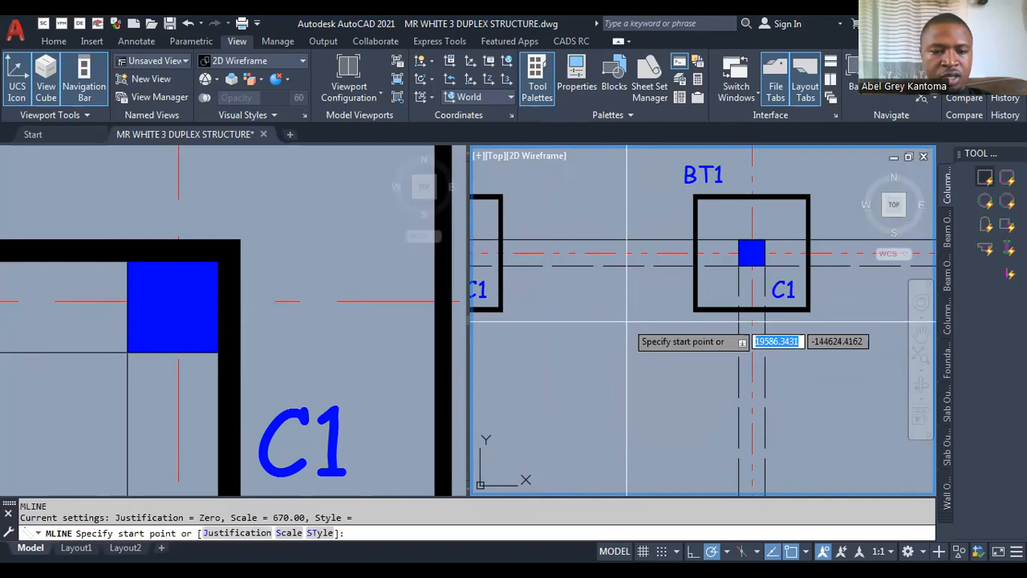
pyautogui.write('j')
pyautogui.press('Return')
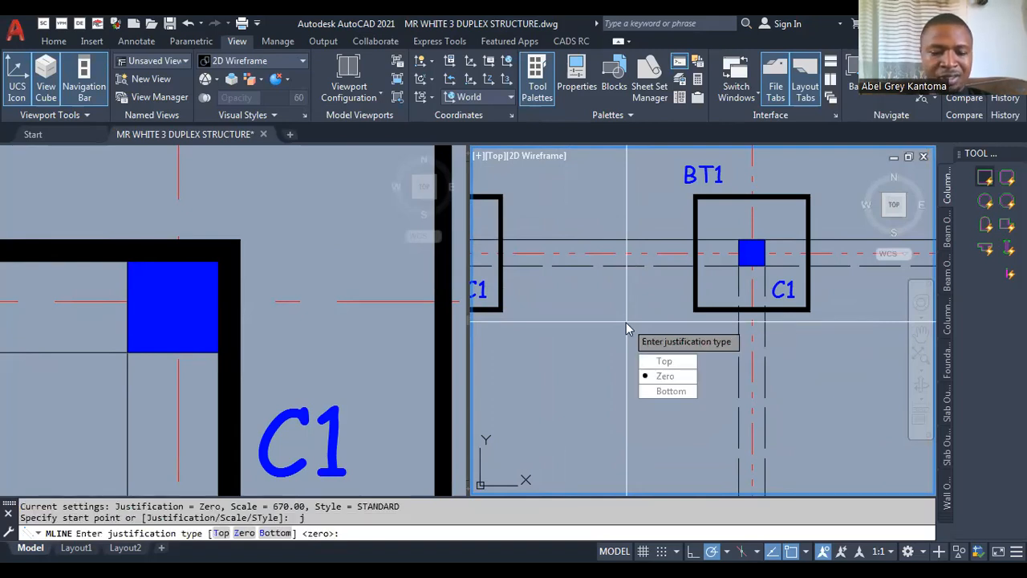
pyautogui.write('z')
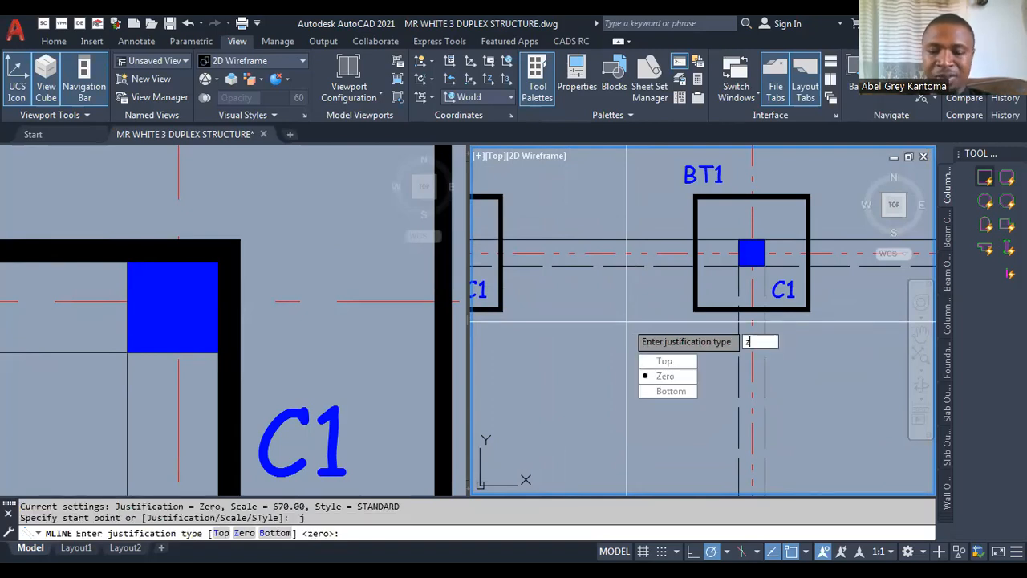
pyautogui.press('Return')
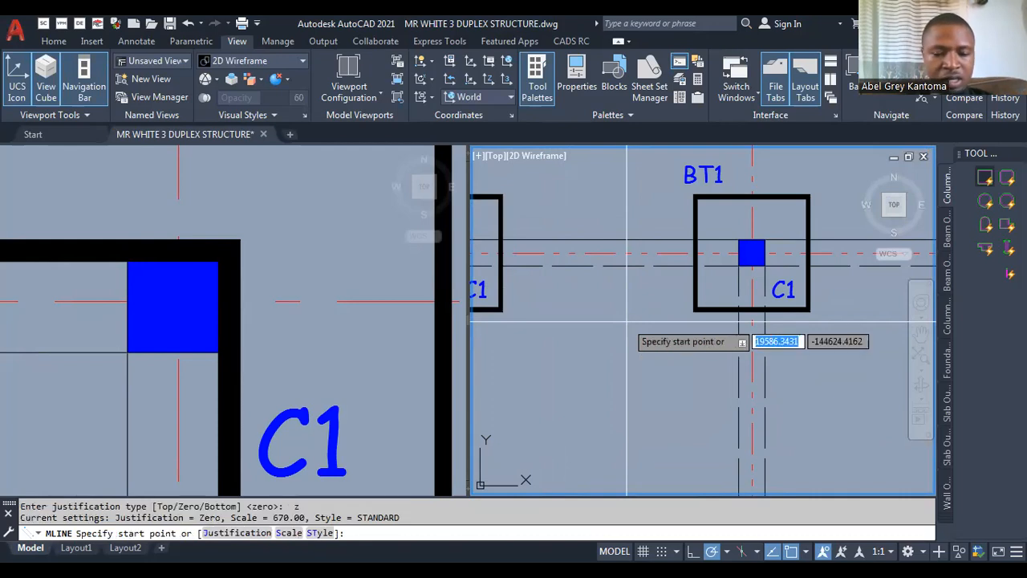
pyautogui.write('s')
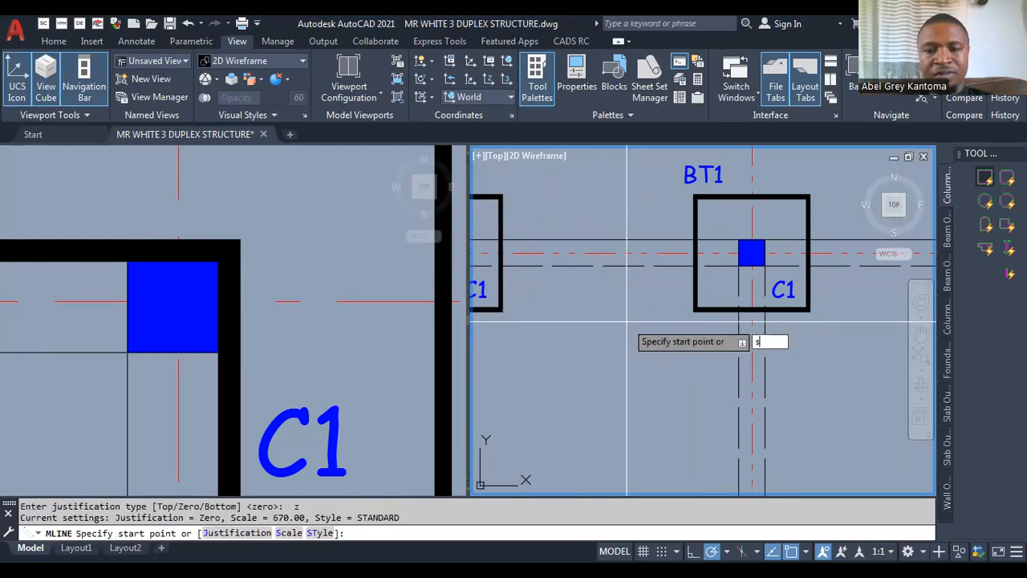
pyautogui.press('Return')
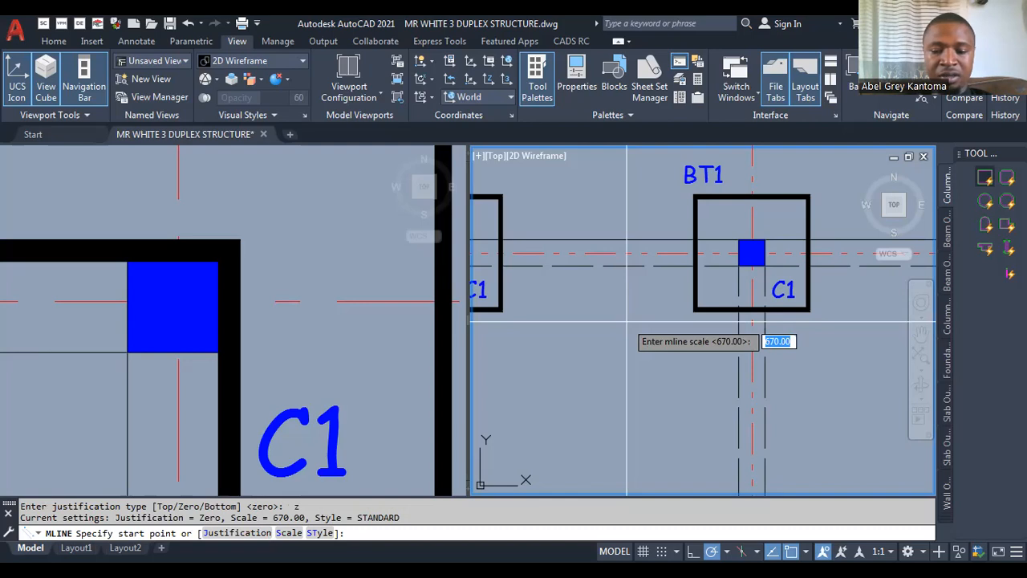
pyautogui.write('690')
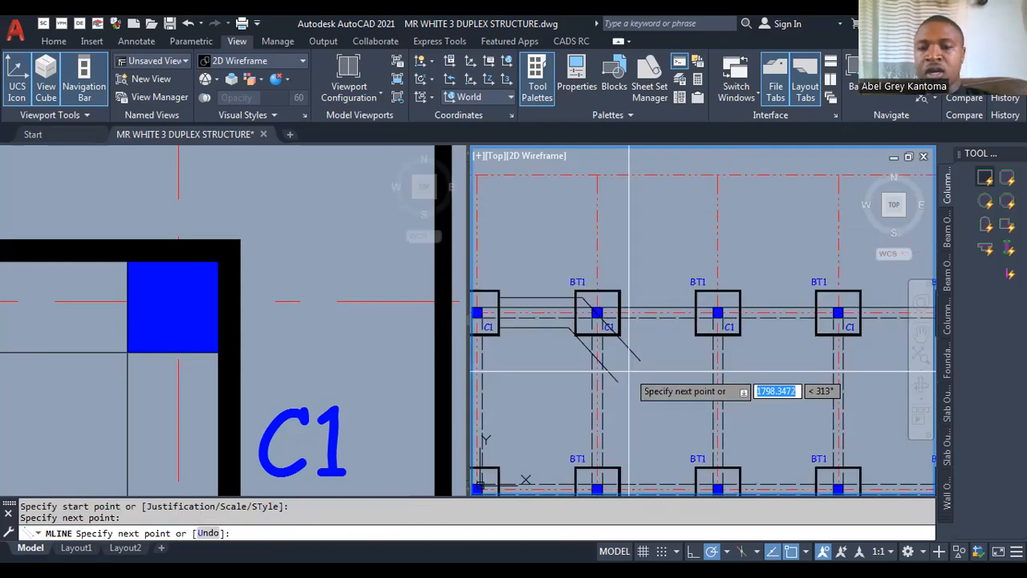
pyautogui.press('Return')
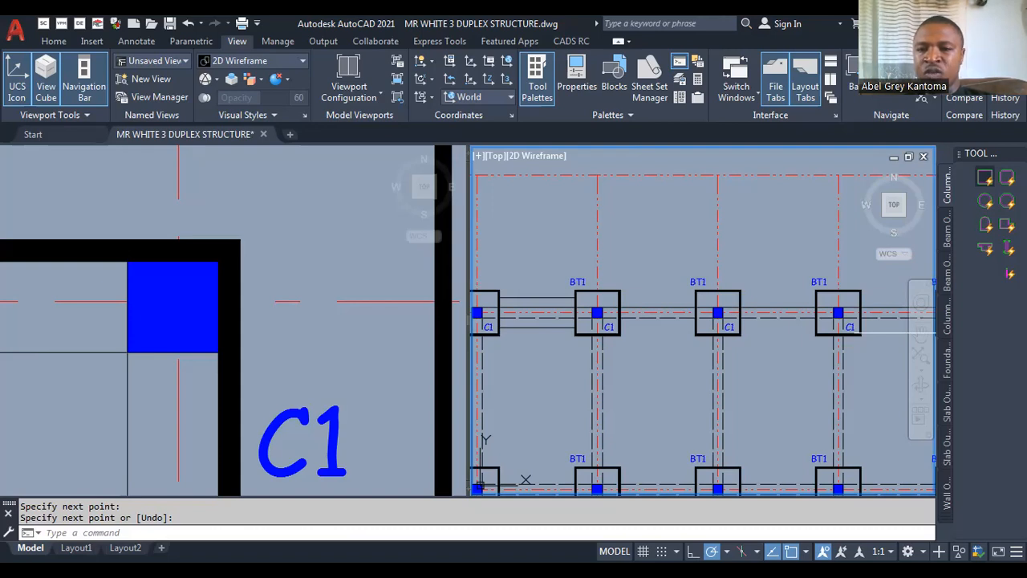
# Draw 690-scale multilines along the remaining upper-row bays and down the vertical grid lines between the upper and middle footings, including beside the stairs.
pyautogui.moveTo(897, 333); pyautogui.dragTo(549, 251, button='middle')
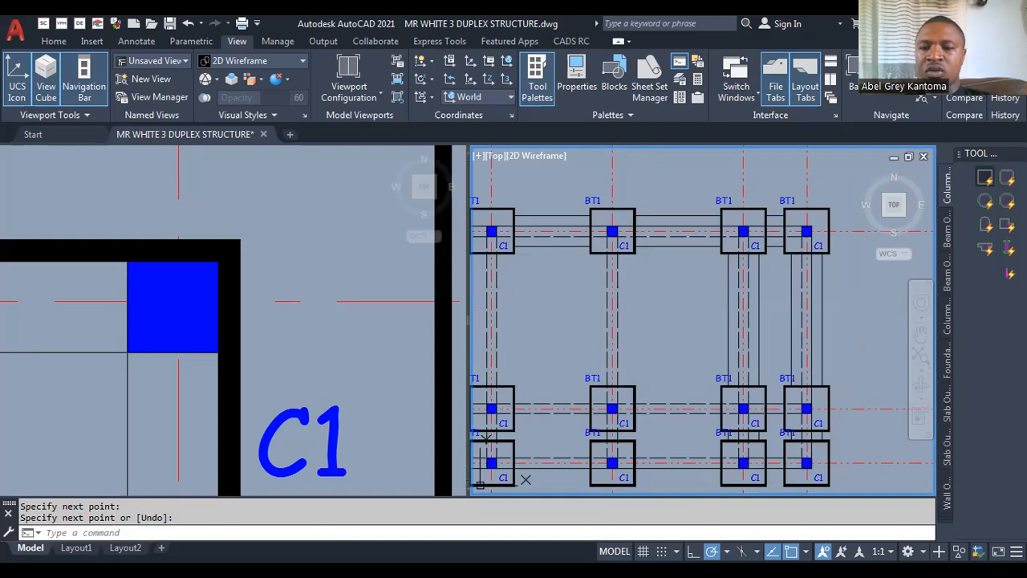
pyautogui.scroll(2, 549, 241)
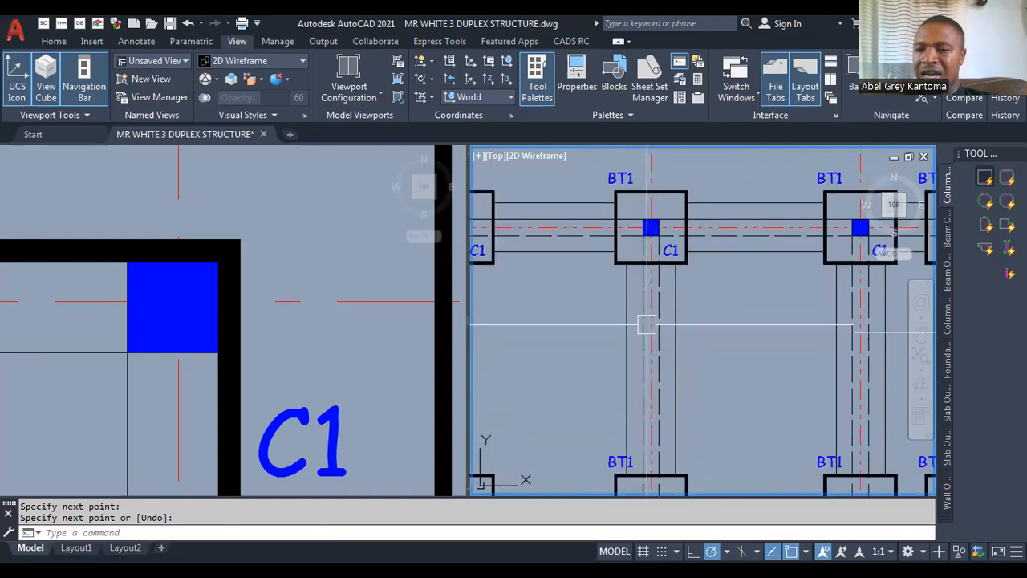
pyautogui.scroll(-4, 486, 336)
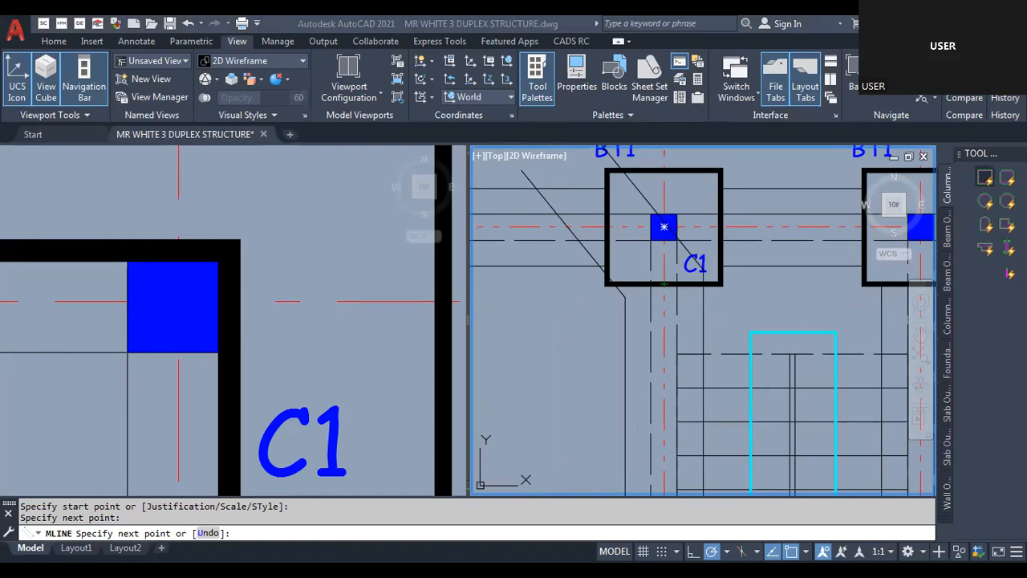
pyautogui.press('Return')
pyautogui.scroll(-2, 702, 321)
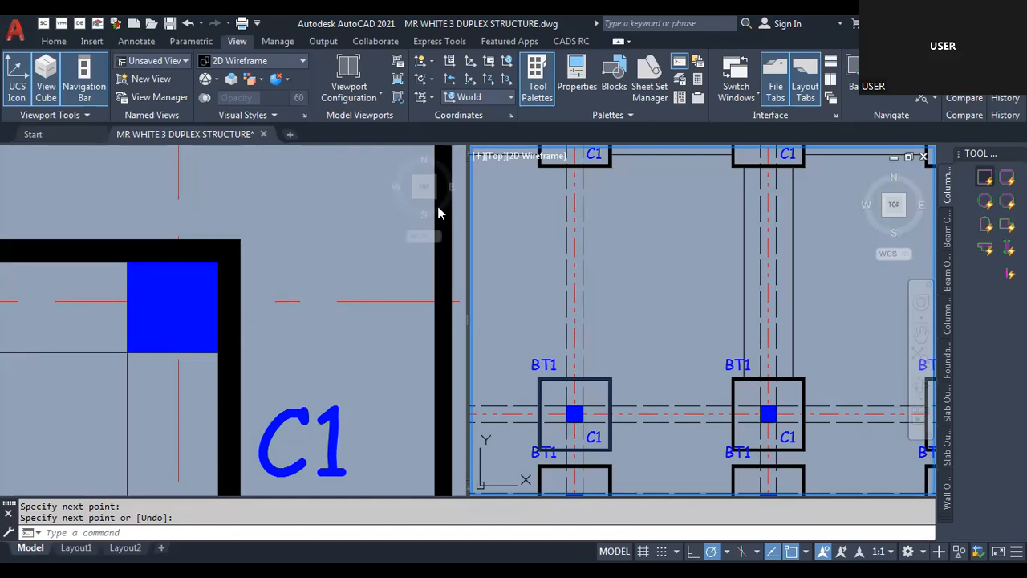
pyautogui.scroll(-2, 686, 356)
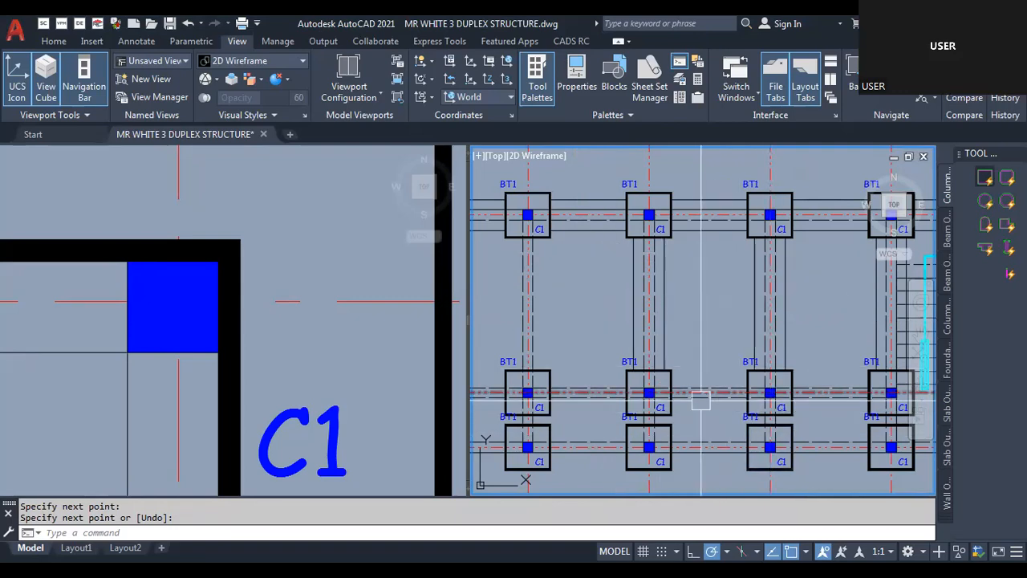
# Complete the vertical strip foundations at the plan's left end with multilines from the upper footings to the footings below.
pyautogui.scroll(-4, 545, 369)
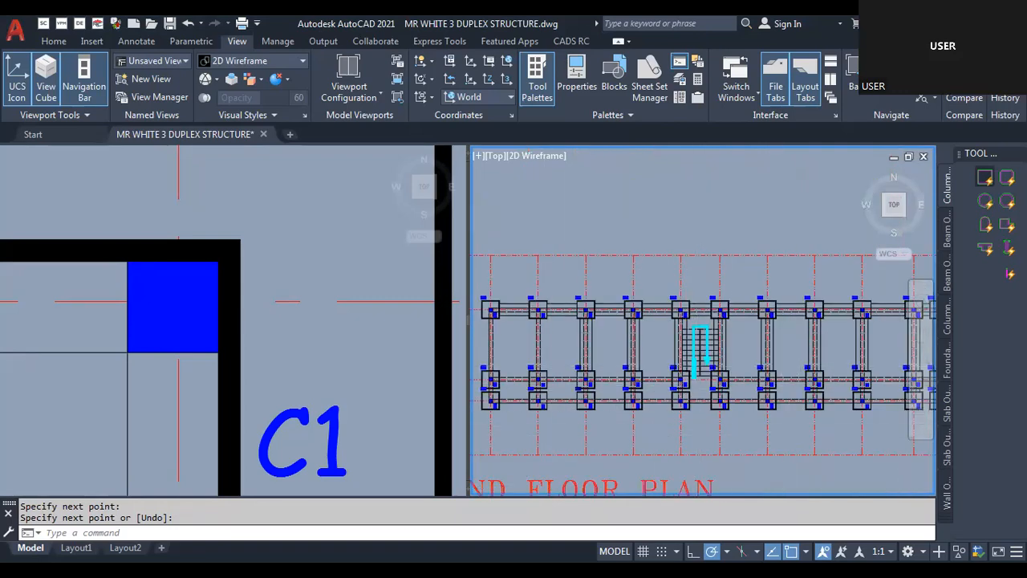
pyautogui.scroll(2, 790, 368)
pyautogui.scroll(-2, 786, 381)
pyautogui.moveTo(783, 371); pyautogui.dragTo(846, 376, button='middle')
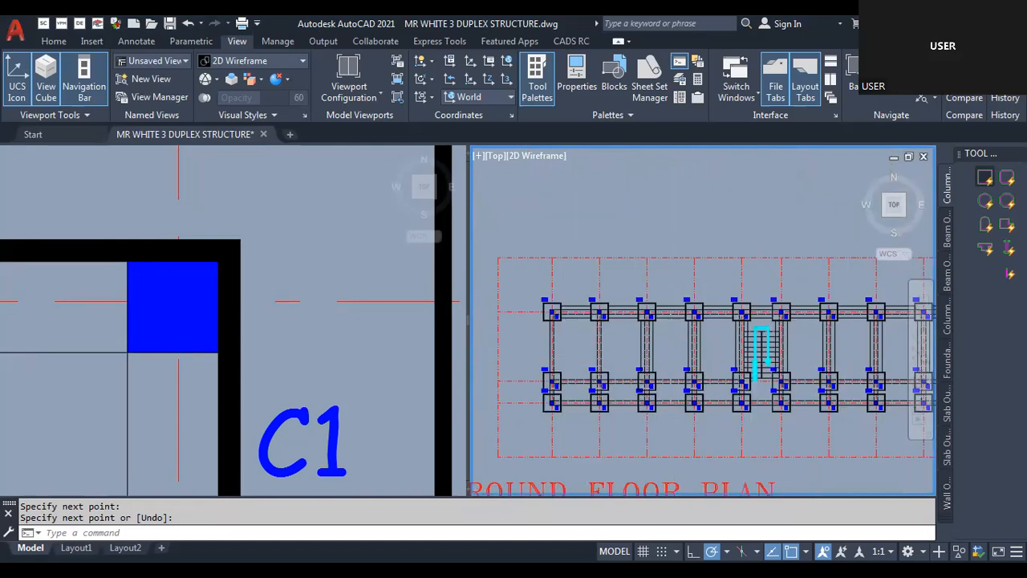
pyautogui.scroll(2, 678, 350)
pyautogui.write('ML')
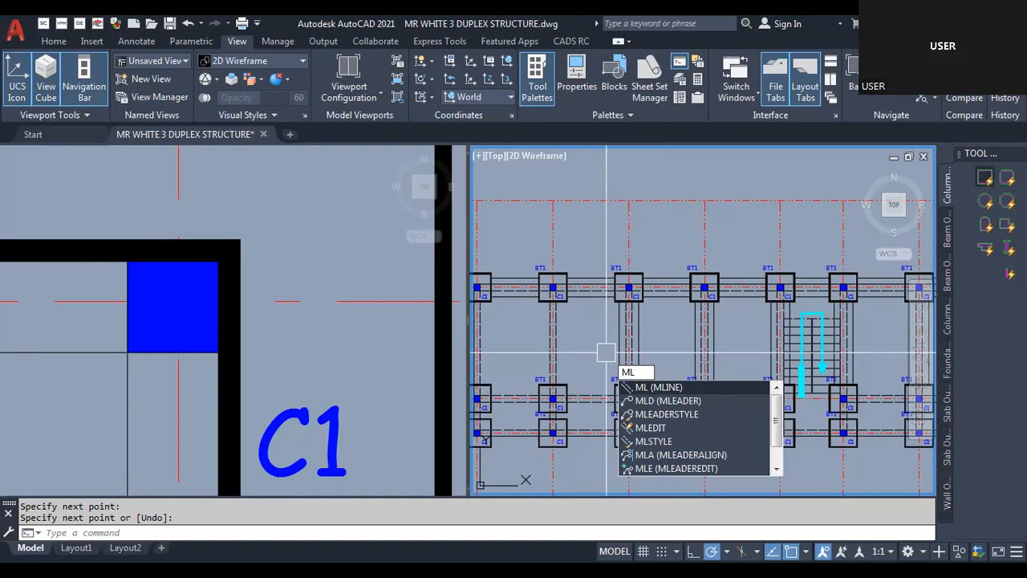
pyautogui.scroll(2, 551, 331)
pyautogui.moveTo(552, 331); pyautogui.dragTo(498, 201, button='middle')
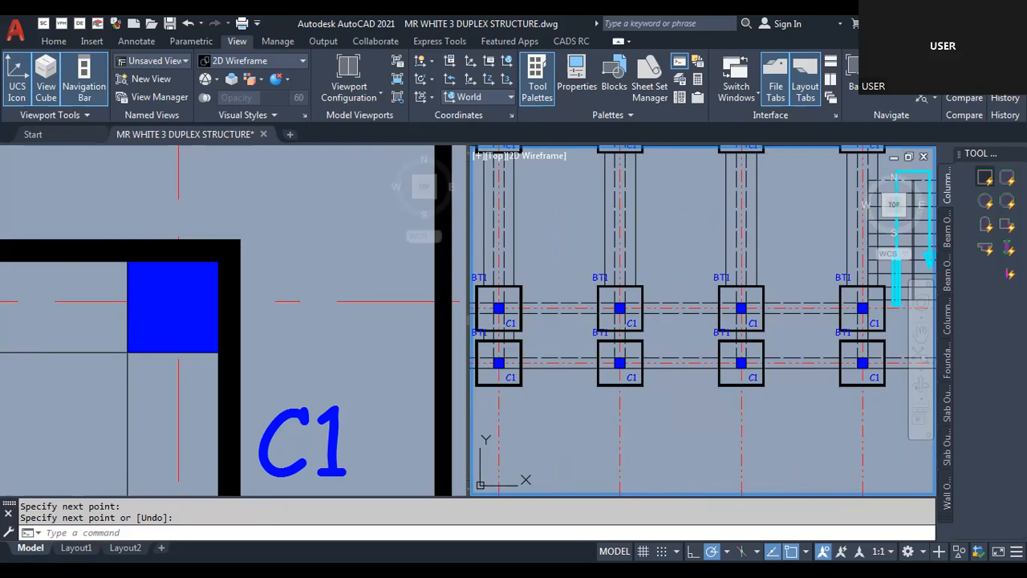
# Draw multilines between the middle-row footings and across the first bay of the lowest row.
pyautogui.press('Return')
pyautogui.press('Escape')
pyautogui.scroll(-6, 532, 337)
pyautogui.scroll(6, 479, 329)
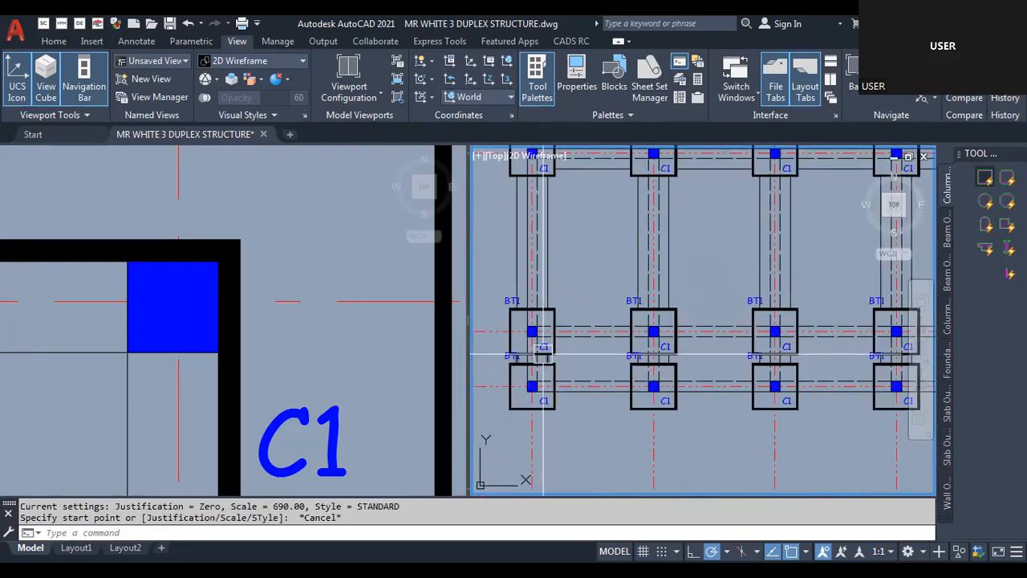
pyautogui.write('ml')
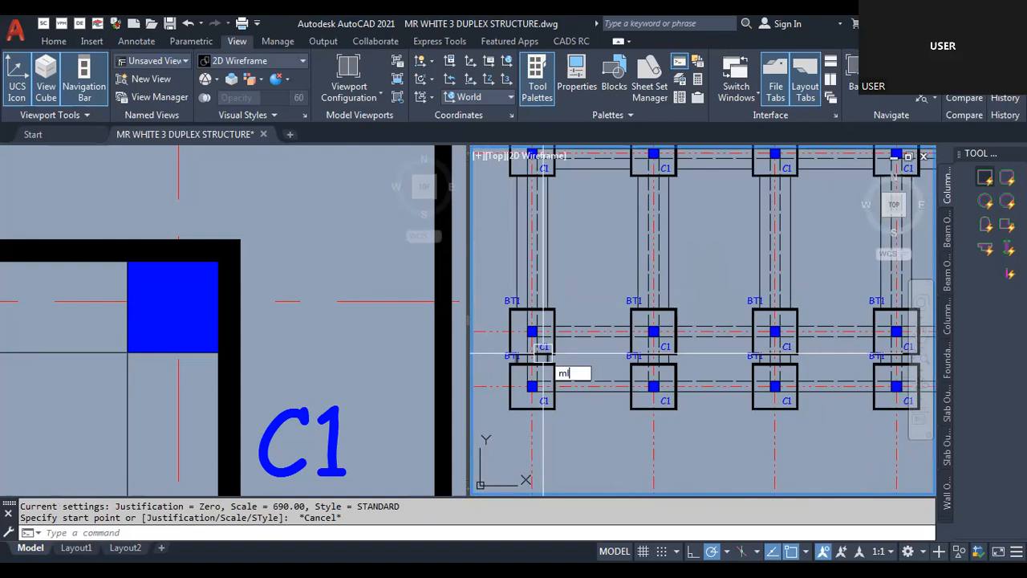
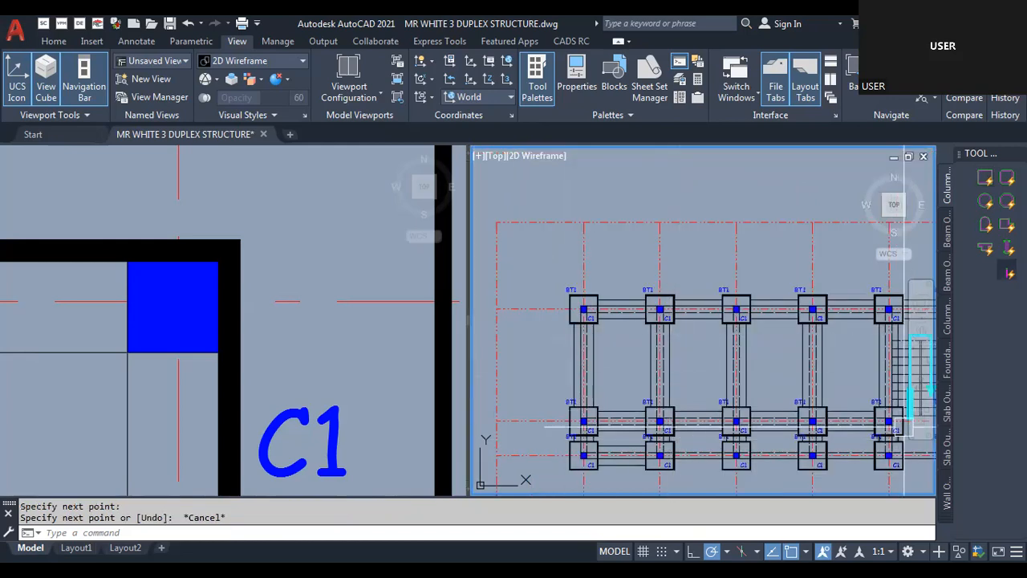
pyautogui.click(275, 332)
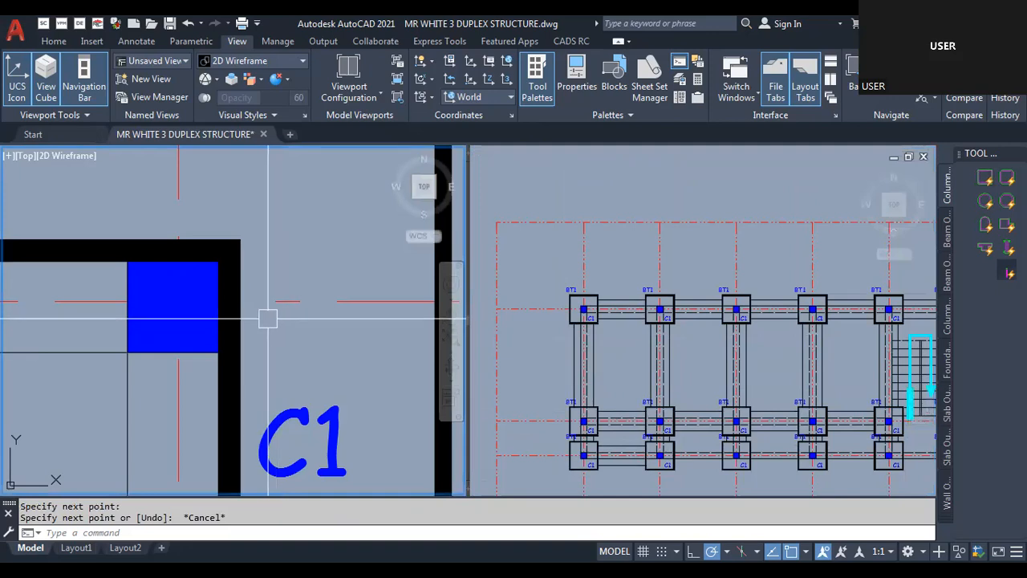
# Copy the hatched mesh symbol and its B.R.C MESH A142 label from the reference layout into the ground floor plan's room bays.
pyautogui.scroll(-8, 273, 317)
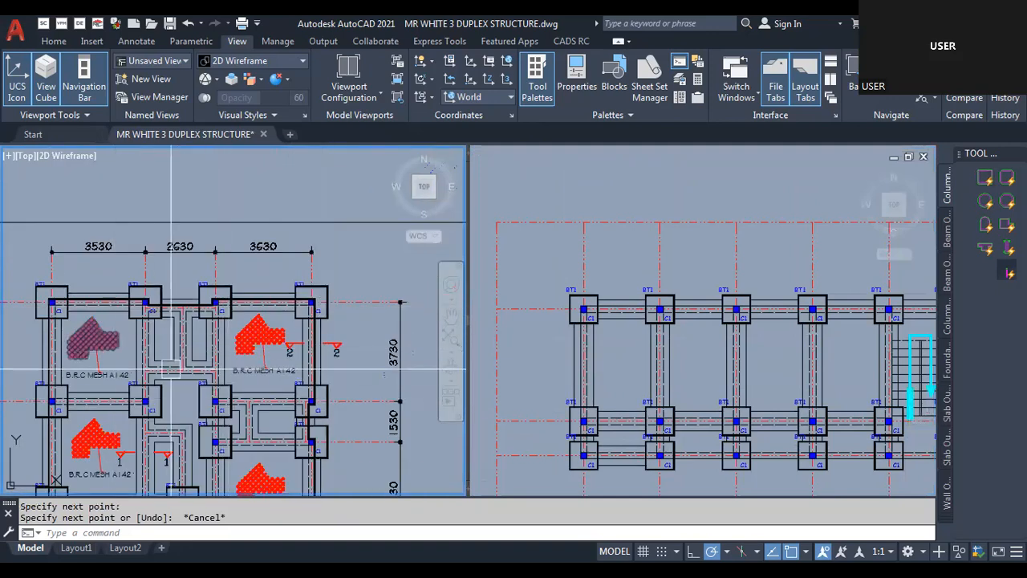
pyautogui.scroll(6, 171, 369)
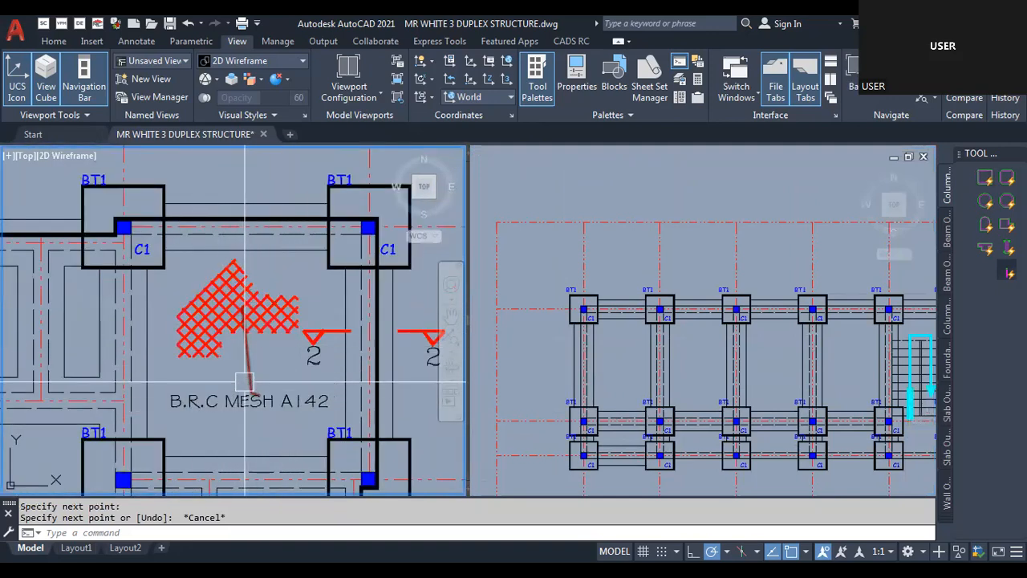
pyautogui.scroll(2, 184, 361)
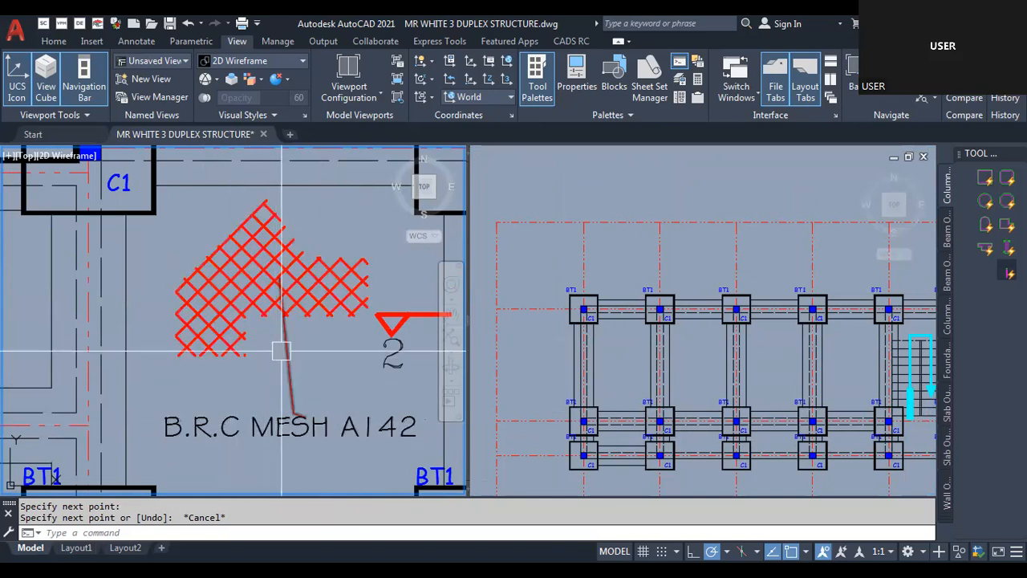
pyautogui.write('Co')
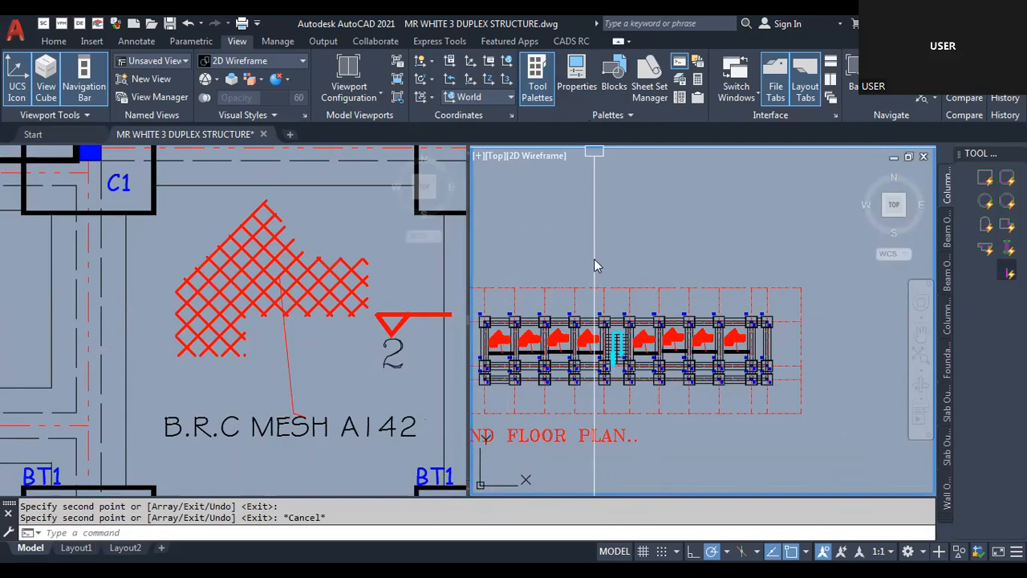
# Examine the mesh symbols, footings and strip foundations across the ground floor foundation layout.
pyautogui.scroll(-1, 586, 261)
pyautogui.scroll(4, 647, 327)
pyautogui.scroll(-2, 647, 326)
pyautogui.scroll(8, 564, 381)
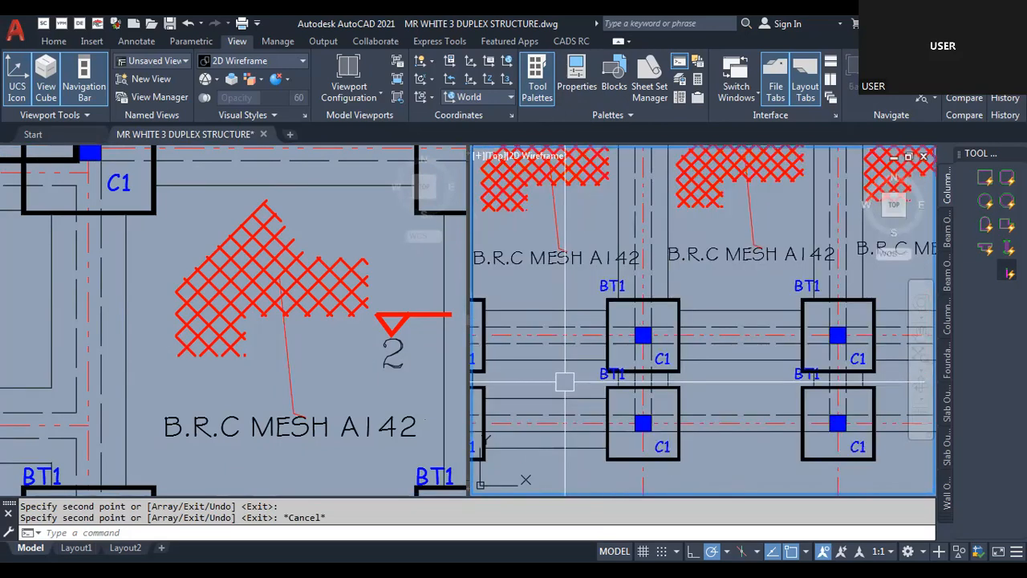
pyautogui.scroll(-5, 578, 348)
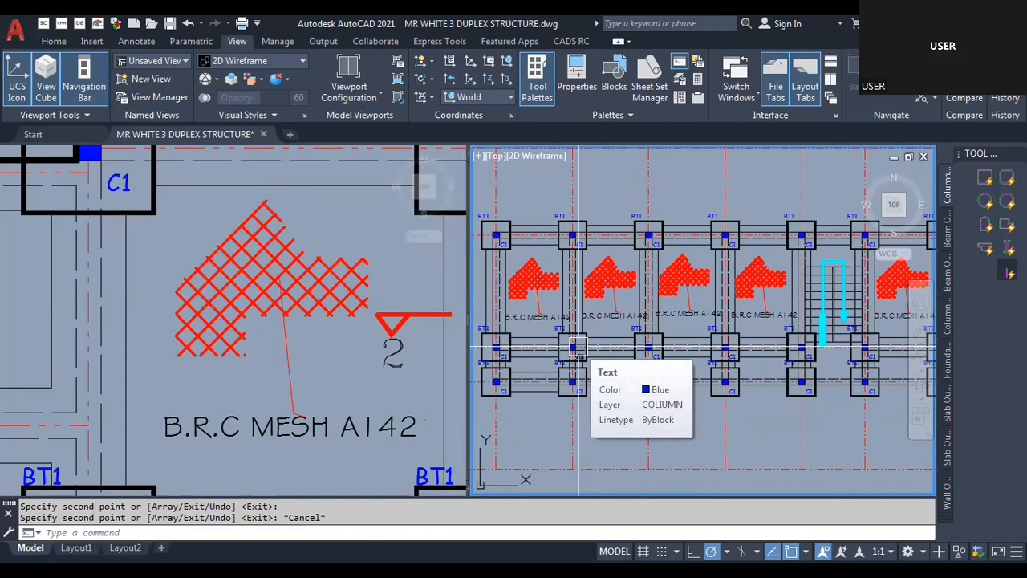
pyautogui.scroll(-4, 744, 404)
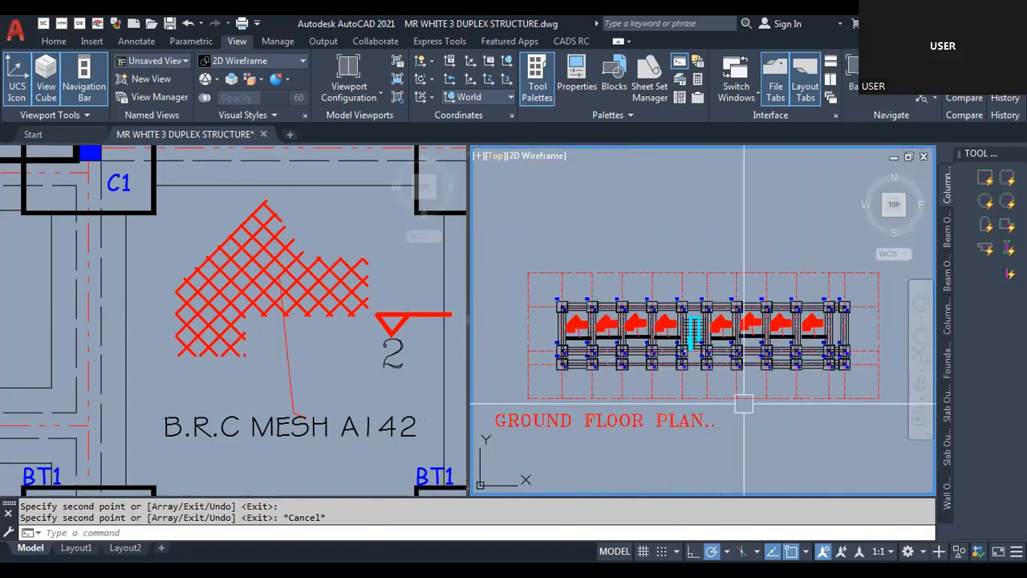
pyautogui.scroll(-4, 633, 349)
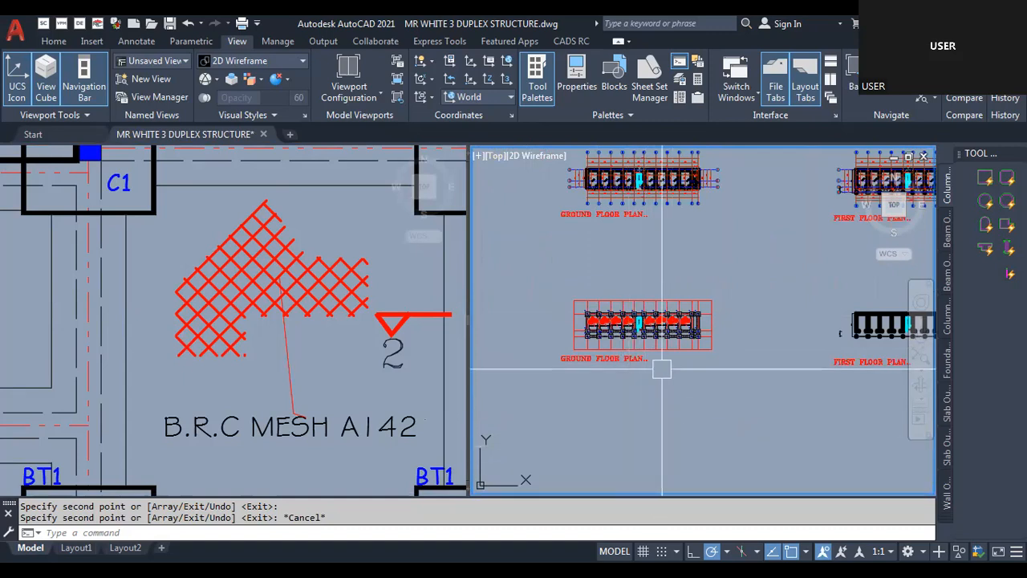
pyautogui.scroll(3, 661, 369)
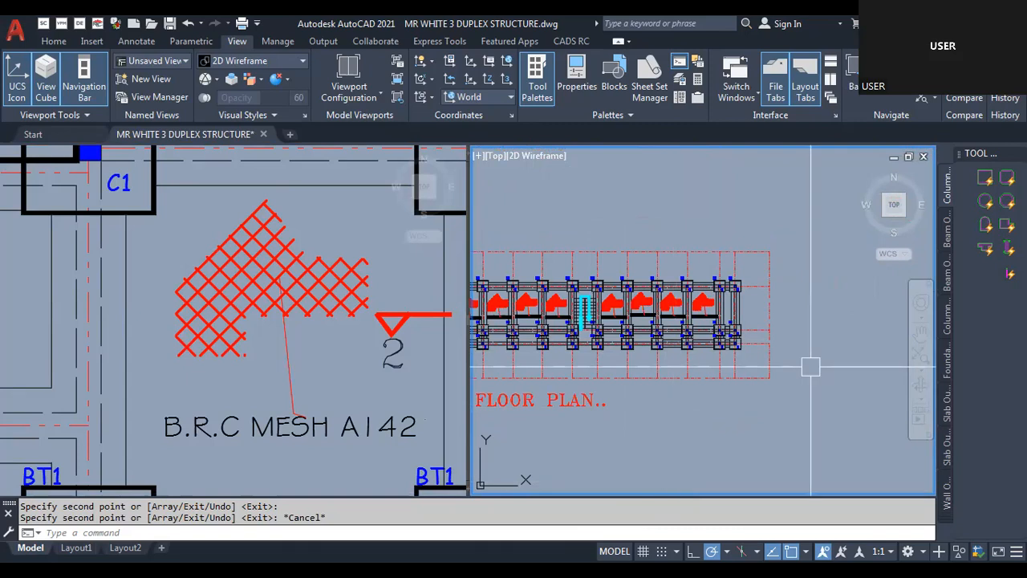
# Add a chain of linear dimensions between the vertical grid lines above the upper footing row.
pyautogui.scroll(-2, 559, 357)
pyautogui.scroll(4, 534, 347)
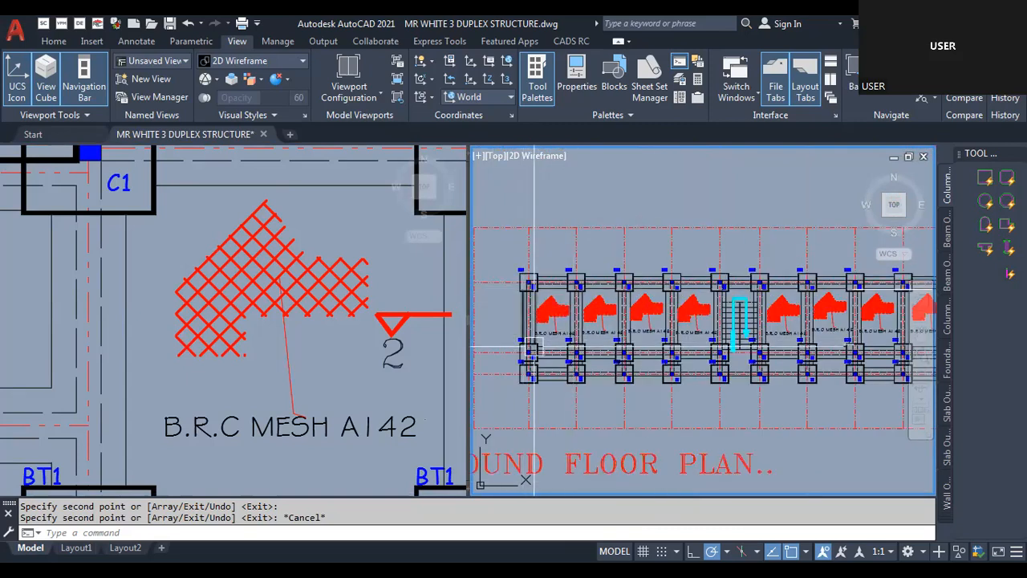
pyautogui.scroll(-3, 533, 351)
pyautogui.scroll(3, 538, 325)
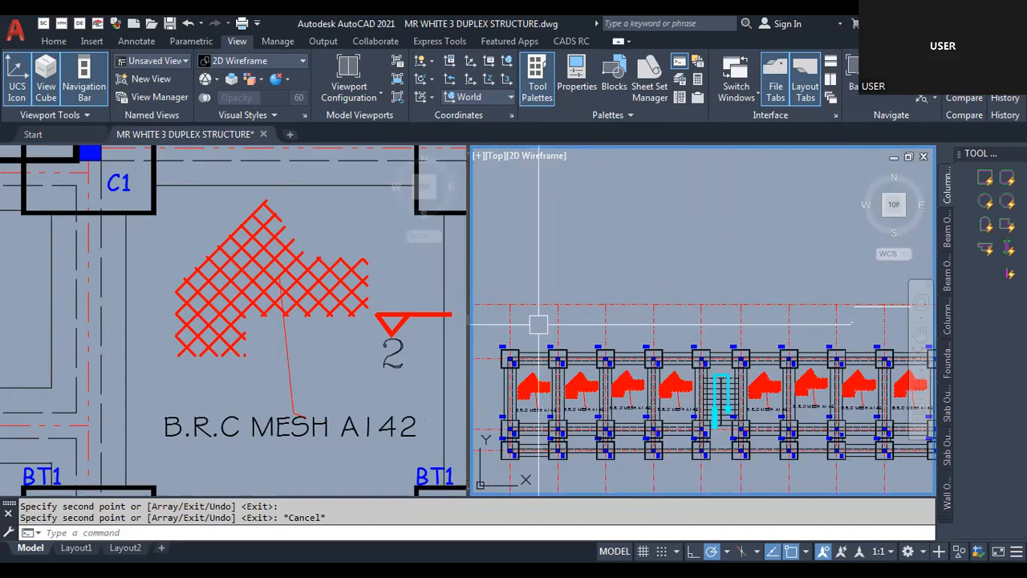
pyautogui.write('DLI')
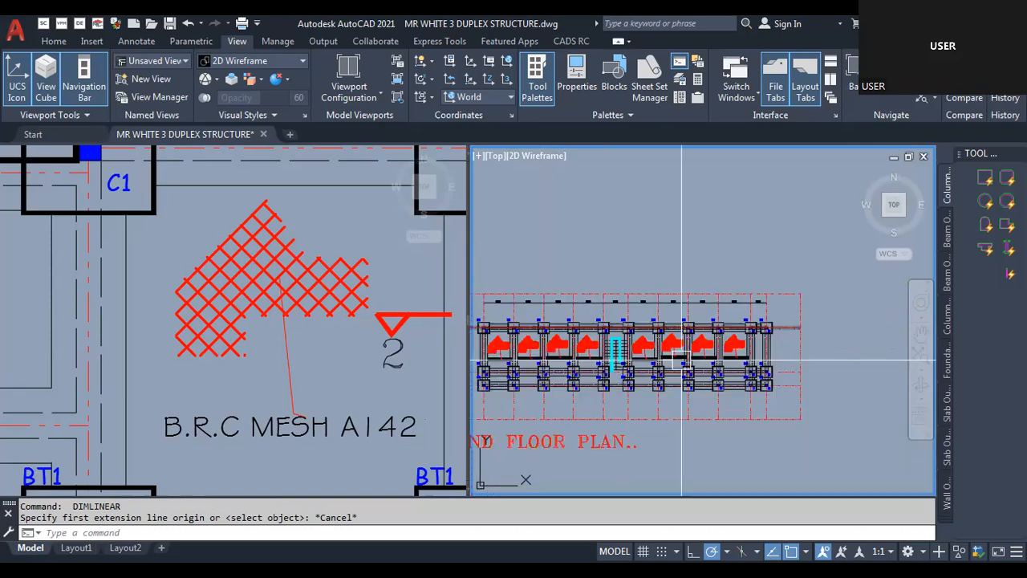
# Check the dimension chain above the foundation layout and compare the plan with the reference layout.
pyautogui.scroll(8, 574, 453)
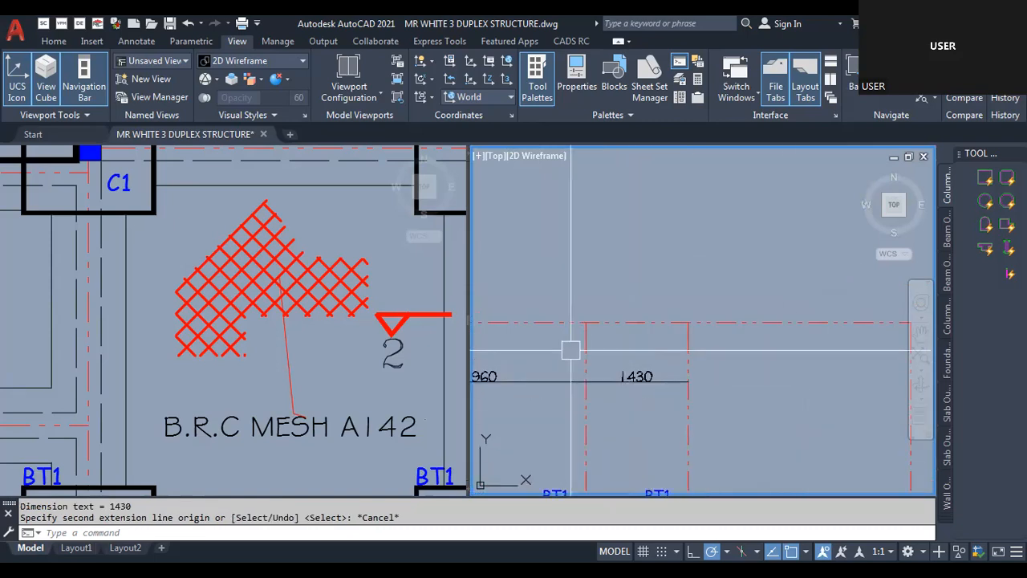
pyautogui.scroll(-10, 574, 453)
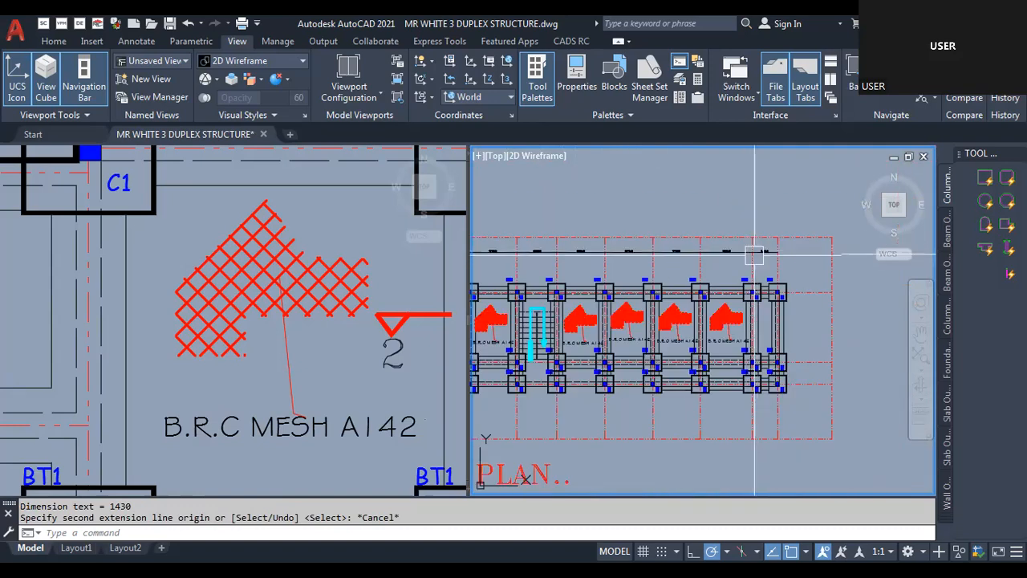
pyautogui.scroll(6, 615, 281)
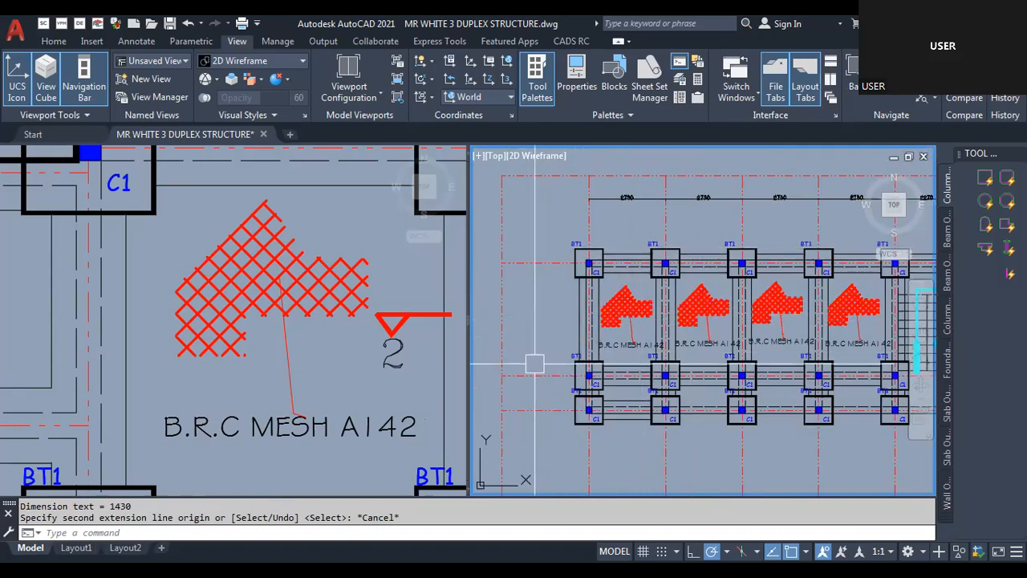
pyautogui.scroll(-5, 555, 314)
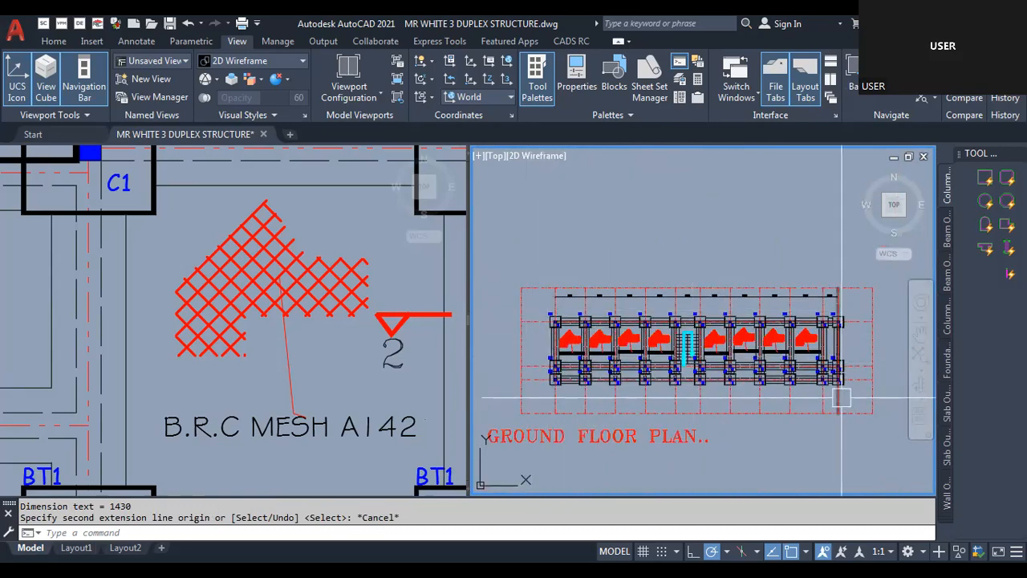
pyautogui.scroll(-5, 812, 406)
pyautogui.scroll(5, 827, 394)
pyautogui.scroll(-4, 744, 447)
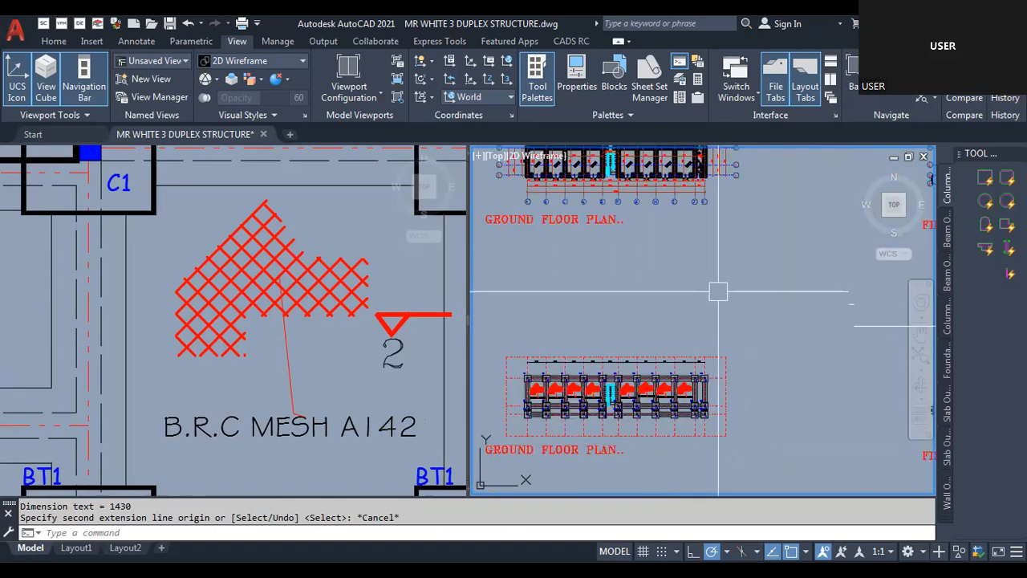
pyautogui.scroll(3, 714, 374)
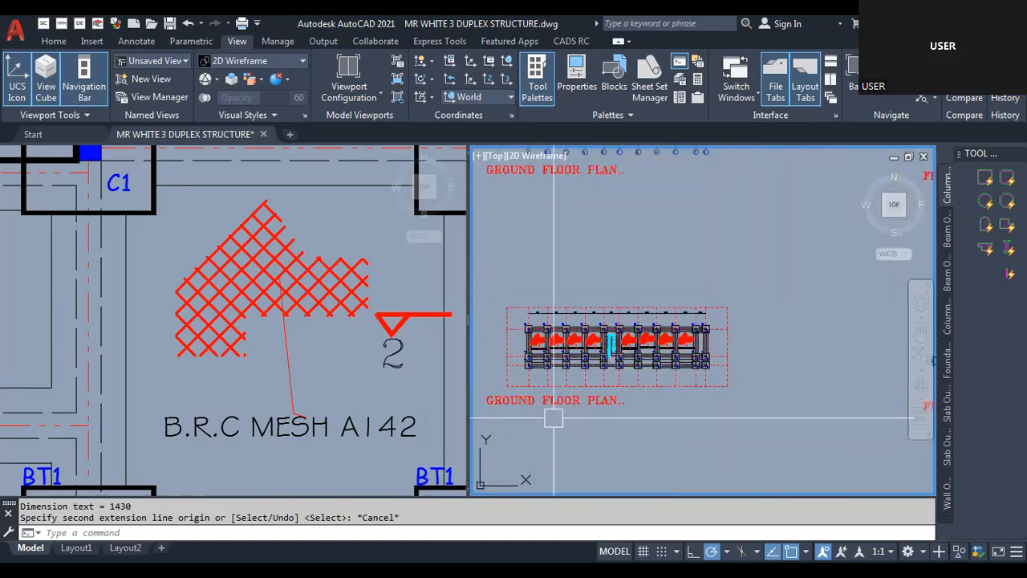
pyautogui.click(293, 361)
pyautogui.scroll(-6, 304, 359)
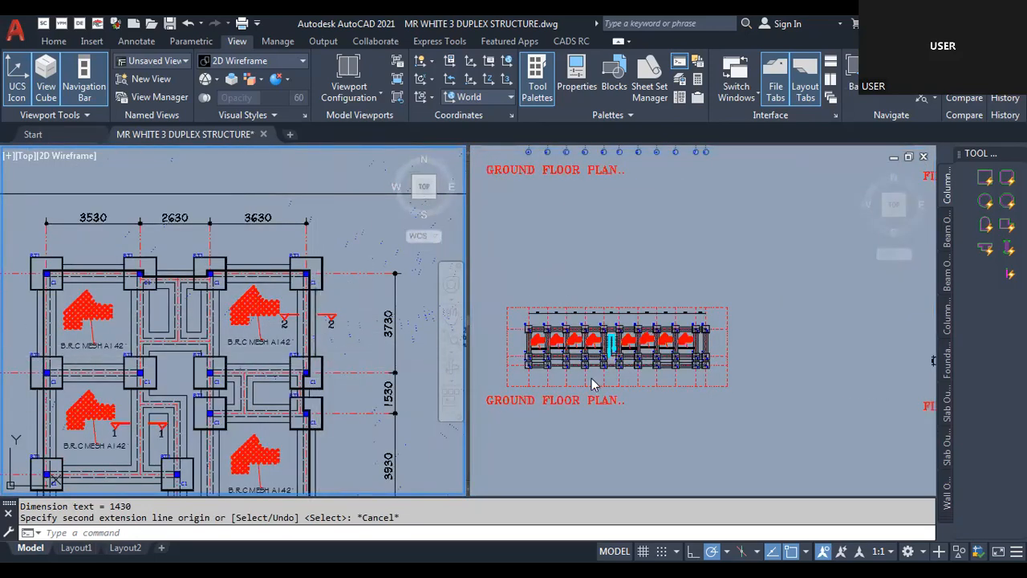
pyautogui.click(642, 353)
pyautogui.scroll(2, 639, 346)
pyautogui.scroll(4, 732, 455)
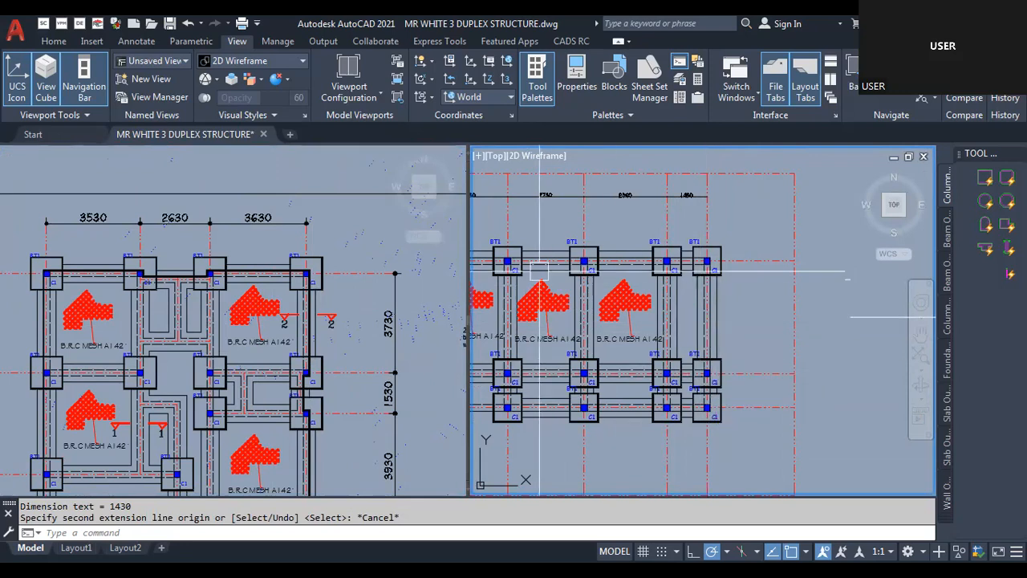
# Copy the pair of section 2 marks from the reference layout onto the plan's rightmost vertical strip foundation.
pyautogui.click(353, 357)
pyautogui.scroll(-3, 341, 265)
pyautogui.scroll(4, 341, 265)
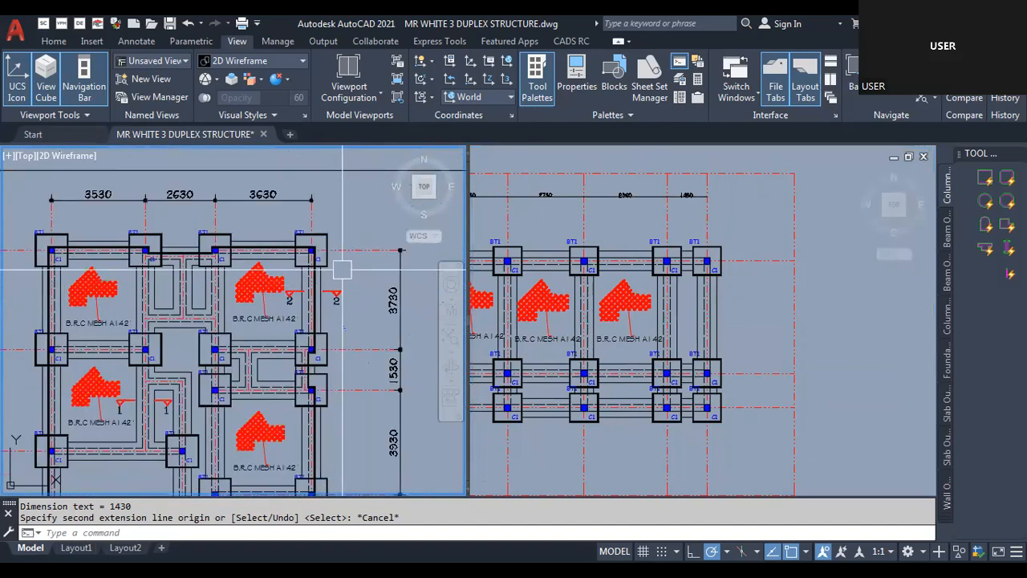
pyautogui.scroll(2, 344, 303)
pyautogui.scroll(-4, 343, 303)
pyautogui.scroll(6, 353, 353)
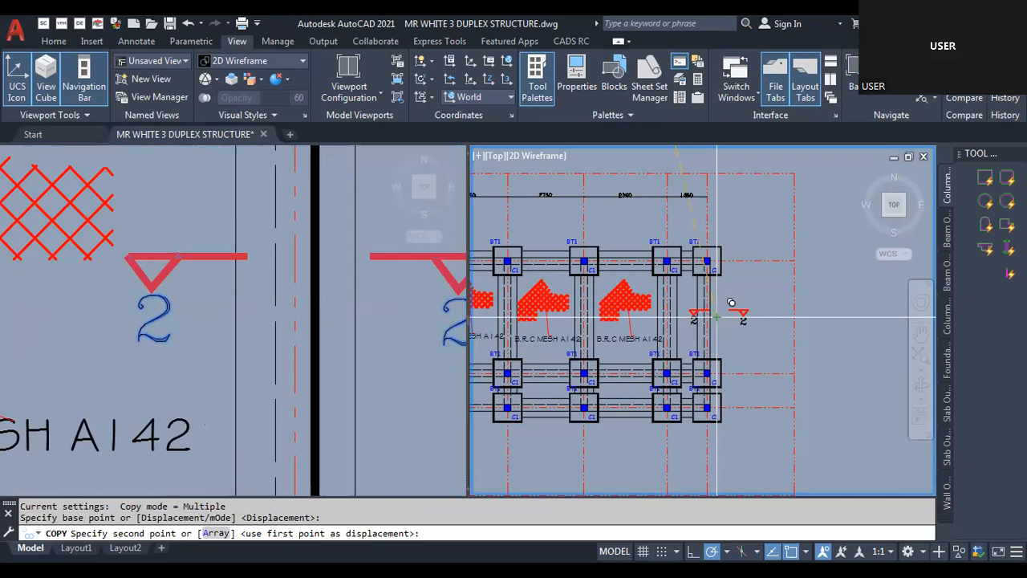
pyautogui.click(717, 315)
pyautogui.press('Escape')
pyautogui.scroll(5, 717, 316)
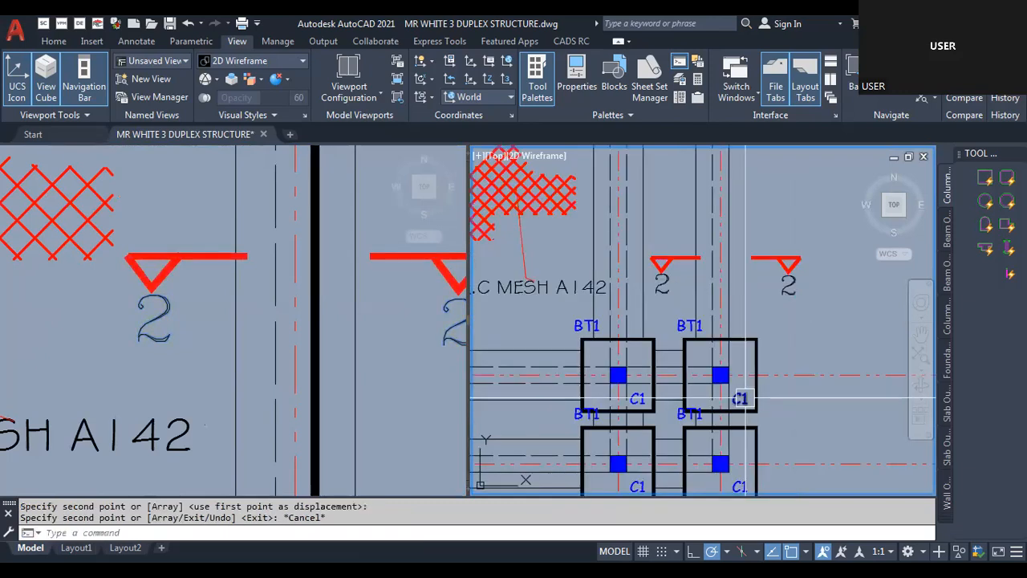
pyautogui.scroll(-2, 680, 352)
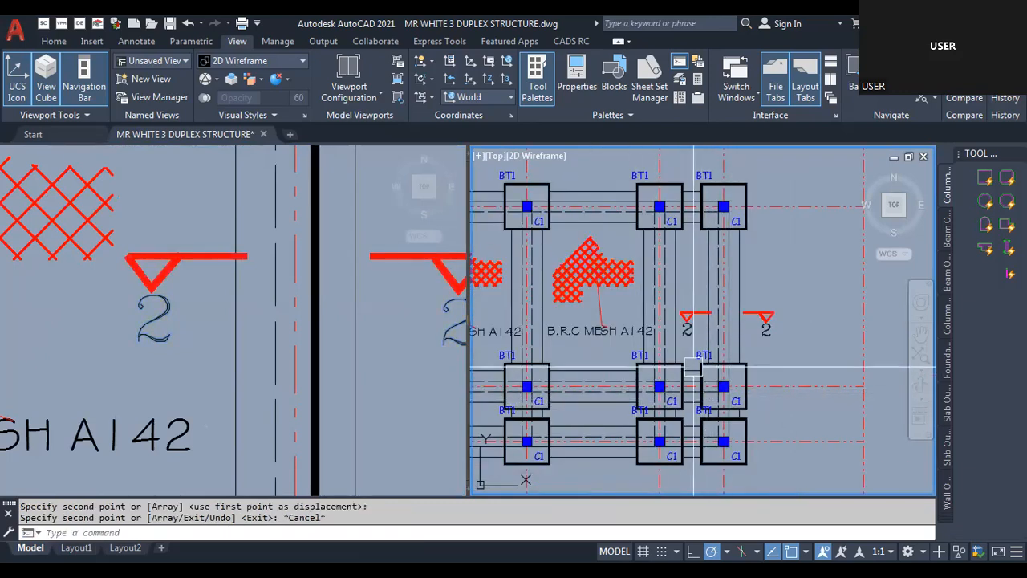
# Copy the 1-1 and 2-2 foundation section details from the reference drawing to the space beside the ground floor layout.
pyautogui.scroll(-7, 703, 300)
pyautogui.scroll(-2, 704, 300)
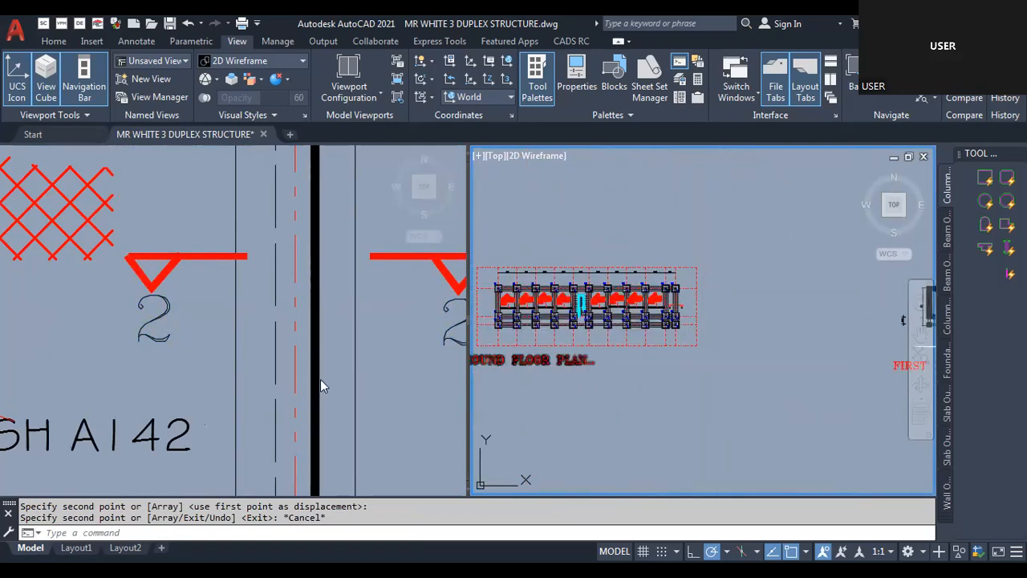
pyautogui.click(320, 385)
pyautogui.scroll(-12, 199, 329)
pyautogui.scroll(7, 240, 377)
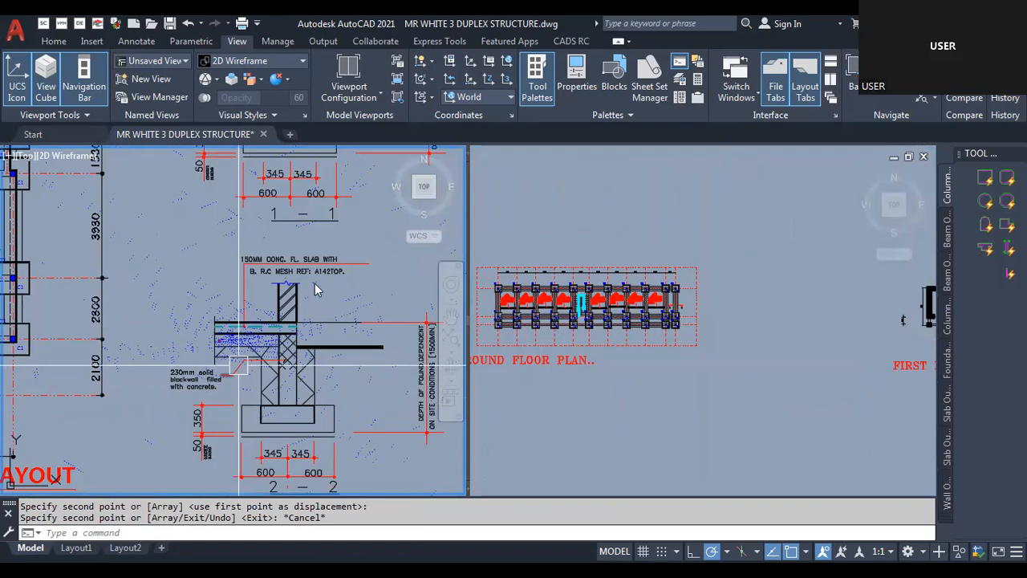
pyautogui.scroll(-4, 321, 305)
pyautogui.scroll(1, 365, 260)
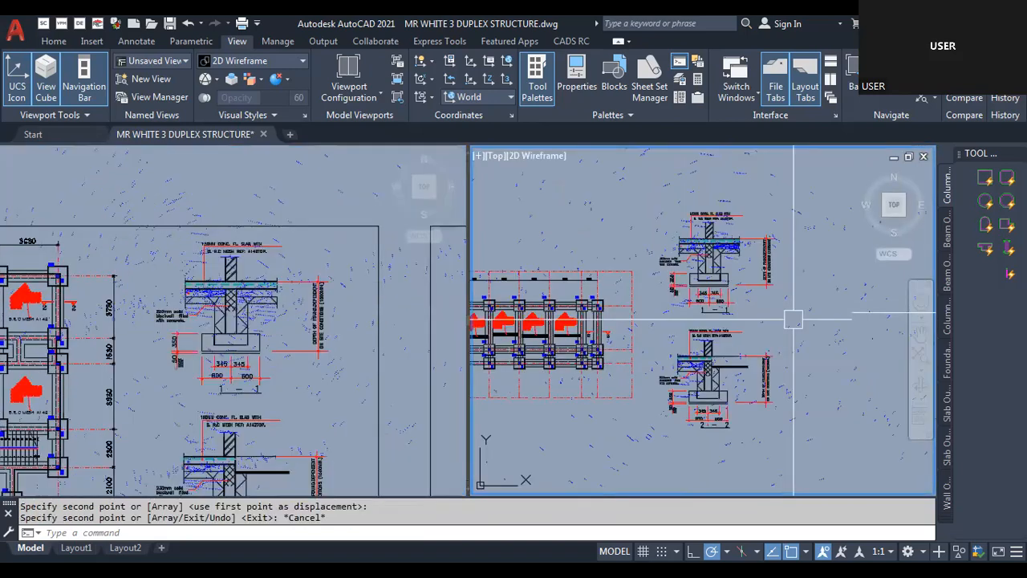
# Scale both copied section details down by a factor of about 0.44 and reposition them beside the plan.
pyautogui.scroll(2, 754, 321)
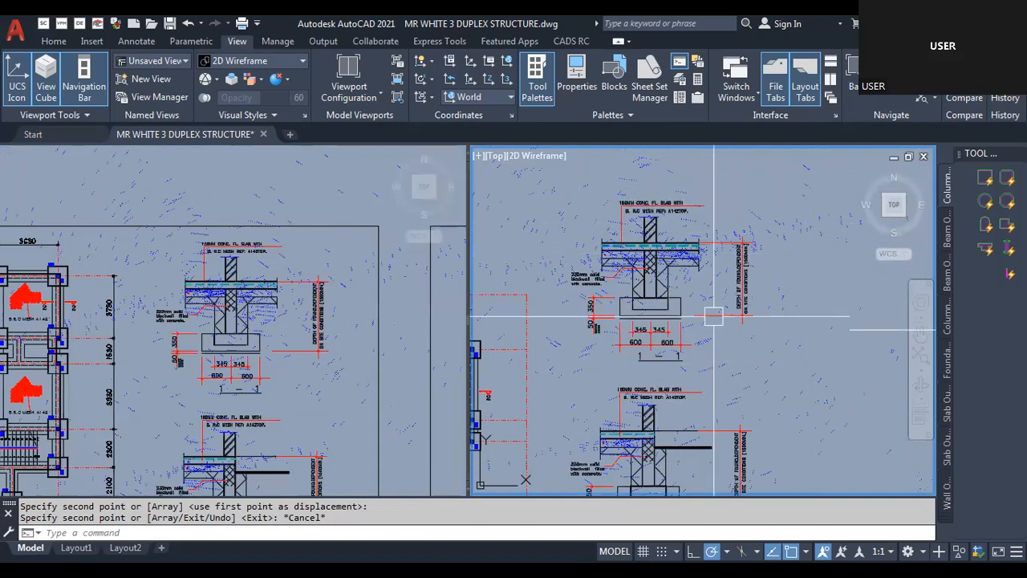
pyautogui.scroll(-2, 750, 353)
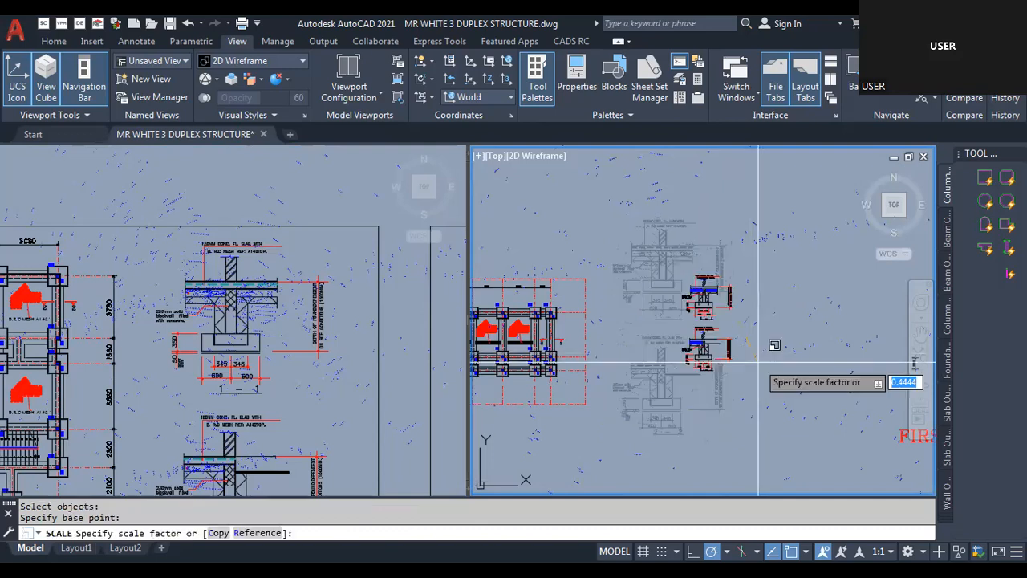
pyautogui.click(758, 363)
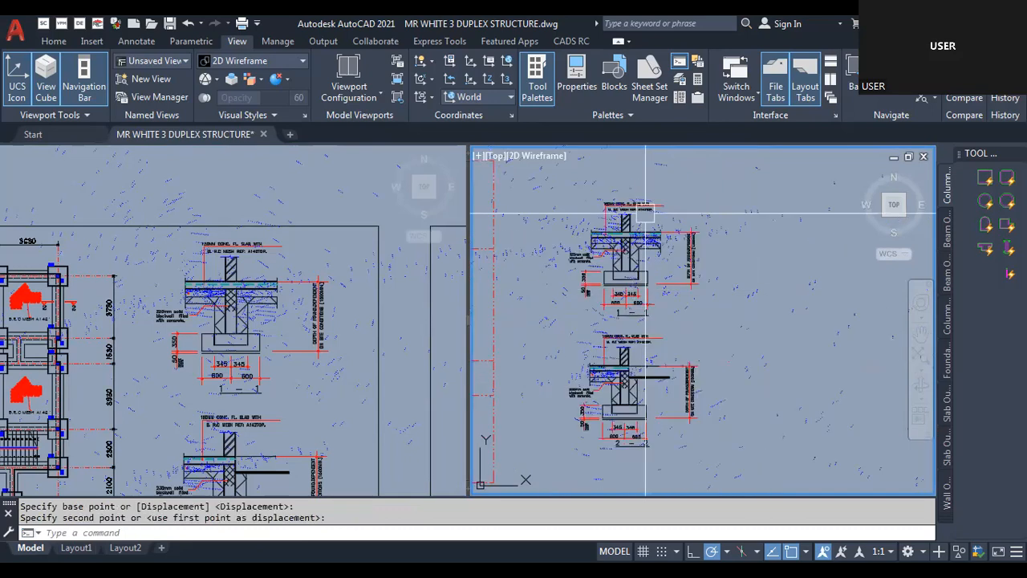
# Examine the dimensions, notes and footing outline of the scaled 1-1 section detail.
pyautogui.scroll(2, 713, 276)
pyautogui.scroll(-2, 713, 276)
pyautogui.scroll(3, 713, 276)
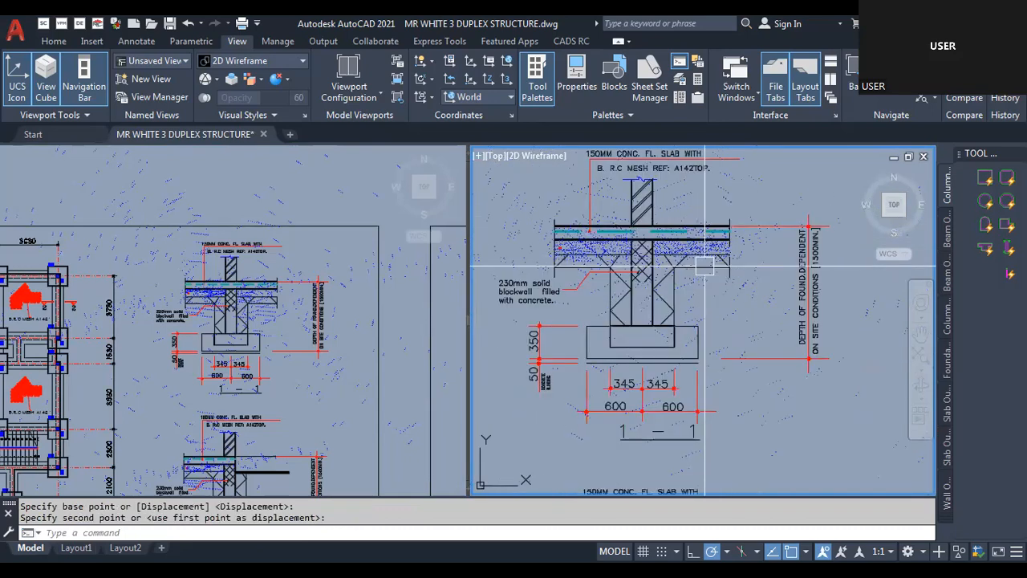
pyautogui.scroll(3, 704, 265)
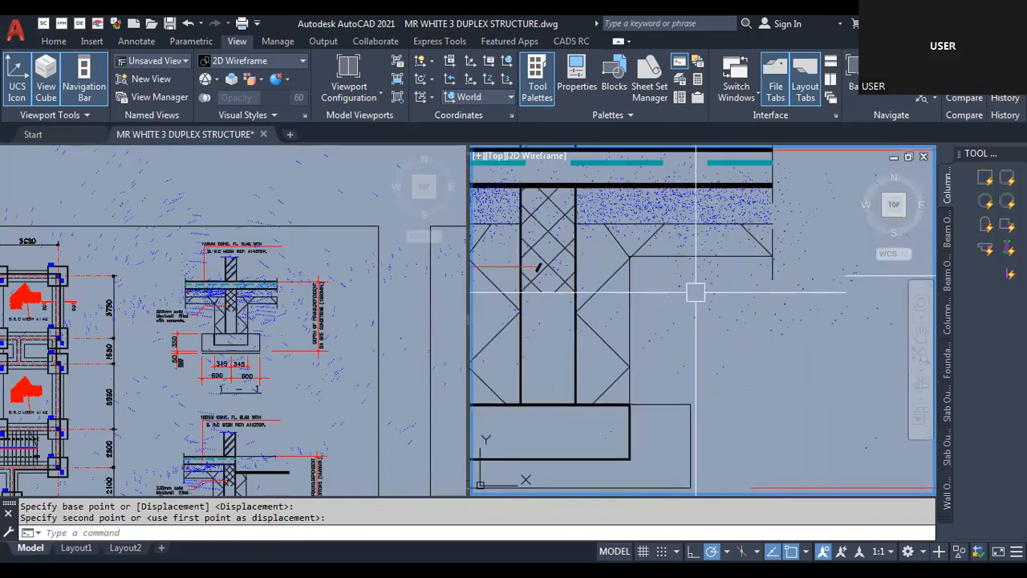
pyautogui.scroll(-4, 722, 292)
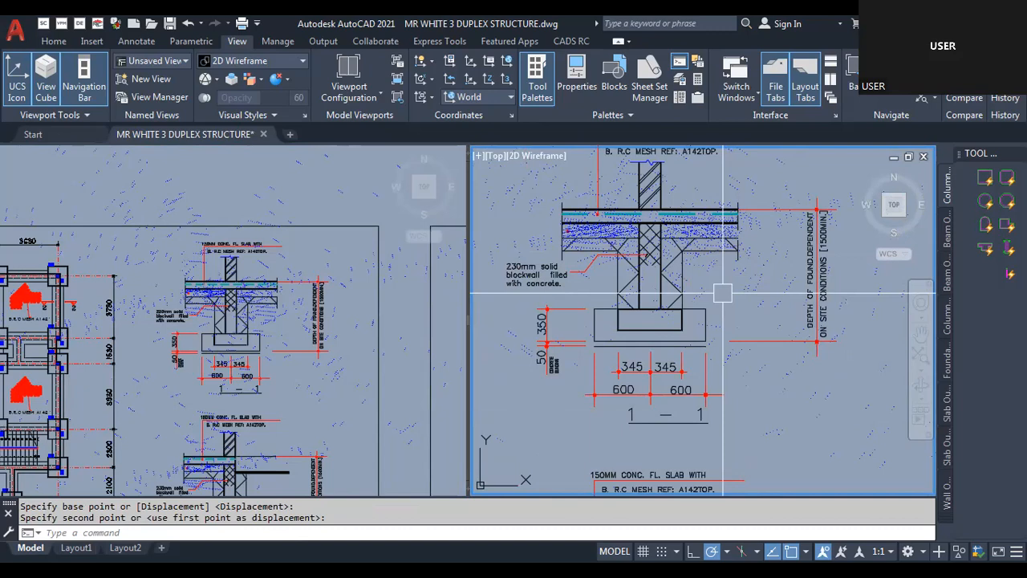
pyautogui.scroll(-3, 697, 281)
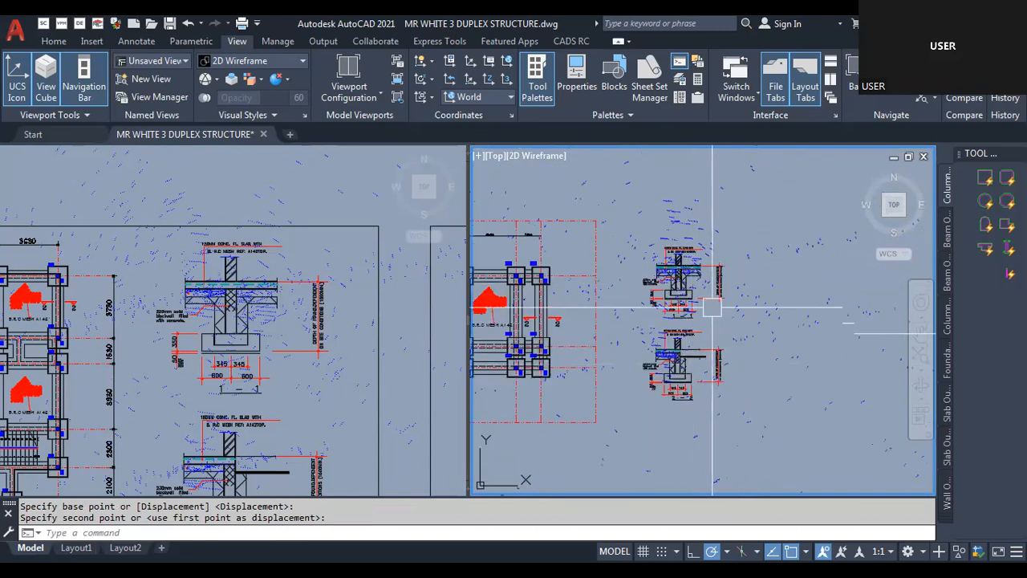
pyautogui.scroll(2, 658, 233)
pyautogui.scroll(2, 690, 321)
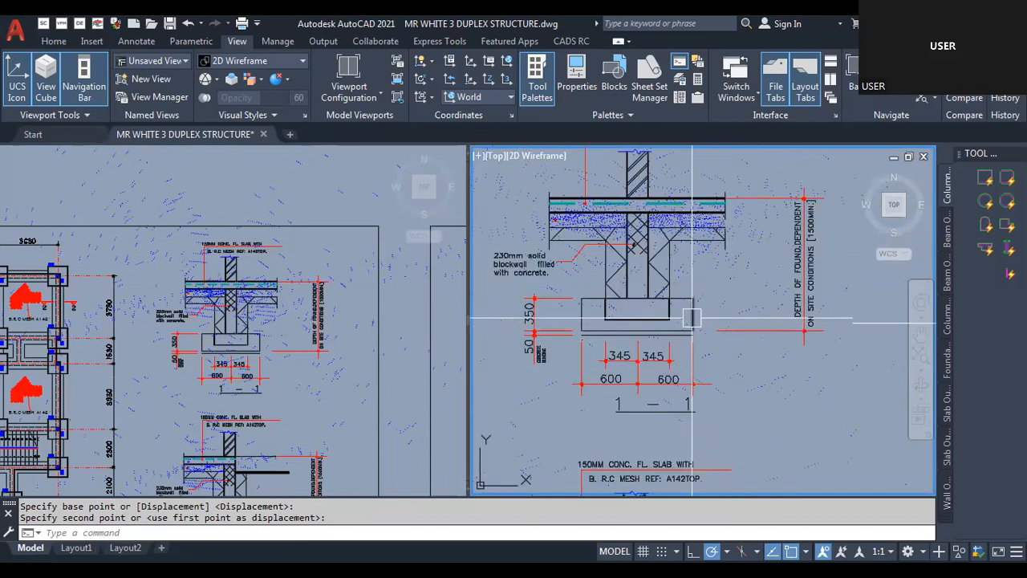
# Examine the footing base and the 230mm solid blockwall note in the scaled 1-1 section detail.
pyautogui.scroll(-2, 692, 321)
pyautogui.scroll(2, 600, 381)
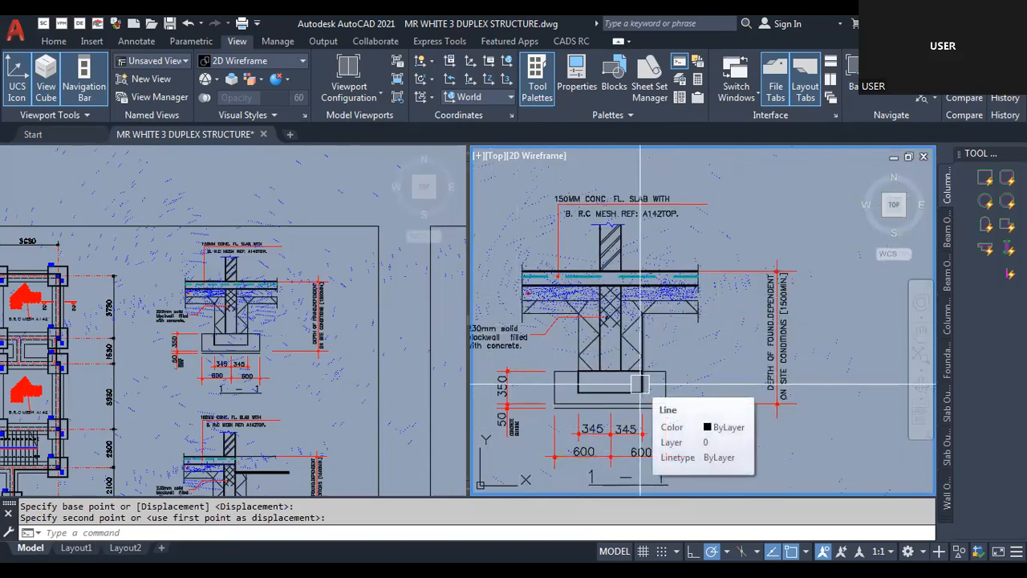
pyautogui.scroll(3, 509, 300)
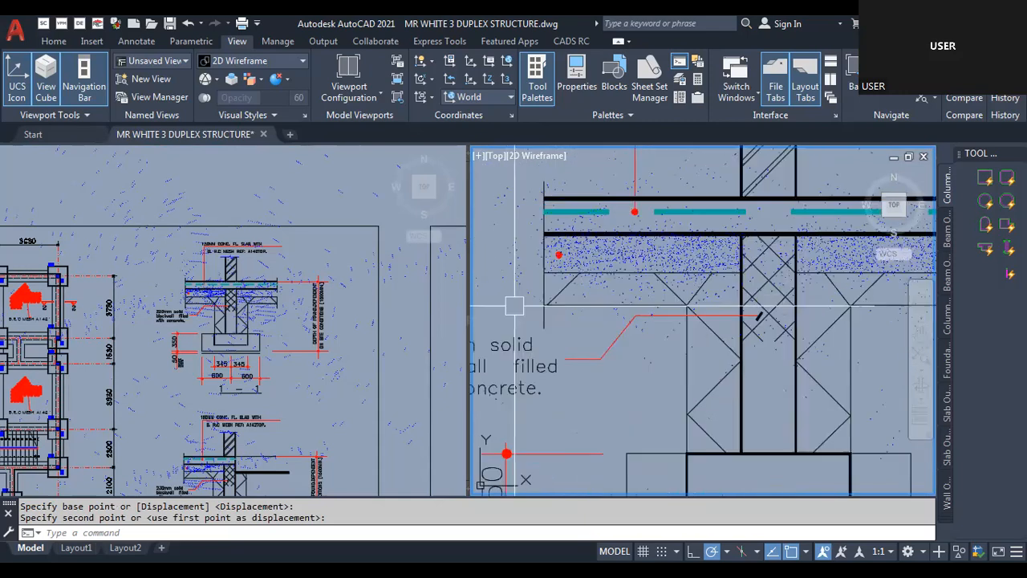
pyautogui.scroll(-3, 598, 314)
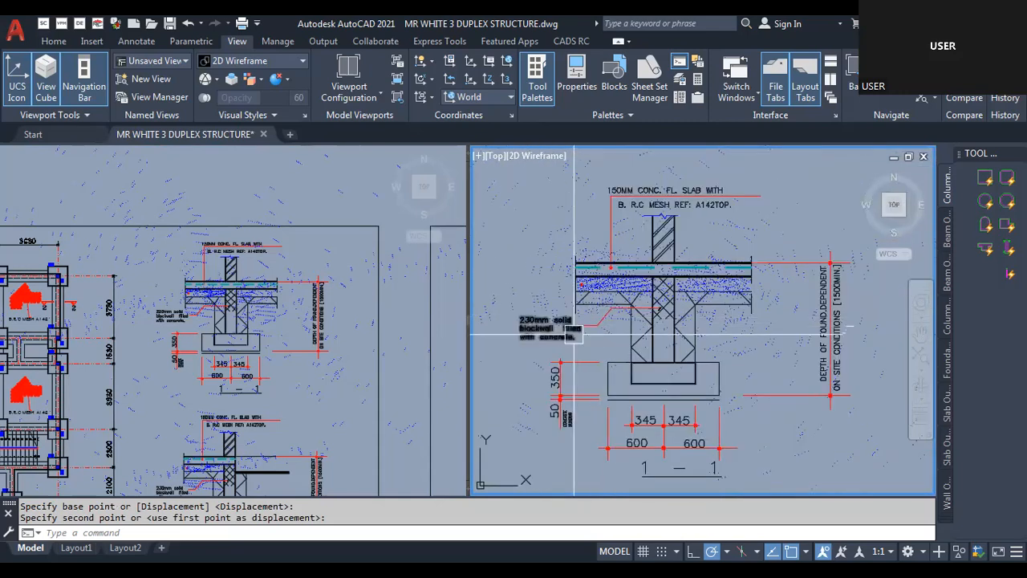
pyautogui.scroll(2, 542, 330)
pyautogui.scroll(1, 567, 393)
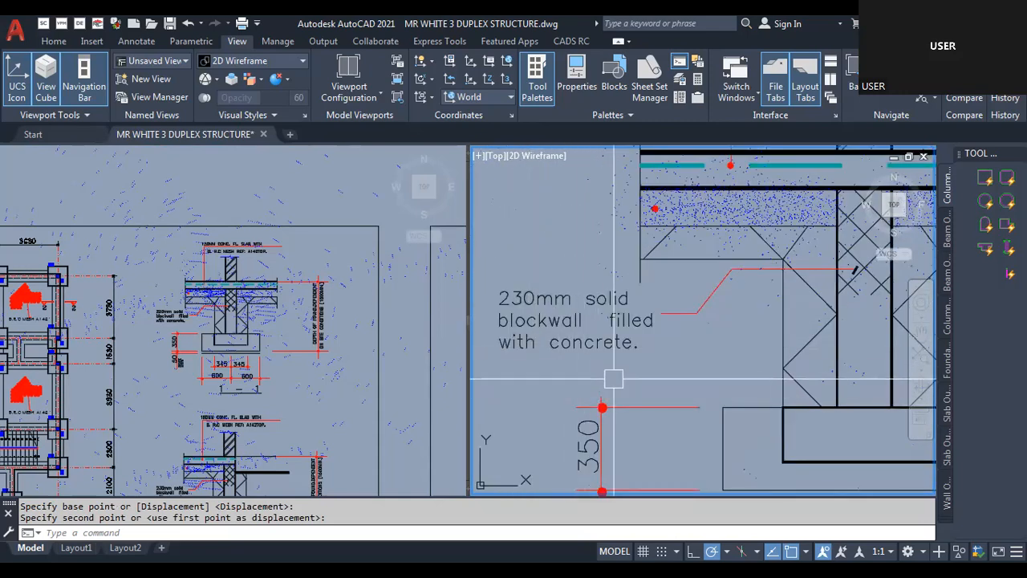
pyautogui.scroll(1, 638, 340)
pyautogui.scroll(-3, 639, 340)
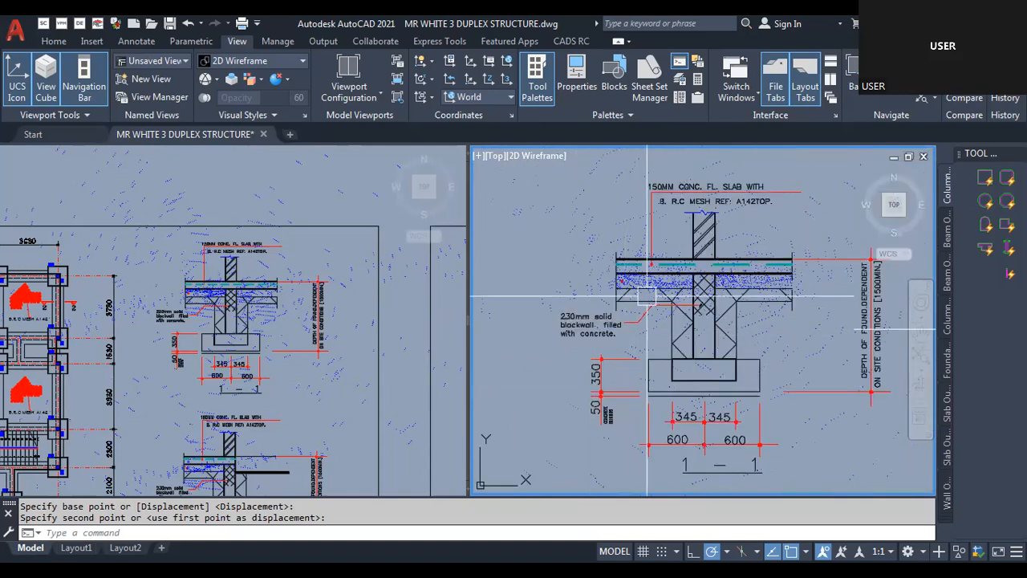
# Compare the blockwall and 150MM concrete floor slab notes between the reference and scaled 1-1 section details.
pyautogui.click(151, 310)
pyautogui.scroll(3, 211, 324)
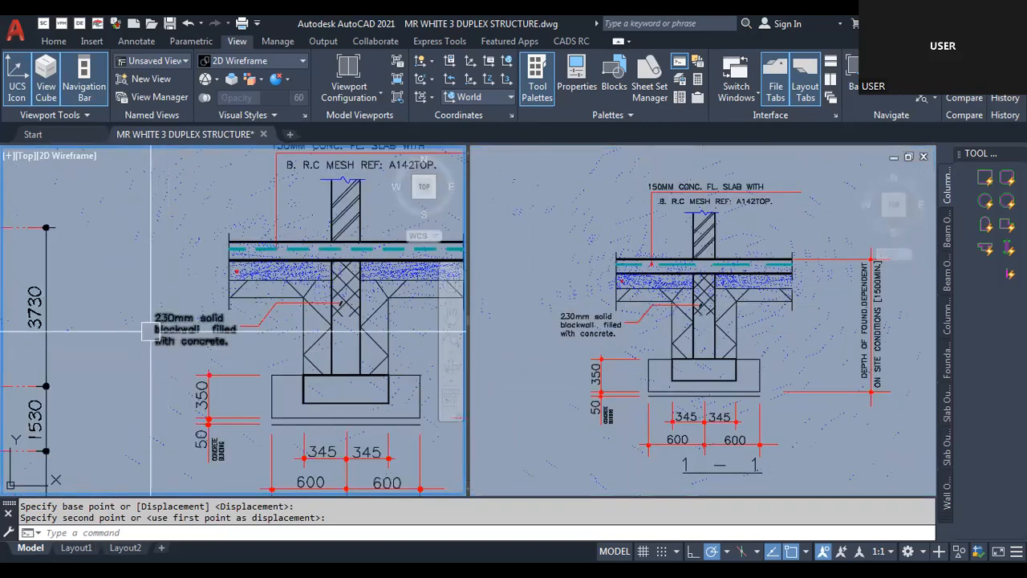
pyautogui.scroll(4, 224, 261)
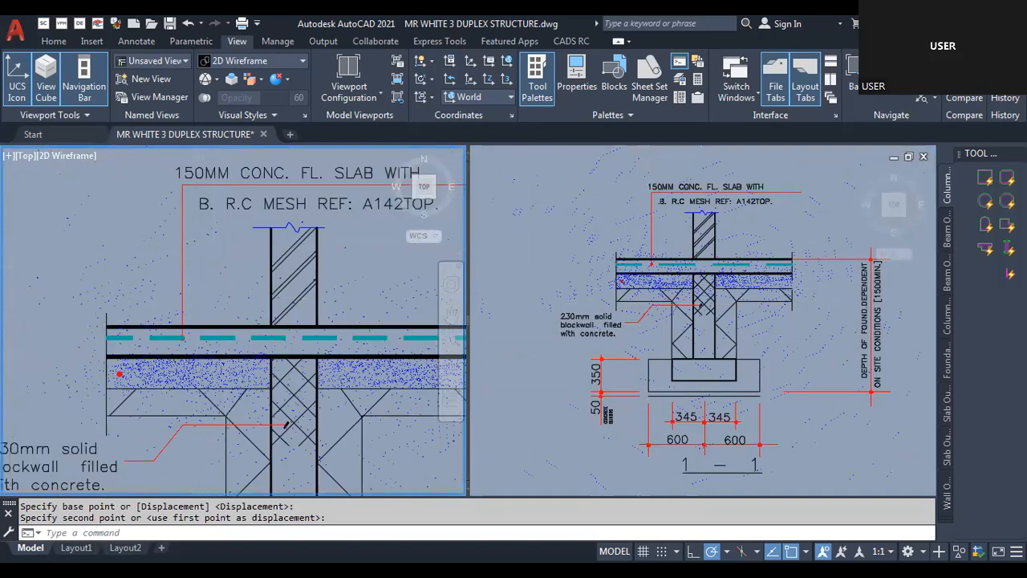
pyautogui.scroll(-4, 192, 321)
pyautogui.scroll(2, 246, 295)
pyautogui.click(680, 278)
pyautogui.scroll(5, 677, 241)
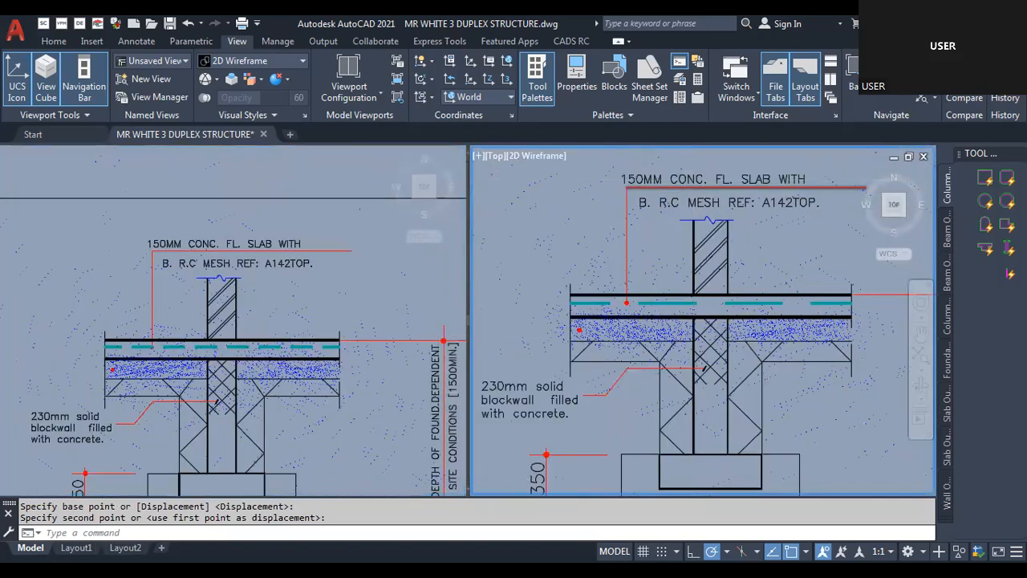
pyautogui.scroll(-3, 561, 224)
pyautogui.scroll(2, 774, 232)
pyautogui.scroll(-2, 772, 235)
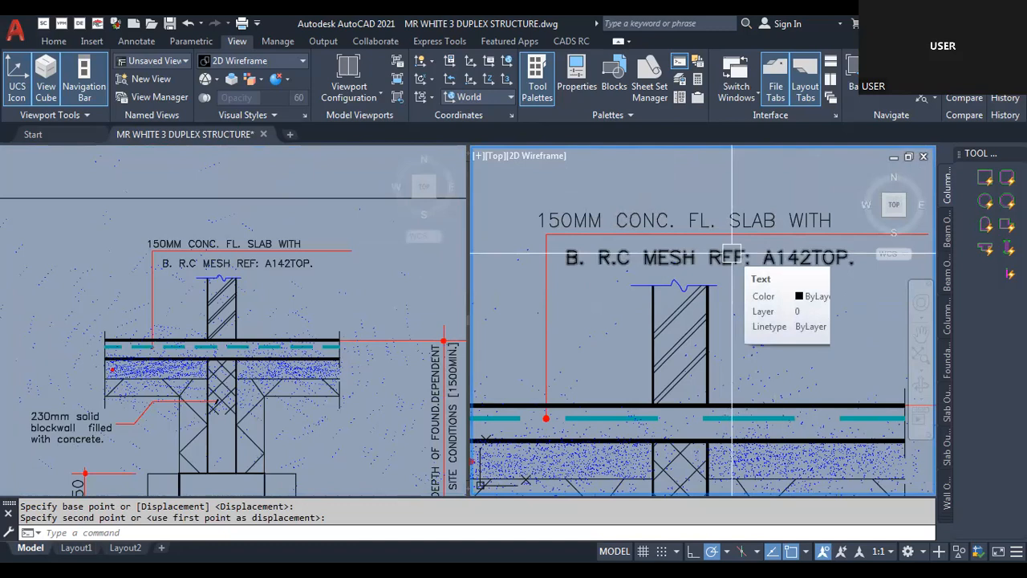
pyautogui.scroll(-3, 732, 255)
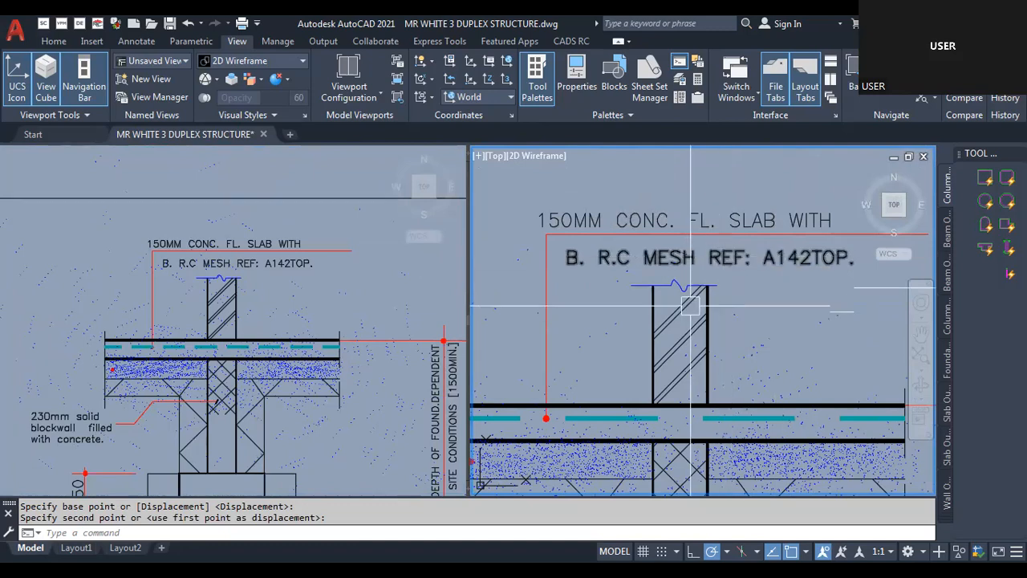
# Inspect the floor slab, its dashed mesh line and the stippled layer beneath it on both sides of the wall.
pyautogui.scroll(3, 549, 399)
pyautogui.scroll(4, 549, 399)
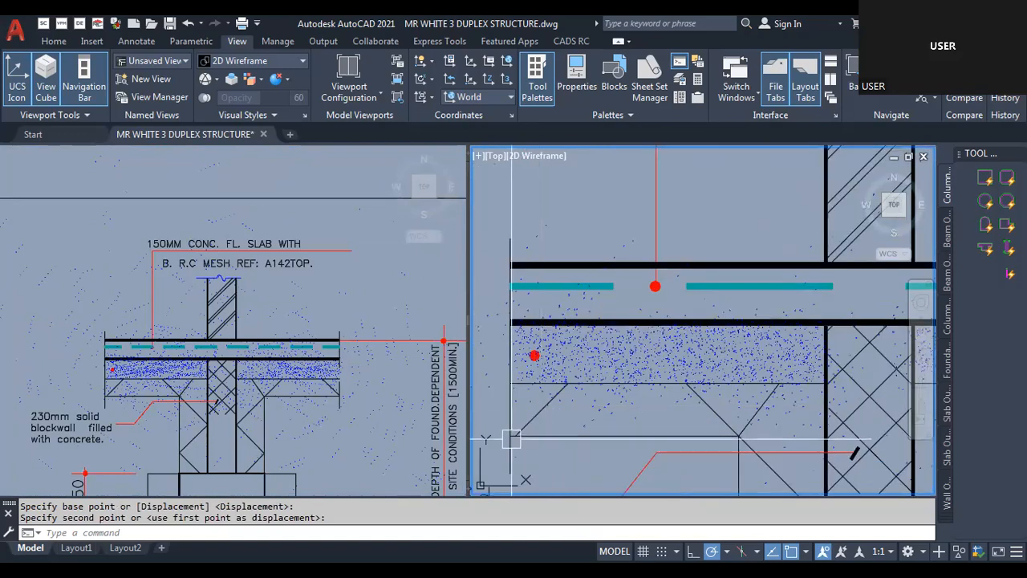
pyautogui.scroll(-6, 544, 418)
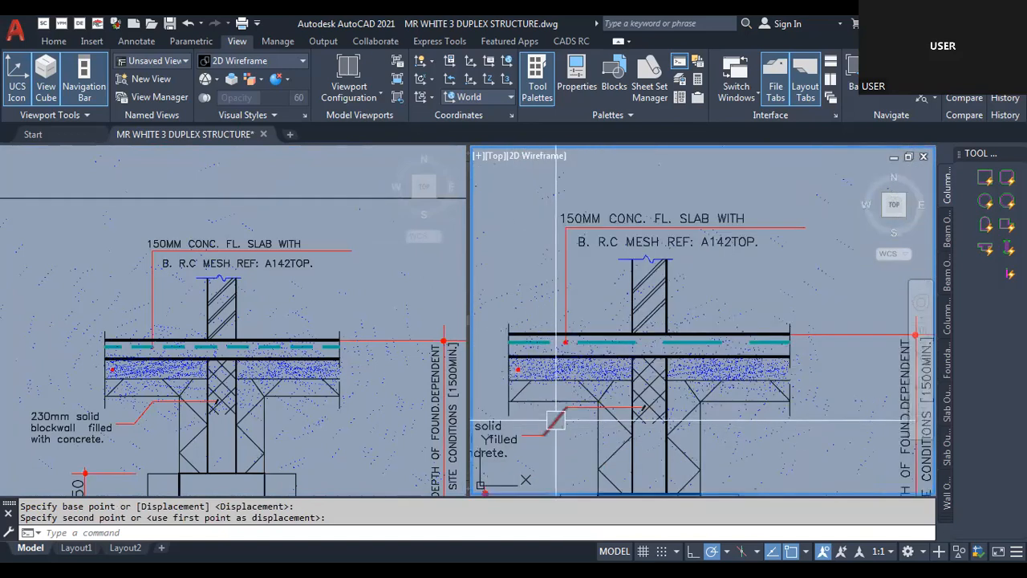
pyautogui.scroll(-2, 582, 421)
pyautogui.scroll(5, 592, 411)
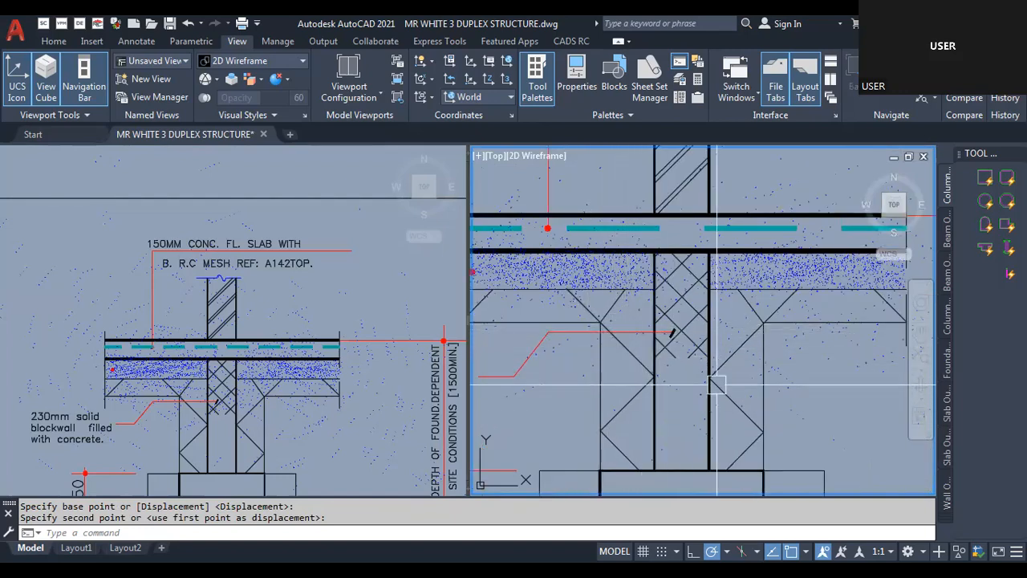
pyautogui.scroll(-5, 678, 377)
pyautogui.scroll(6, 590, 363)
pyautogui.scroll(-3, 583, 360)
pyautogui.scroll(5, 554, 357)
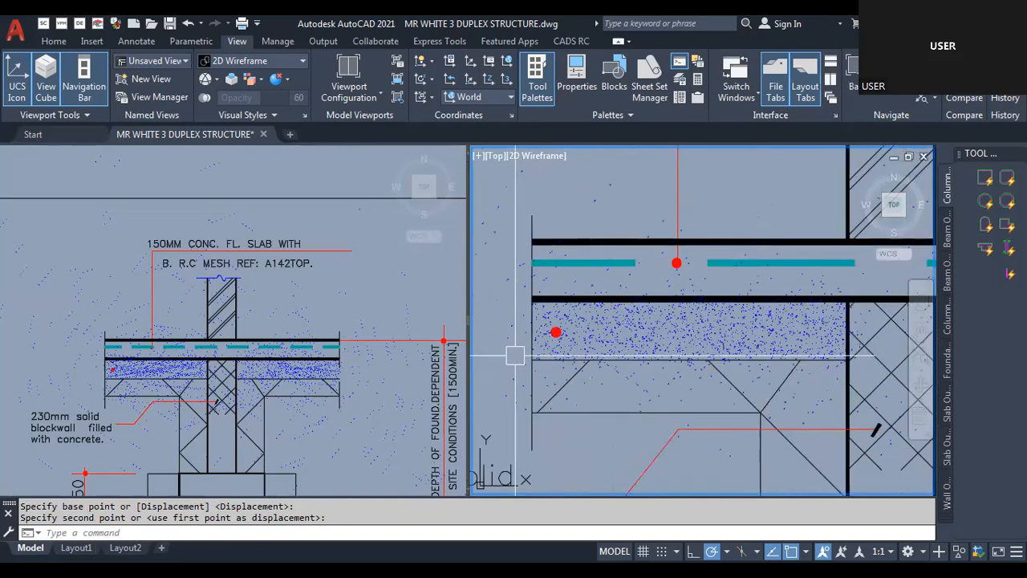
pyautogui.scroll(-4, 515, 355)
pyautogui.scroll(5, 775, 345)
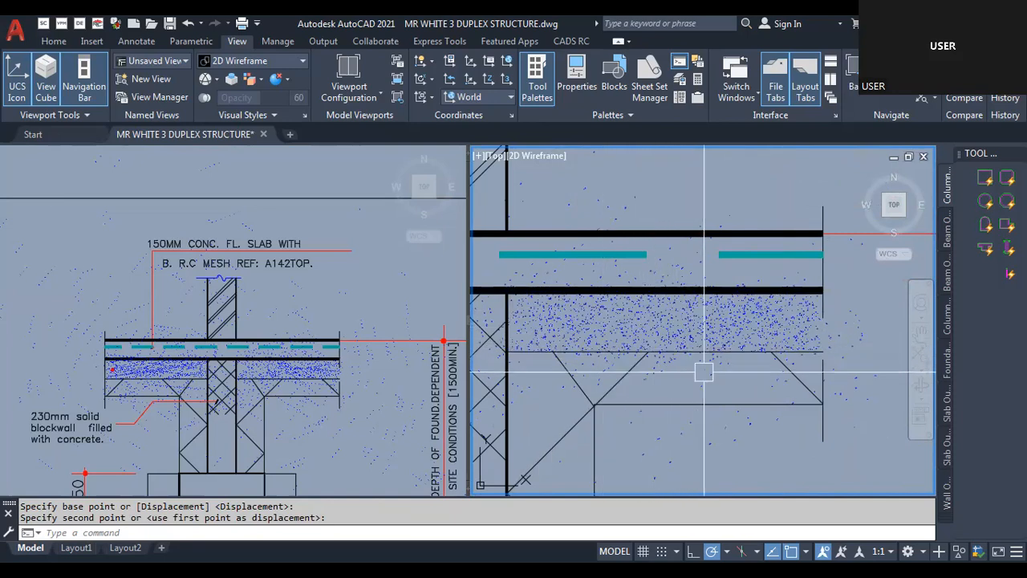
pyautogui.scroll(-3, 703, 371)
pyautogui.scroll(3, 629, 345)
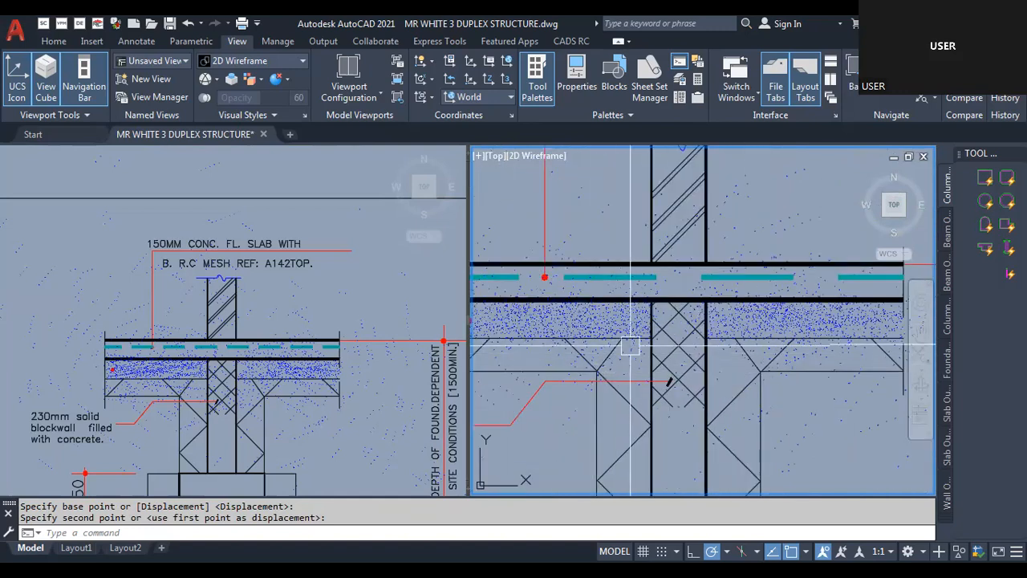
pyautogui.scroll(-2, 602, 369)
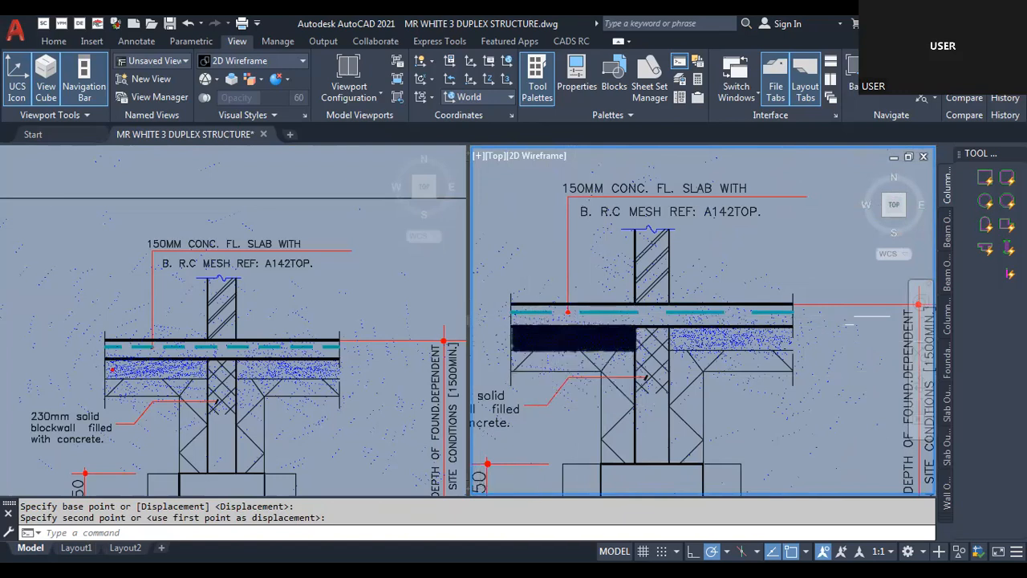
pyautogui.scroll(2, 560, 316)
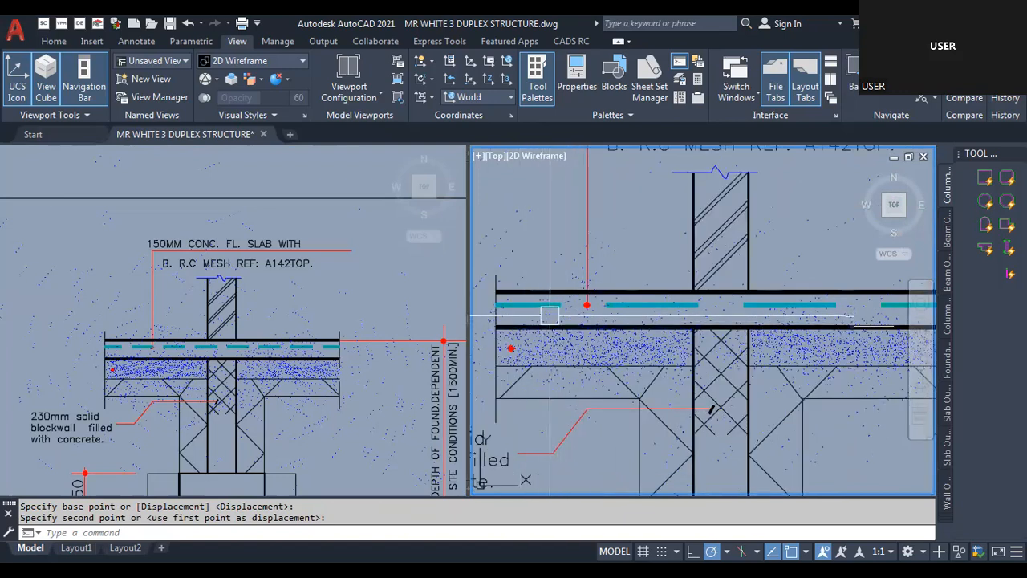
pyautogui.scroll(-3, 714, 345)
pyautogui.scroll(3, 717, 353)
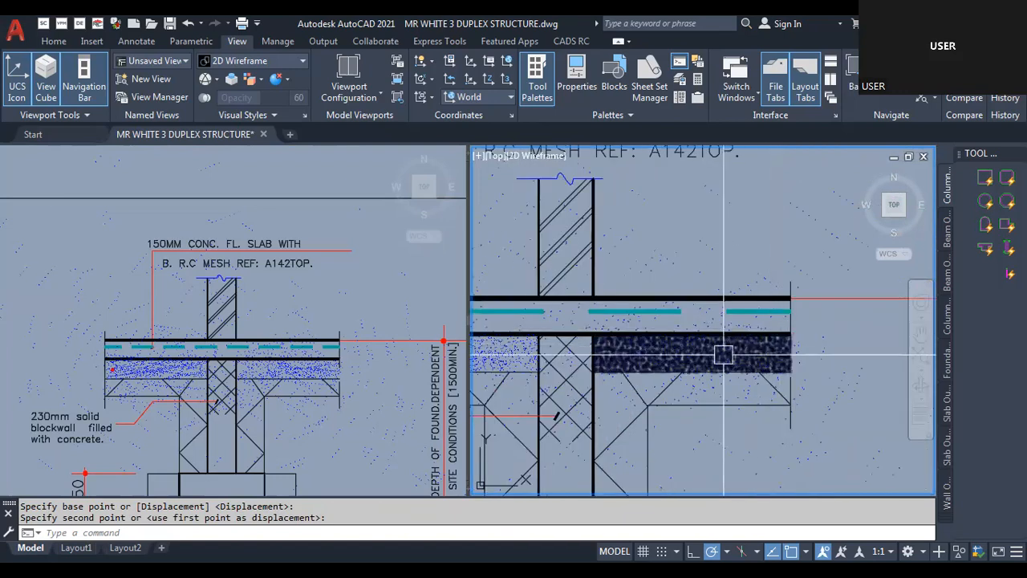
# Inspect the cross-hatched foundation wall and the diagonal earth lines beside it below the slab in section 1-1.
pyautogui.scroll(-3, 722, 353)
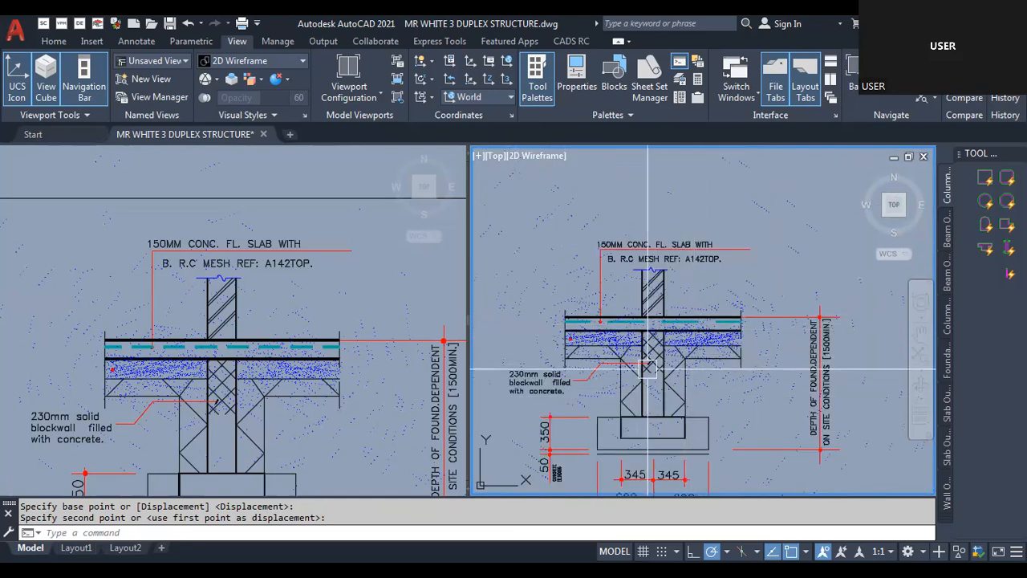
pyautogui.scroll(4, 621, 337)
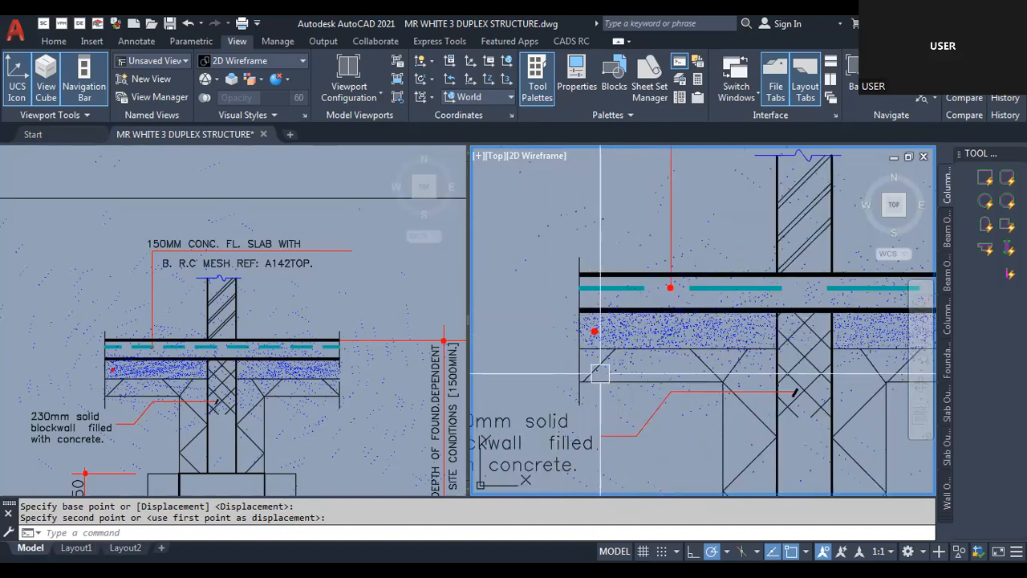
pyautogui.scroll(-2, 594, 377)
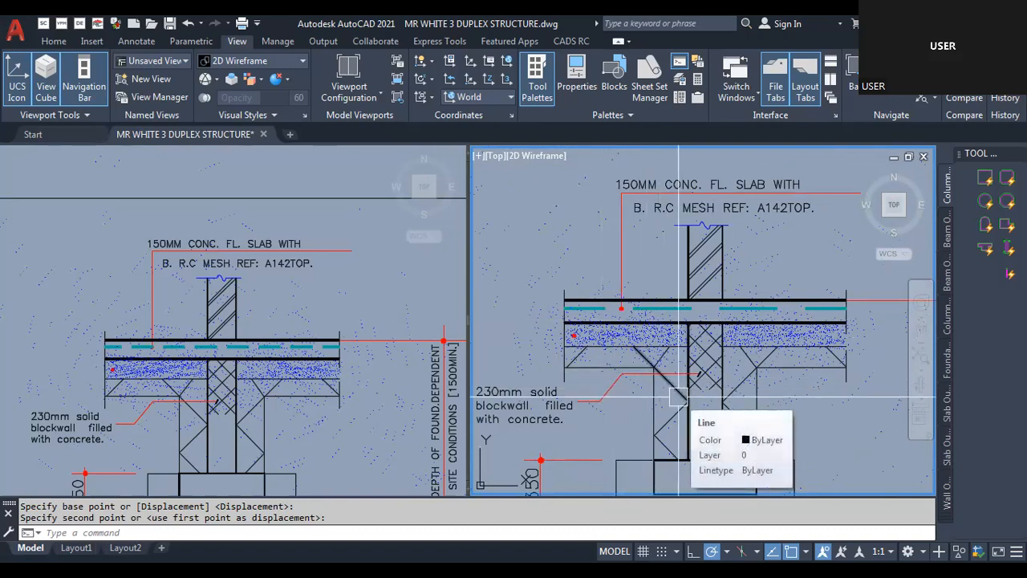
pyautogui.scroll(2, 710, 348)
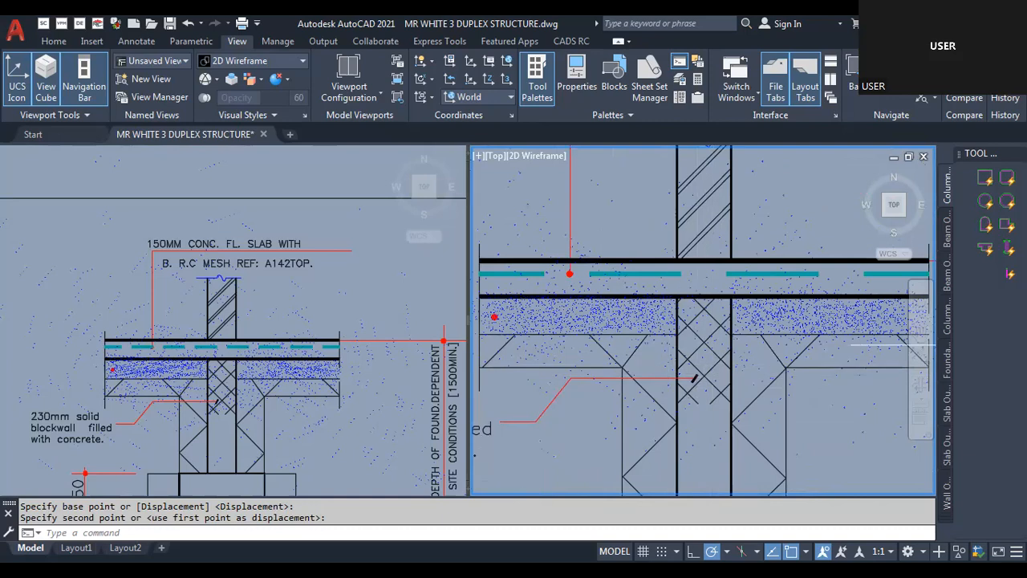
pyautogui.moveTo(710, 344); pyautogui.dragTo(693, 316, button='middle')
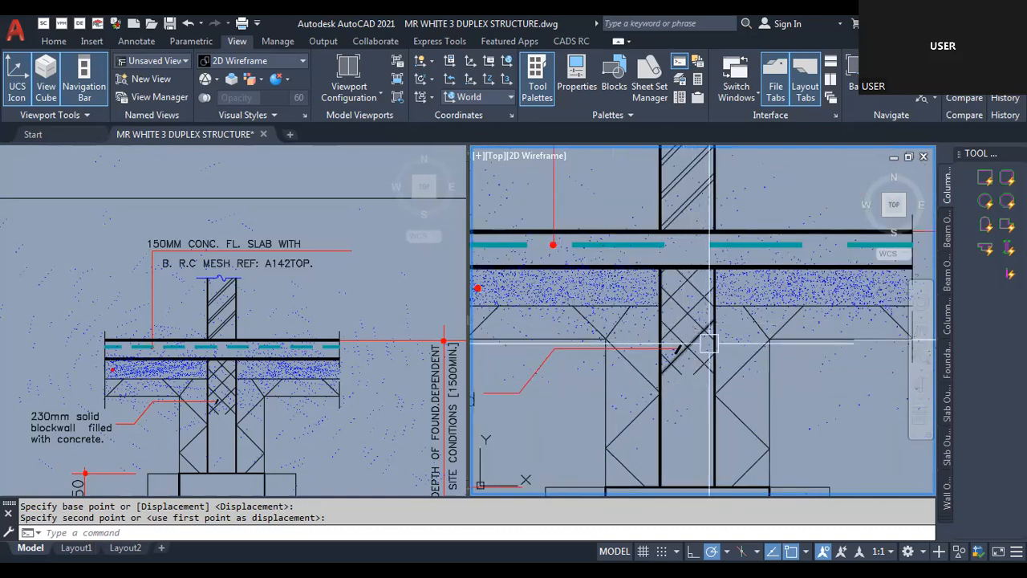
pyautogui.scroll(-4, 708, 343)
pyautogui.scroll(2, 690, 361)
pyautogui.scroll(-1, 686, 369)
pyautogui.scroll(2, 682, 372)
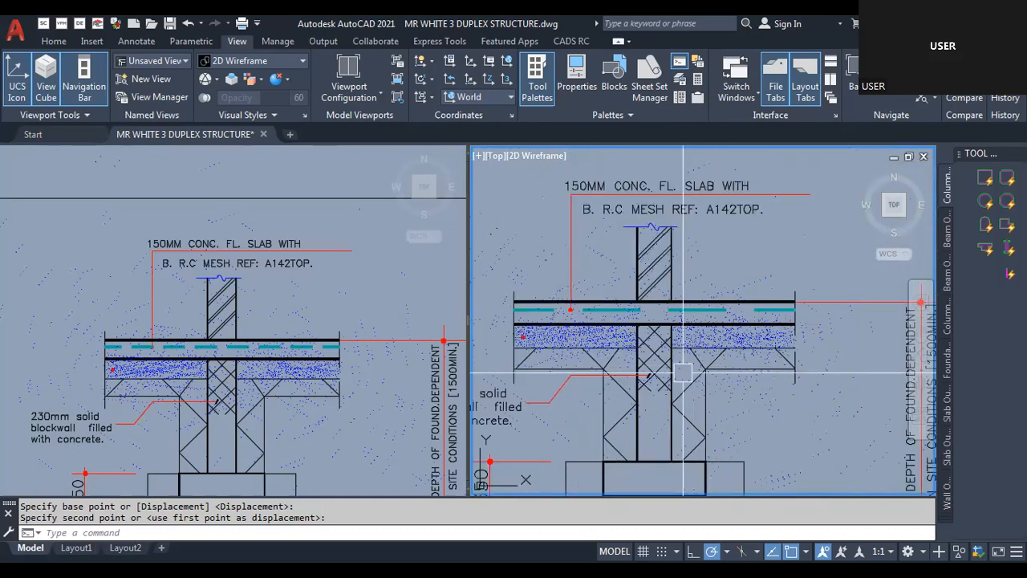
pyautogui.scroll(1, 683, 372)
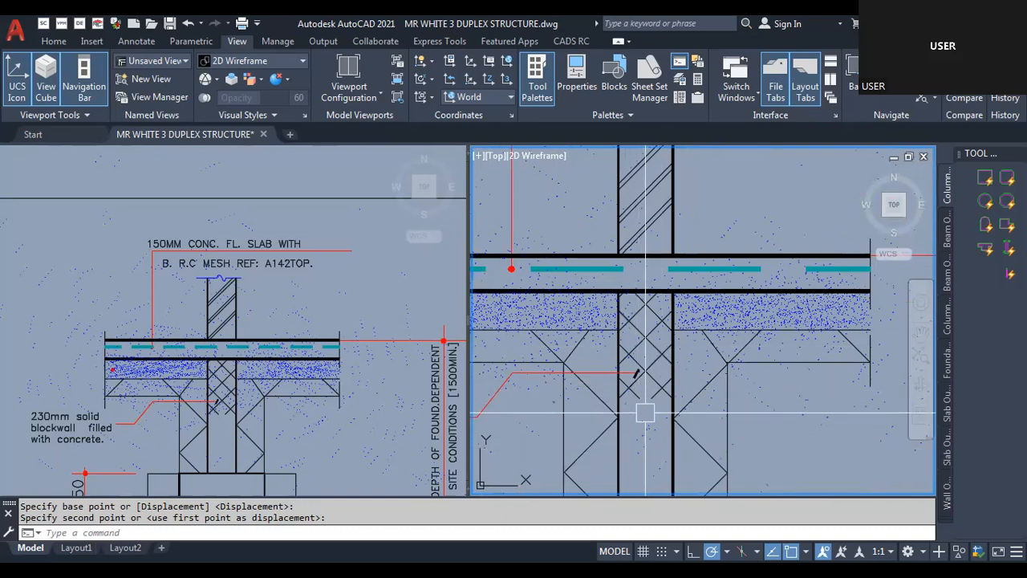
pyautogui.scroll(-1, 653, 397)
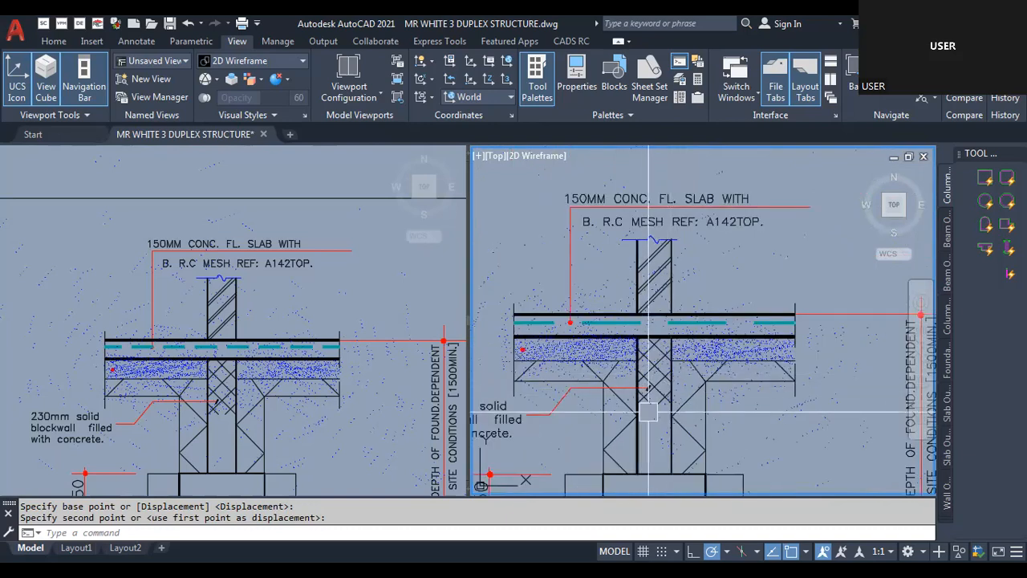
# Review the foundation depth note, the base under the footing and the B.R.C mesh reference in section 1-1.
pyautogui.scroll(-2, 659, 394)
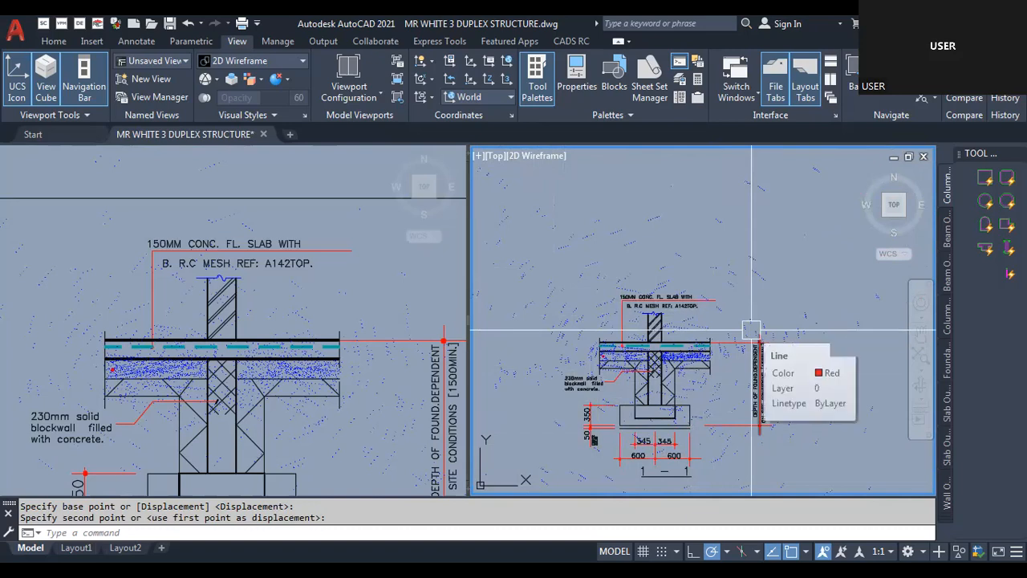
pyautogui.scroll(2, 656, 357)
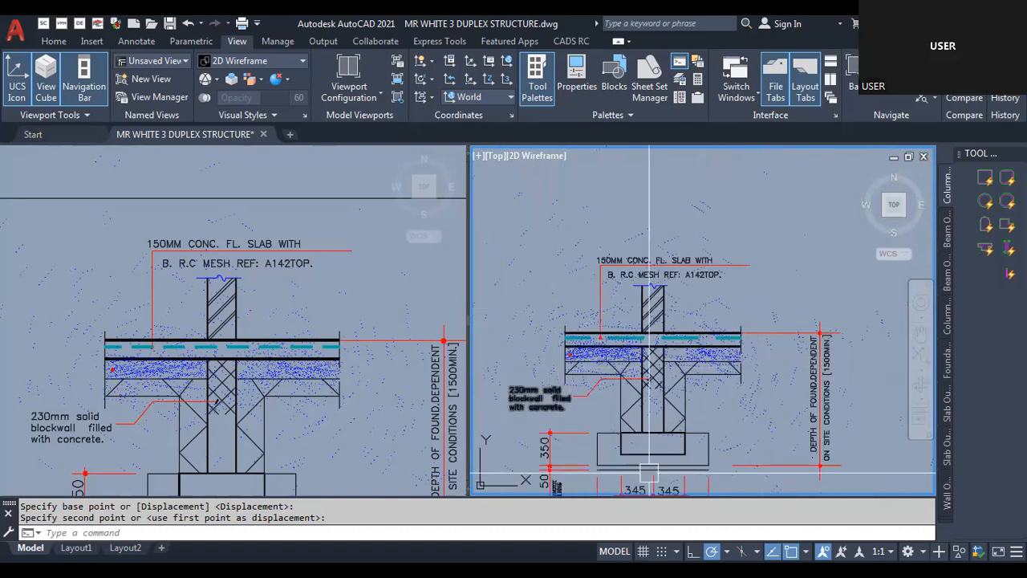
pyautogui.scroll(5, 645, 292)
pyautogui.scroll(-5, 553, 271)
pyautogui.scroll(4, 543, 267)
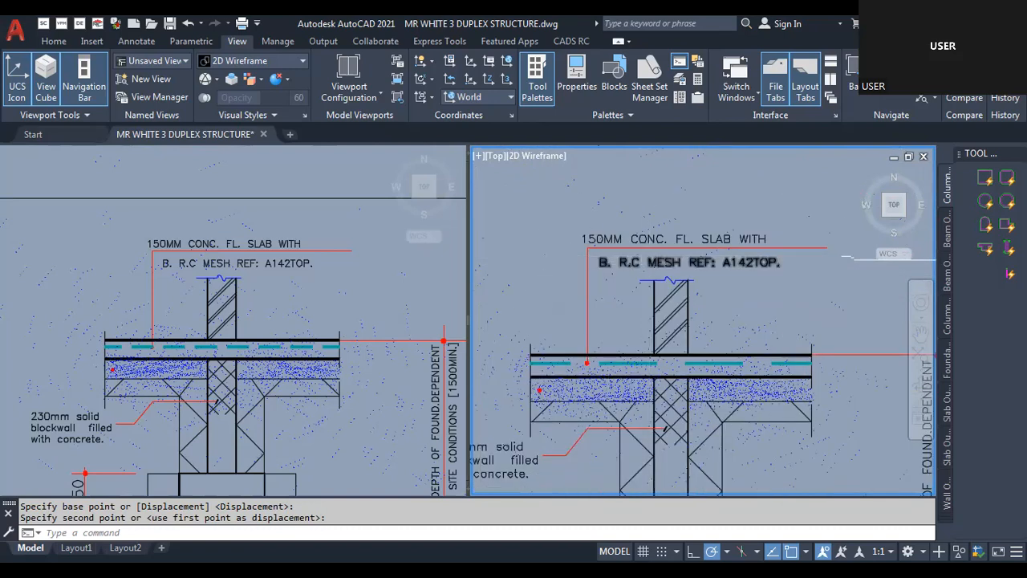
pyautogui.scroll(-2, 573, 277)
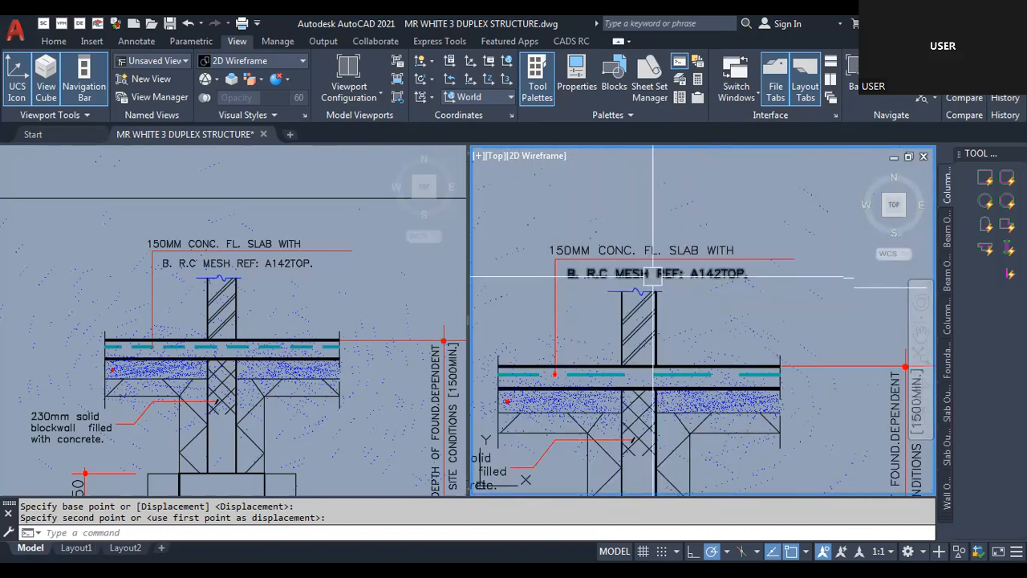
pyautogui.scroll(2, 602, 257)
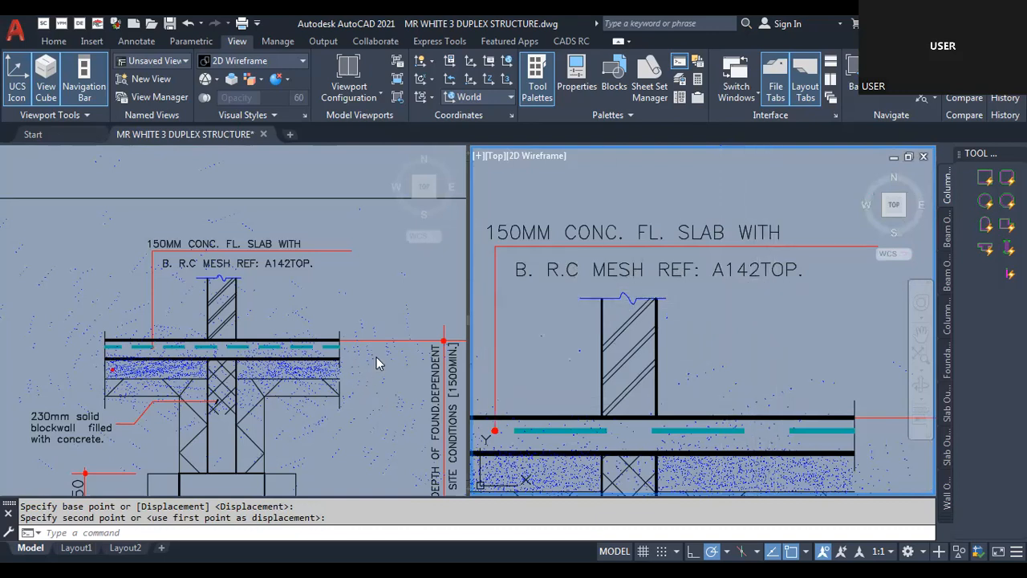
# Check the B.R.C MESH A142 note on the reference foundation plan and locate the ground floor layout again.
pyautogui.click(359, 399)
pyautogui.scroll(-4, 343, 337)
pyautogui.scroll(5, 165, 303)
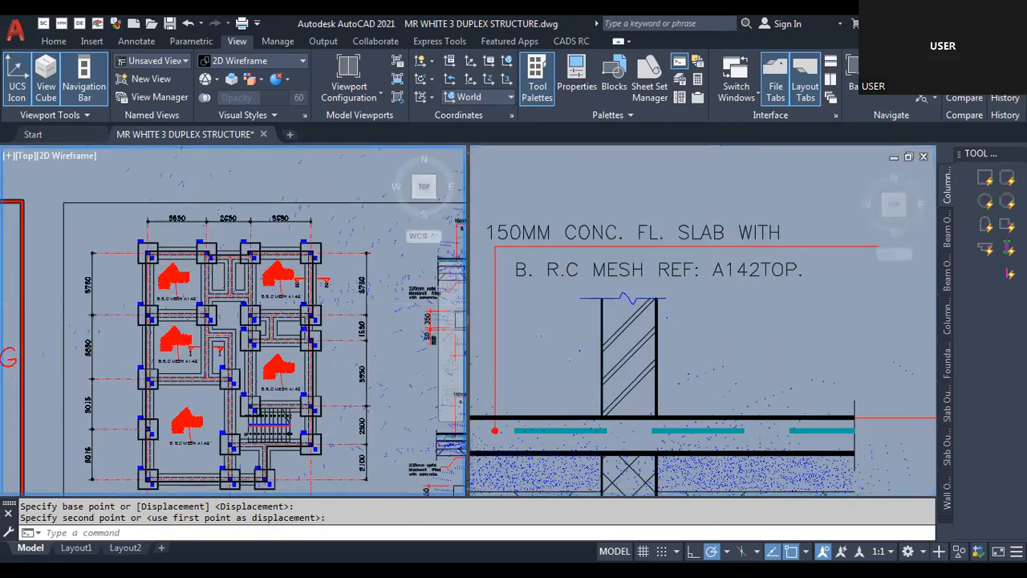
pyautogui.scroll(1, 183, 392)
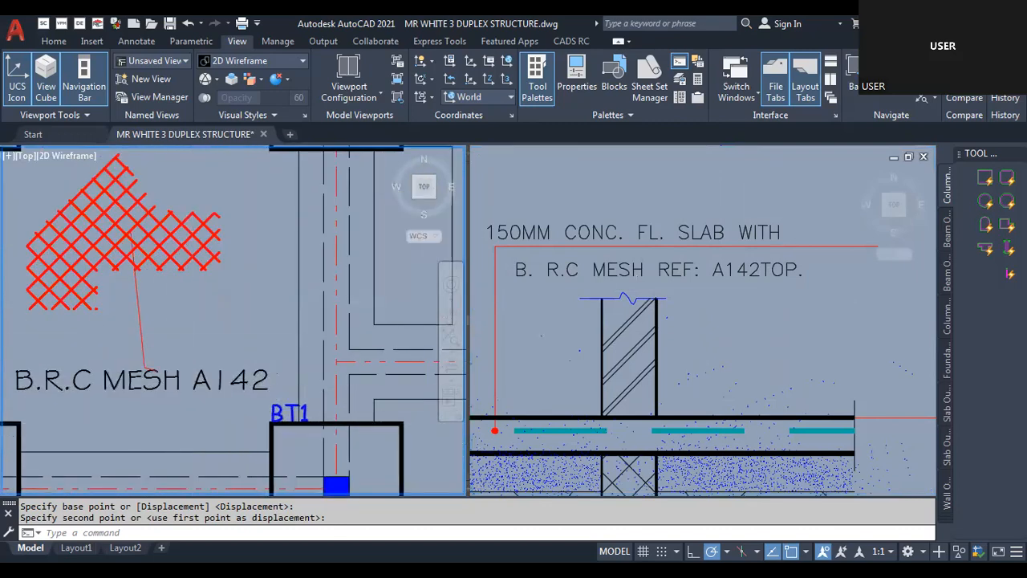
pyautogui.scroll(-5, 183, 386)
pyautogui.scroll(-7, 182, 297)
pyautogui.scroll(10, 182, 430)
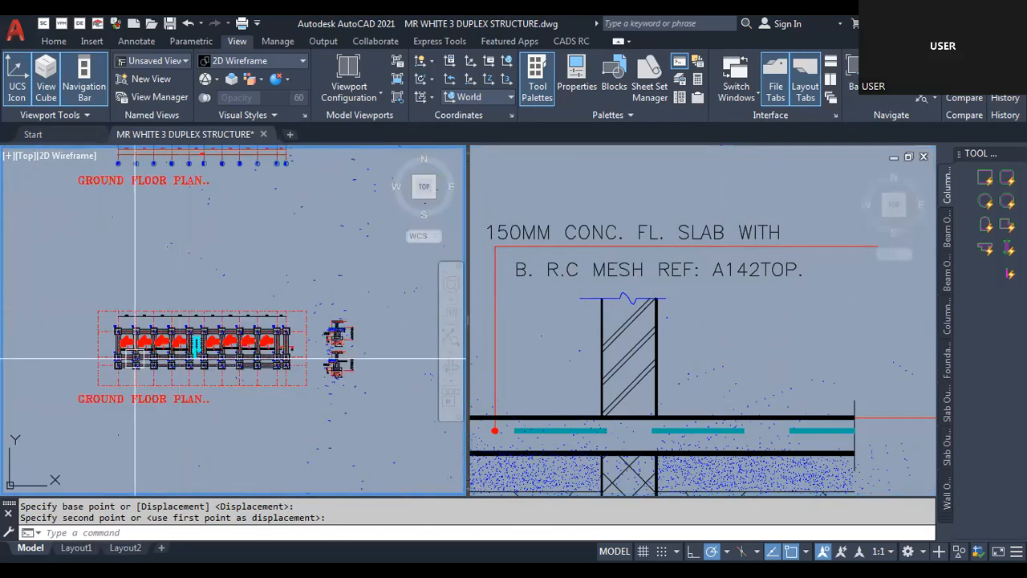
# Examine the foundation depth note and its upper and lower limit lines beside section 1-1.
pyautogui.scroll(2, 165, 346)
pyautogui.click(571, 361)
pyautogui.scroll(-5, 610, 361)
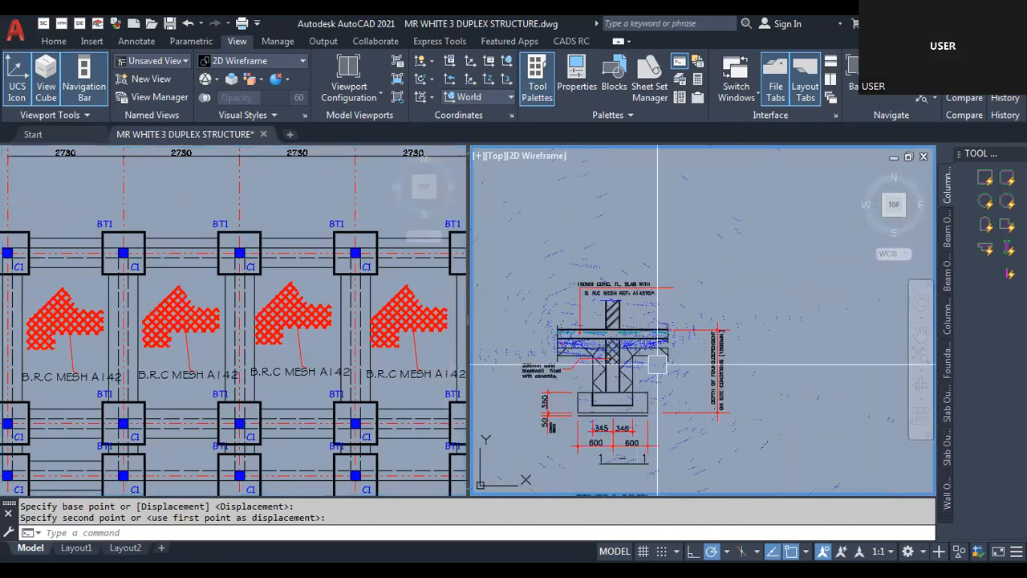
pyautogui.scroll(6, 720, 354)
pyautogui.scroll(2, 762, 397)
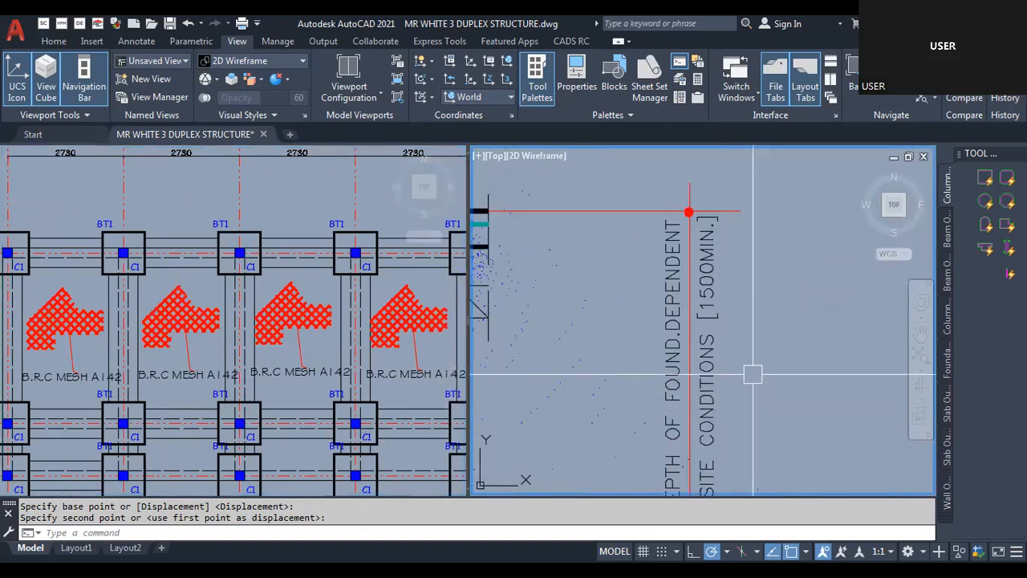
pyautogui.scroll(-2, 712, 217)
pyautogui.scroll(2, 742, 346)
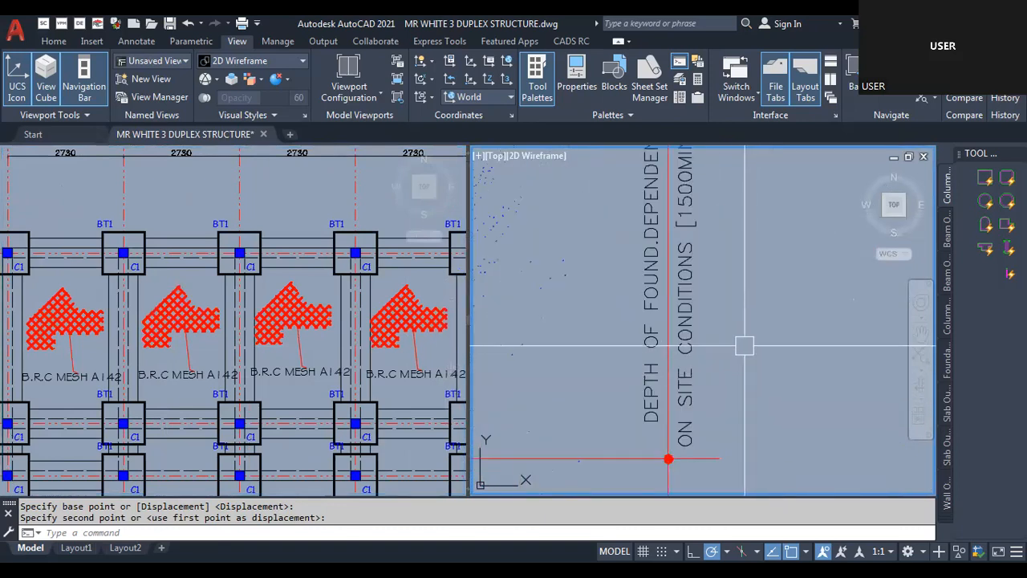
pyautogui.scroll(-2, 746, 433)
pyautogui.scroll(4, 738, 248)
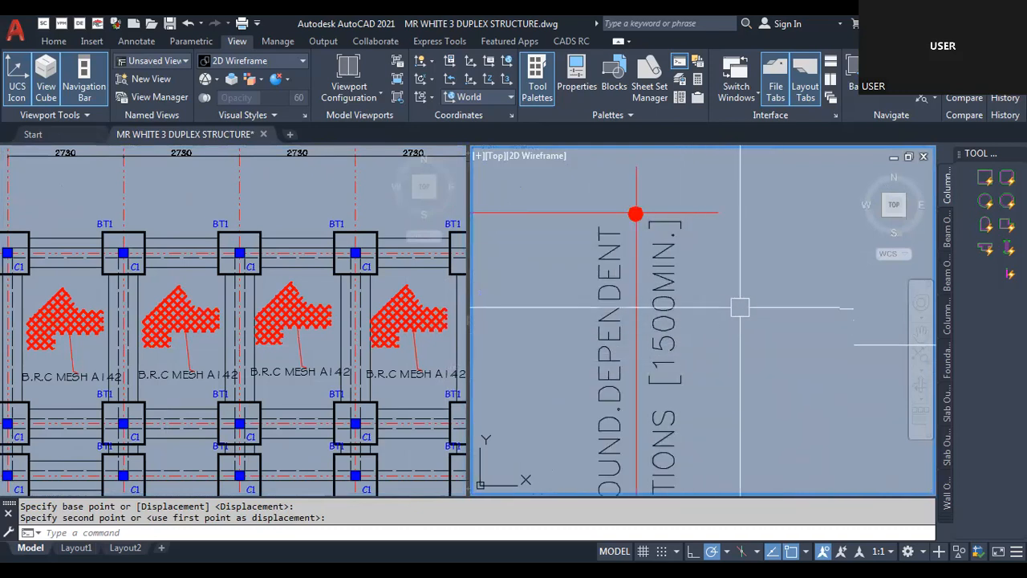
pyautogui.scroll(-3, 754, 325)
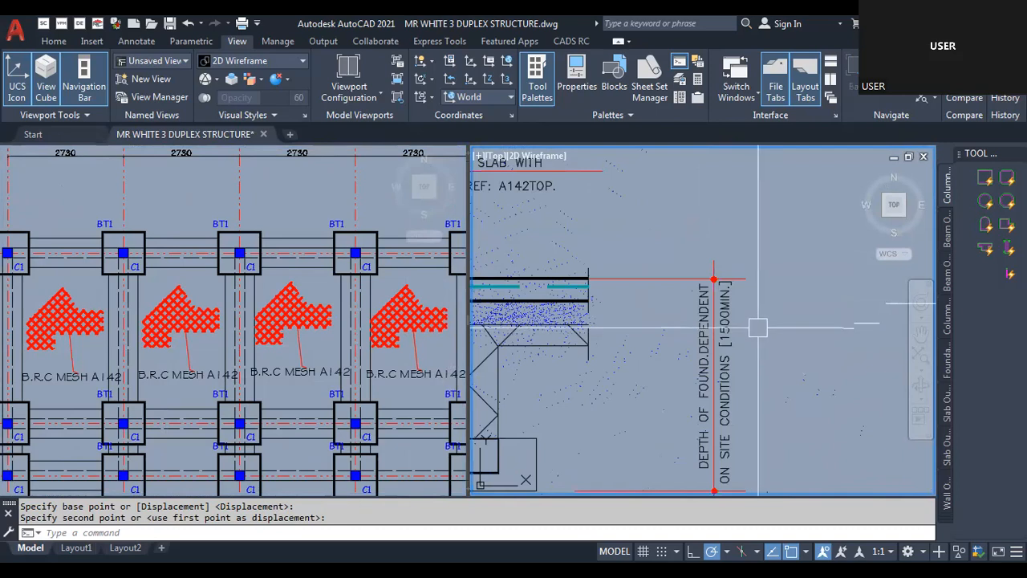
pyautogui.scroll(-2, 758, 328)
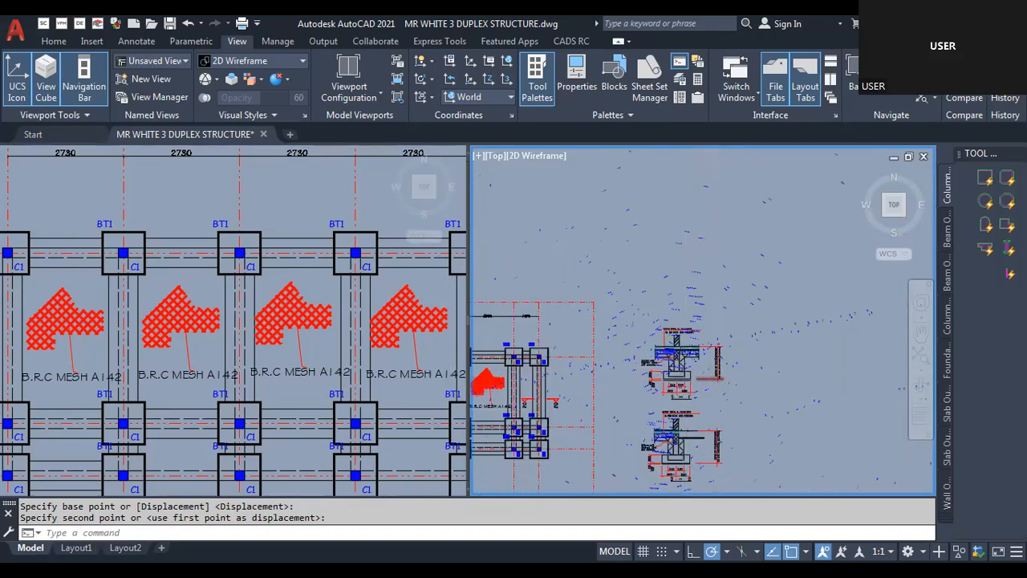
# Check the section 1-1 label and look over the ground floor foundation layout for where that section applies.
pyautogui.scroll(6, 706, 361)
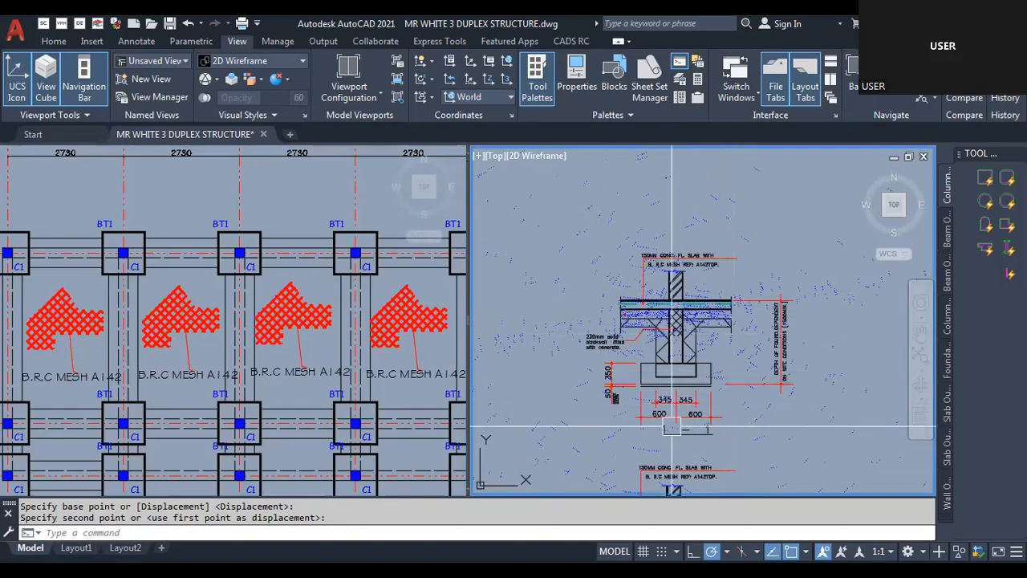
pyautogui.scroll(-2, 752, 331)
pyautogui.scroll(4, 749, 333)
pyautogui.scroll(-5, 671, 325)
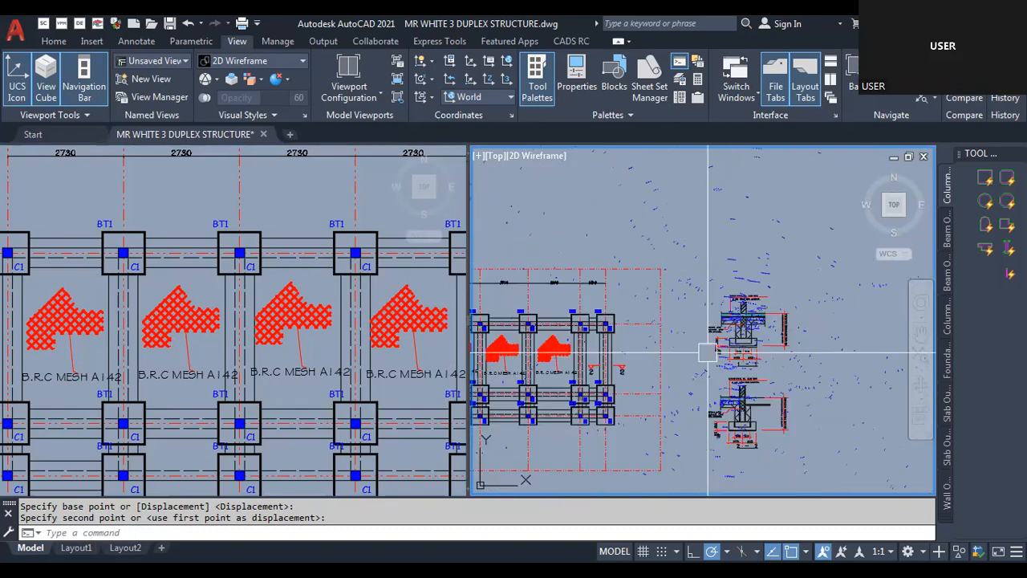
pyautogui.click(355, 371)
pyautogui.scroll(-3, 387, 324)
pyautogui.scroll(4, 387, 324)
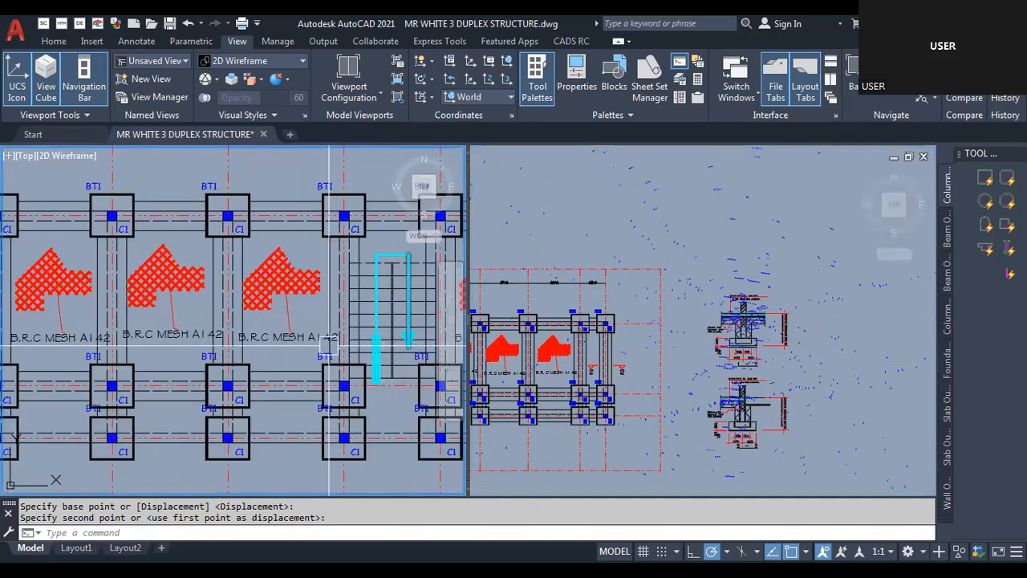
pyautogui.scroll(-4, 161, 361)
pyautogui.scroll(-1, 326, 350)
pyautogui.scroll(4, 241, 353)
pyautogui.scroll(-3, 179, 350)
pyautogui.scroll(4, 289, 337)
pyautogui.scroll(-4, 324, 325)
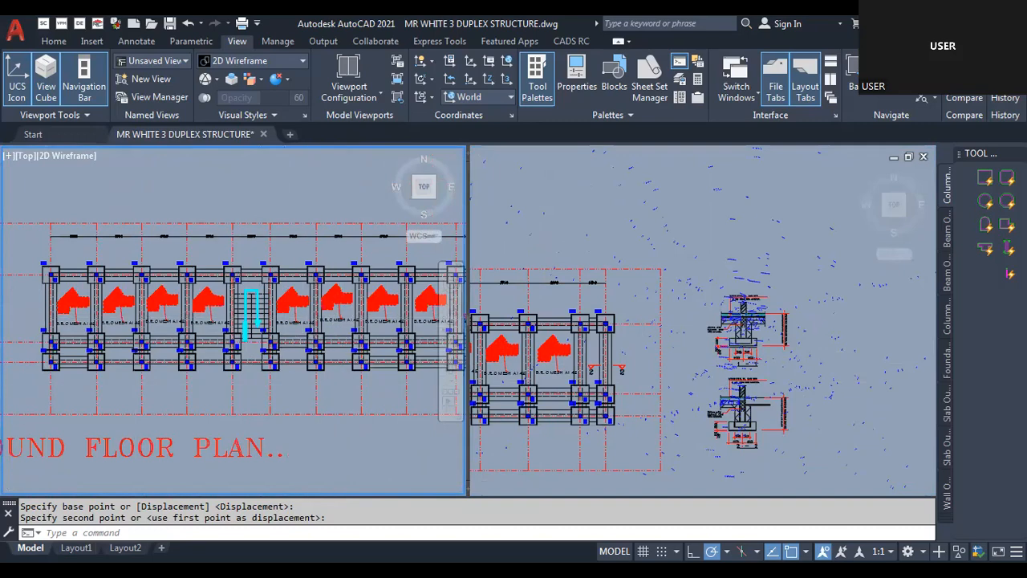
# Copy the section 1 marks from the reference foundation plan across a vertical strip foundation in the ground floor layout.
pyautogui.scroll(-6, 324, 337)
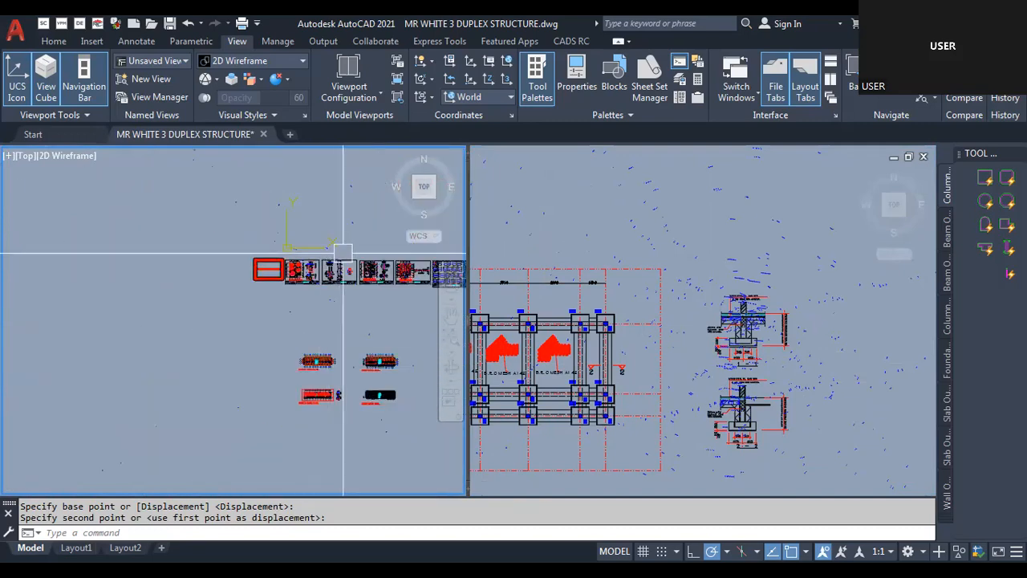
pyautogui.scroll(5, 291, 325)
pyautogui.scroll(8, 291, 326)
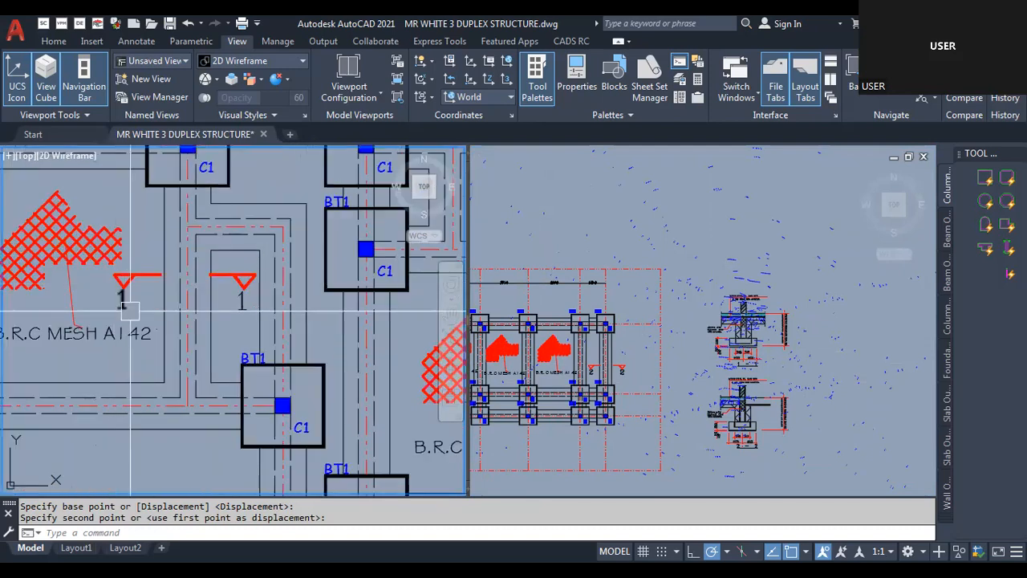
pyautogui.write('Co')
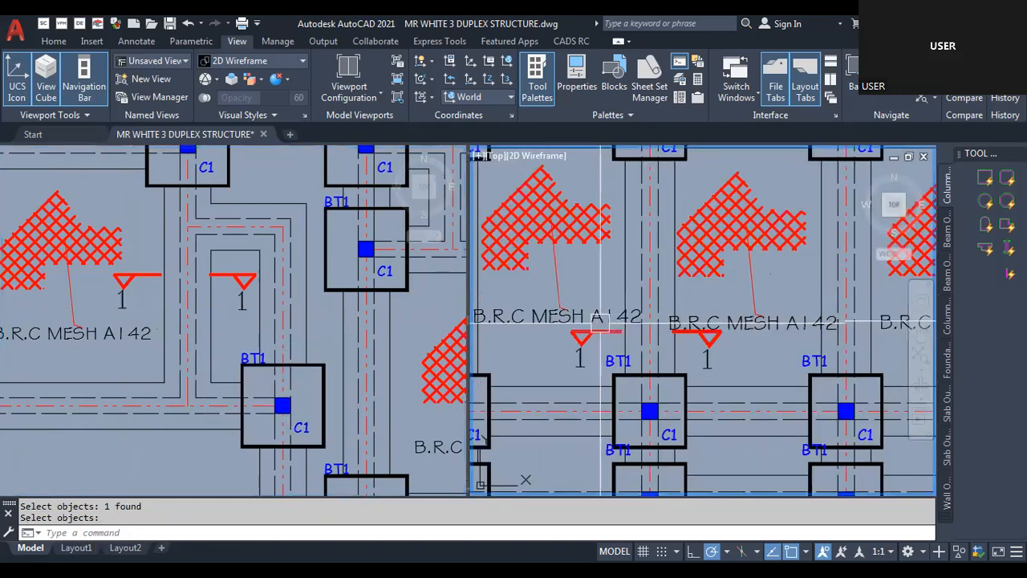
pyautogui.scroll(2, 711, 347)
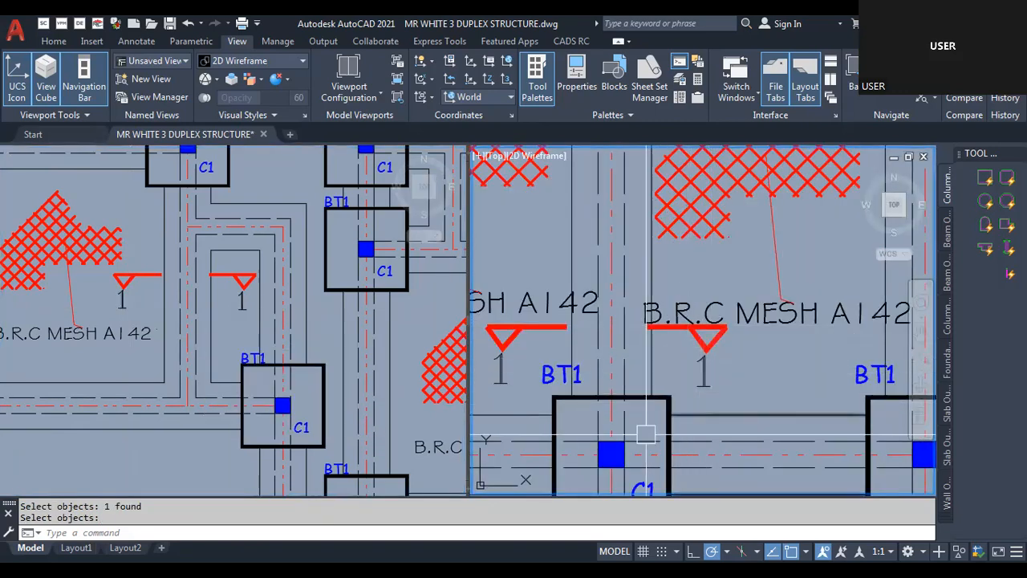
# Compare the section 1 marks with detail 1-1, and examine the section 2 marks at the layout's end strip.
pyautogui.scroll(-4, 640, 427)
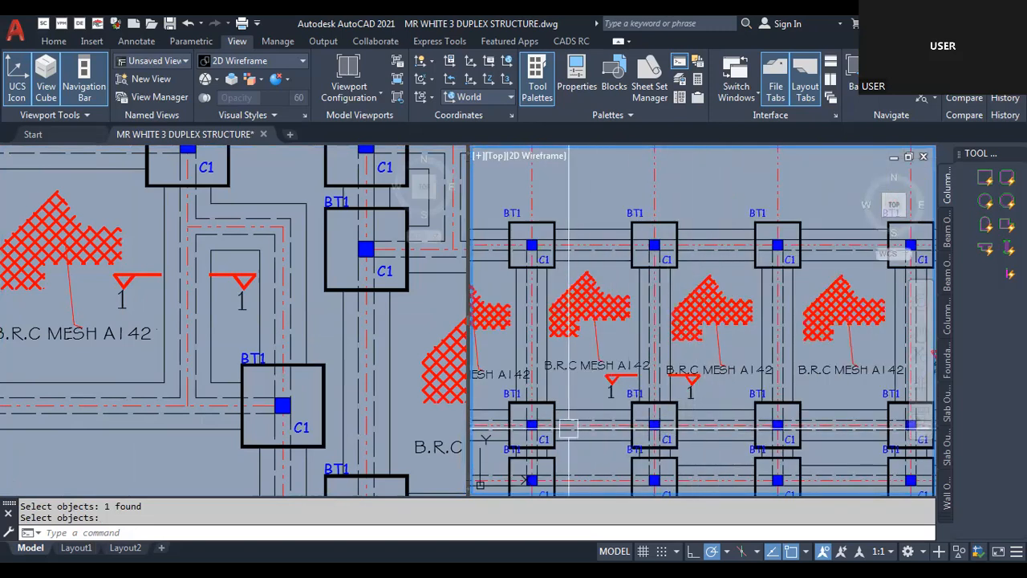
pyautogui.scroll(-5, 618, 412)
pyautogui.scroll(6, 574, 389)
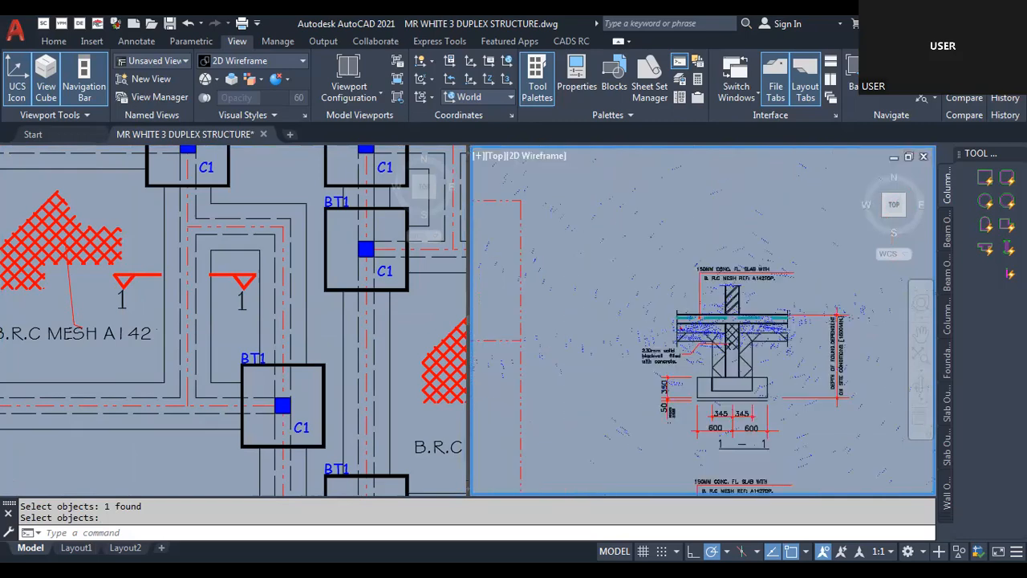
pyautogui.scroll(1, 650, 291)
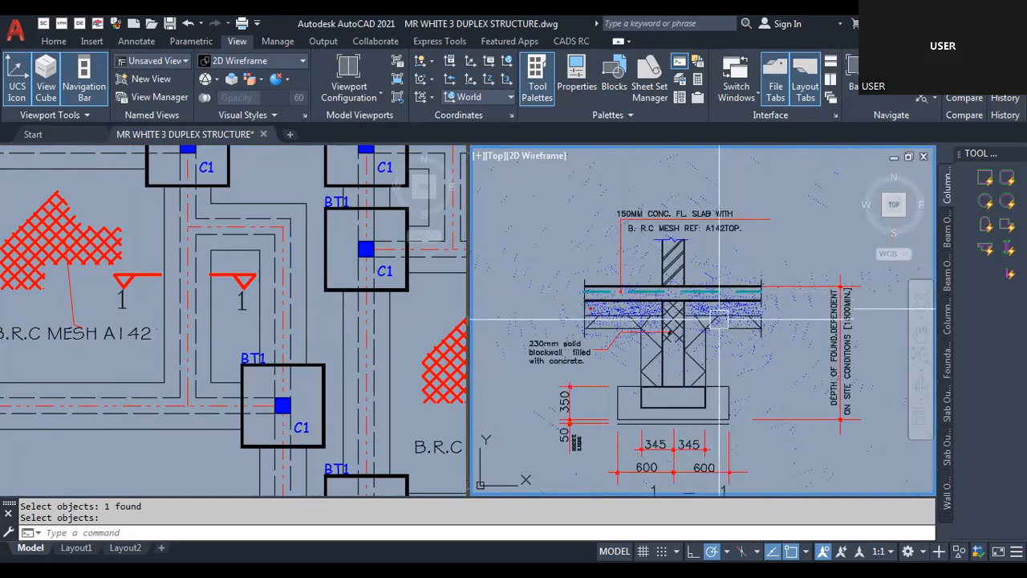
pyautogui.scroll(-4, 654, 320)
pyautogui.scroll(3, 662, 370)
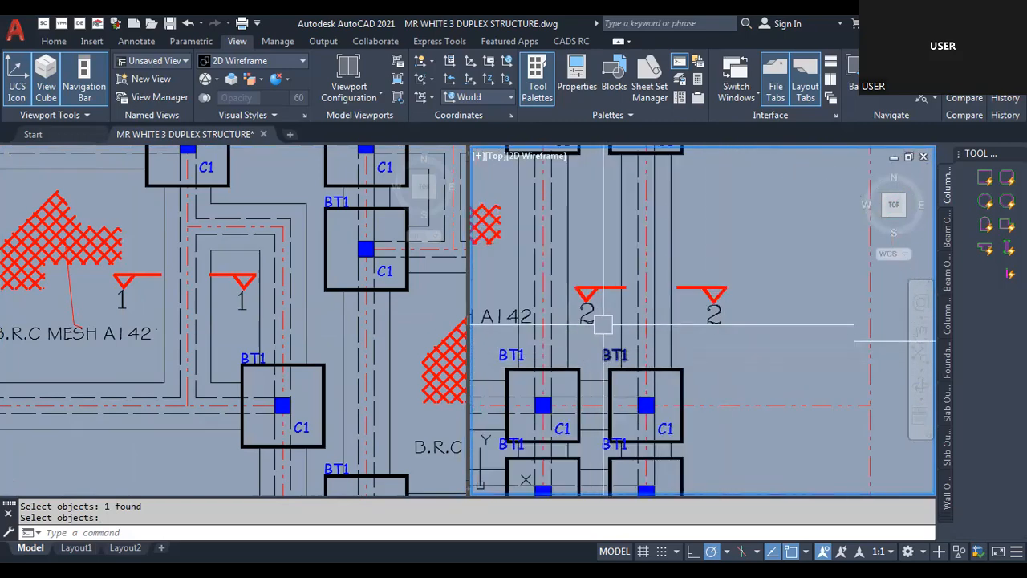
pyautogui.scroll(2, 605, 345)
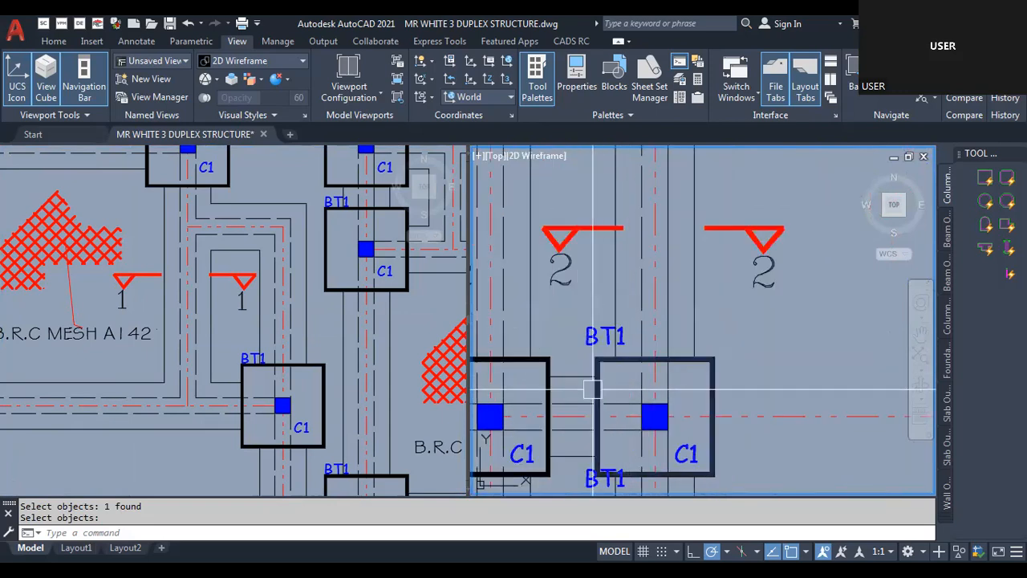
# Draw a circle centred on the C1 column around the end footing below the section 2 marks.
pyautogui.scroll(-2, 633, 412)
pyautogui.write('c')
pyautogui.press('Return')
pyautogui.click(654, 416)
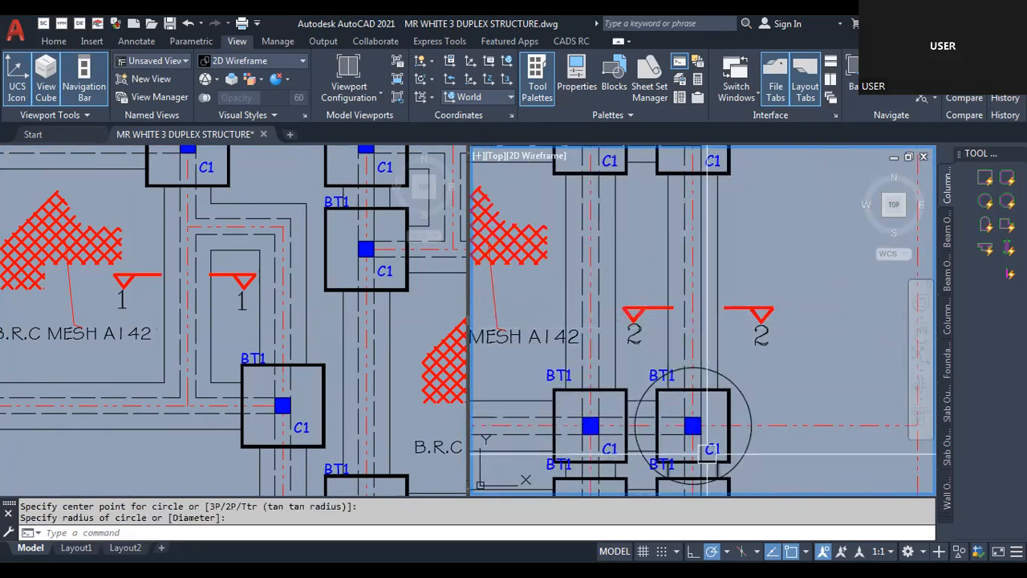
pyautogui.scroll(-4, 701, 457)
pyautogui.scroll(6, 699, 370)
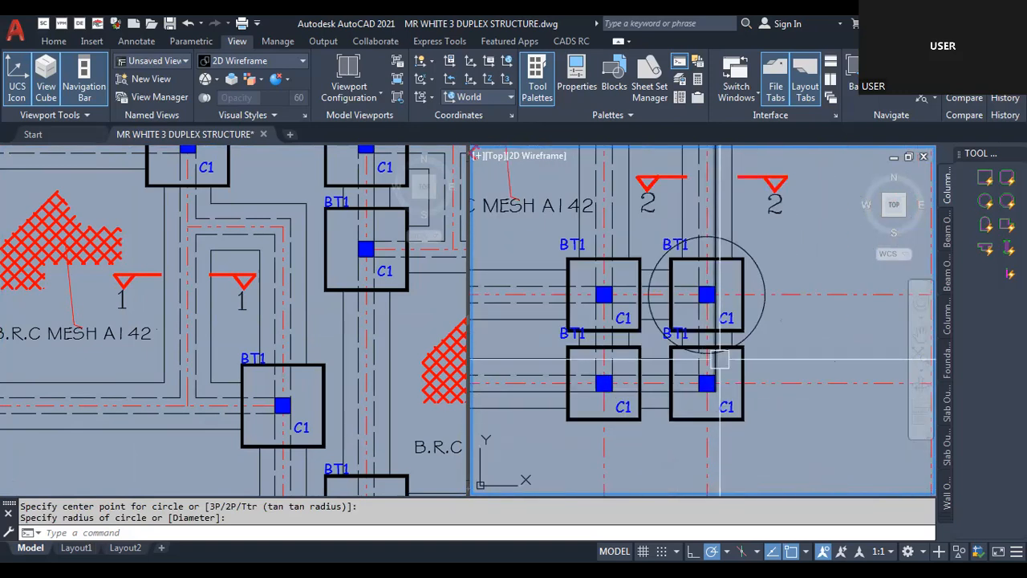
pyautogui.scroll(-3, 700, 370)
pyautogui.scroll(1, 699, 261)
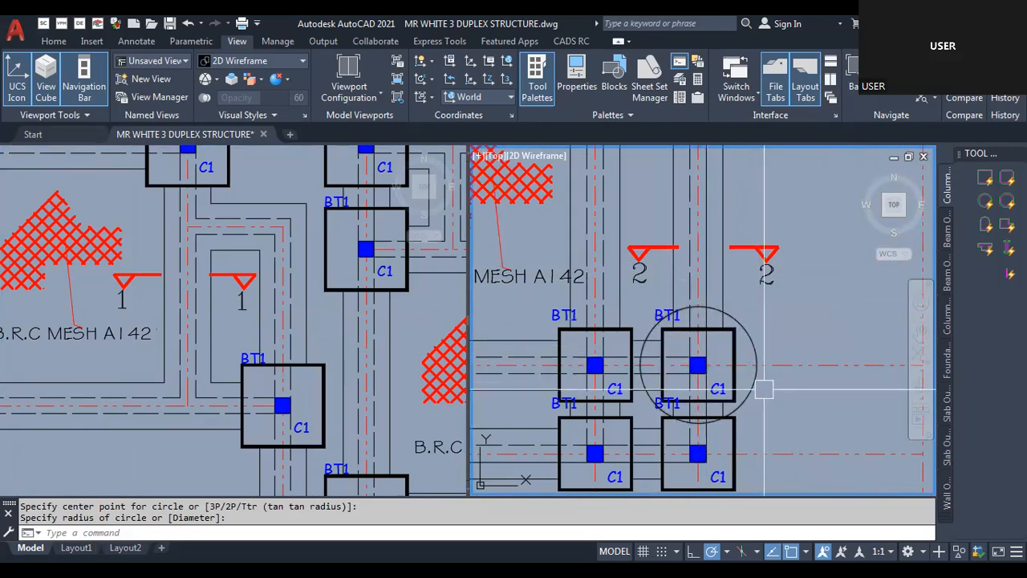
# Erase the circle around the end footing below the section 2 marks.
pyautogui.press('e')
pyautogui.press('space')
pyautogui.click(725, 418)
pyautogui.press('space')
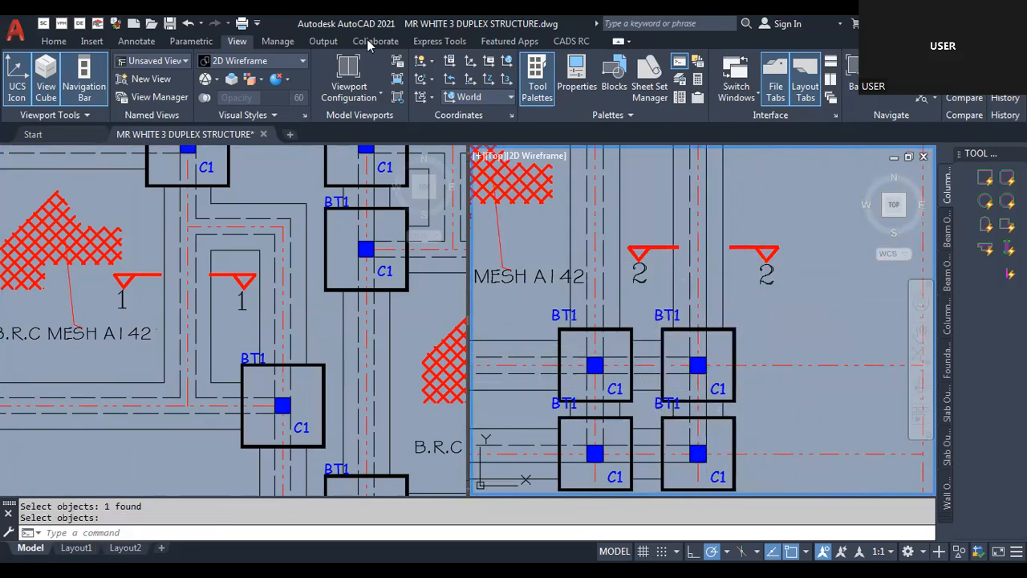
# Compare the section 2 marks at the end strip foundation with detail 2-2 beside the layout.
pyautogui.scroll(-2, 669, 340)
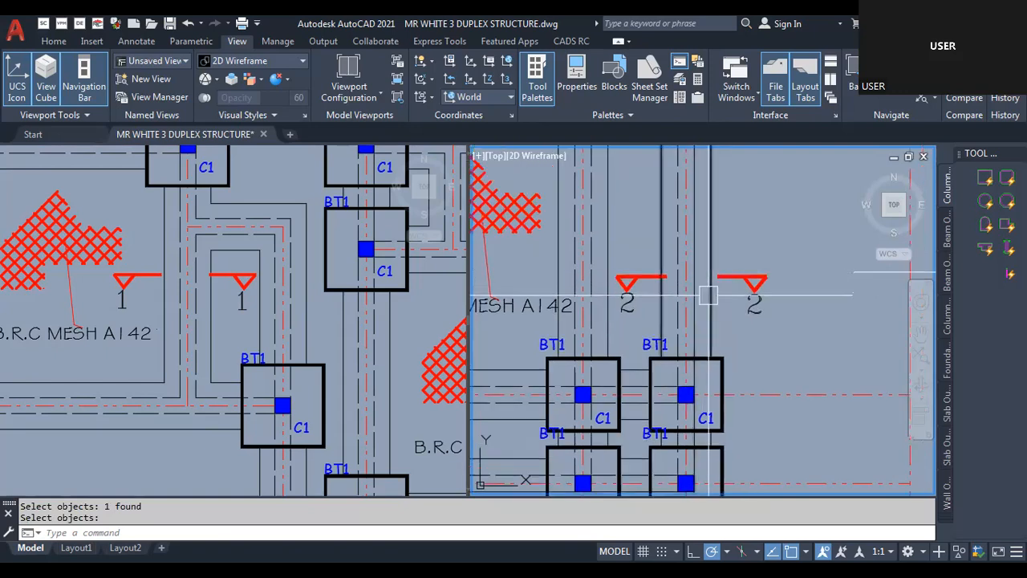
pyautogui.scroll(-2, 668, 340)
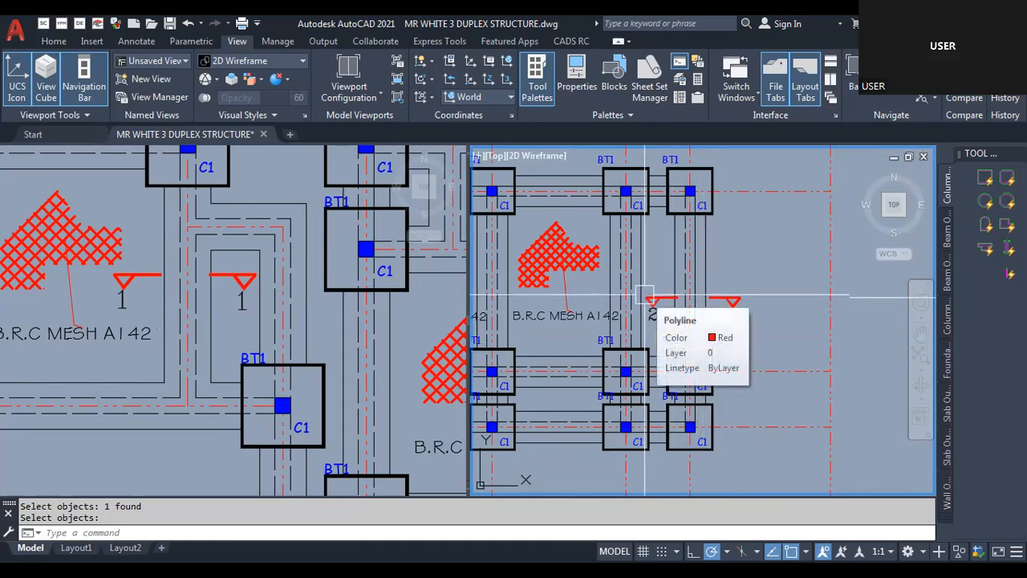
pyautogui.scroll(-4, 682, 401)
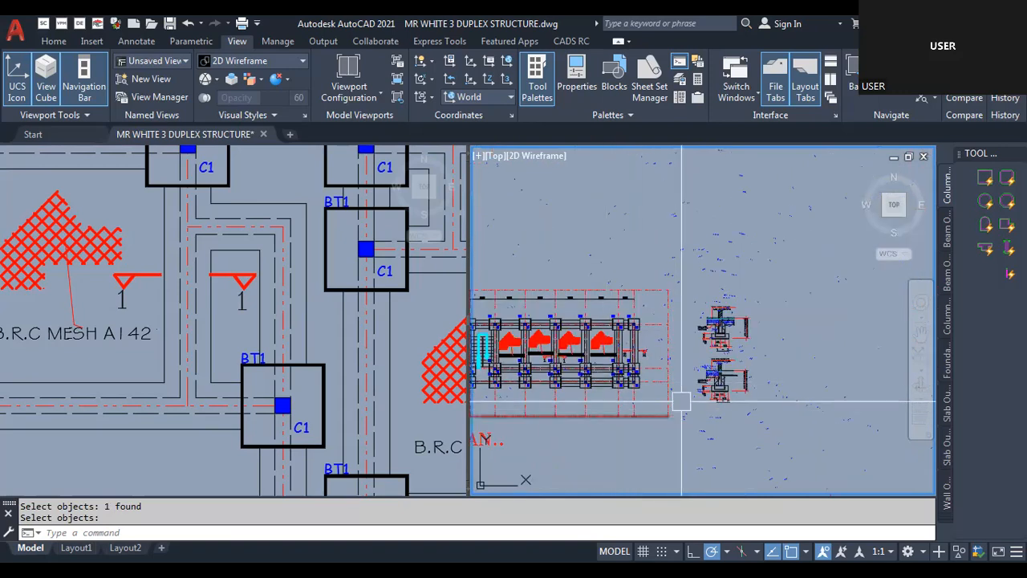
pyautogui.scroll(2, 682, 401)
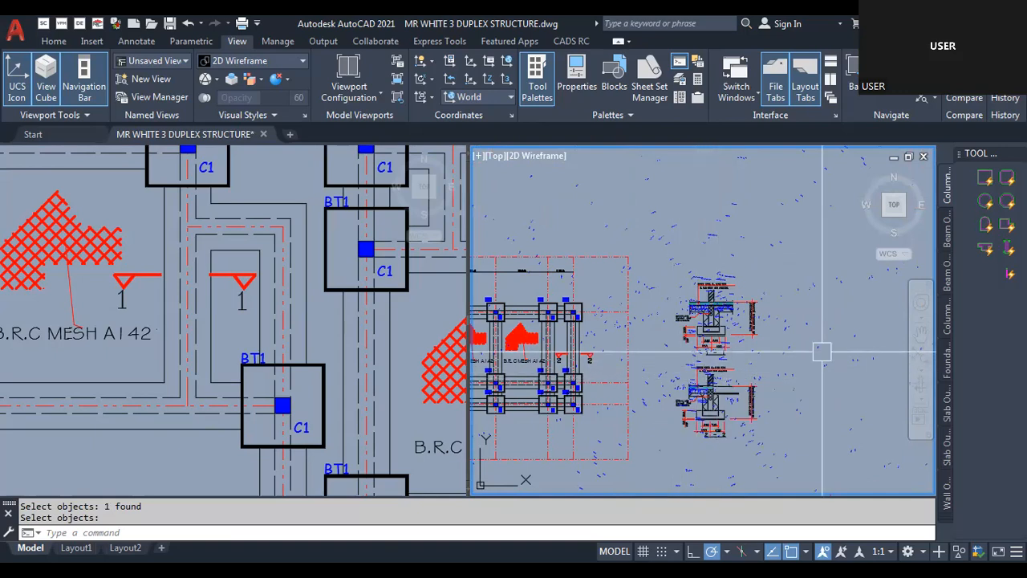
pyautogui.scroll(2, 584, 355)
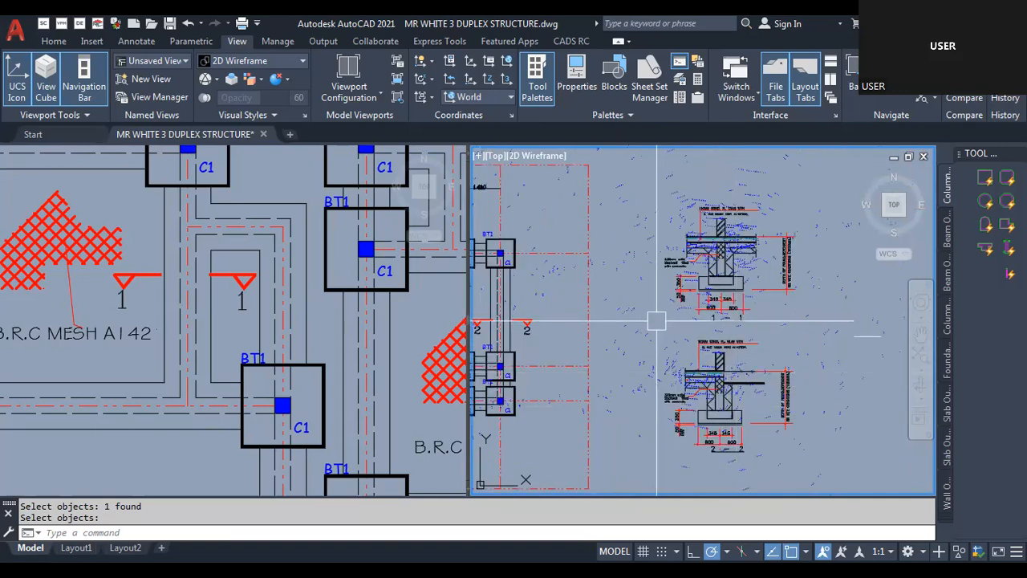
pyautogui.scroll(1, 509, 329)
pyautogui.scroll(-3, 561, 341)
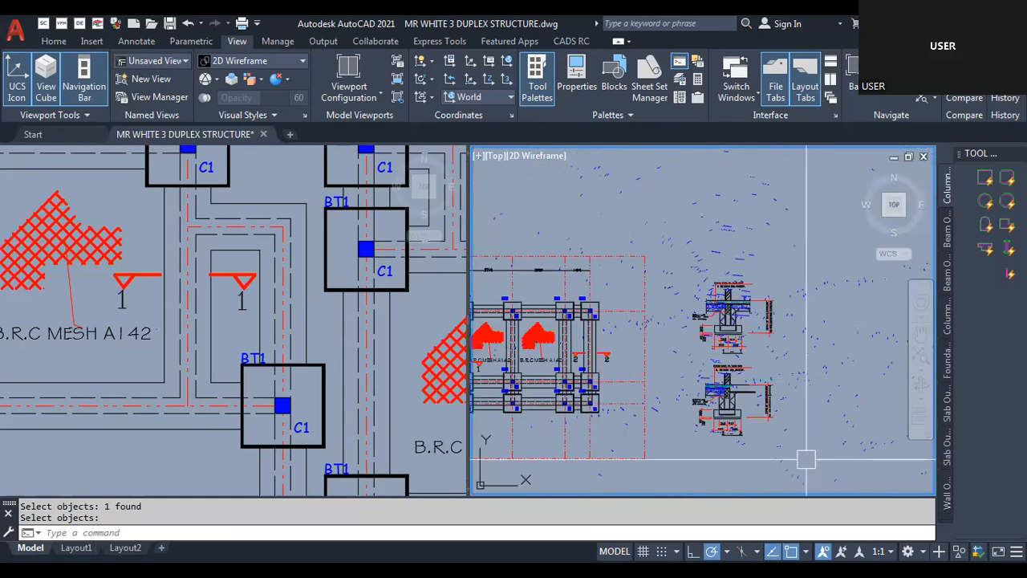
pyautogui.scroll(3, 642, 401)
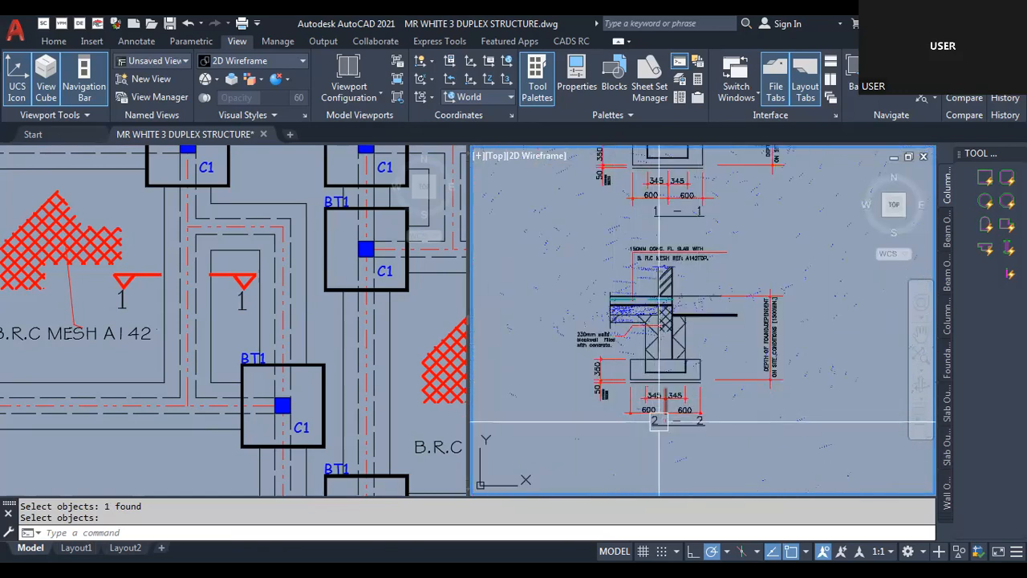
pyautogui.scroll(-3, 659, 420)
pyautogui.scroll(4, 770, 329)
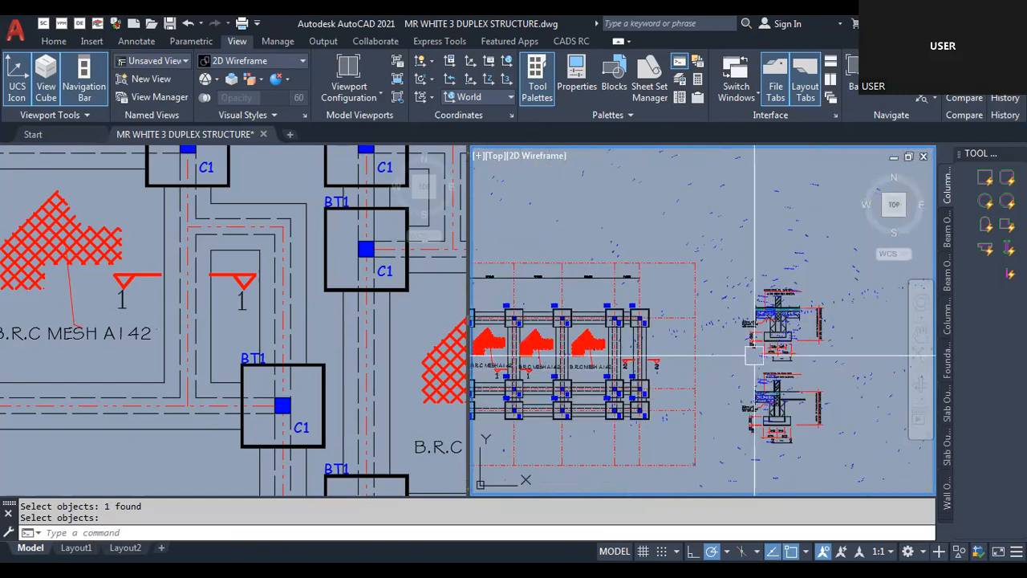
# Review the section 1 marks between the mesh notes and the overall ground floor foundation layout.
pyautogui.scroll(-4, 801, 313)
pyautogui.scroll(4, 776, 354)
pyautogui.scroll(-4, 842, 395)
pyautogui.scroll(3, 568, 390)
pyautogui.scroll(3, 568, 390)
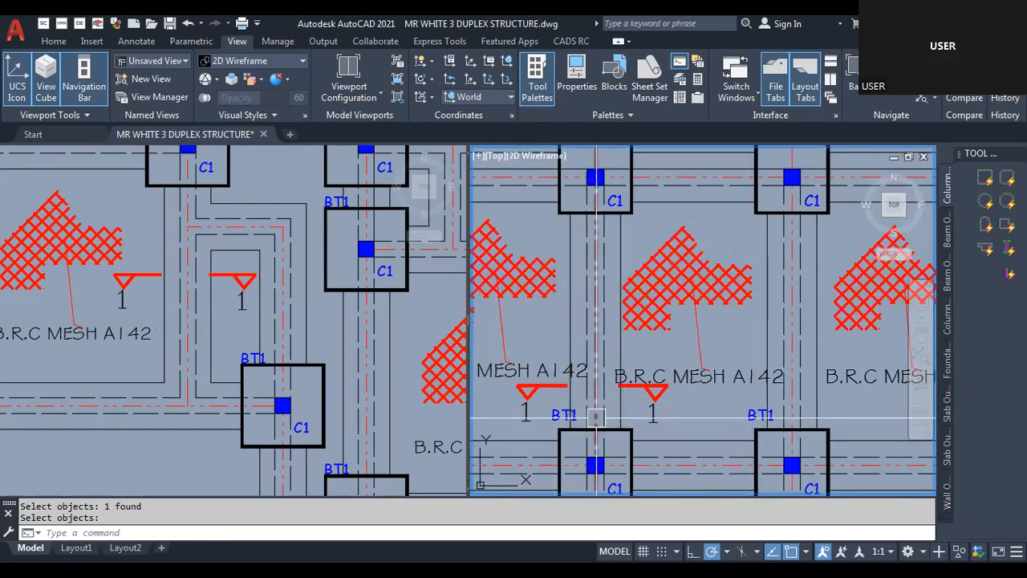
pyautogui.scroll(-3, 559, 347)
pyautogui.scroll(-4, 559, 346)
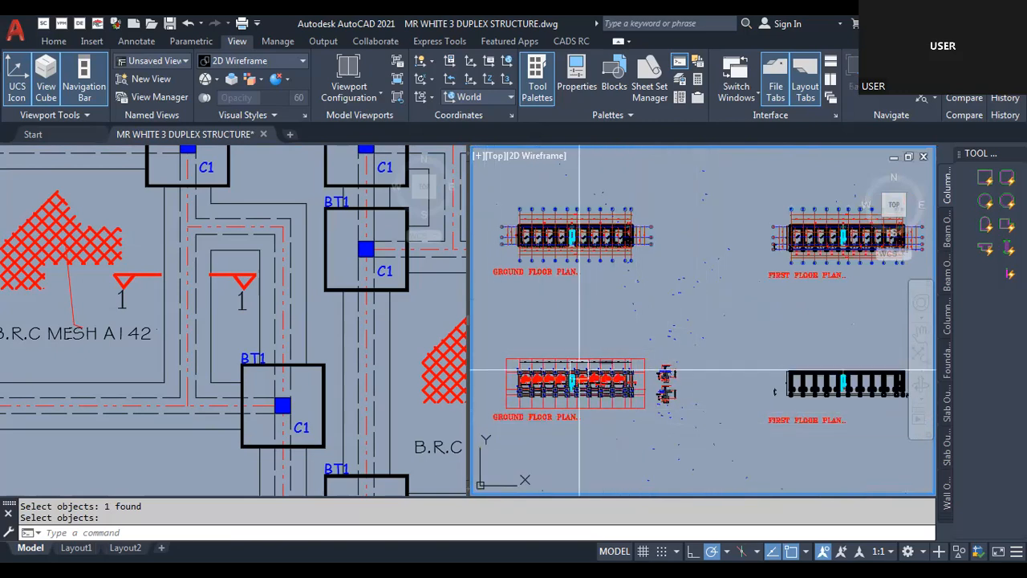
pyautogui.scroll(3, 509, 396)
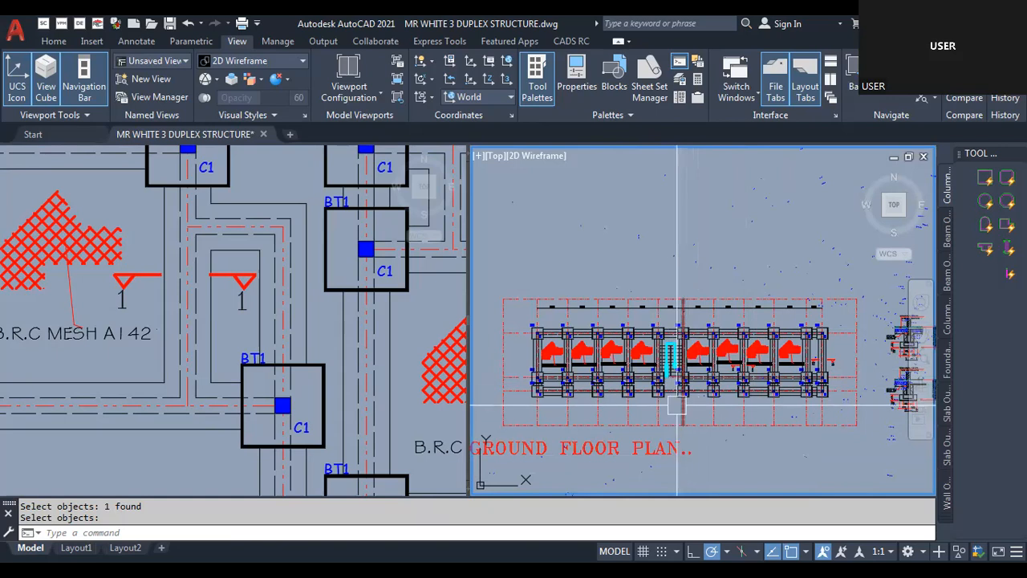
# Replace the GROUND FLOOR PLAN title beneath the foundation plan with a copy of the GROUND/FOUNDATION LAYOUT title, and move the section details closer to the plan.
pyautogui.click(296, 267)
pyautogui.scroll(-8, 284, 261)
pyautogui.scroll(-2, 325, 373)
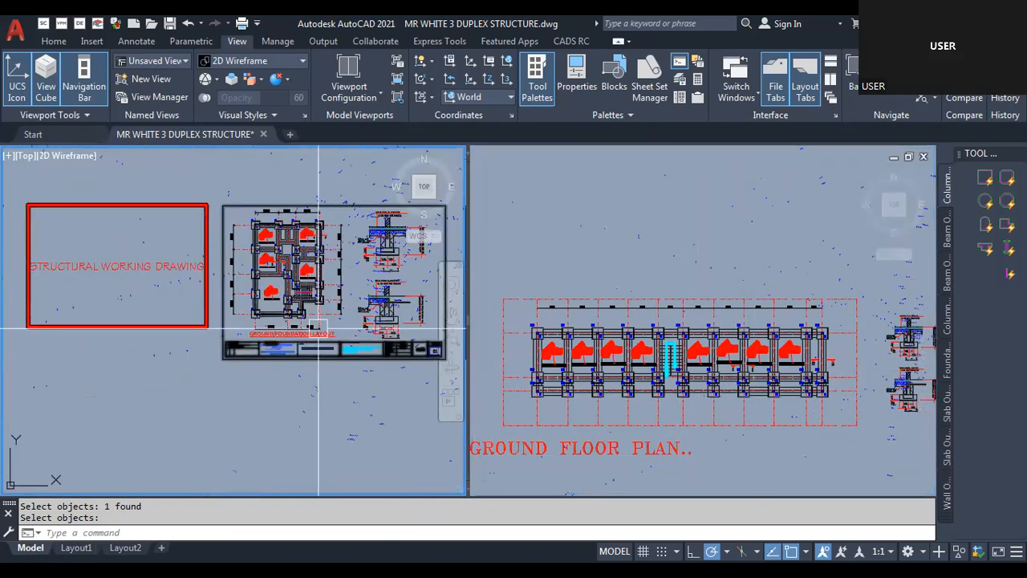
pyautogui.scroll(6, 329, 353)
pyautogui.write('Co')
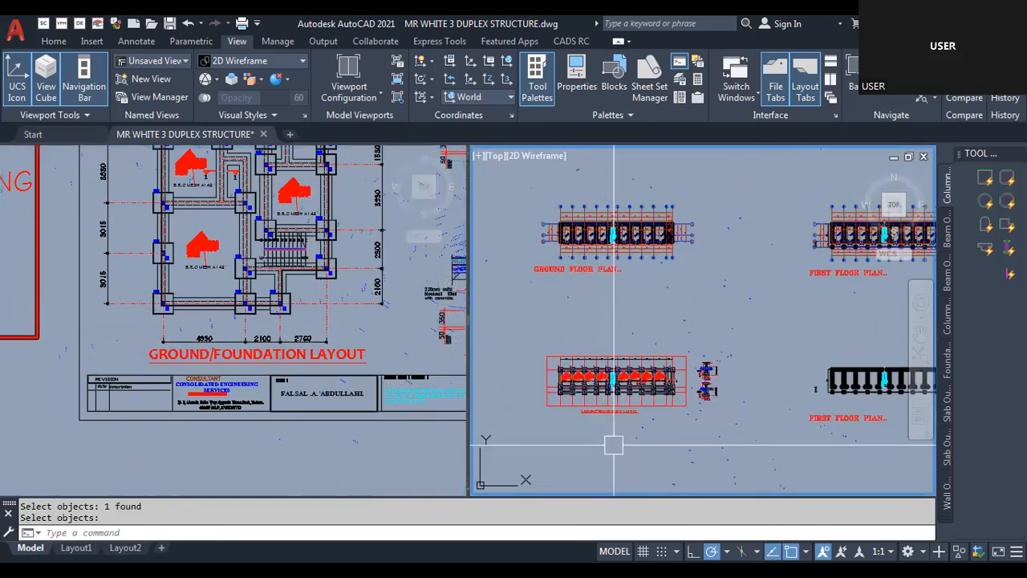
pyautogui.scroll(2, 746, 409)
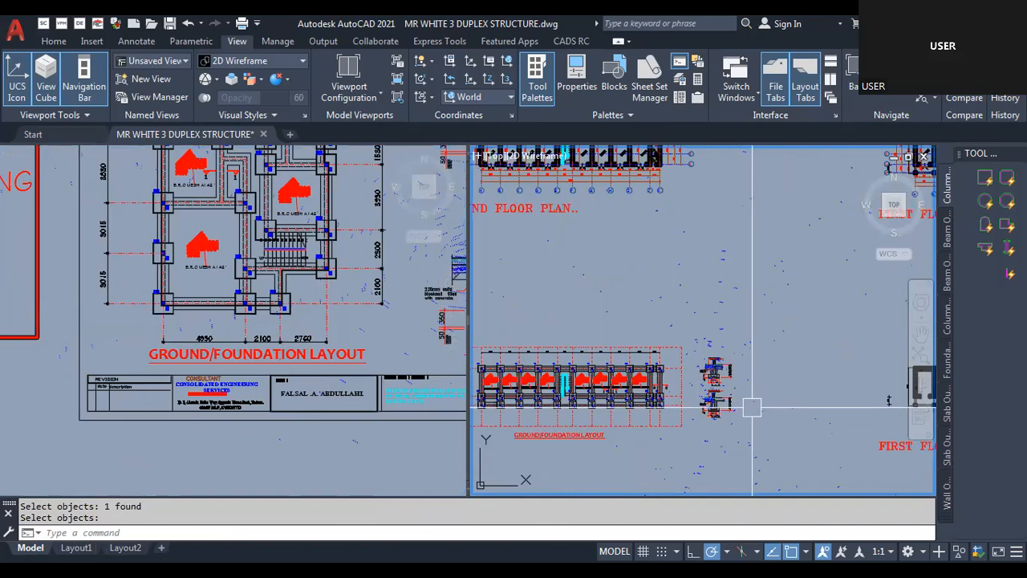
pyautogui.scroll(-2, 775, 388)
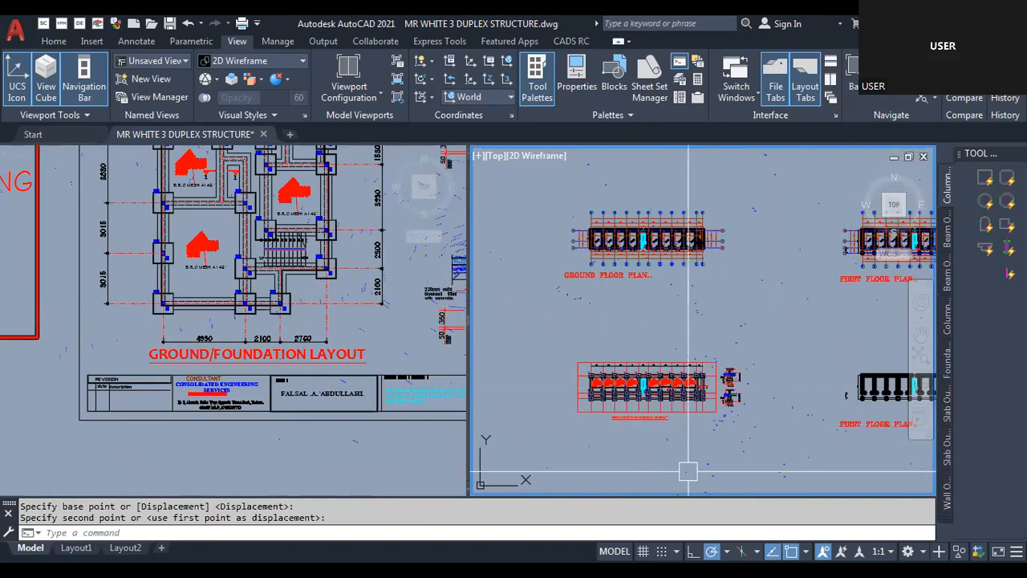
# Examine the B.T.1 footing plan and its SEC. 1-1 detail on reference sheet 02, including dimensions and reinforcement notes.
pyautogui.scroll(-8, 601, 407)
pyautogui.scroll(6, 577, 290)
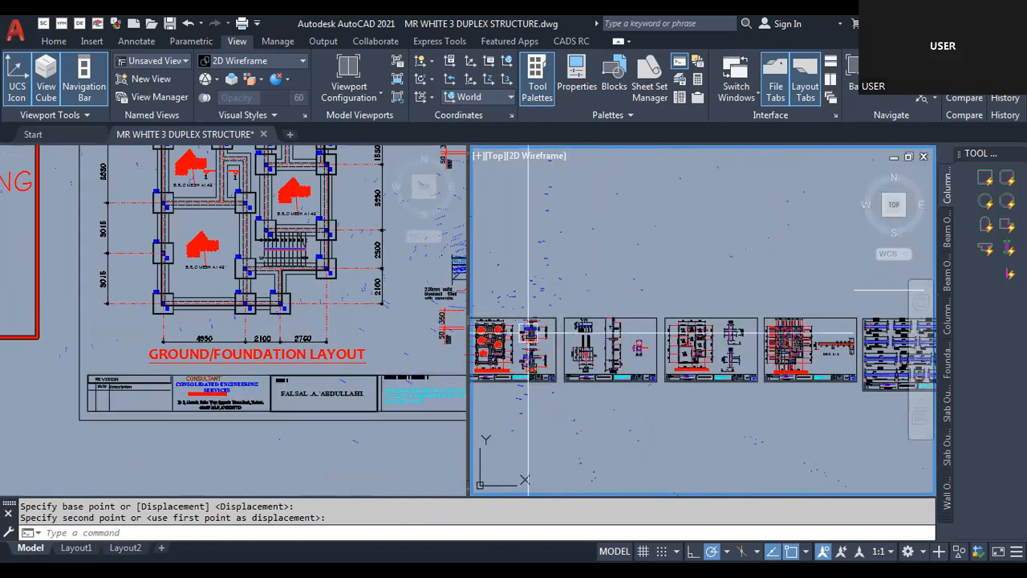
pyautogui.scroll(5, 528, 330)
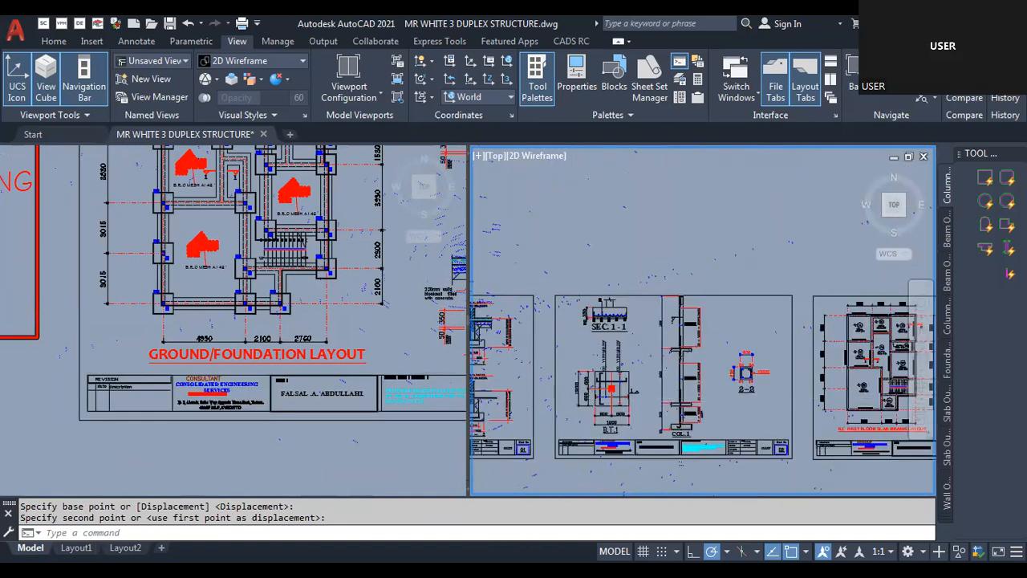
pyautogui.scroll(5, 584, 401)
pyautogui.scroll(-3, 650, 416)
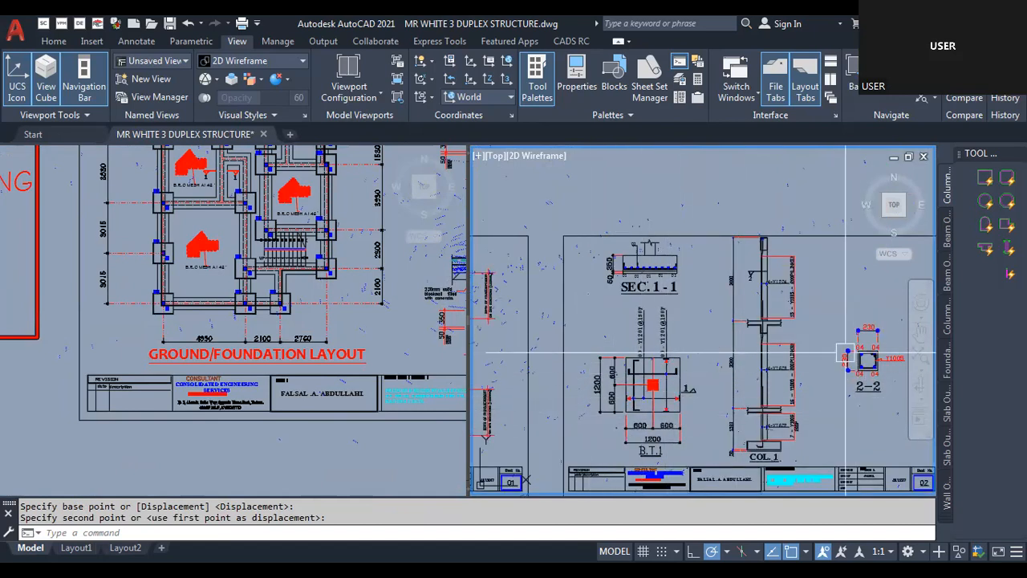
pyautogui.scroll(2, 822, 314)
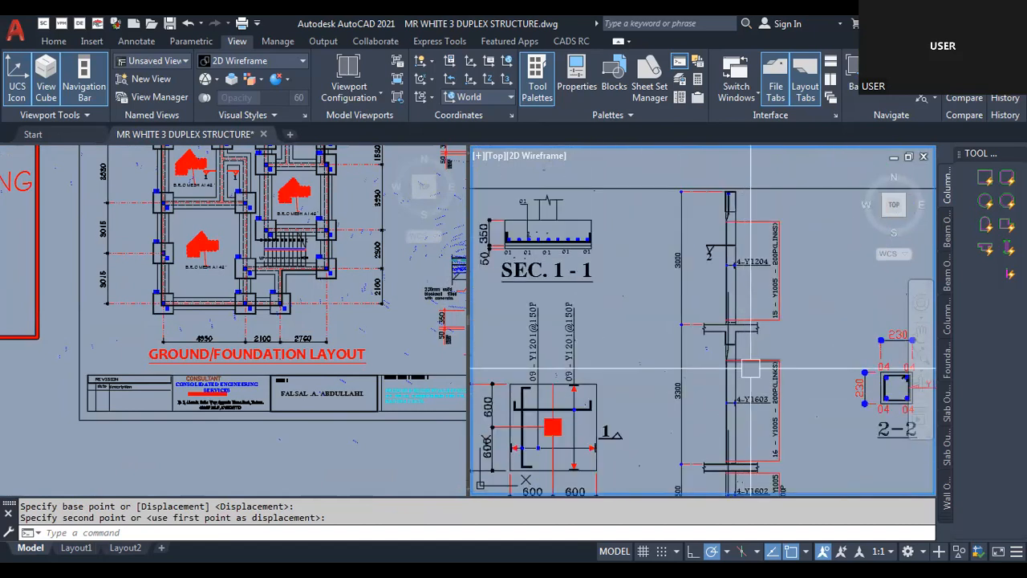
pyautogui.scroll(-1, 750, 369)
pyautogui.scroll(4, 607, 363)
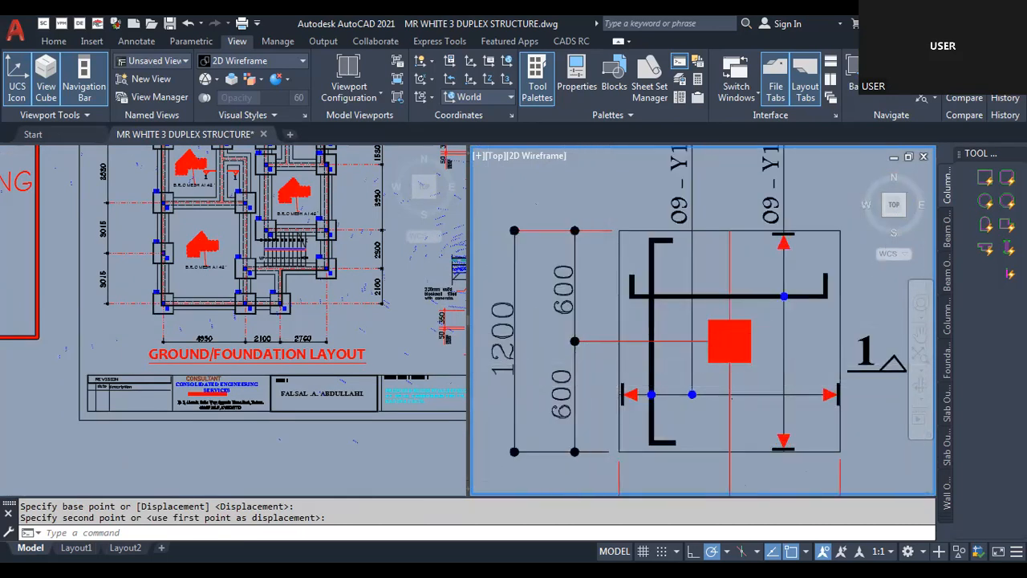
pyautogui.scroll(-2, 594, 361)
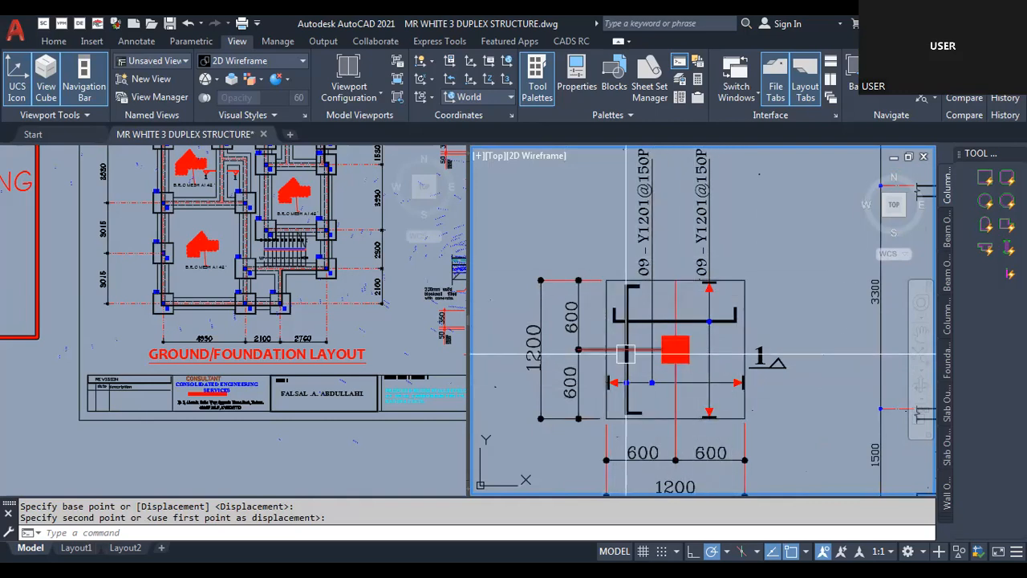
pyautogui.scroll(-2, 625, 367)
pyautogui.scroll(2, 645, 229)
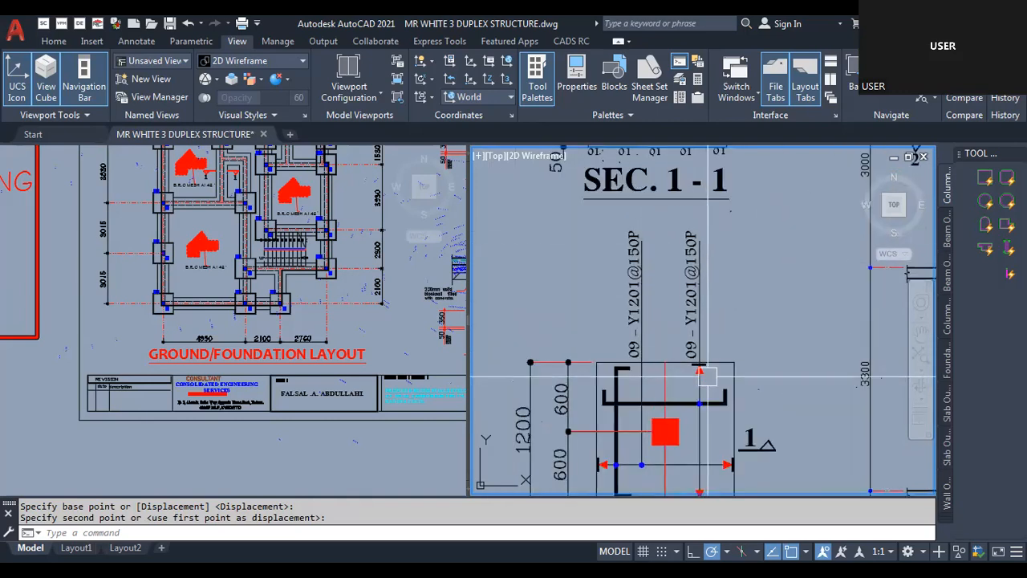
pyautogui.scroll(-2, 695, 410)
pyautogui.scroll(2, 722, 361)
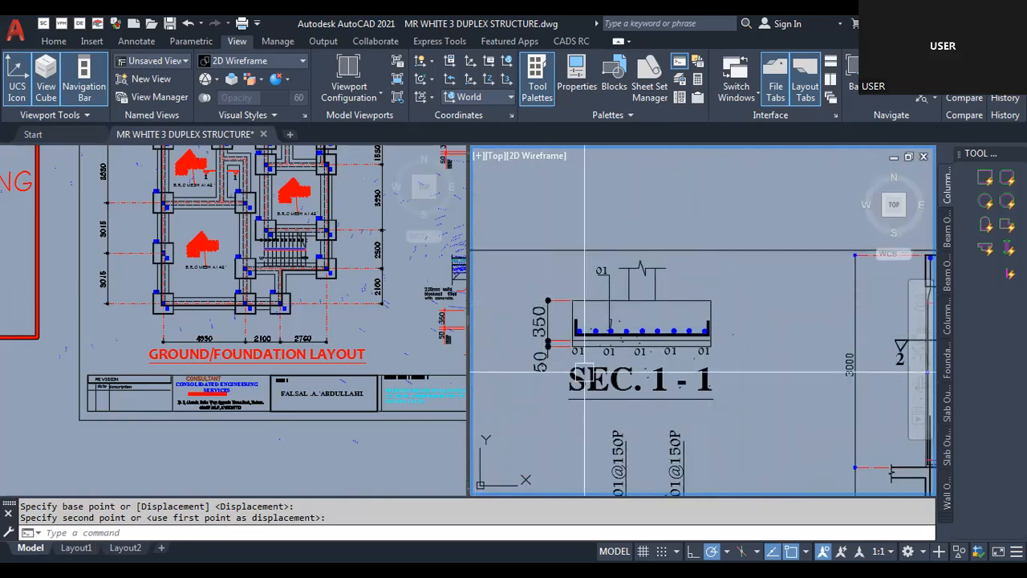
pyautogui.scroll(-5, 622, 385)
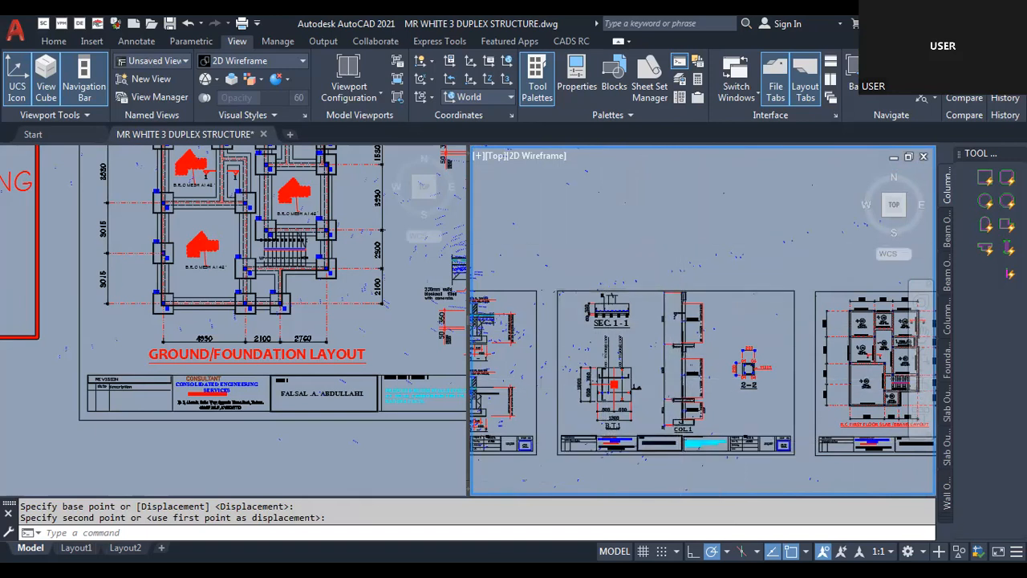
# Examine the COL. 1 elevation and column section 2-2 on reference sheet 02, including bar and link notes.
pyautogui.scroll(4, 722, 355)
pyautogui.scroll(-1, 727, 362)
pyautogui.scroll(2, 731, 297)
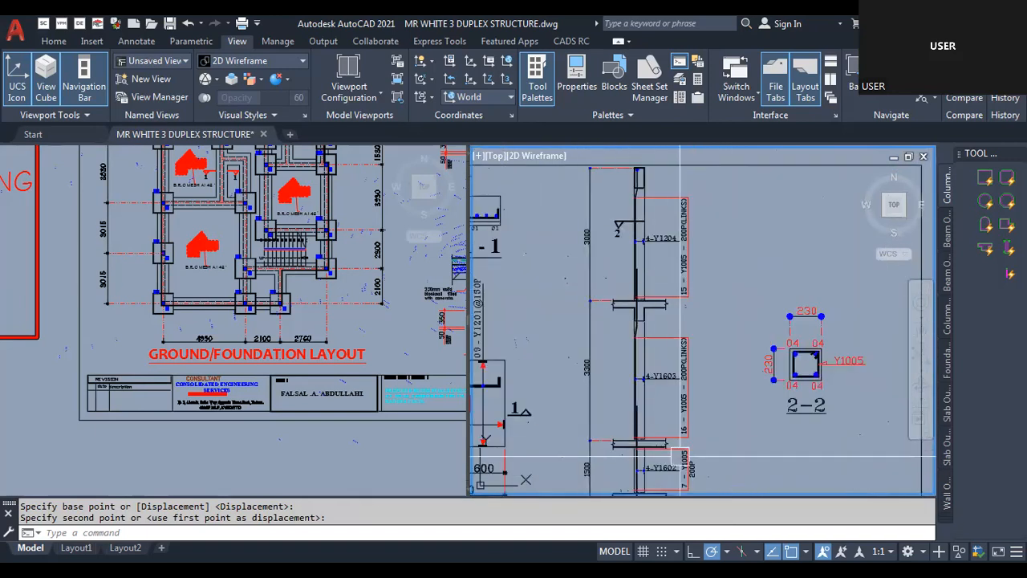
pyautogui.scroll(-2, 679, 362)
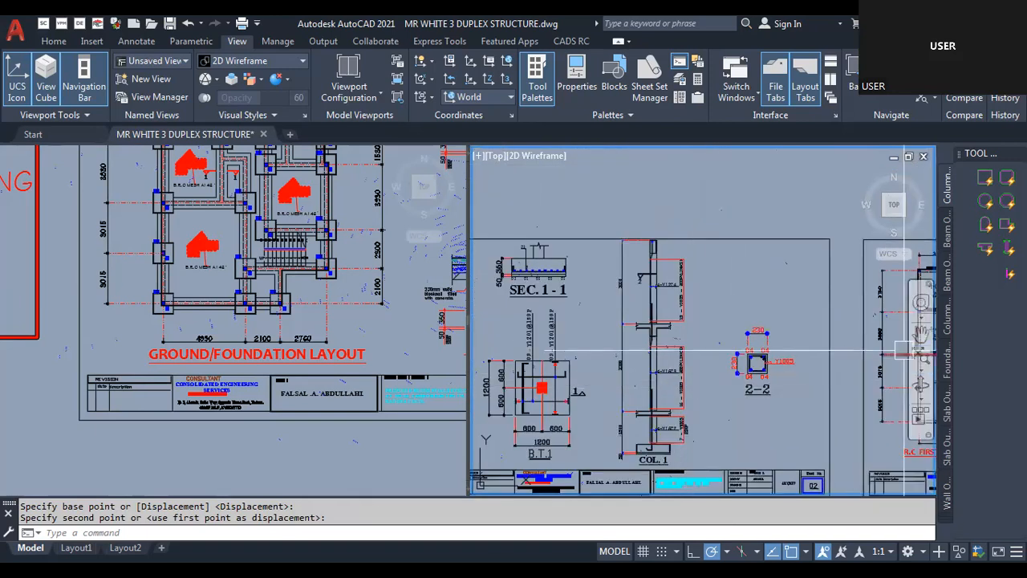
pyautogui.scroll(4, 808, 347)
pyautogui.scroll(-4, 770, 322)
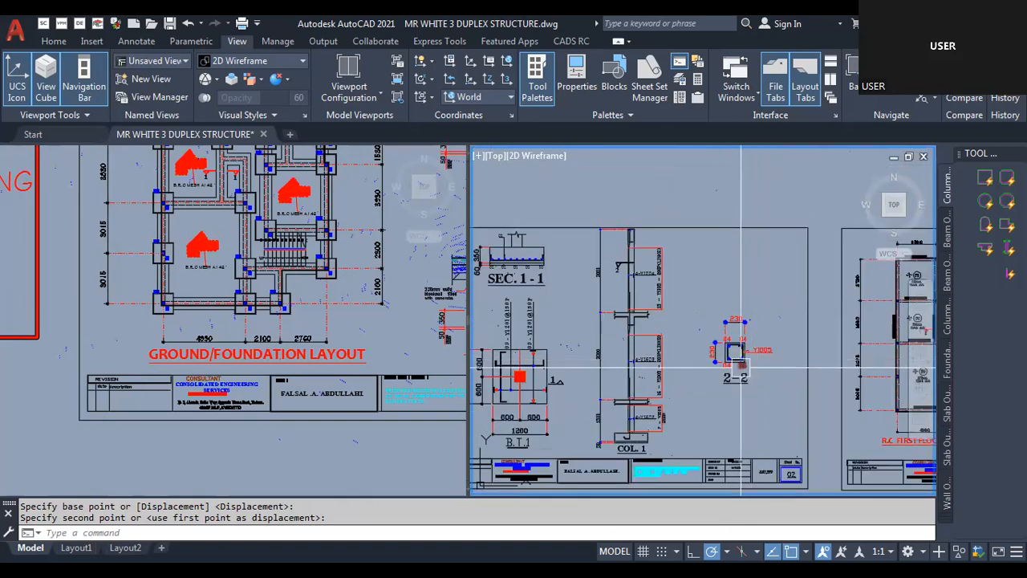
pyautogui.scroll(2, 657, 390)
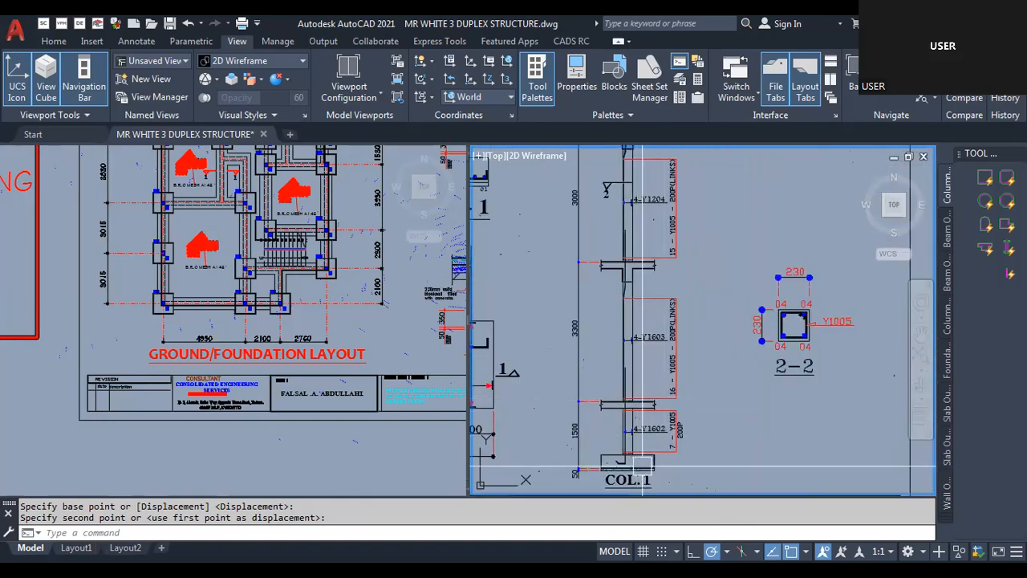
pyautogui.scroll(-2, 658, 352)
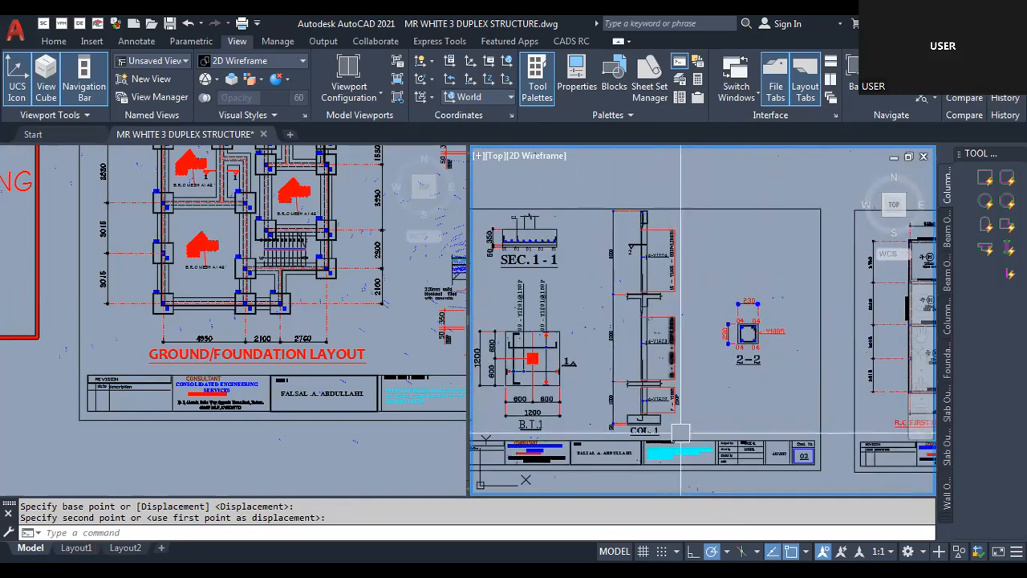
# Review the ground and first floor plans together with the BT1 footings and C1 columns of the foundation layout.
pyautogui.scroll(-8, 578, 384)
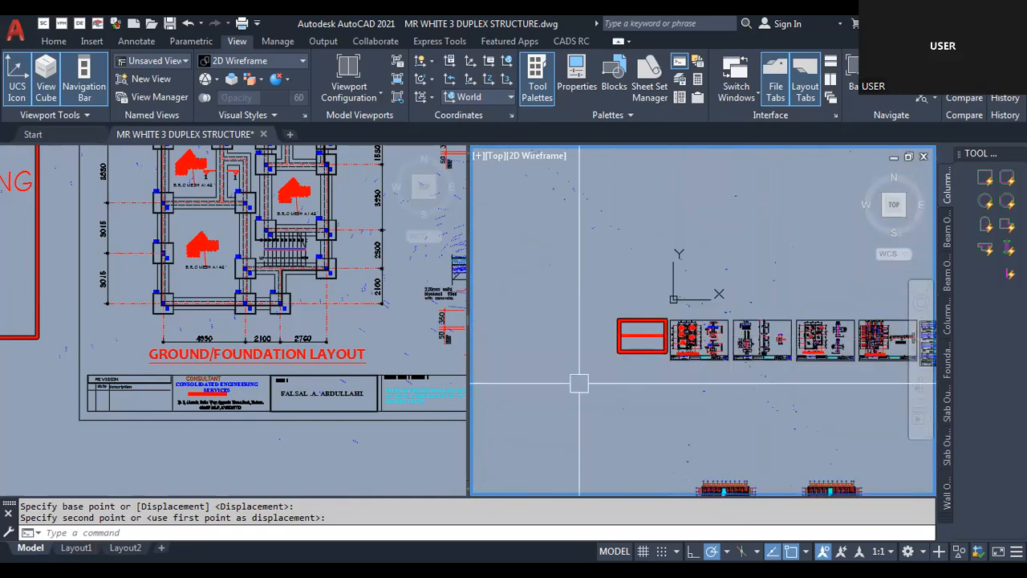
pyautogui.scroll(-2, 705, 333)
pyautogui.scroll(10, 709, 417)
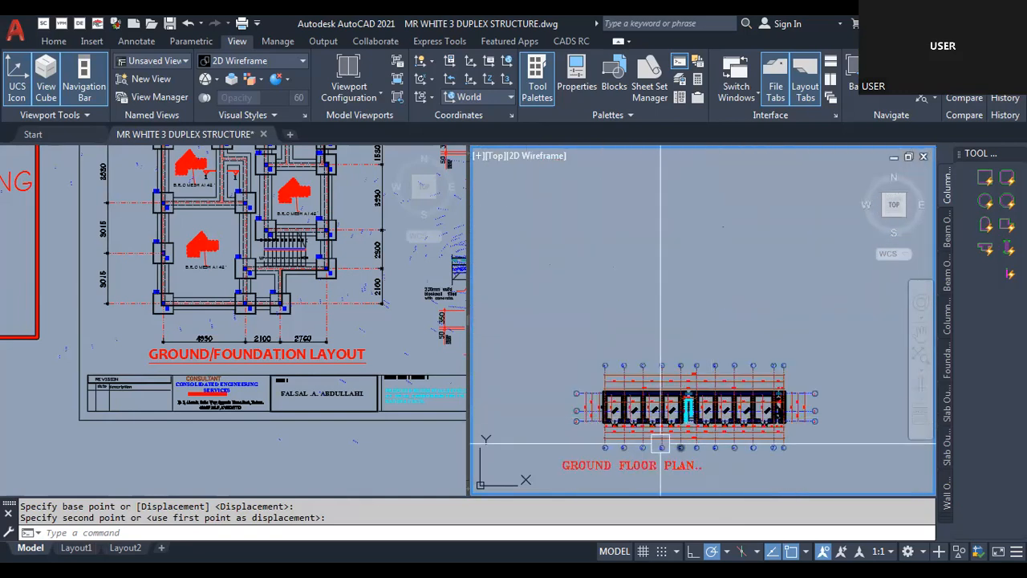
pyautogui.scroll(-4, 572, 338)
pyautogui.scroll(4, 612, 439)
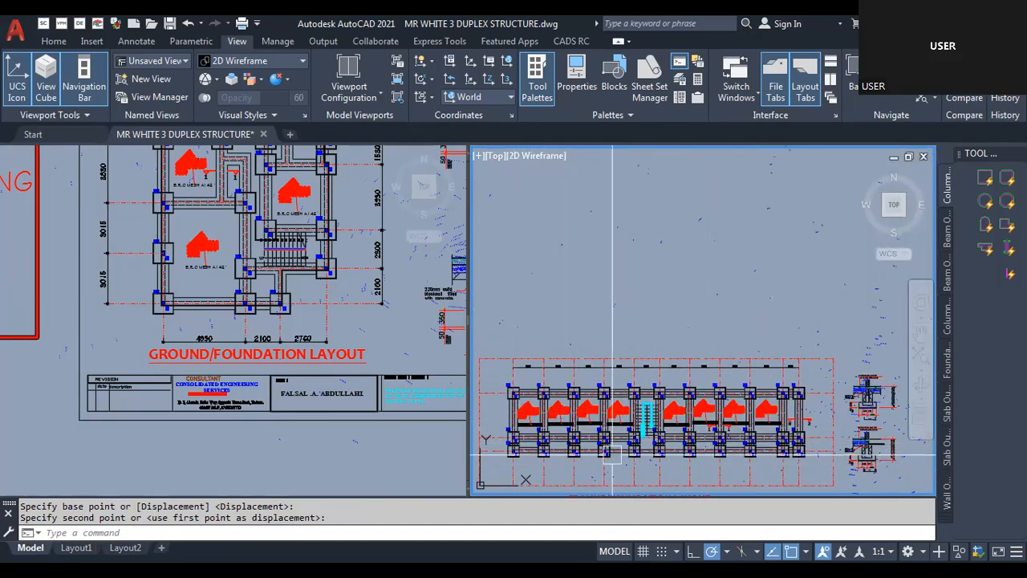
pyautogui.scroll(-5, 731, 360)
pyautogui.scroll(5, 730, 360)
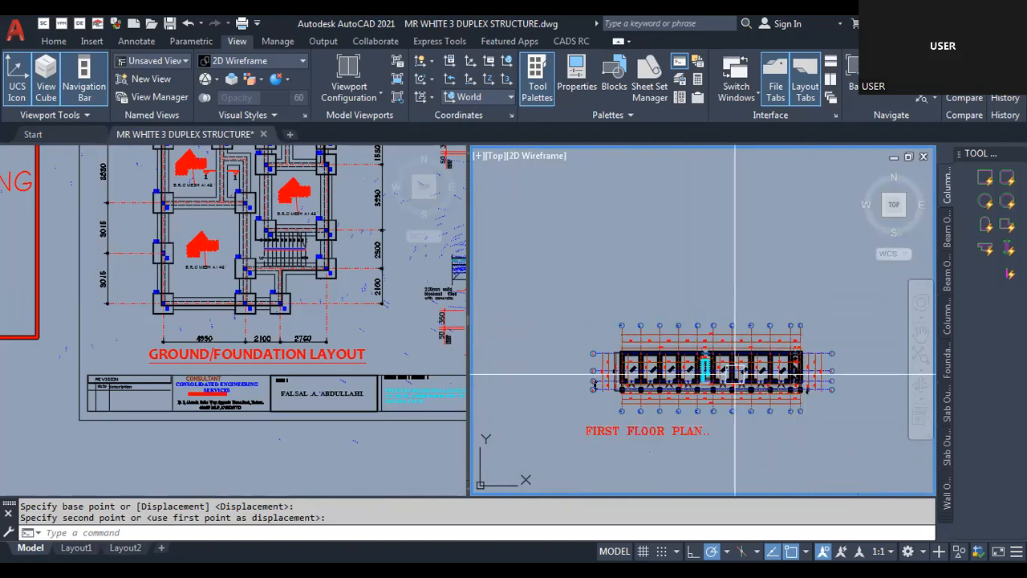
pyautogui.scroll(-5, 647, 426)
pyautogui.scroll(8, 647, 426)
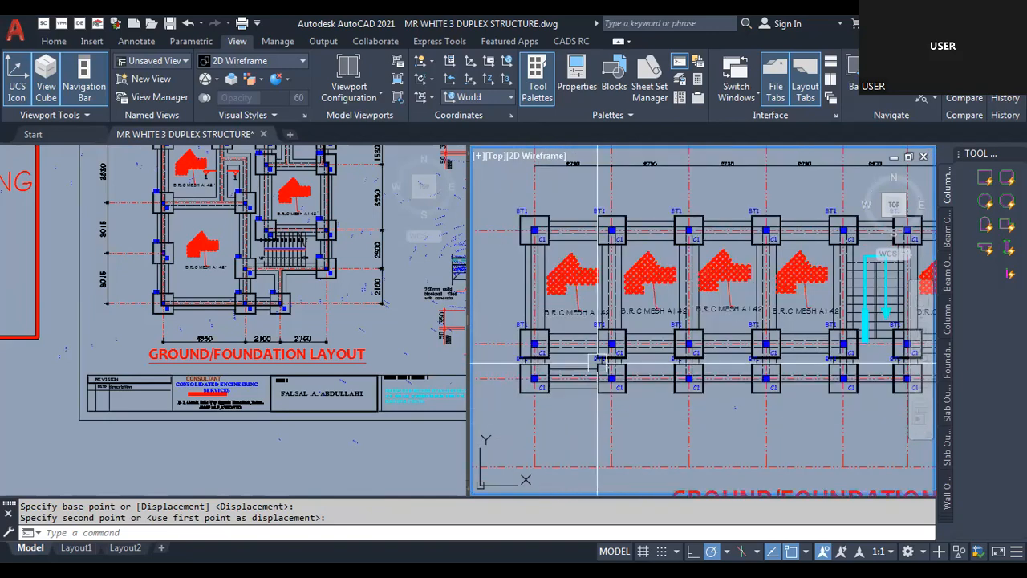
pyautogui.scroll(-2, 537, 354)
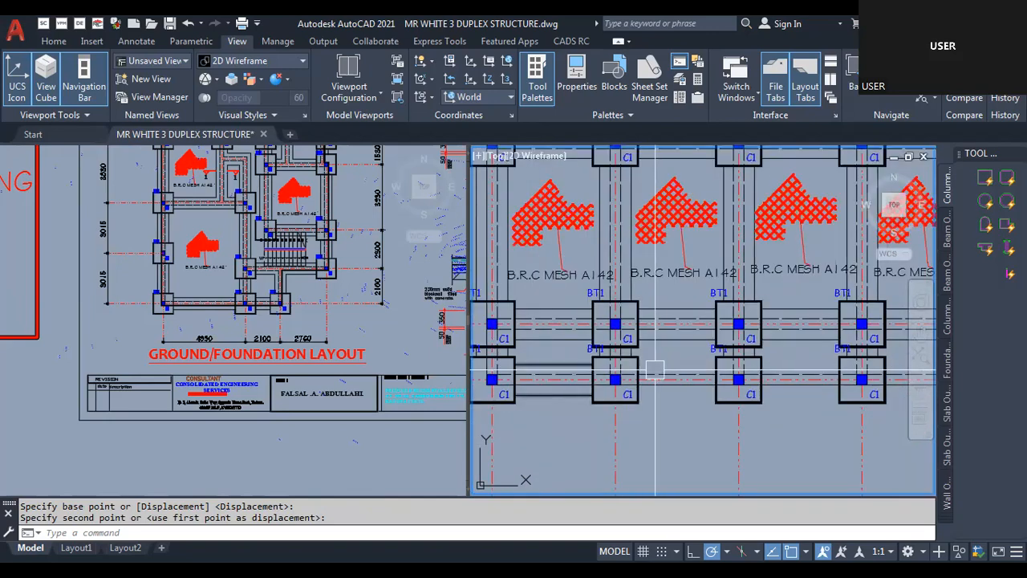
pyautogui.scroll(-4, 555, 373)
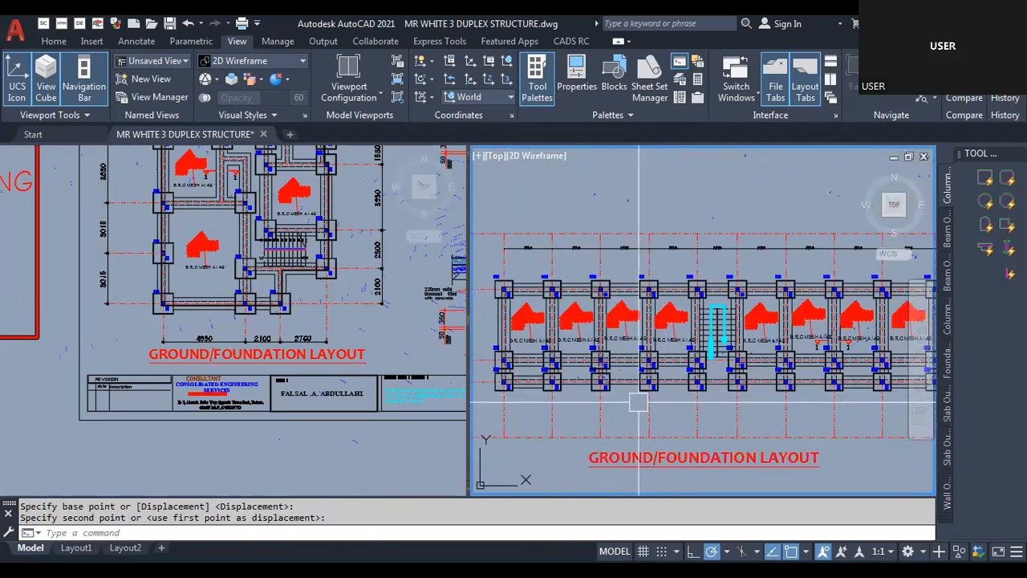
pyautogui.scroll(-4, 644, 406)
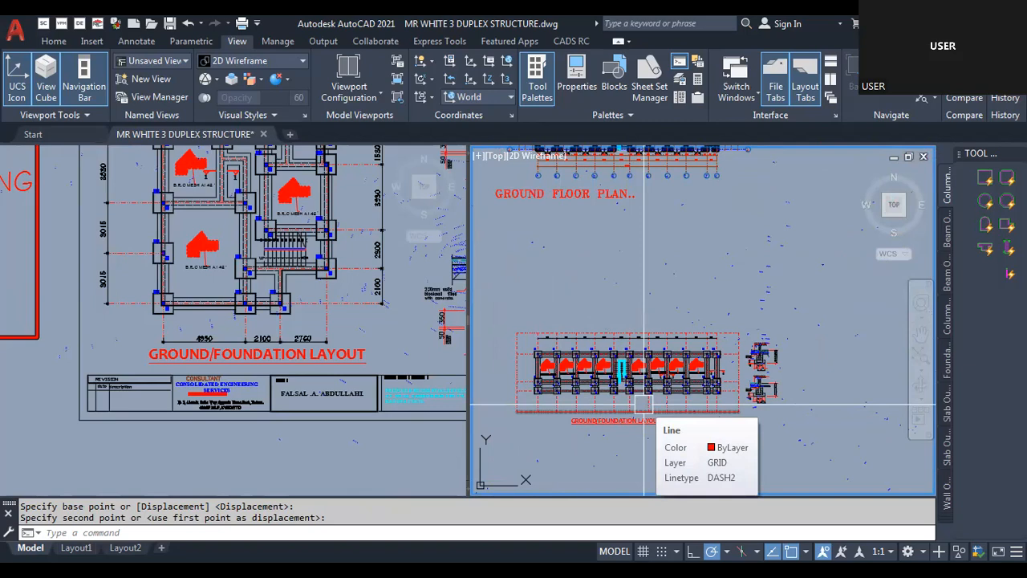
# Compare the titled foundation layout and its section details with the reference ground/foundation layout sheet.
pyautogui.scroll(6, 644, 405)
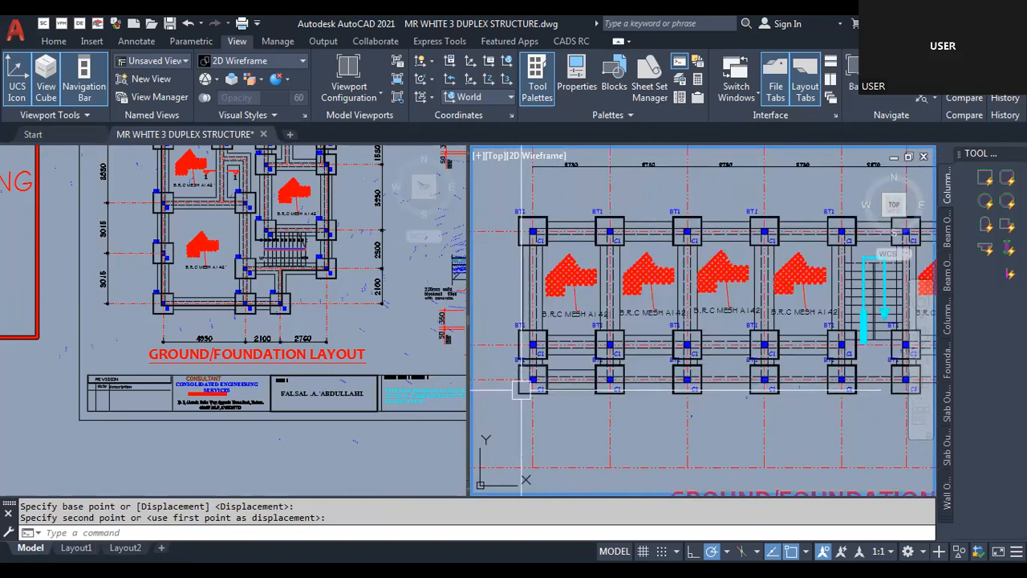
pyautogui.scroll(2, 525, 389)
pyautogui.scroll(-8, 577, 393)
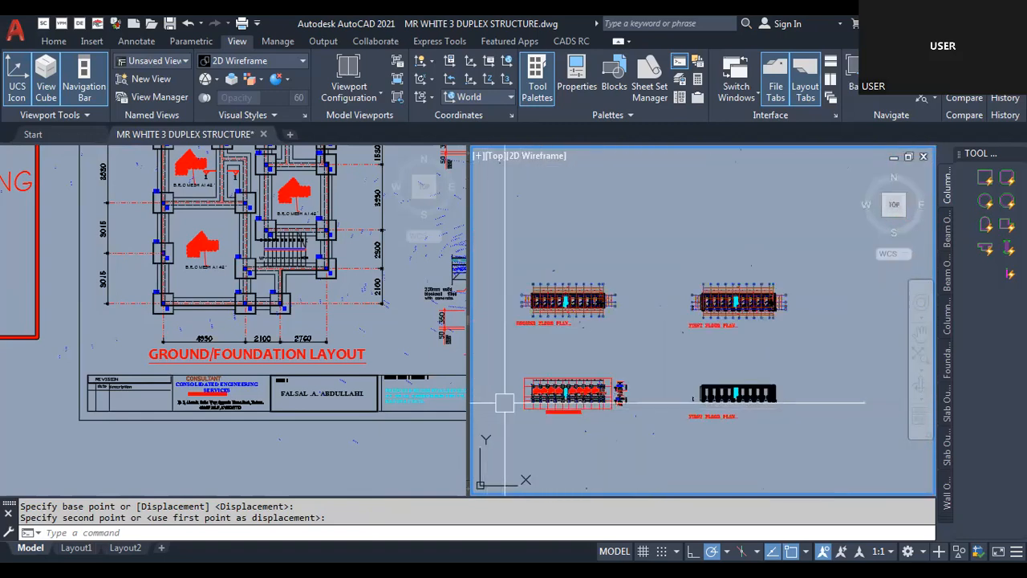
pyautogui.scroll(-4, 591, 417)
pyautogui.scroll(2, 547, 422)
pyautogui.scroll(-2, 621, 281)
pyautogui.scroll(5, 589, 237)
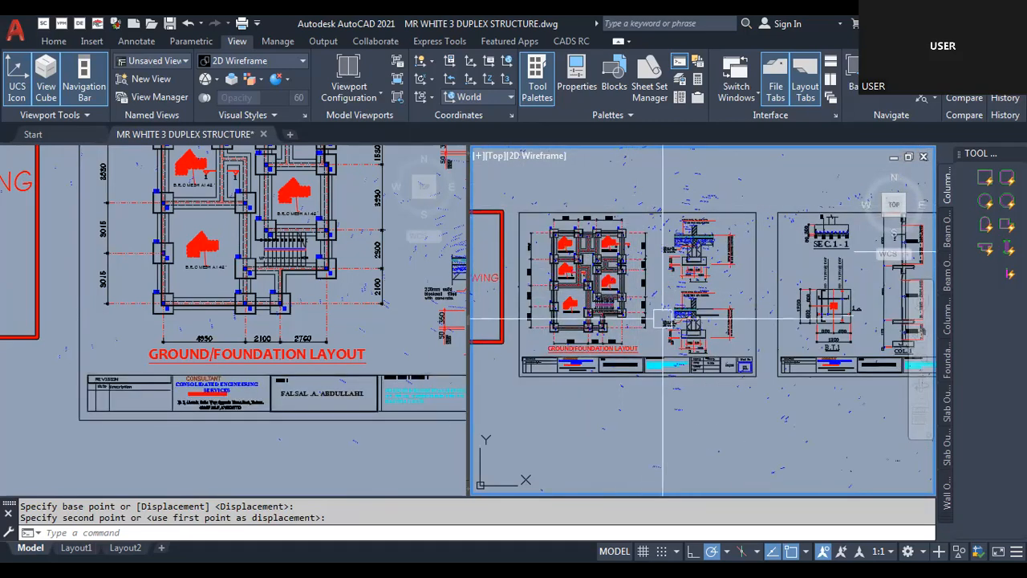
pyautogui.scroll(-4, 651, 231)
pyautogui.scroll(6, 662, 368)
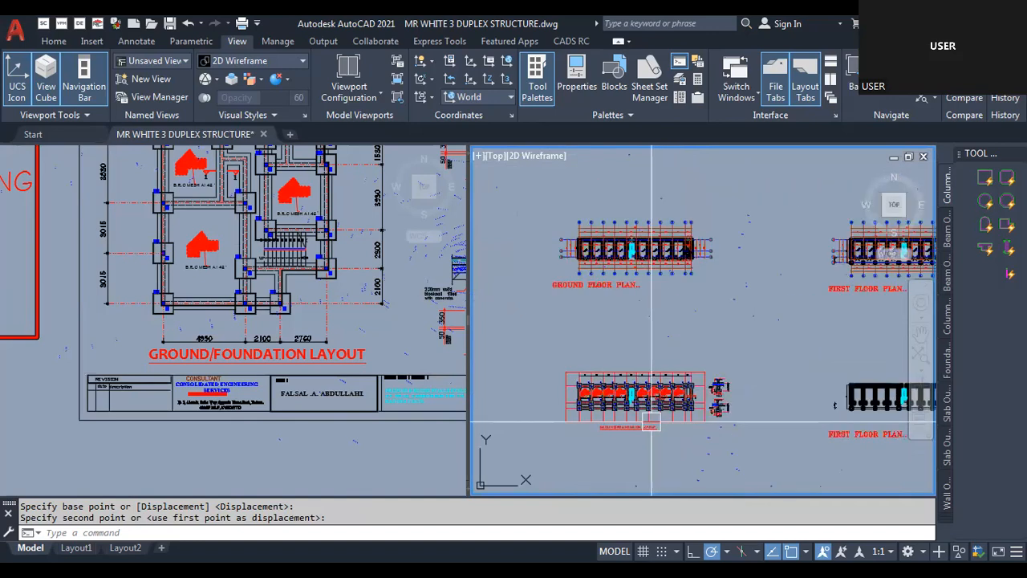